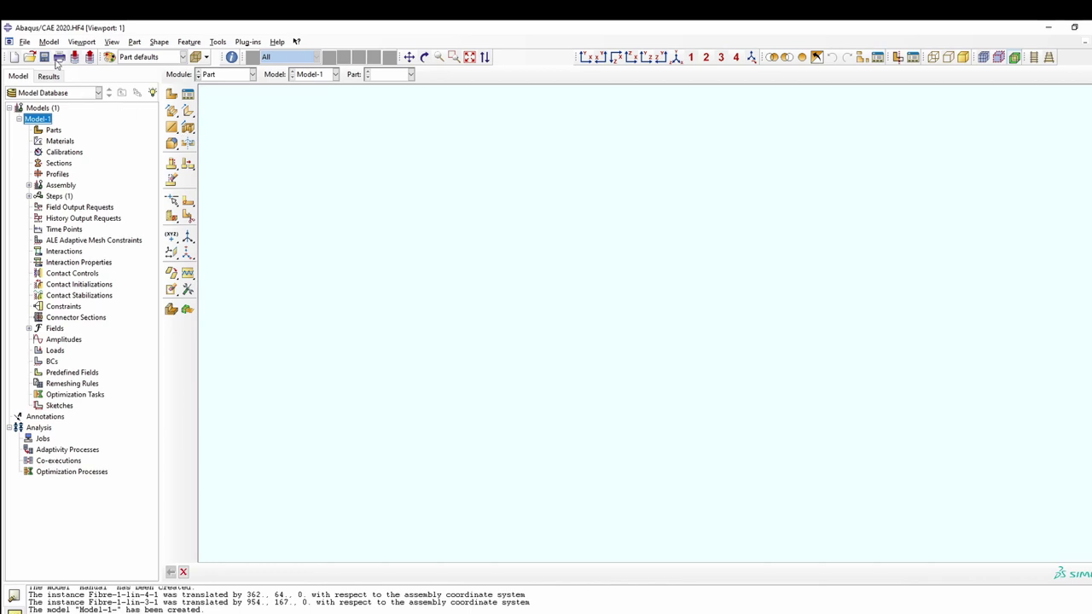
# Run the Python script ShortFibreComposites_VirtualDomain_Script.py from the folder C:\PBCGENLiteWB2
pyautogui.click(24, 42)
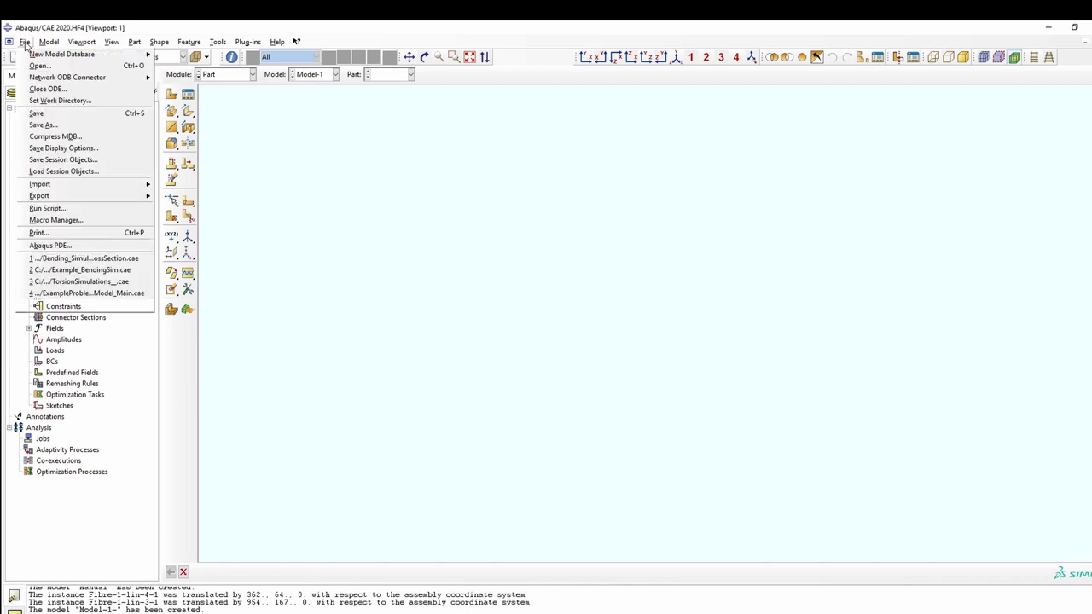
pyautogui.click(51, 208)
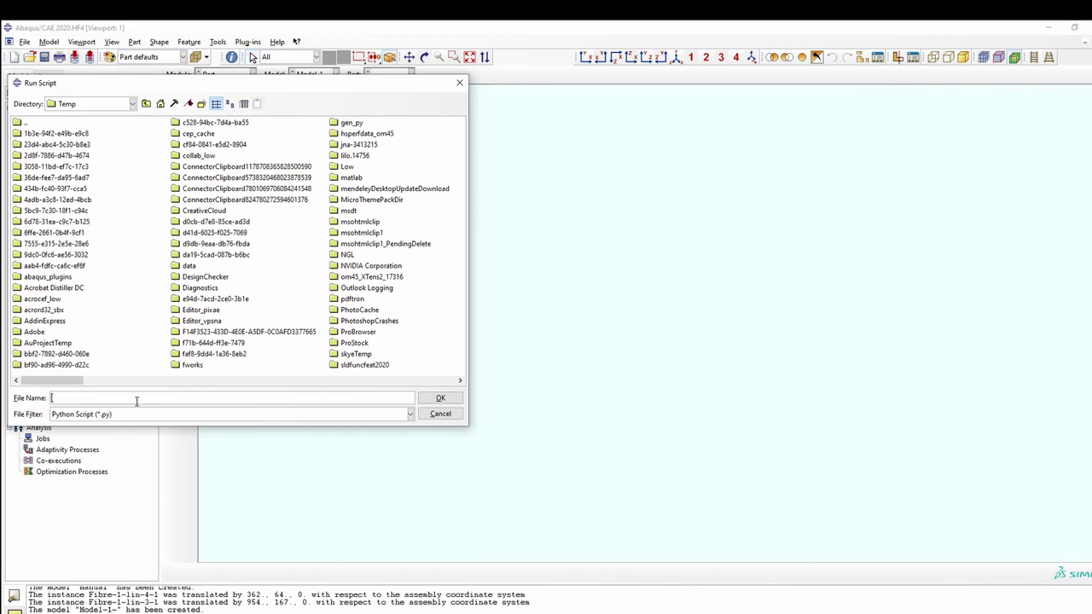
pyautogui.write('C:\\PBCGENLiteWB2')
pyautogui.press('Return')
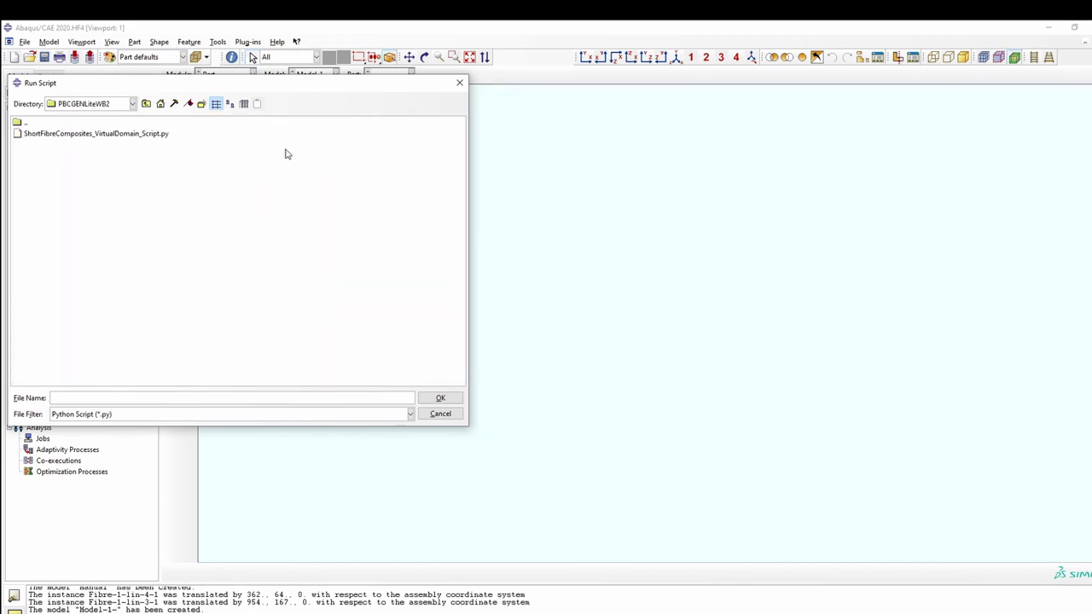
pyautogui.moveTo(300, 86); pyautogui.dragTo(705, 143)
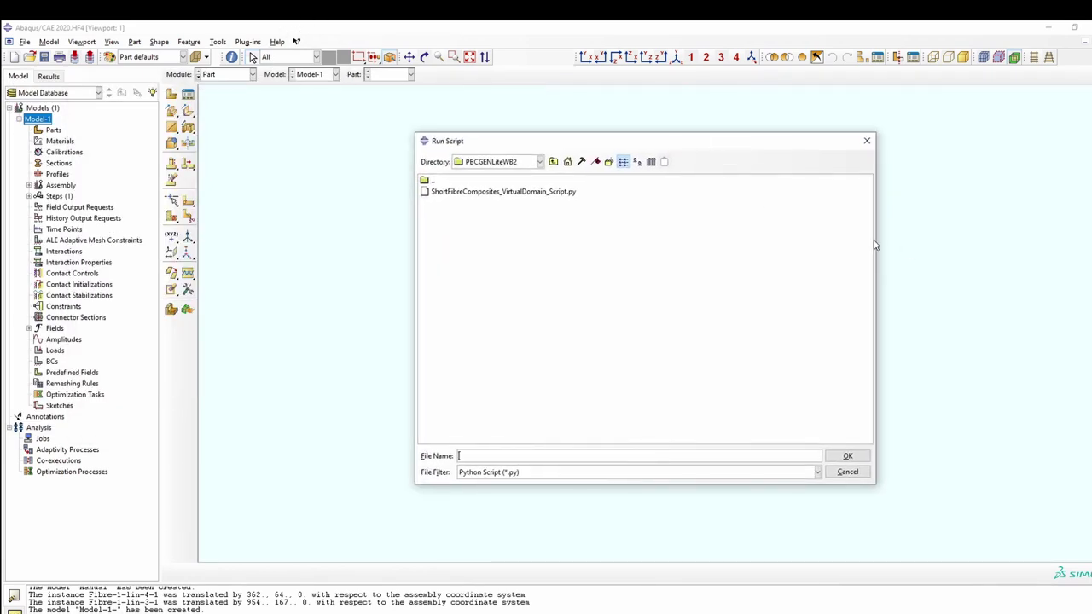
pyautogui.moveTo(877, 246); pyautogui.dragTo(700, 246)
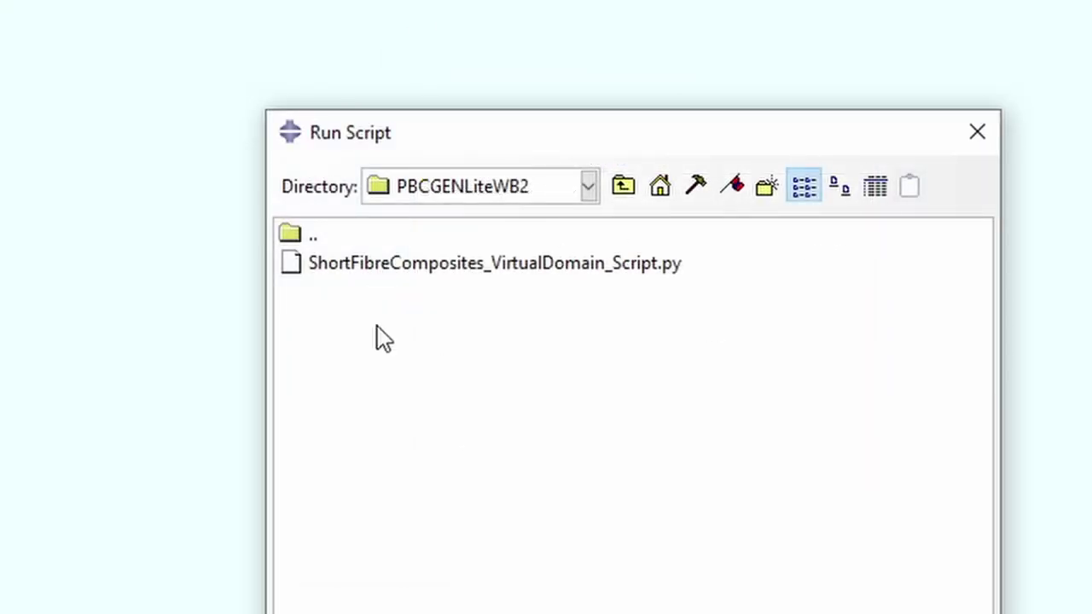
pyautogui.doubleClick(513, 266)
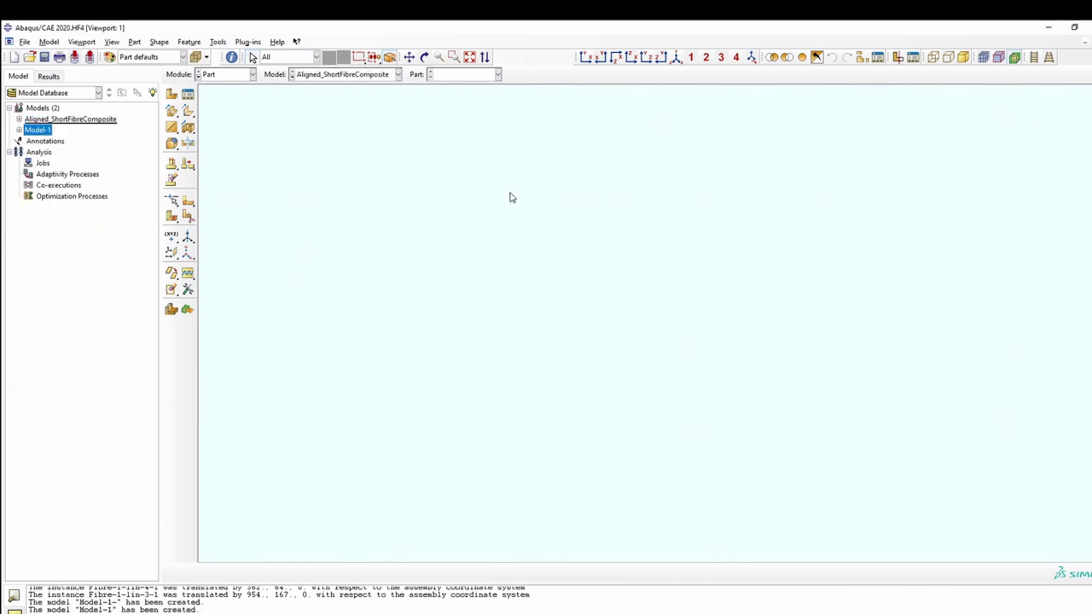
# Display the RVE2DComposite part of the Aligned_ShortFibreComposite model
pyautogui.click(19, 120)
pyautogui.click(29, 131)
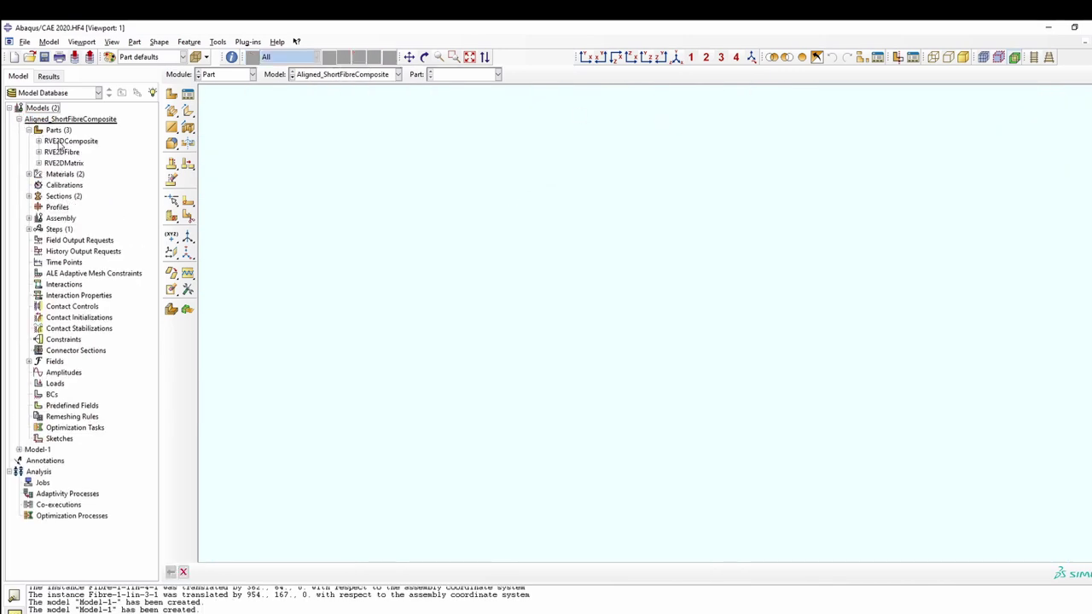
pyautogui.doubleClick(67, 140)
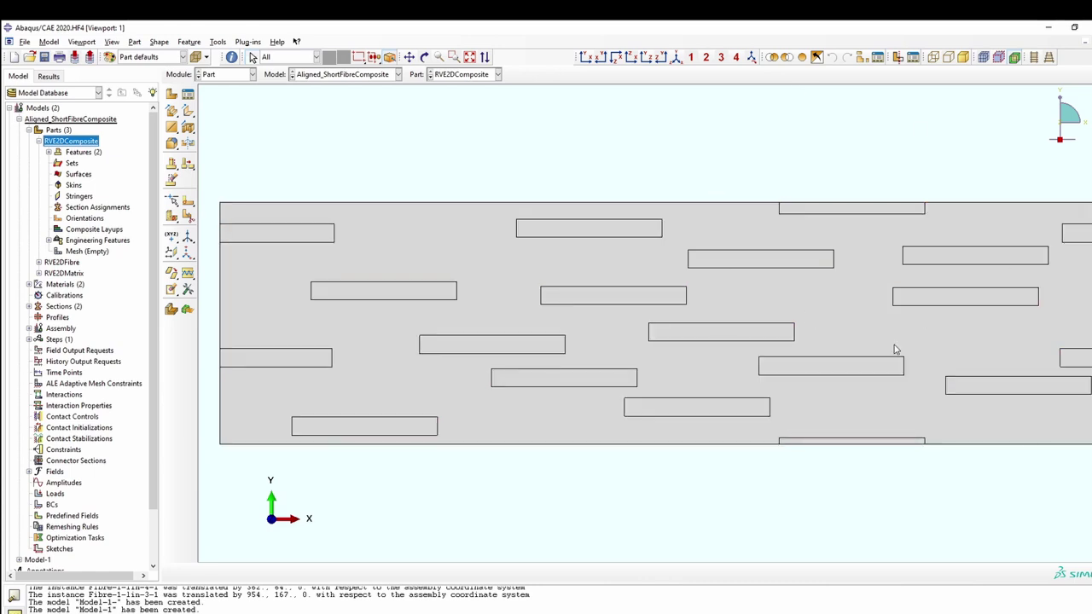
pyautogui.click(39, 263)
pyautogui.click(39, 263)
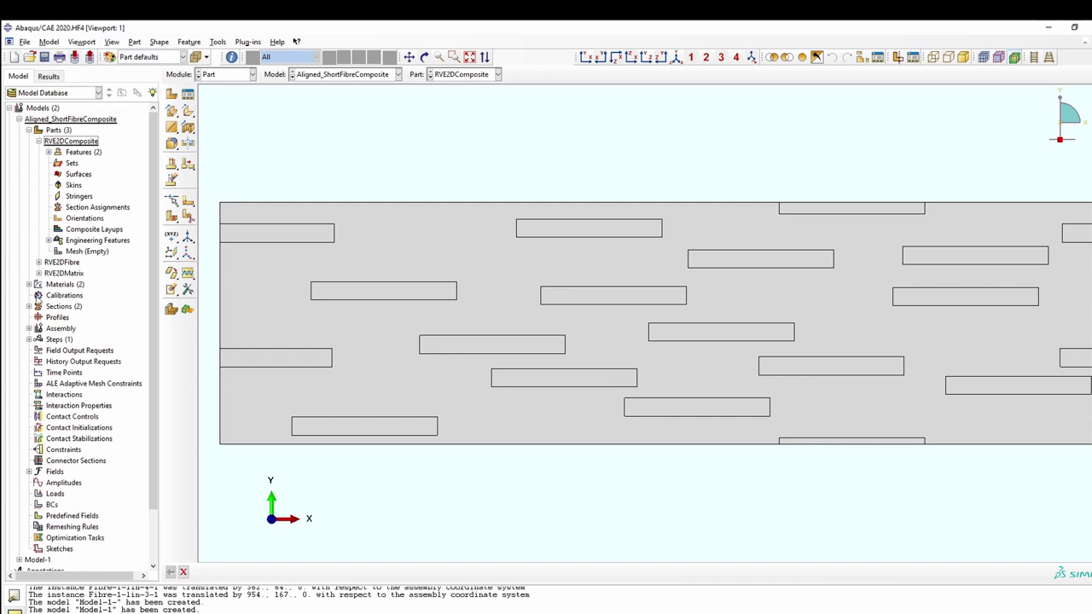
# Give the fibre material isotropic elastic behaviour with a Young's modulus of 73e9 and a Poisson's ratio of 0.4
pyautogui.click(28, 284)
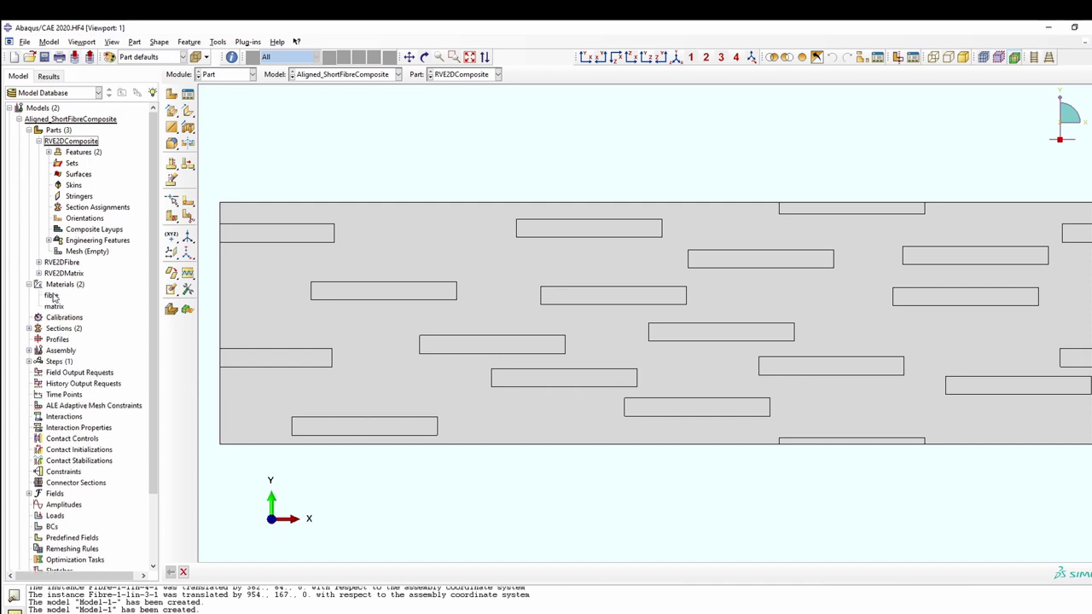
pyautogui.doubleClick(52, 295)
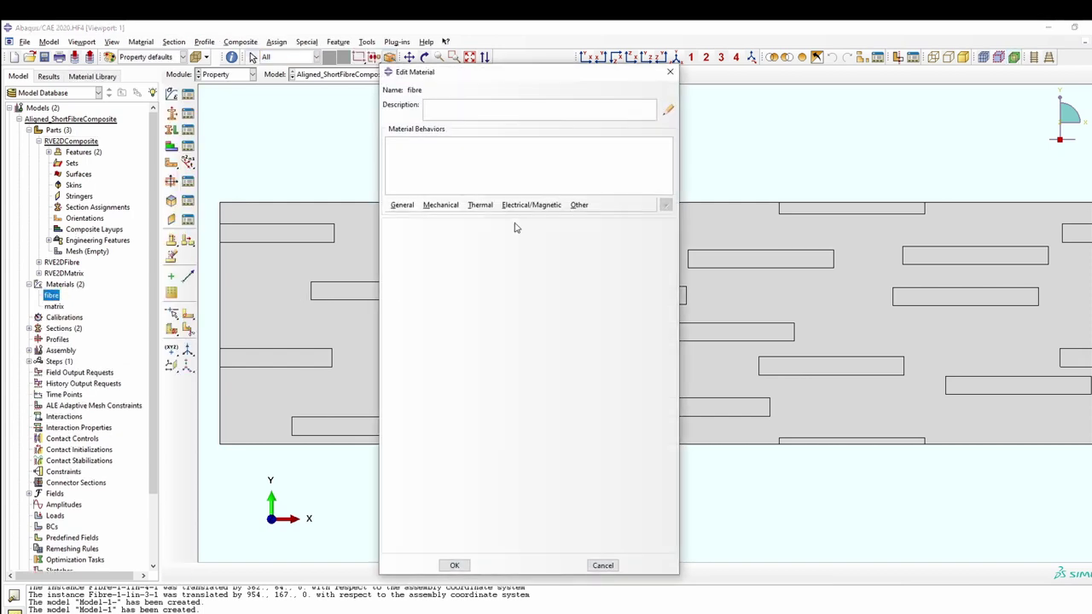
pyautogui.click(438, 207)
pyautogui.moveTo(438, 220)
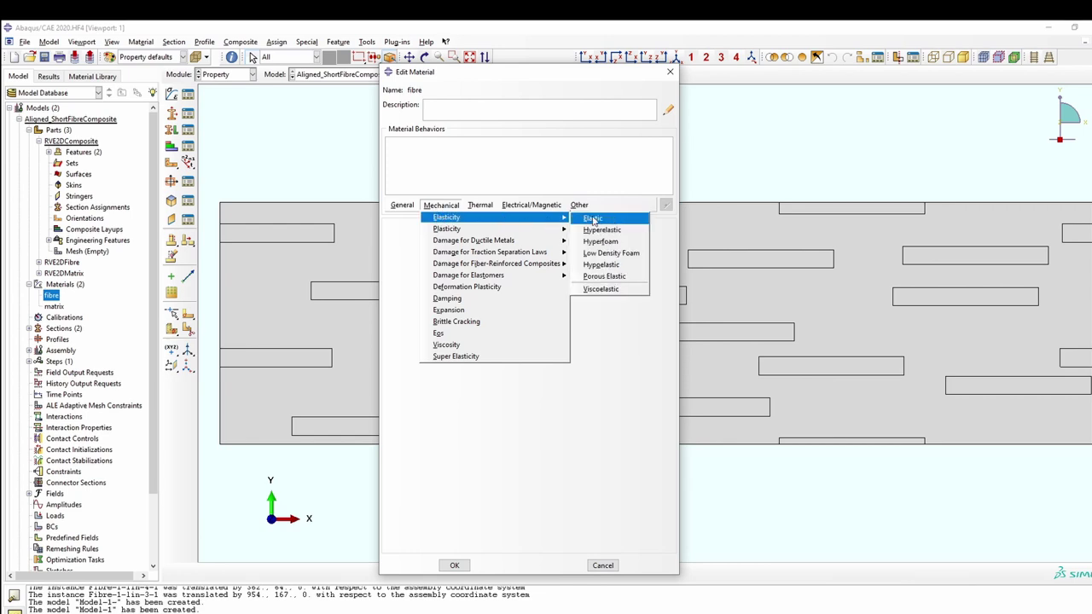
pyautogui.click(594, 219)
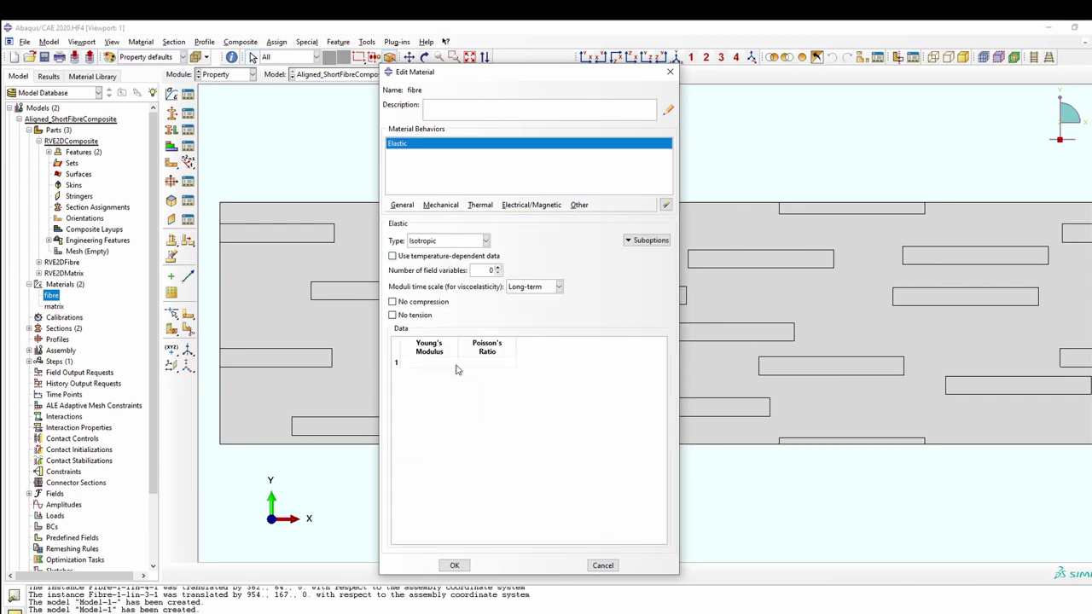
pyautogui.click(434, 363)
pyautogui.write('73e9')
pyautogui.press('Tab')
pyautogui.write('0.4')
pyautogui.click(482, 562)
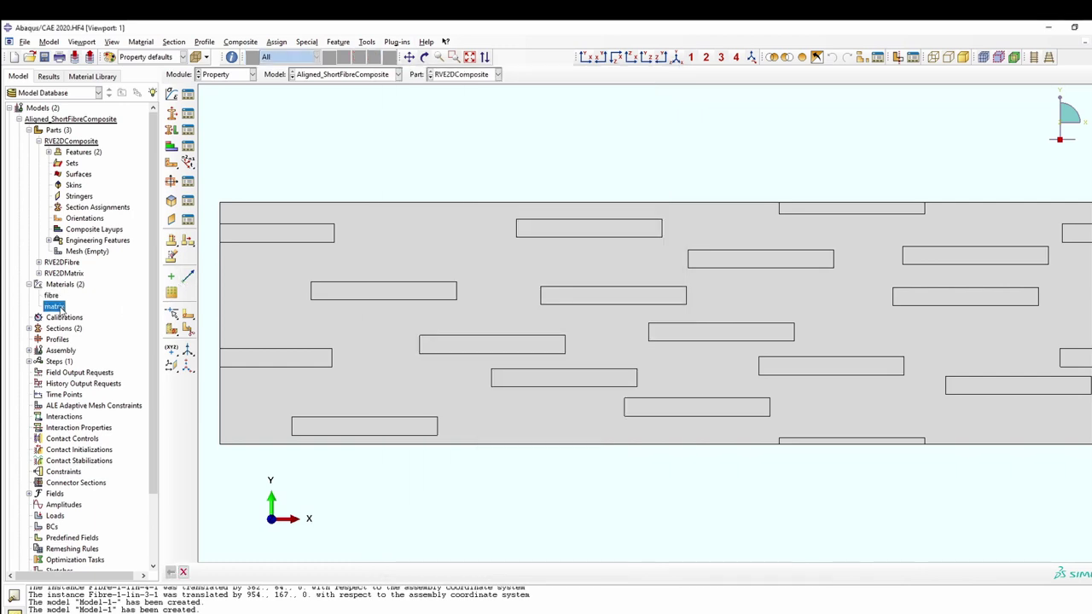
# Add isotropic elastic behaviour to the matrix material with a Young's modulus of 4.5e9 and a Poisson's ratio of 0.4
pyautogui.doubleClick(56, 307)
pyautogui.click(440, 205)
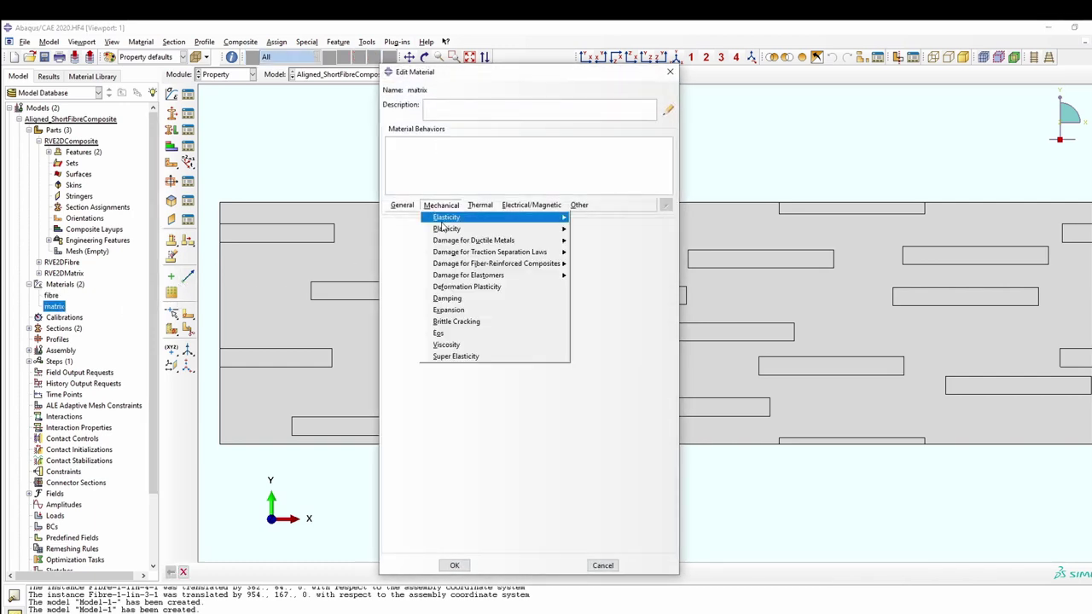
pyautogui.click(597, 217)
pyautogui.moveTo(506, 575); pyautogui.dragTo(512, 455)
pyautogui.click(439, 364)
pyautogui.write('4.5')
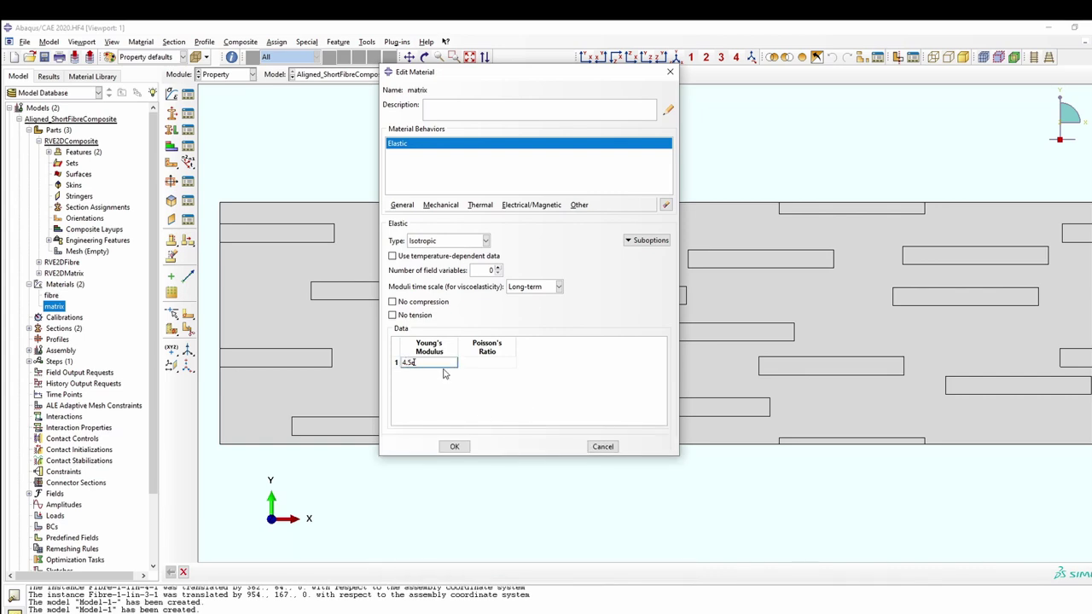
pyautogui.write('e9')
pyautogui.press('Tab')
pyautogui.write('0')
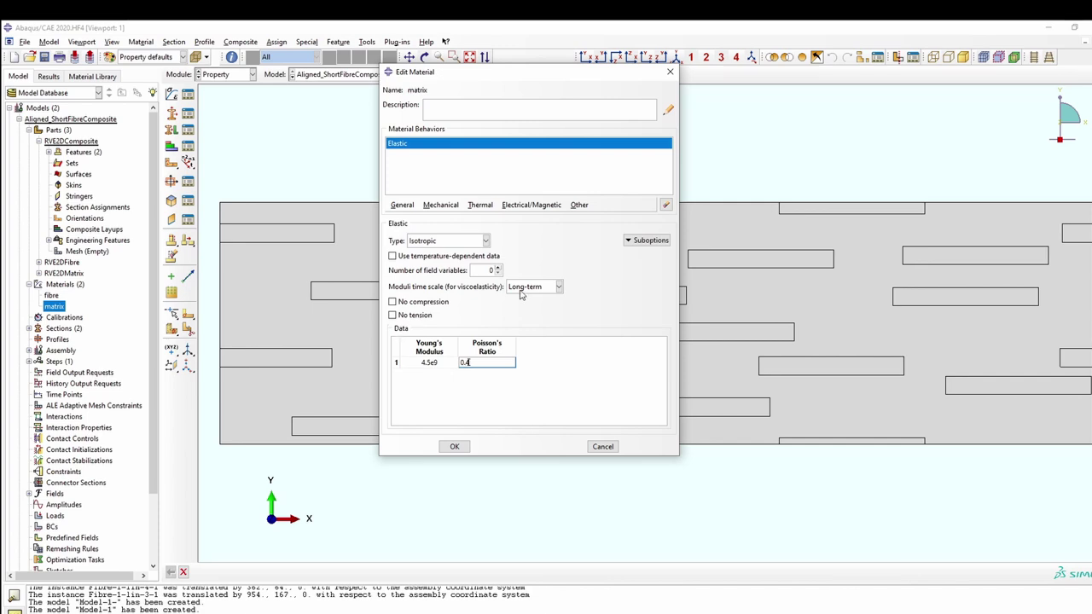
# Add plastic behaviour to the matrix material with a yield stress of 65e6 at a plastic strain of 0.0
pyautogui.click(441, 206)
pyautogui.moveTo(457, 230)
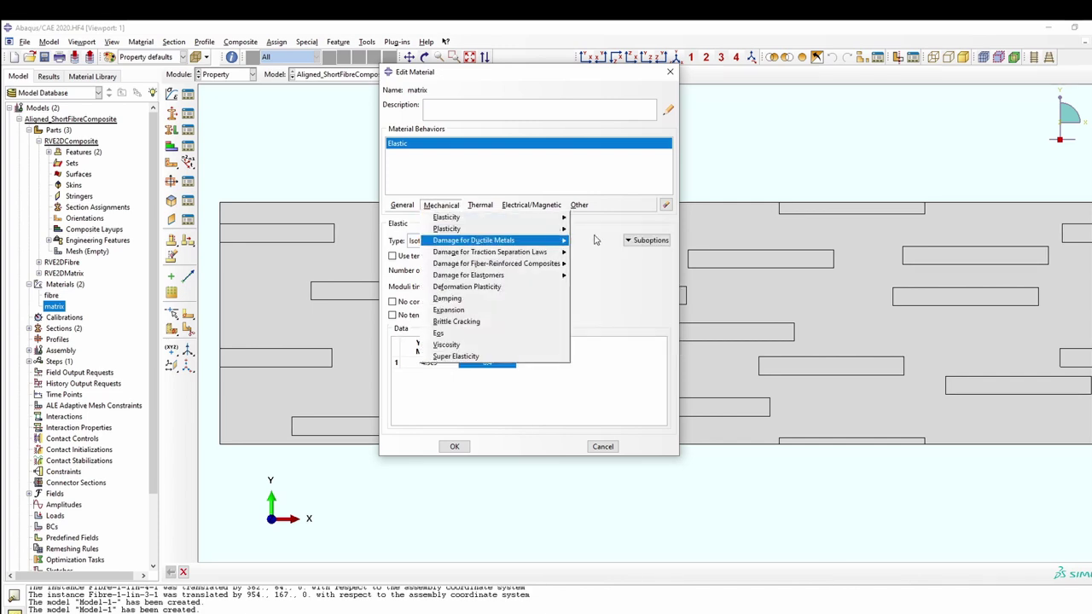
pyautogui.click(593, 230)
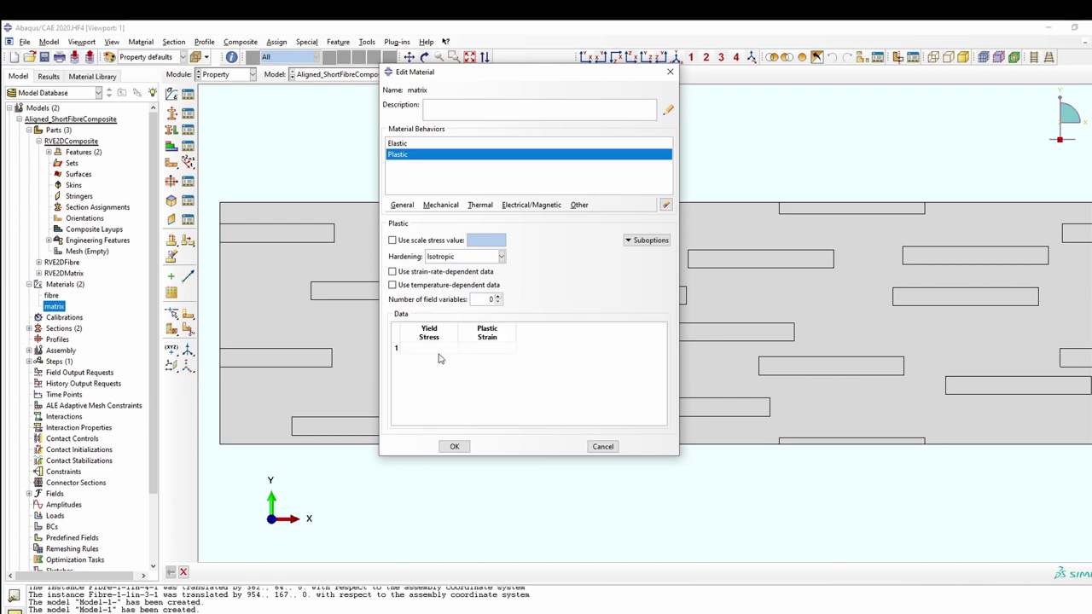
pyautogui.click(443, 346)
pyautogui.write('65e6')
pyautogui.press('Tab')
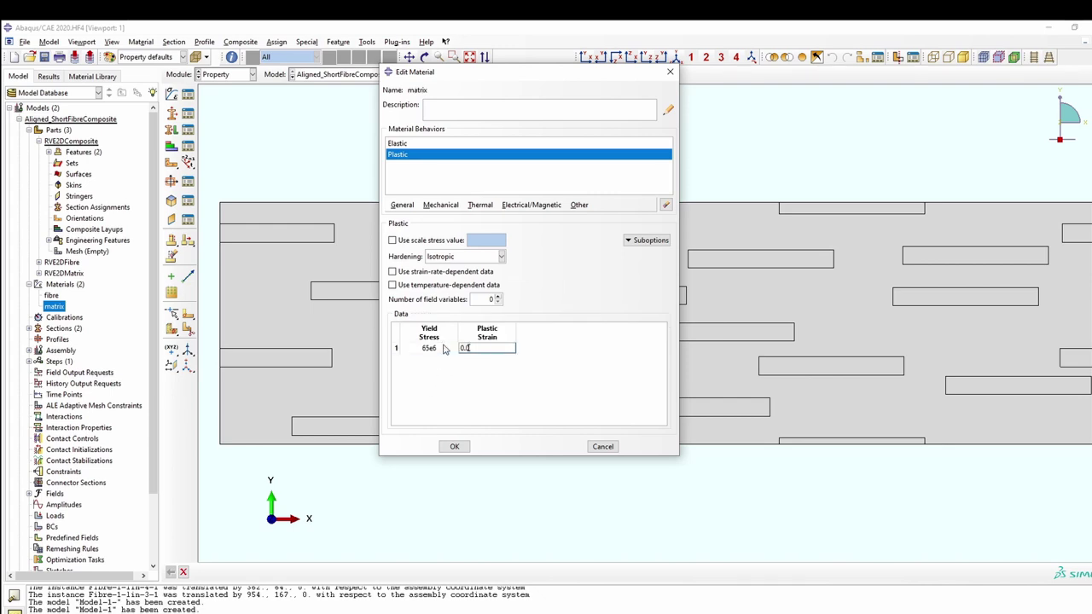
pyautogui.click(454, 446)
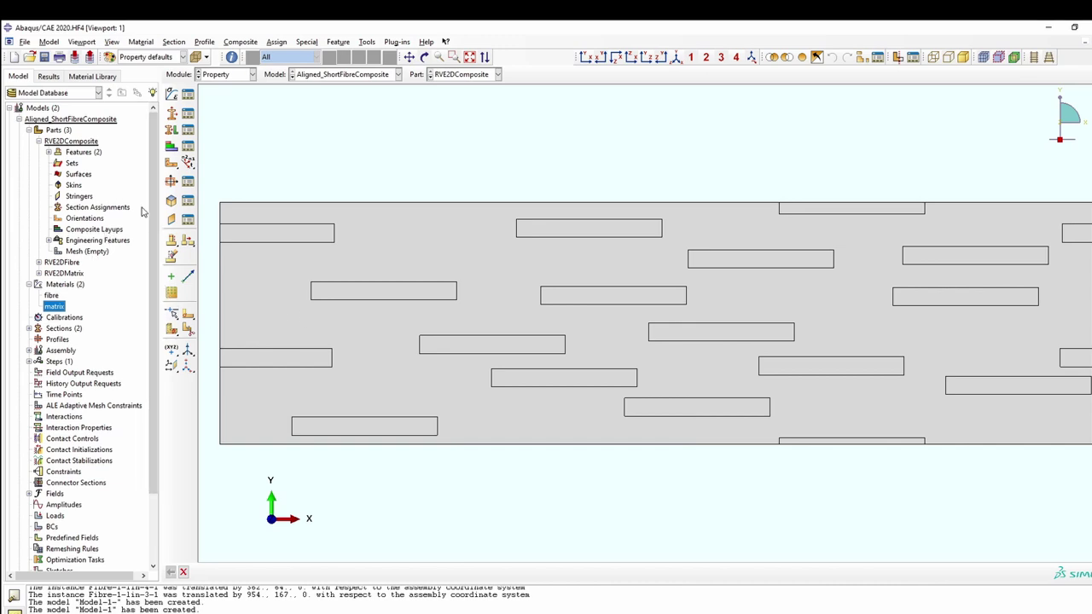
# Assign matrixSection to the matrix region of RVE2DComposite without creating a set
pyautogui.doubleClick(104, 209)
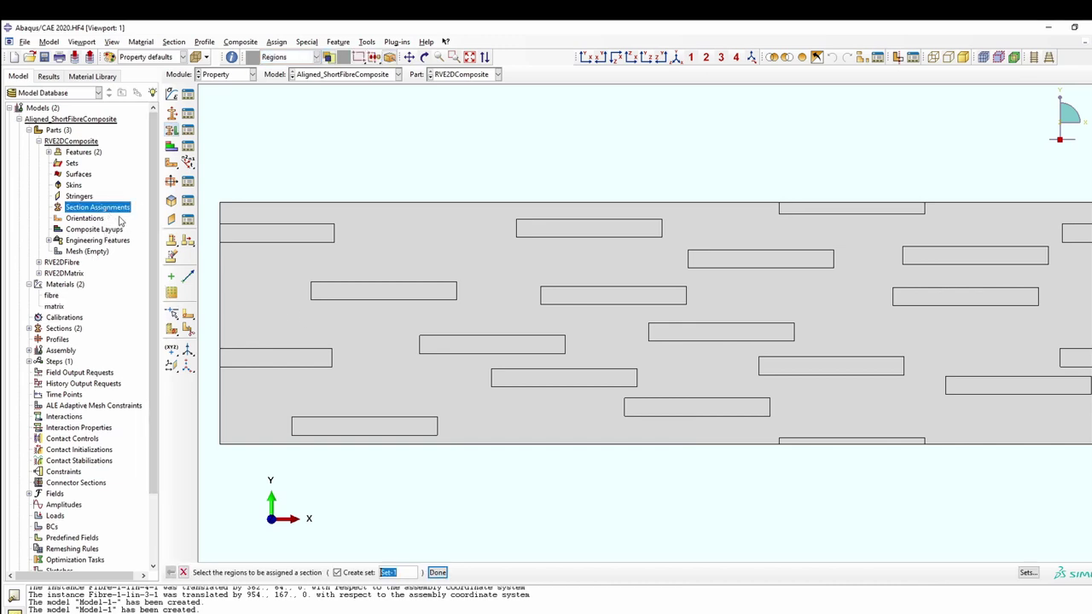
pyautogui.click(365, 256)
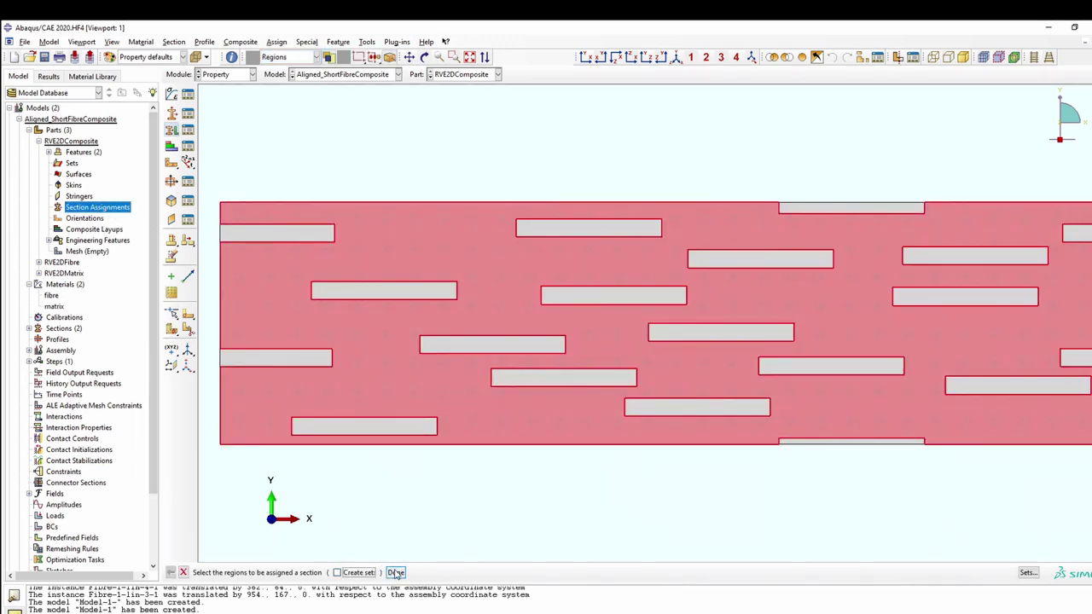
pyautogui.click(437, 572)
pyautogui.click(418, 223)
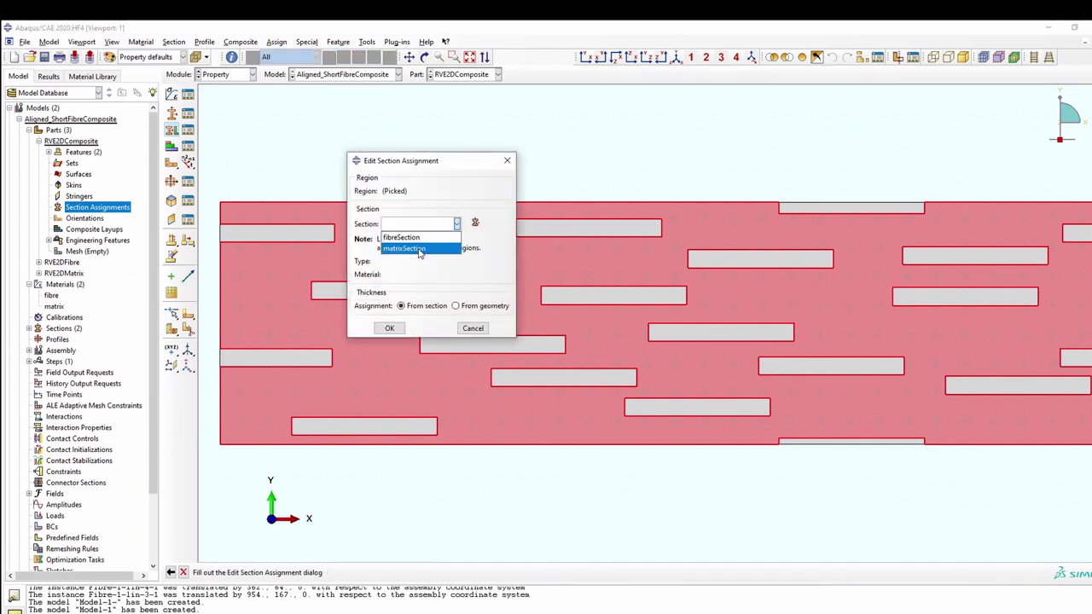
pyautogui.click(418, 248)
pyautogui.click(389, 329)
# Assign fibreSection to all the fibre regions of RVE2DComposite, leaving the matrix region out of the selection
pyautogui.moveTo(203, 167); pyautogui.dragTo(938, 580)
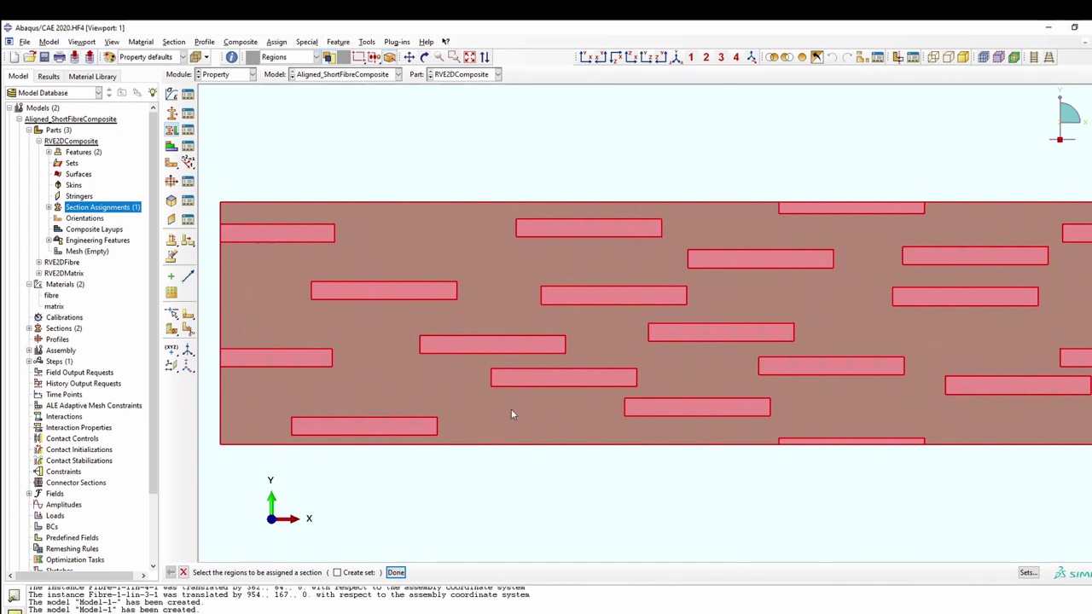
pyautogui.keyDown('ctrl'); pyautogui.click(521, 417); pyautogui.keyUp('ctrl')
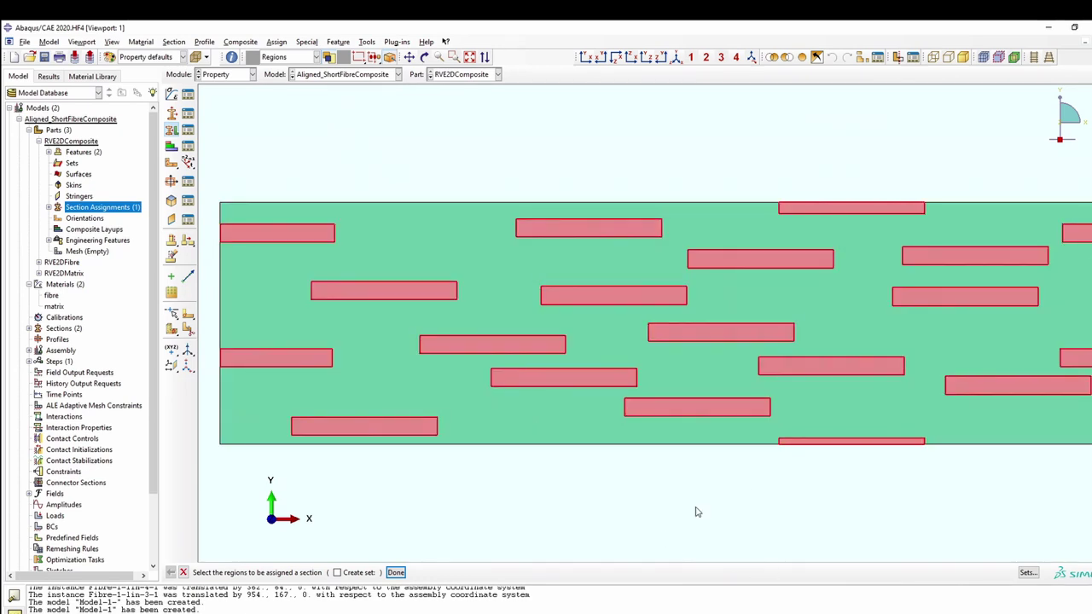
pyautogui.click(395, 572)
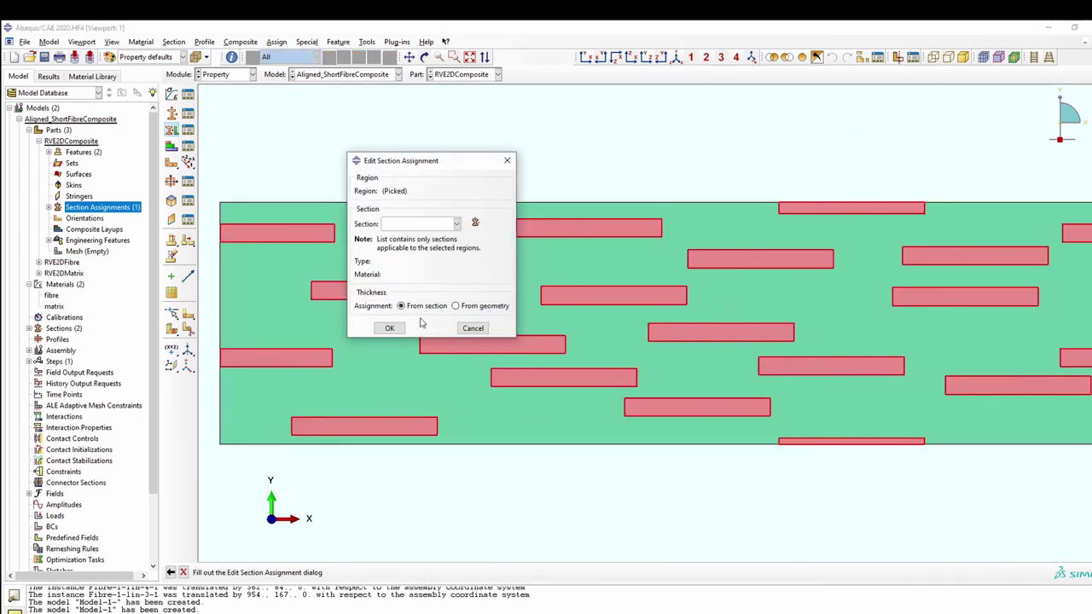
pyautogui.click(418, 223)
pyautogui.click(418, 236)
pyautogui.click(389, 328)
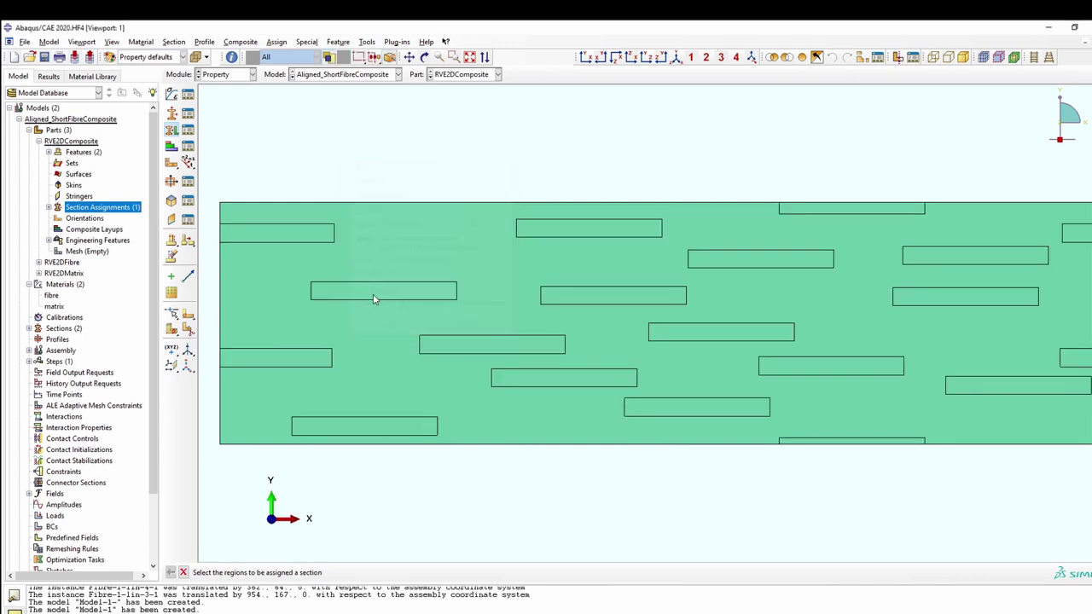
# Colour-code the composite part by materials and fit the whole part in view
pyautogui.click(149, 58)
pyautogui.click(151, 109)
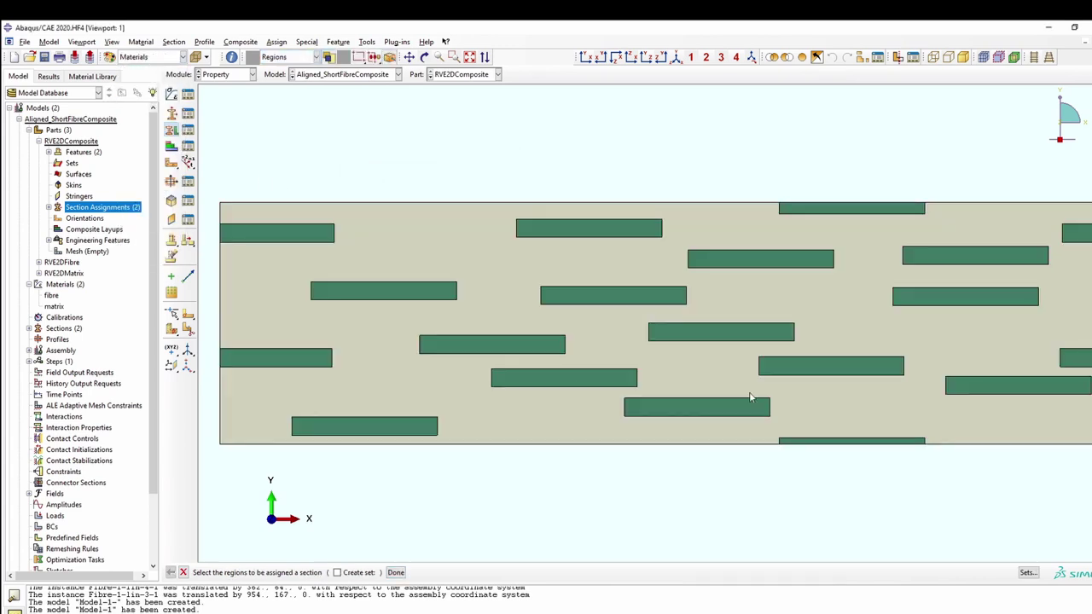
pyautogui.scroll(-2, 894, 565)
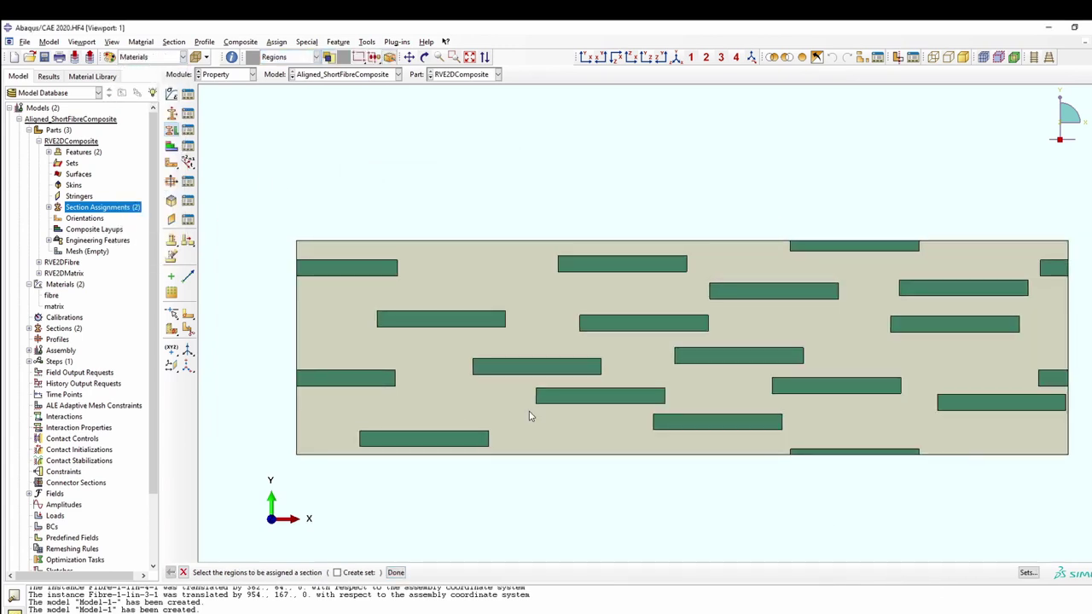
# Seed the RVE2DComposite part for meshing with an approximate global size of 6
pyautogui.doubleClick(86, 251)
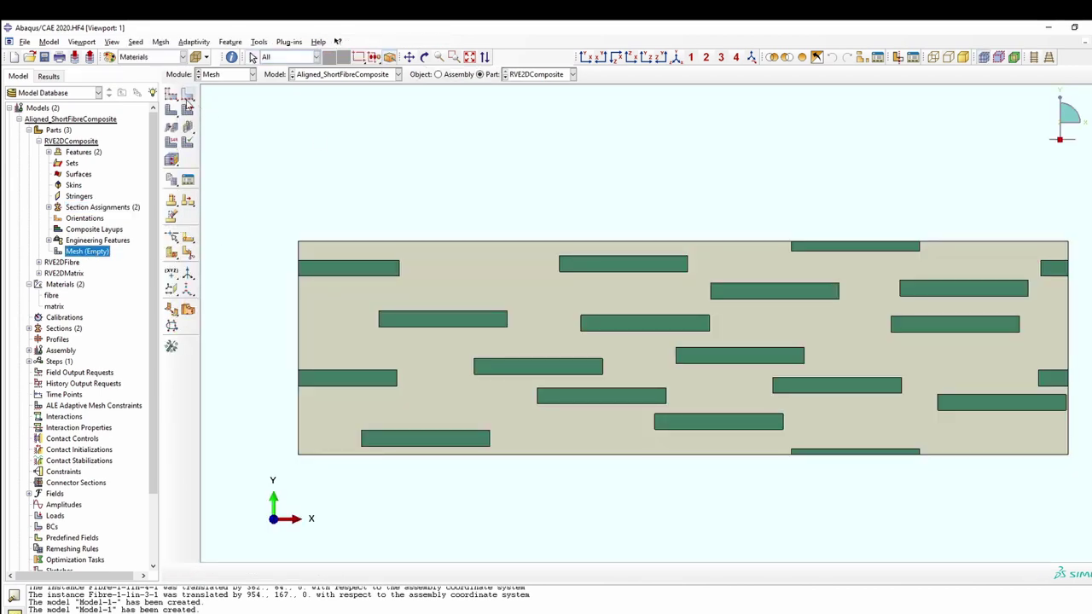
pyautogui.click(188, 96)
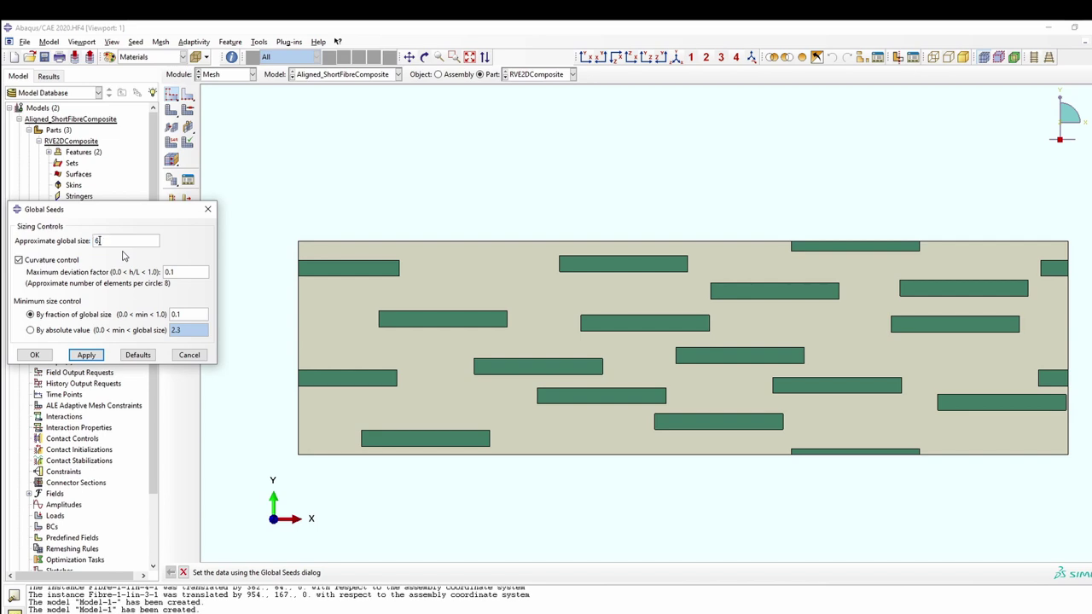
pyautogui.click(35, 355)
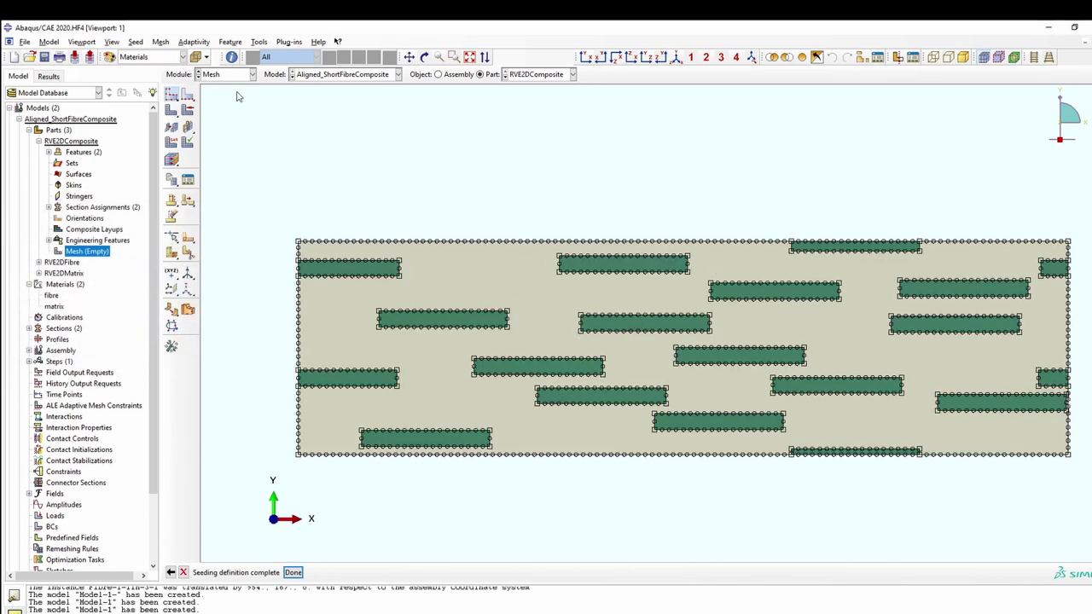
# Assign triangular element shape mesh controls to all regions of the composite part, keeping the current viewport colours
pyautogui.click(188, 110)
pyautogui.moveTo(247, 147); pyautogui.dragTo(1083, 558)
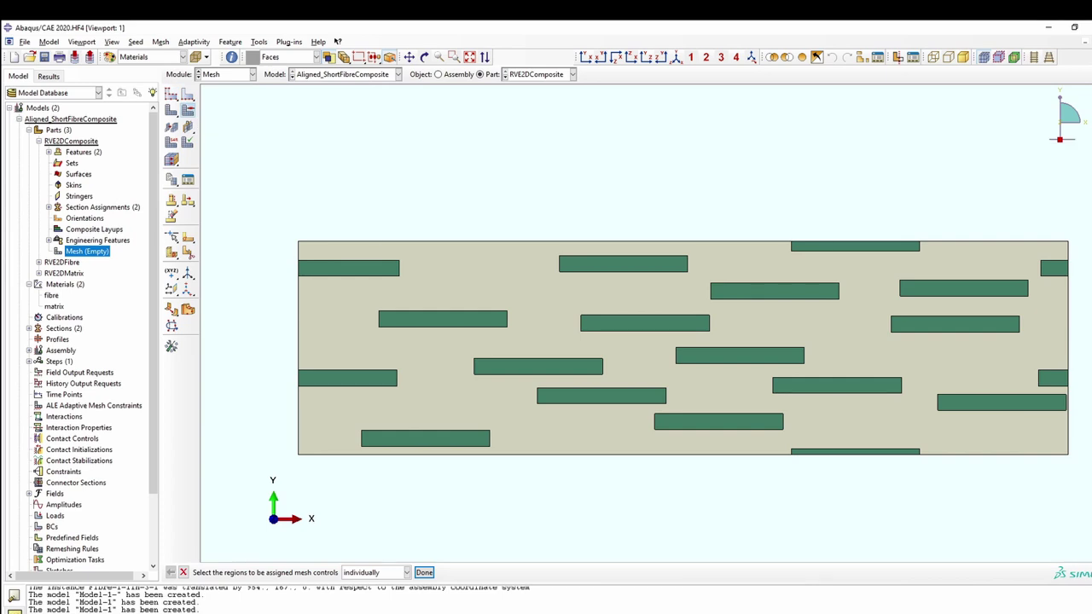
pyautogui.click(424, 572)
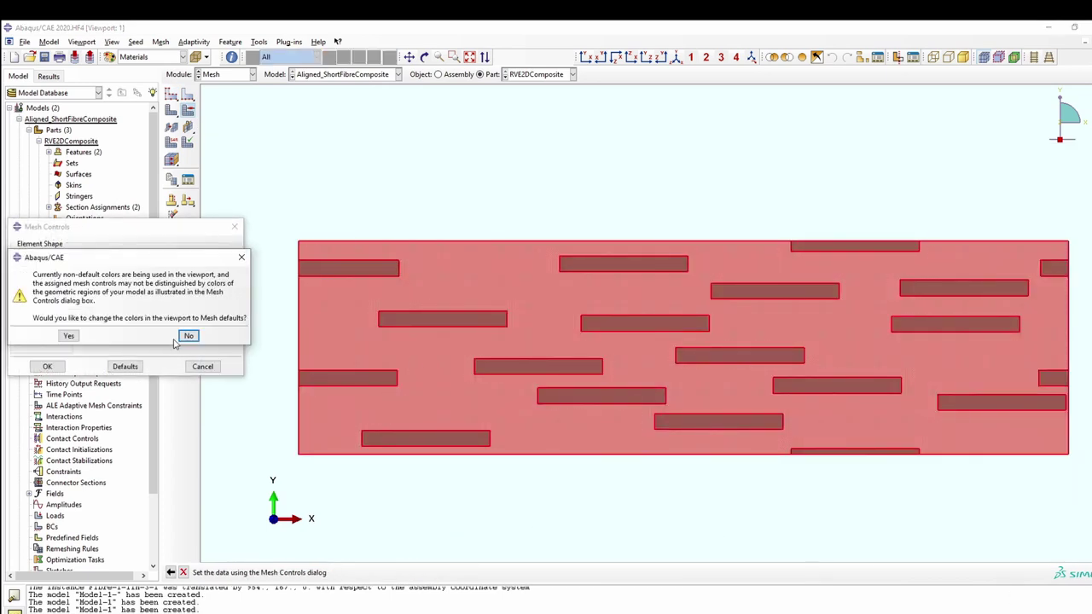
pyautogui.click(189, 337)
pyautogui.click(119, 257)
pyautogui.click(48, 367)
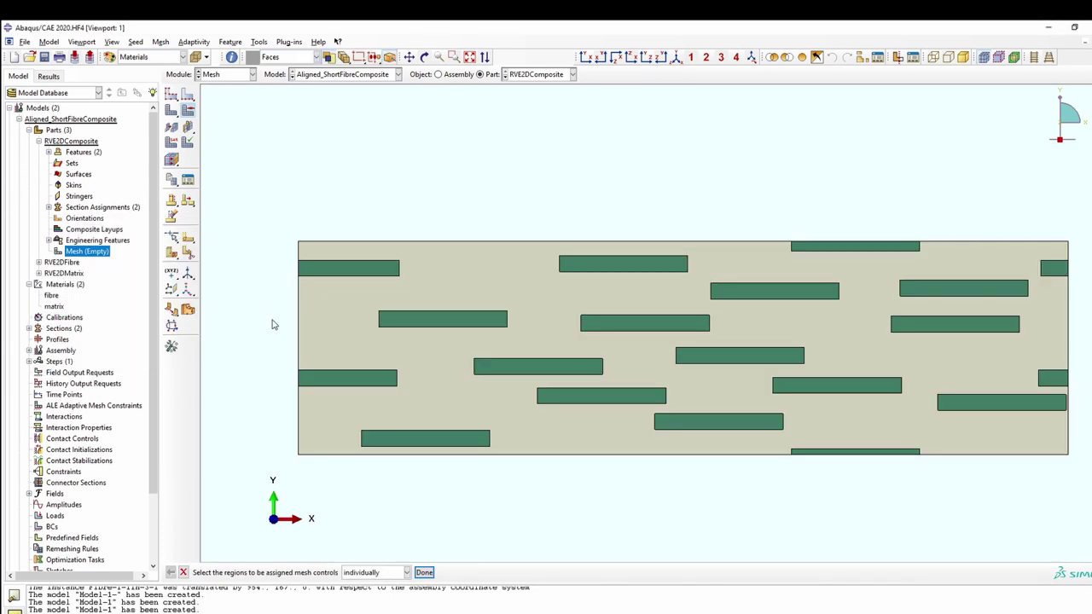
# Generate the mesh on the RVE2DComposite part
pyautogui.click(171, 109)
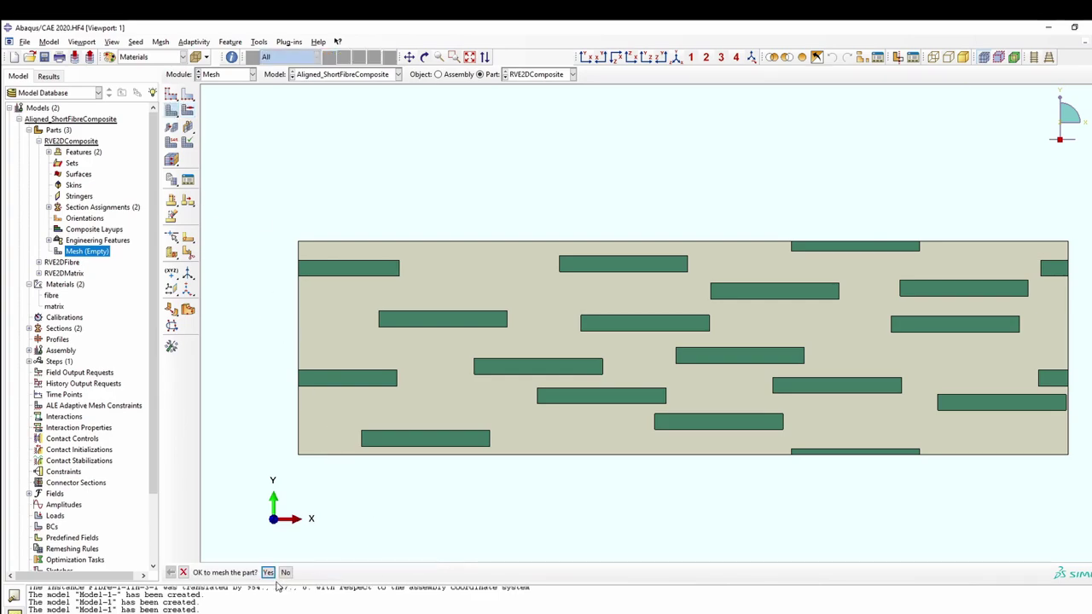
pyautogui.click(273, 573)
pyautogui.scroll(-1, 548, 548)
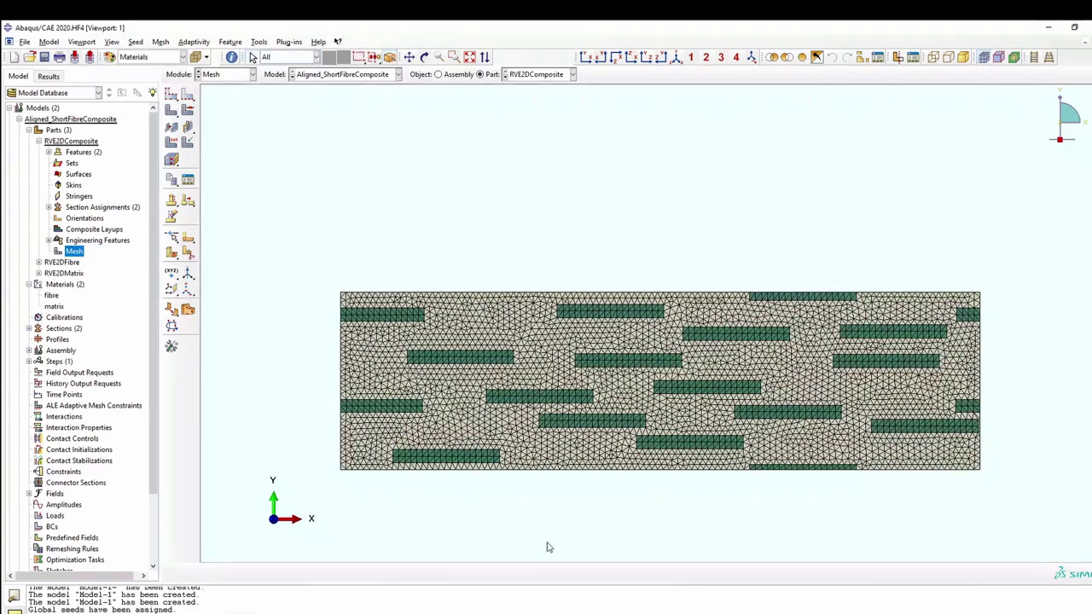
# Query the mesh of the entire RVE2DComposite part and examine its node and element totals
pyautogui.click(46, 143)
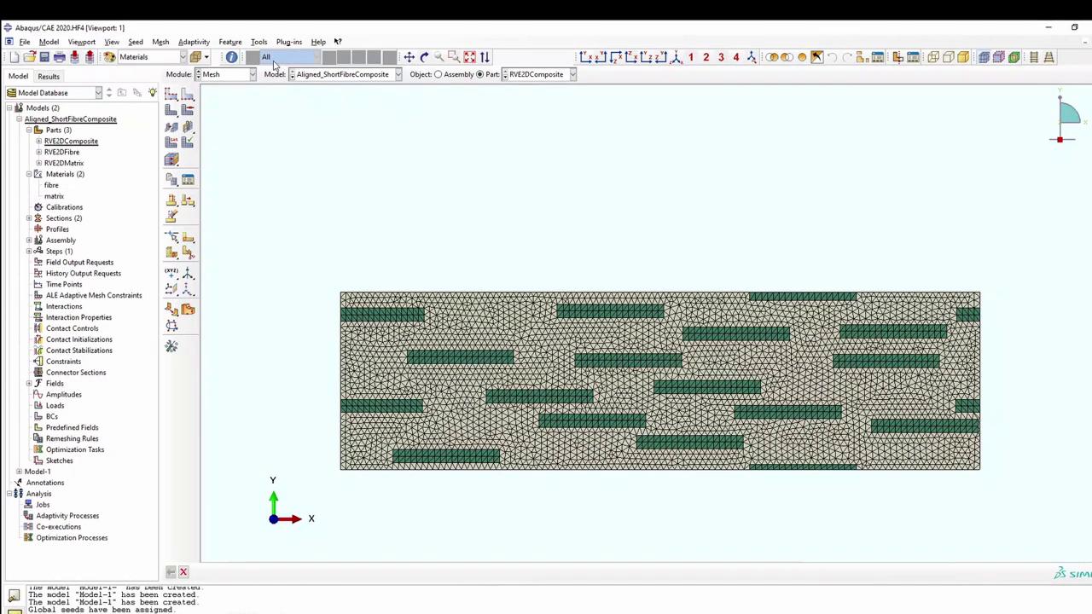
pyautogui.click(232, 57)
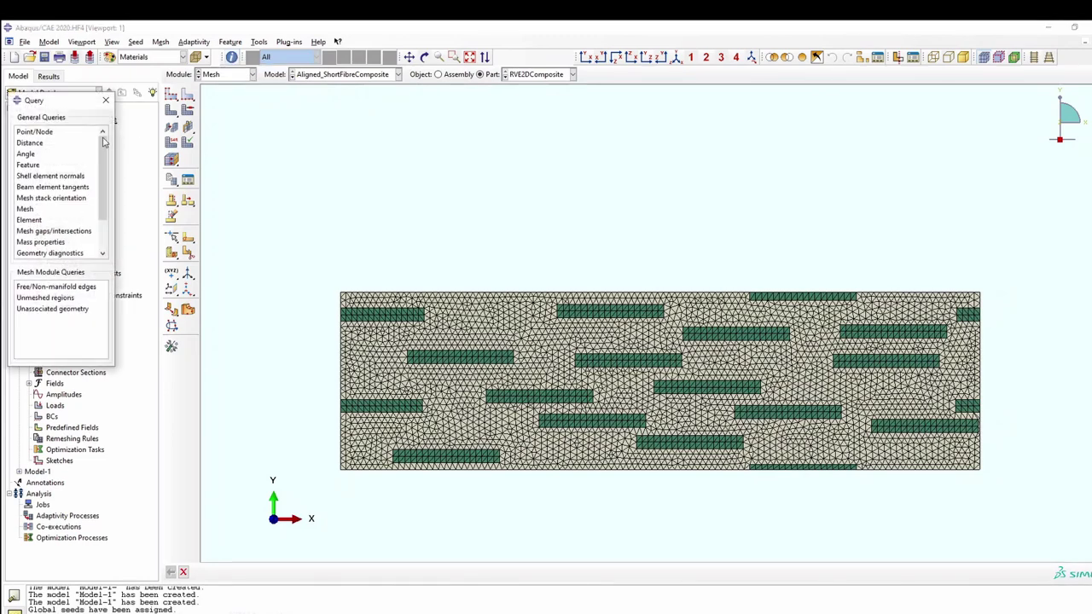
pyautogui.click(28, 209)
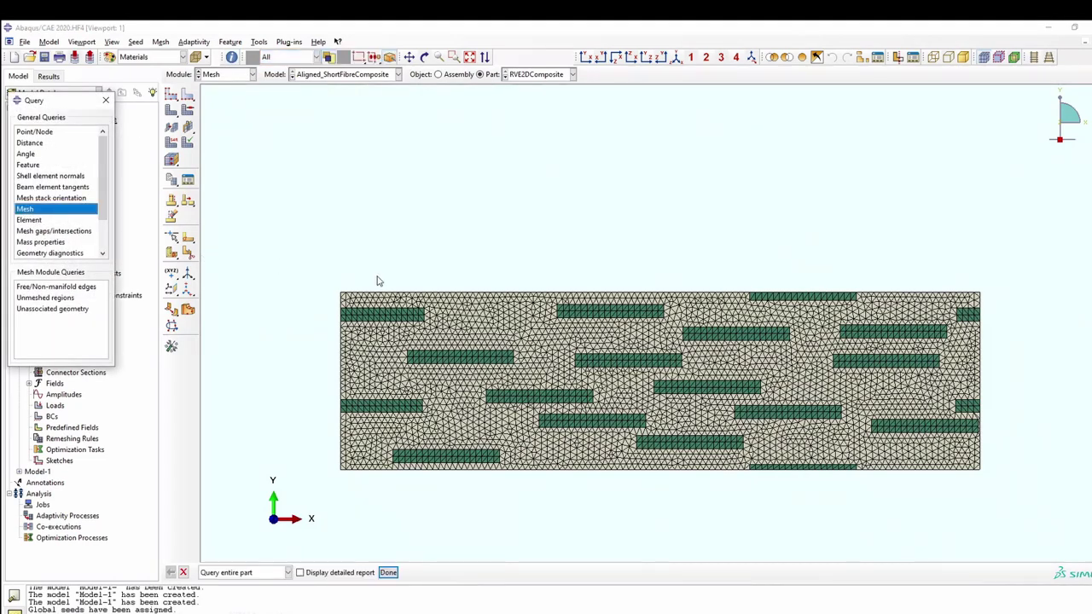
pyautogui.click(388, 572)
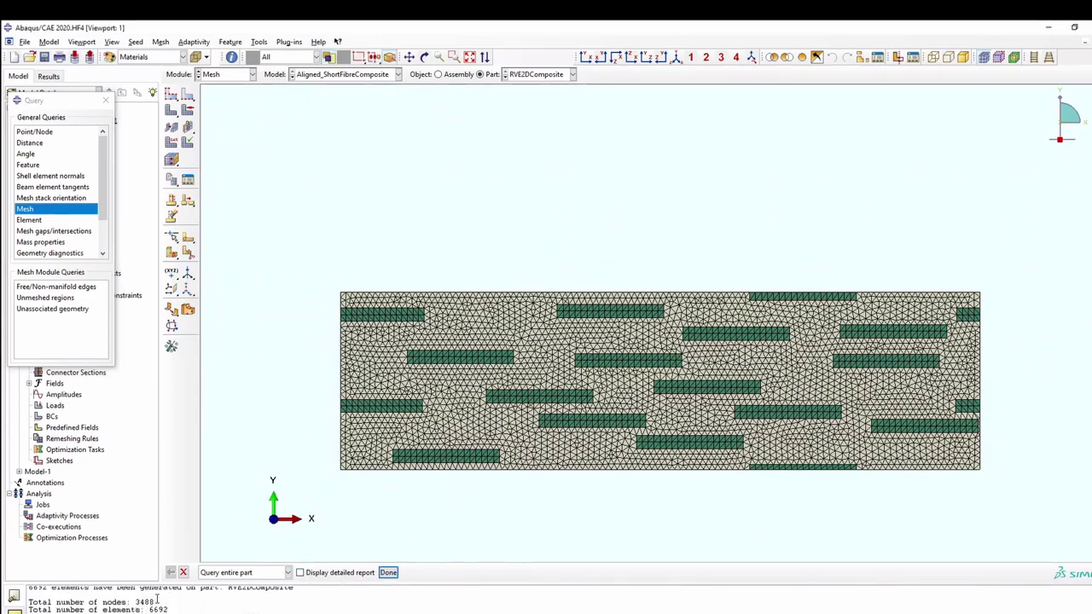
pyautogui.moveTo(156, 602); pyautogui.dragTo(135, 602)
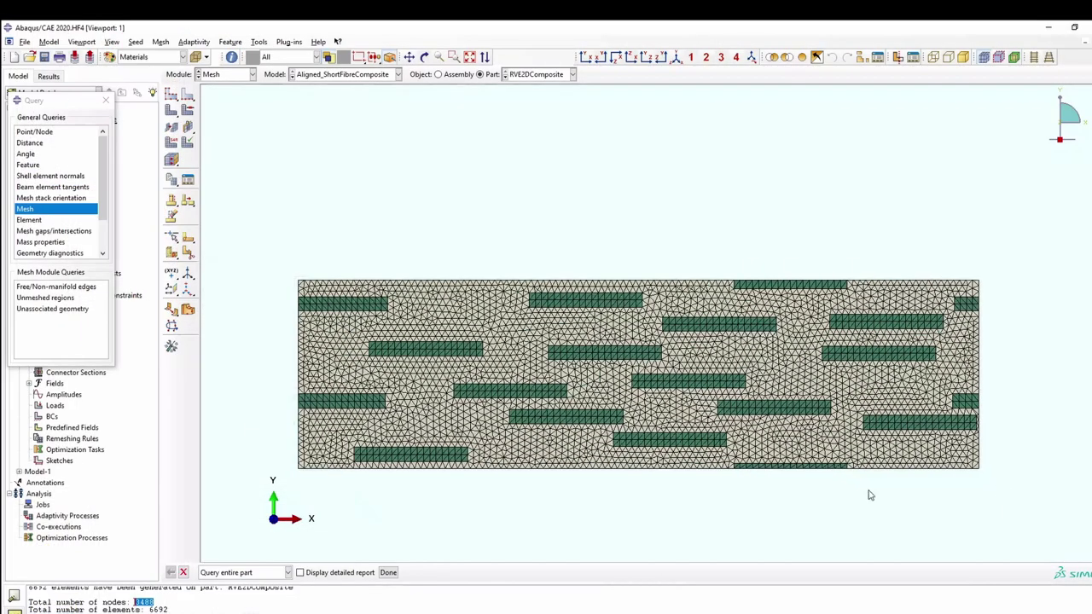
pyautogui.scroll(3, 460, 520)
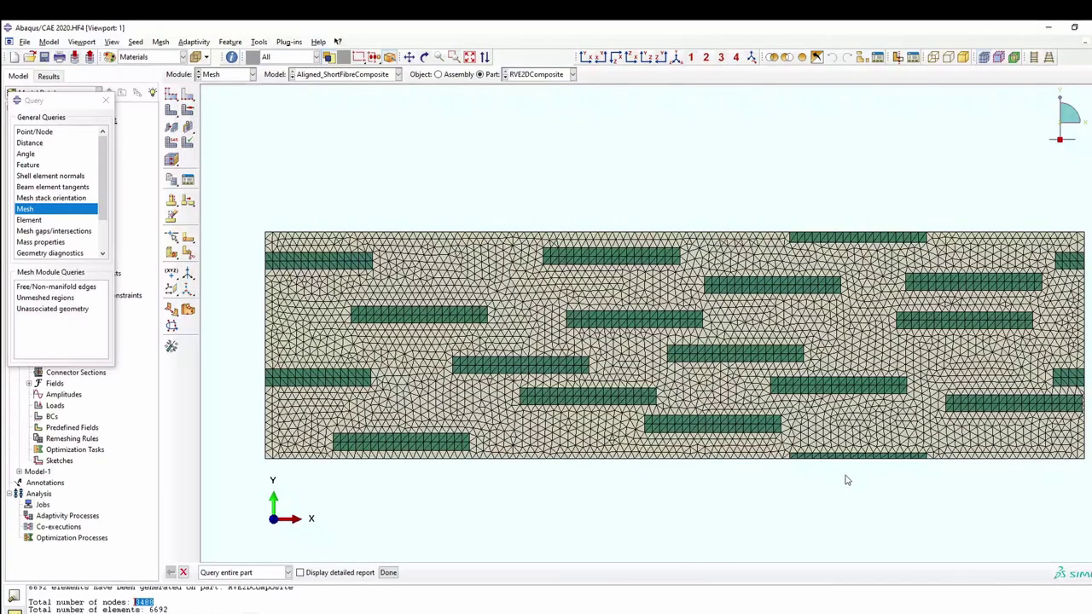
pyautogui.click(193, 596)
pyautogui.moveTo(155, 602); pyautogui.dragTo(133, 602)
pyautogui.click(159, 603)
pyautogui.click(106, 101)
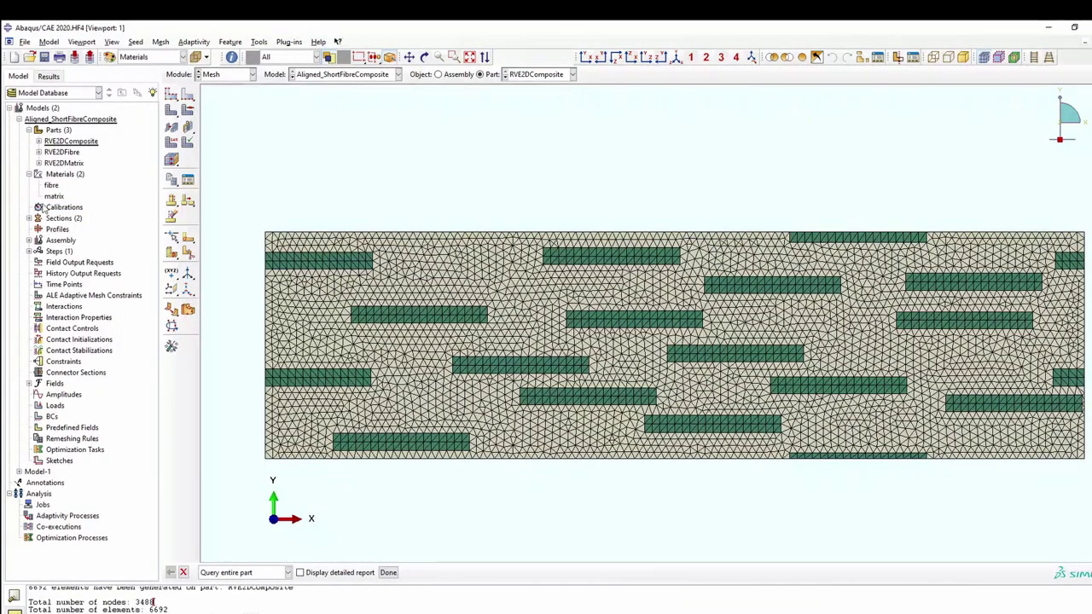
# Create an assembly geometry set named cornerNodes from the composite RVE's corner vertices, including both on its left edge
pyautogui.click(29, 174)
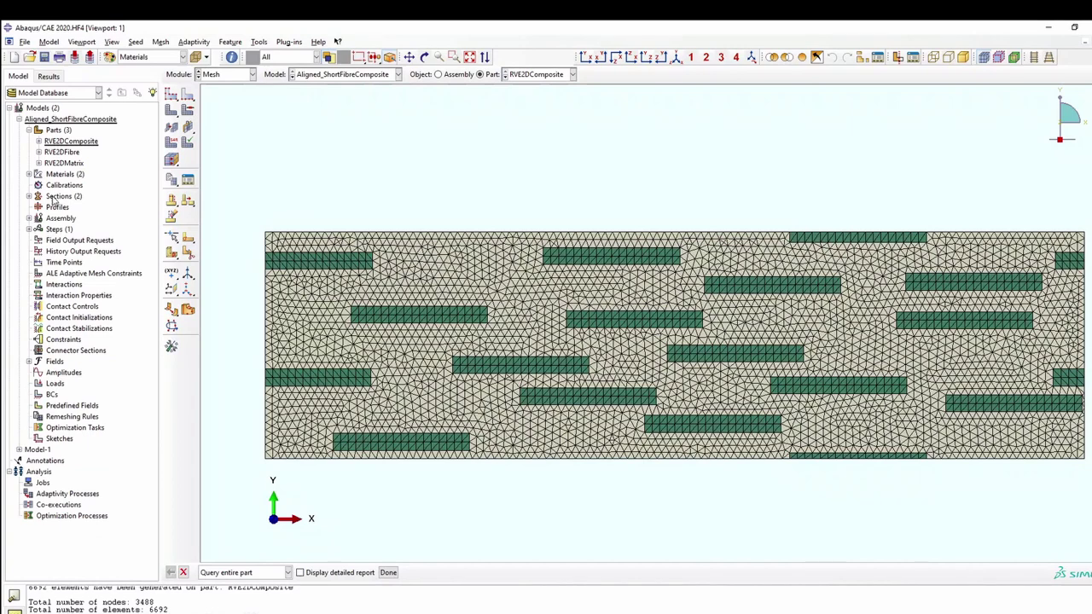
pyautogui.click(29, 218)
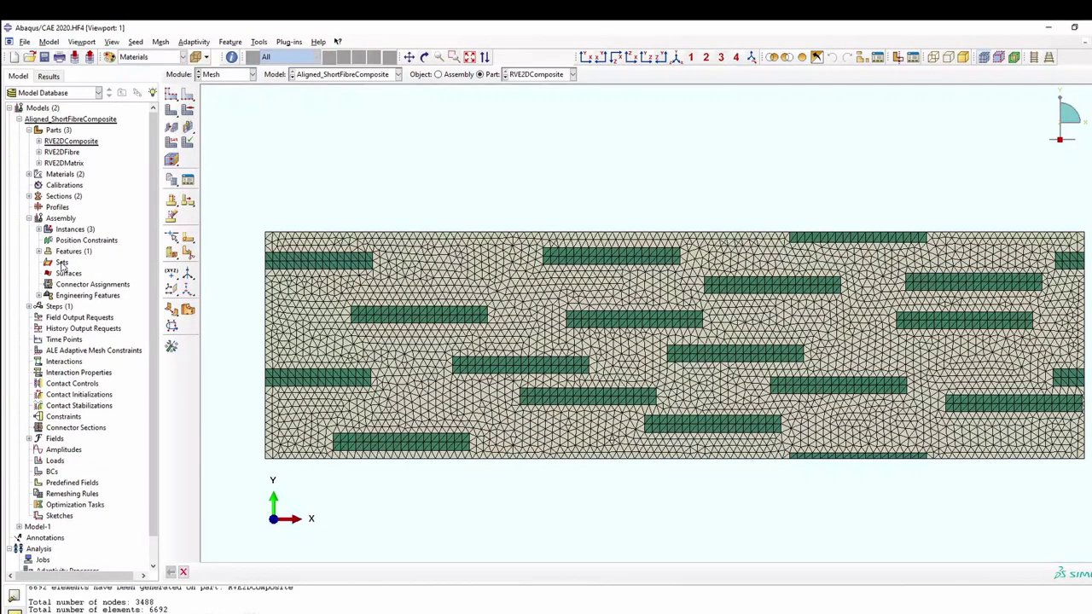
pyautogui.doubleClick(61, 262)
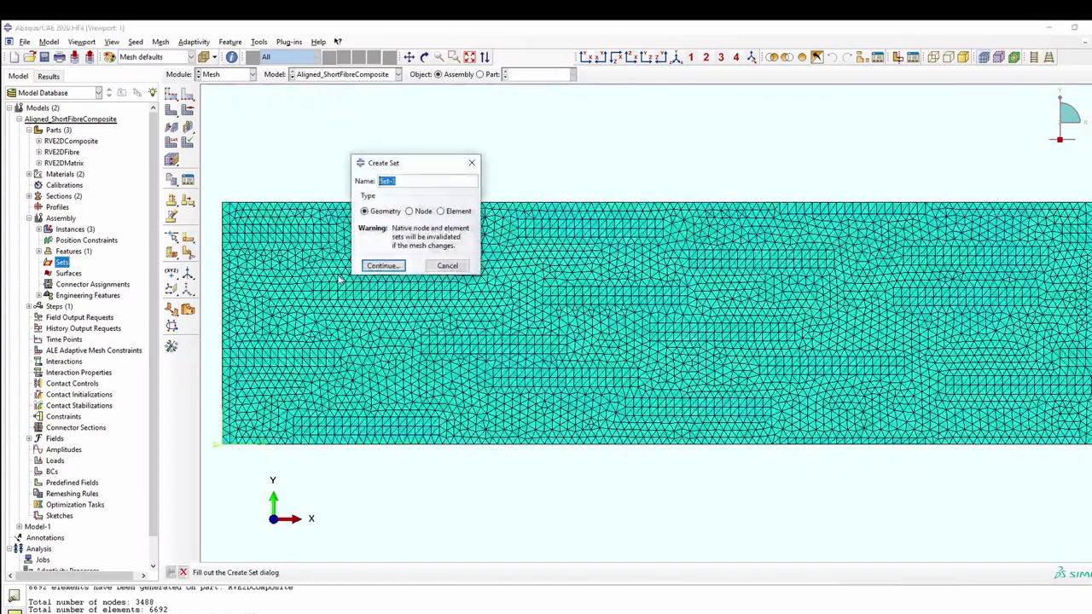
pyautogui.write('cornerNod')
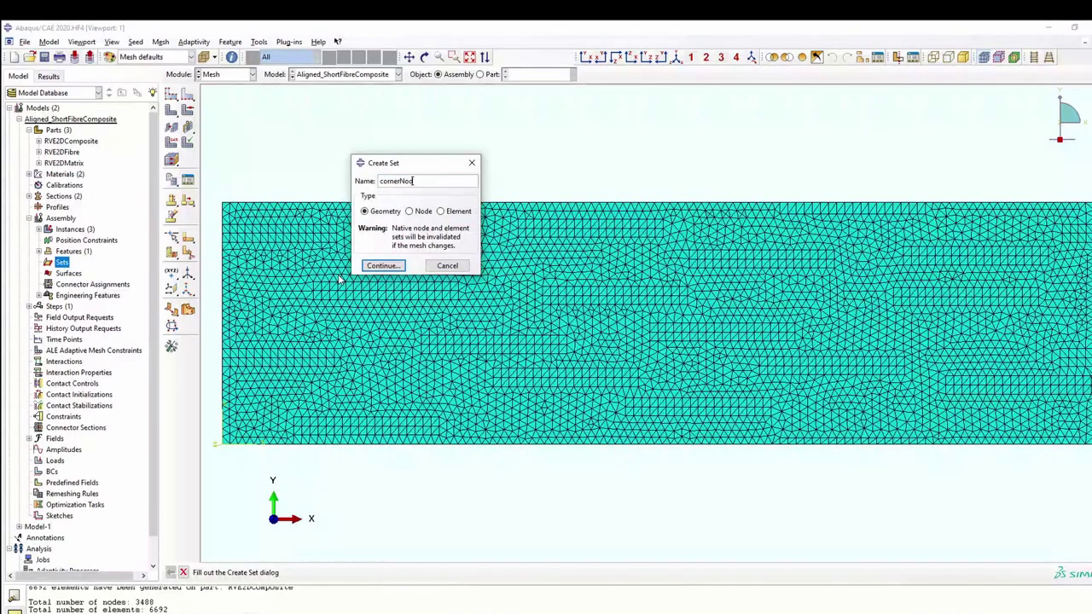
pyautogui.write('es')
pyautogui.click(383, 265)
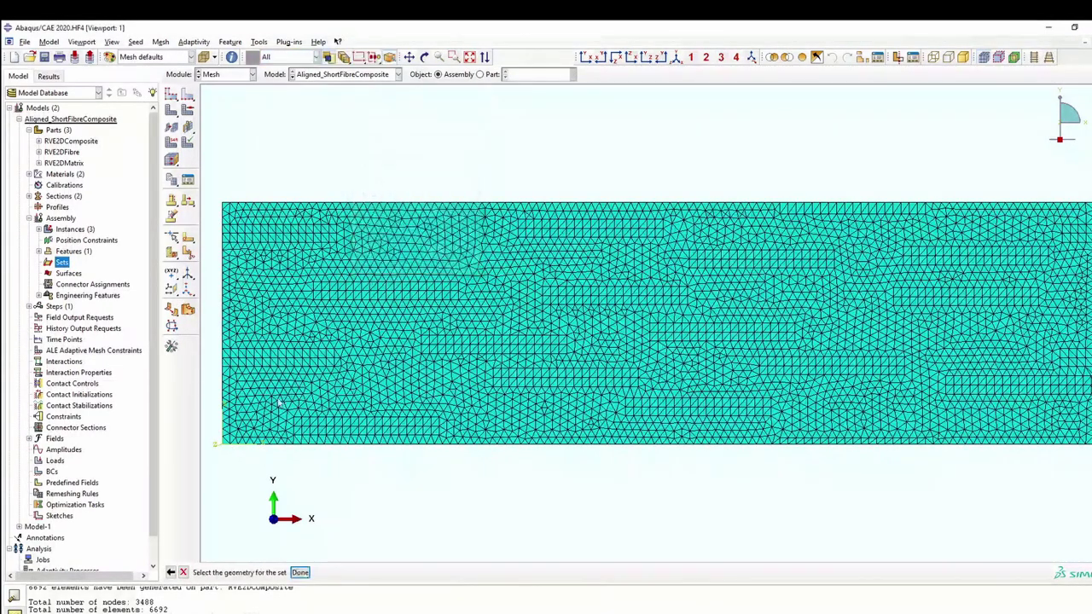
pyautogui.click(221, 444)
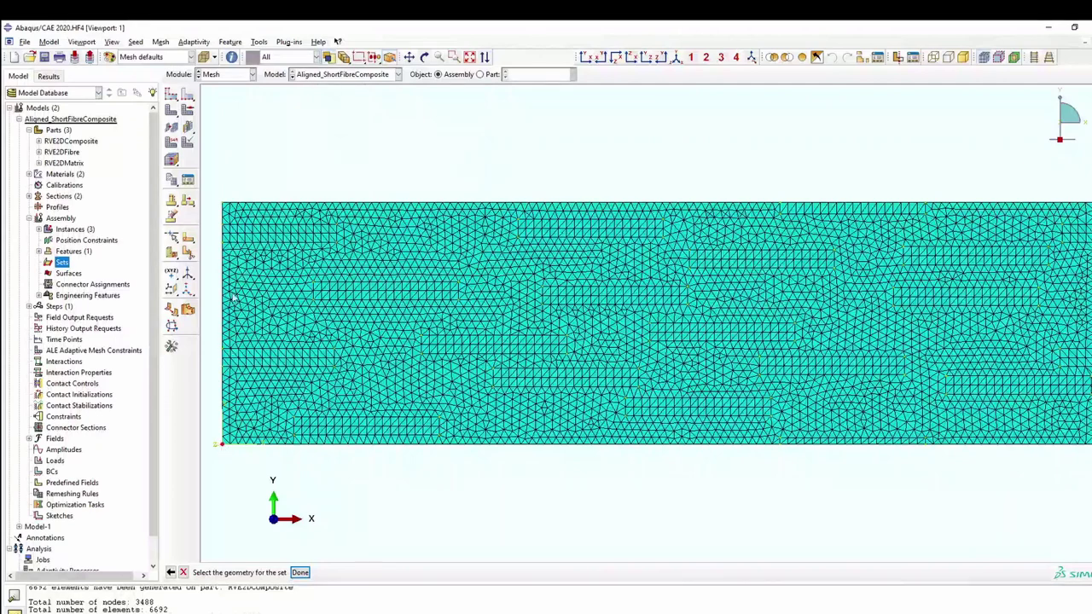
pyautogui.keyDown('shift'); pyautogui.click(222, 203); pyautogui.keyUp('shift')
pyautogui.click(300, 572)
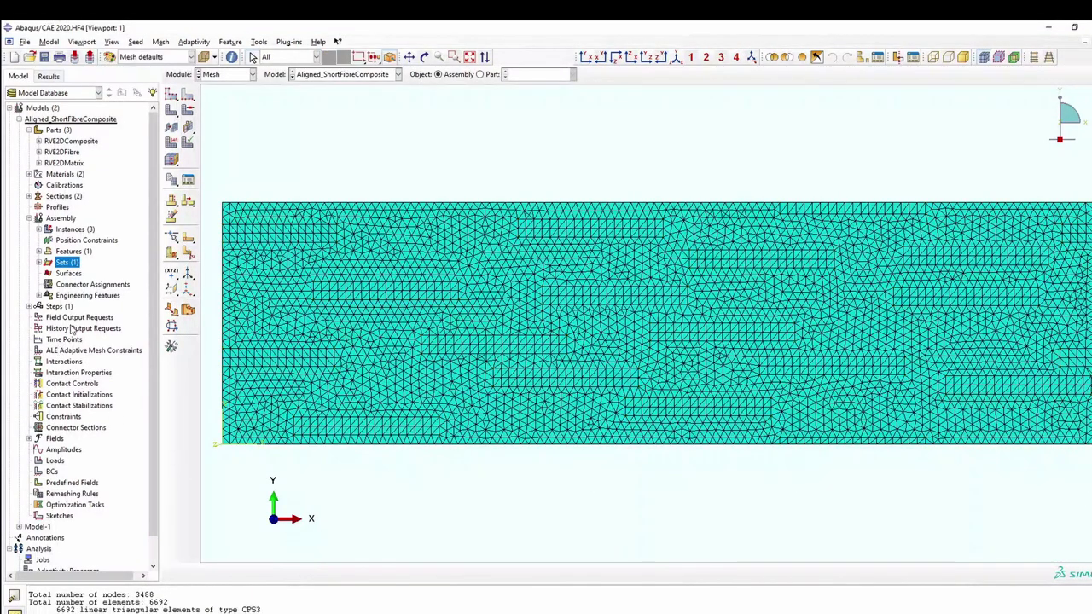
# Create a Static, General analysis step named loadingStep after the Initial step, with the default settings
pyautogui.doubleClick(53, 307)
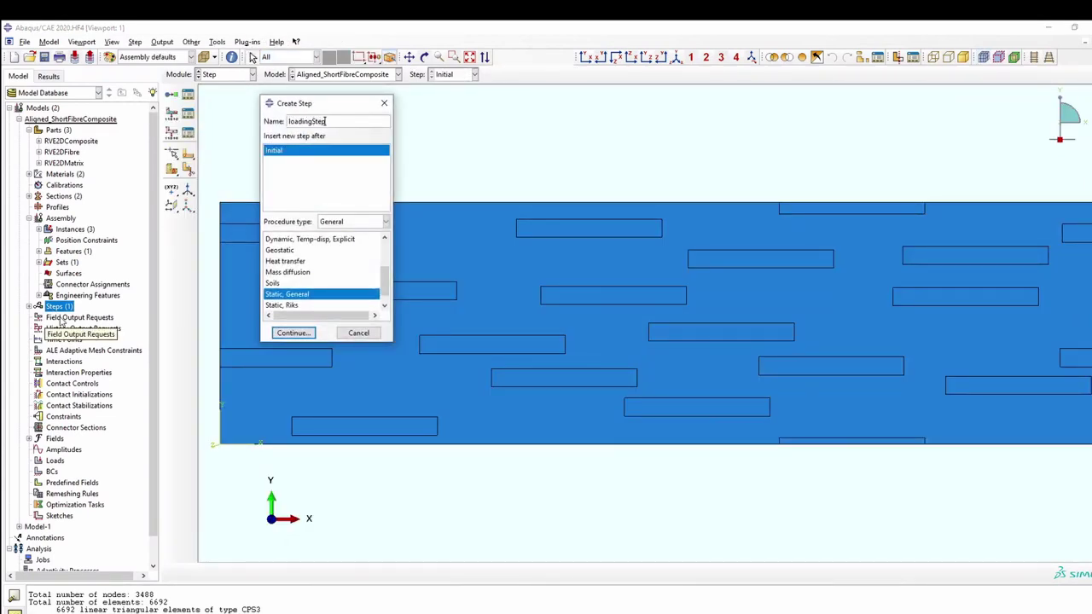
pyautogui.click(293, 332)
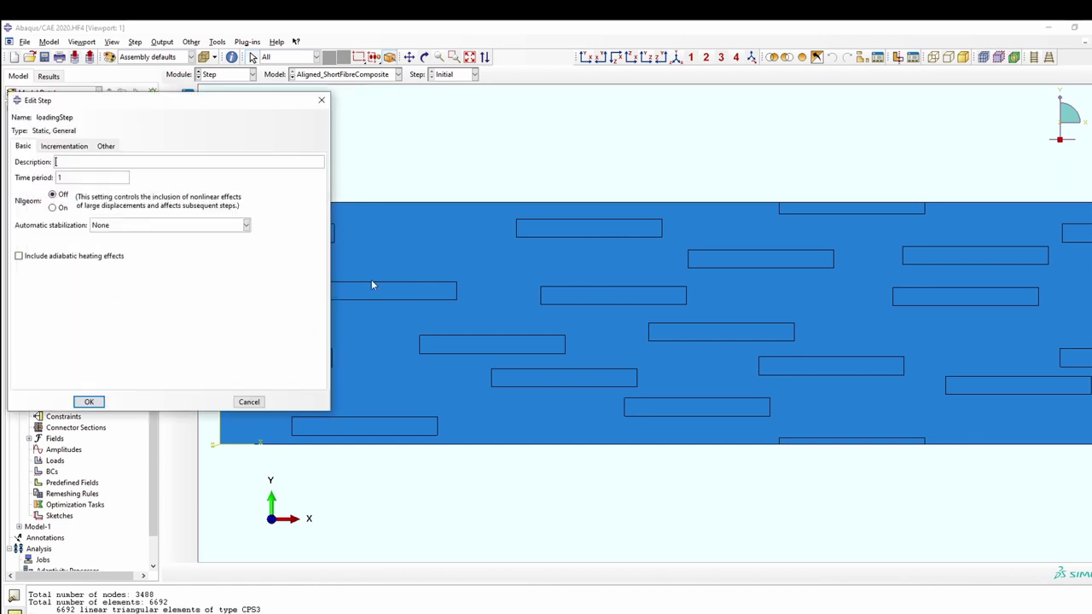
pyautogui.click(88, 402)
# Create history output request cornerNodesHistOutput in loadingStep for set cornerNodes with variables RF1, RF2, U1, U2, COOR1, COOR2
pyautogui.doubleClick(85, 329)
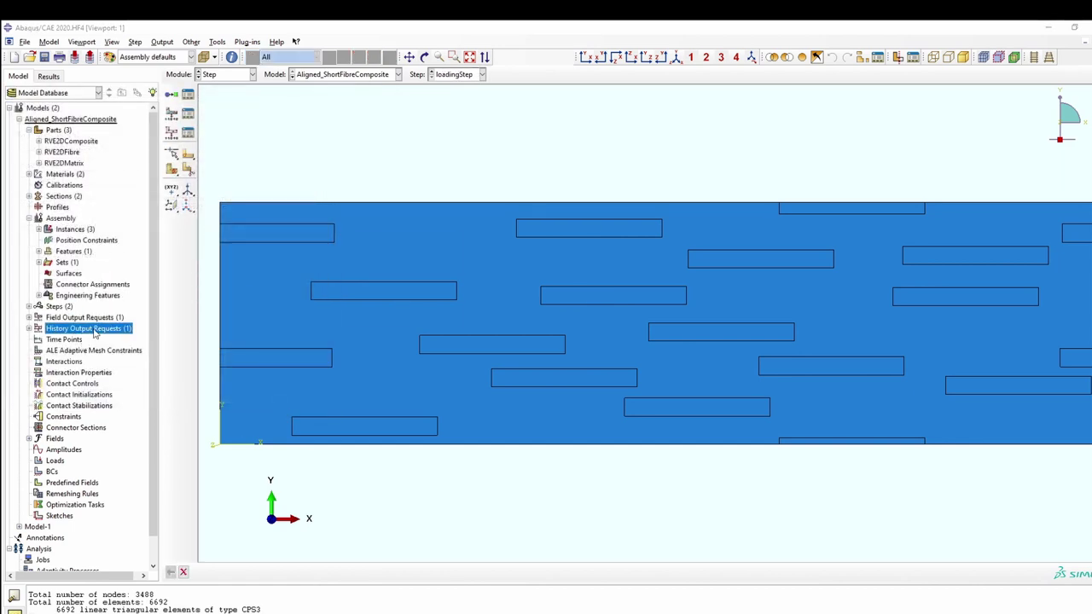
pyautogui.write('cornerNodesHistOutput')
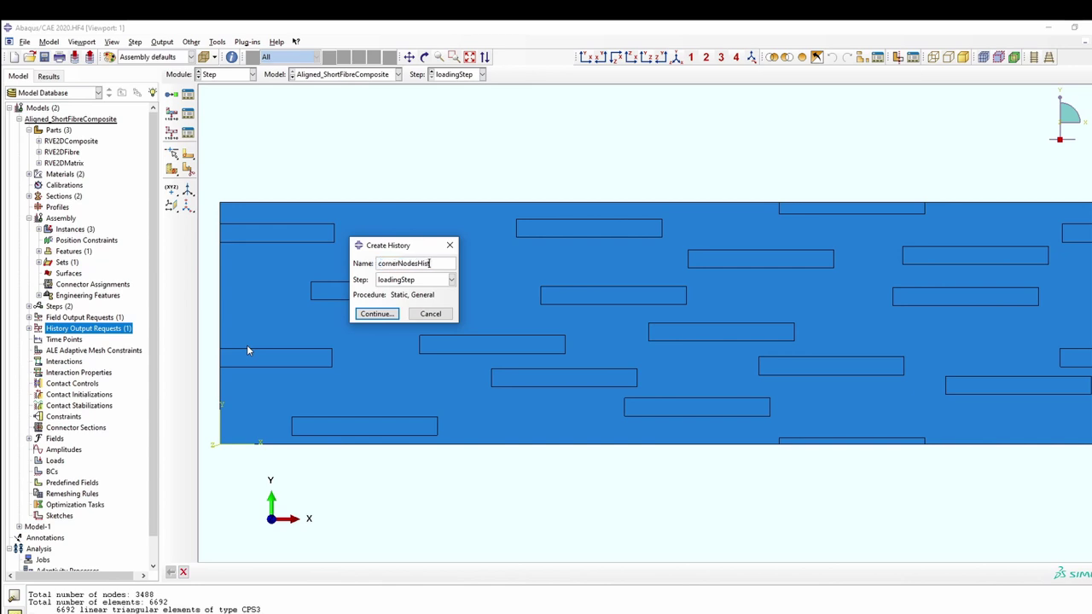
pyautogui.click(373, 314)
pyautogui.click(575, 158)
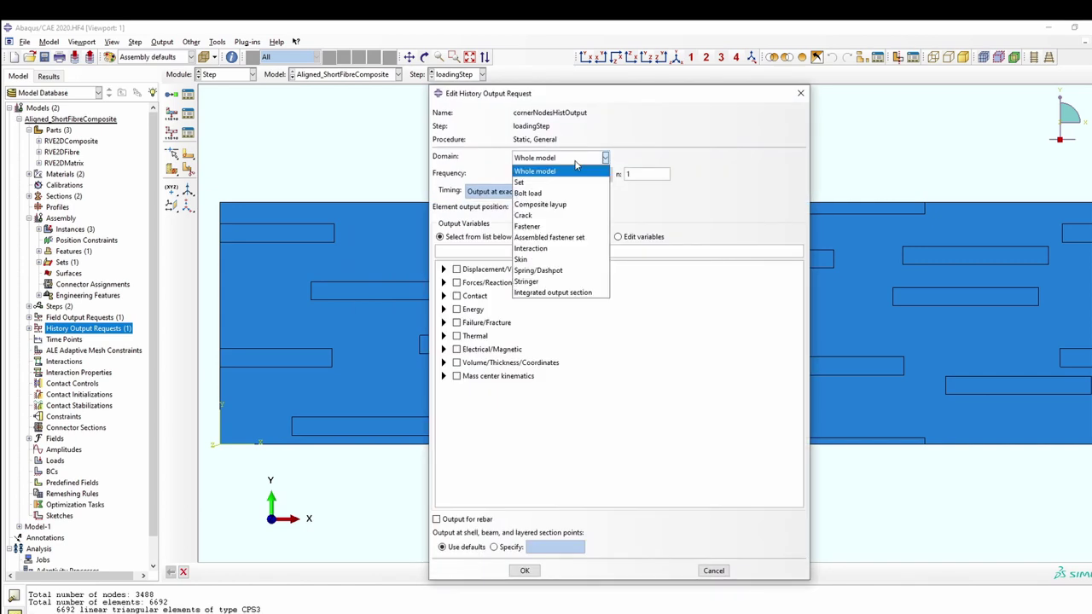
pyautogui.click(537, 169)
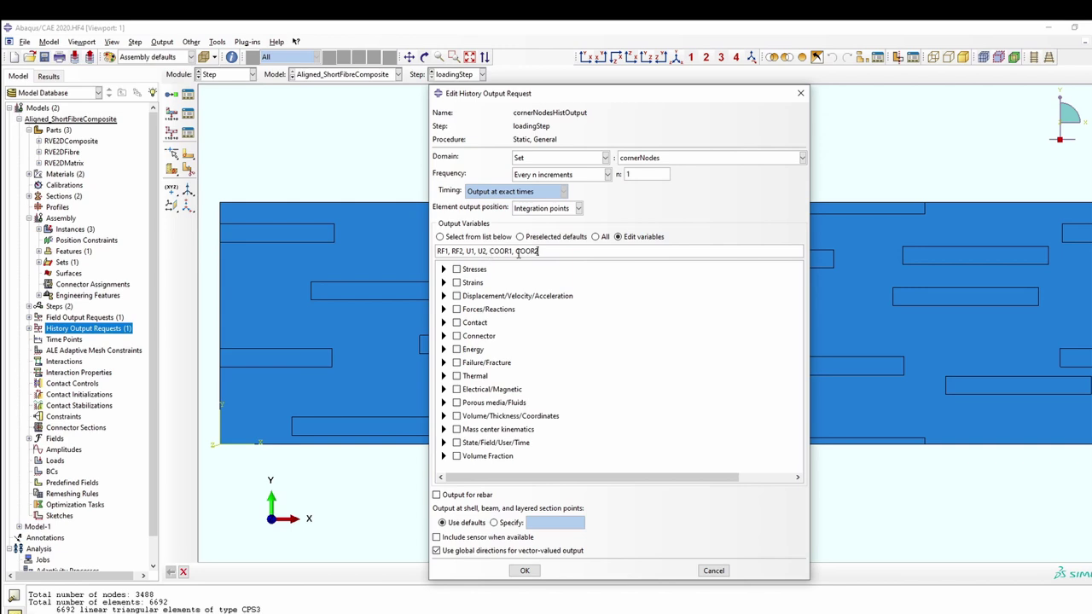
pyautogui.click(524, 570)
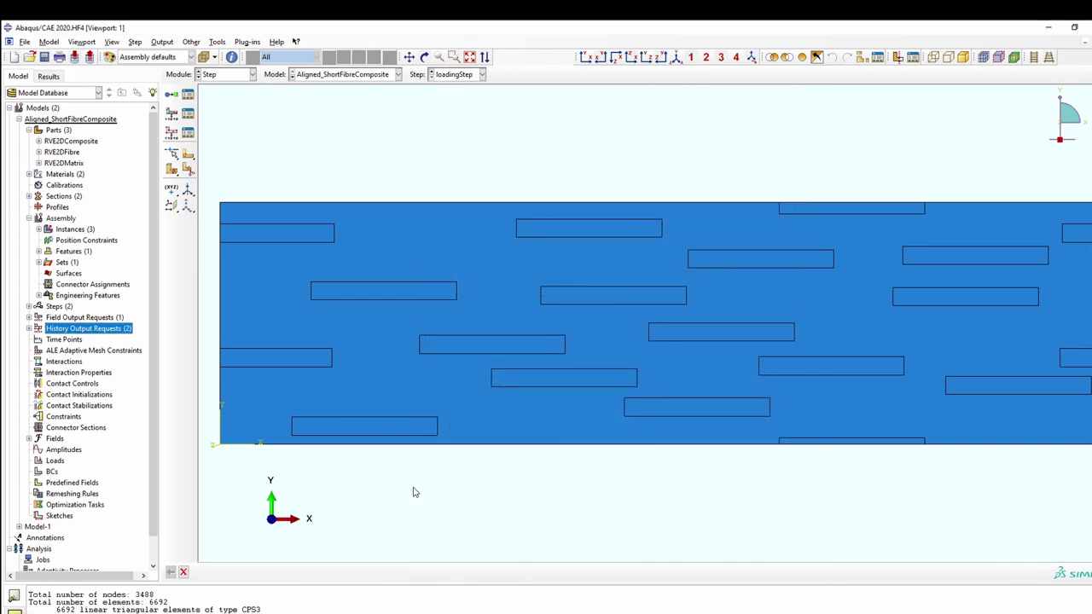
# Create a Displacement/Rotation boundary condition named XBackR in the Initial step, restraining U1 at the RVE's two left corner vertices
pyautogui.scroll(-2, 88, 383)
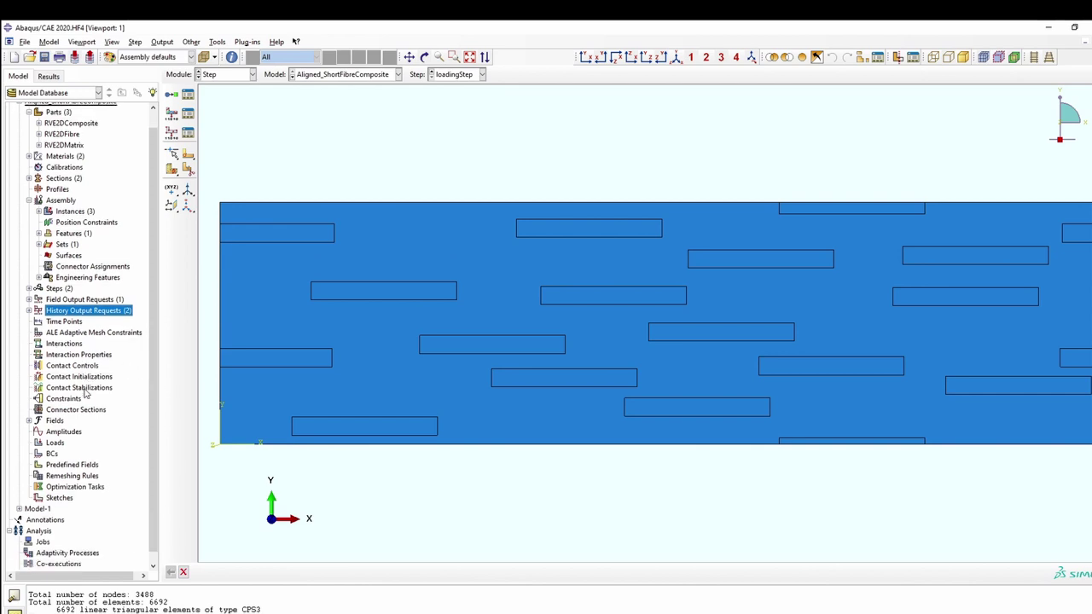
pyautogui.doubleClick(52, 444)
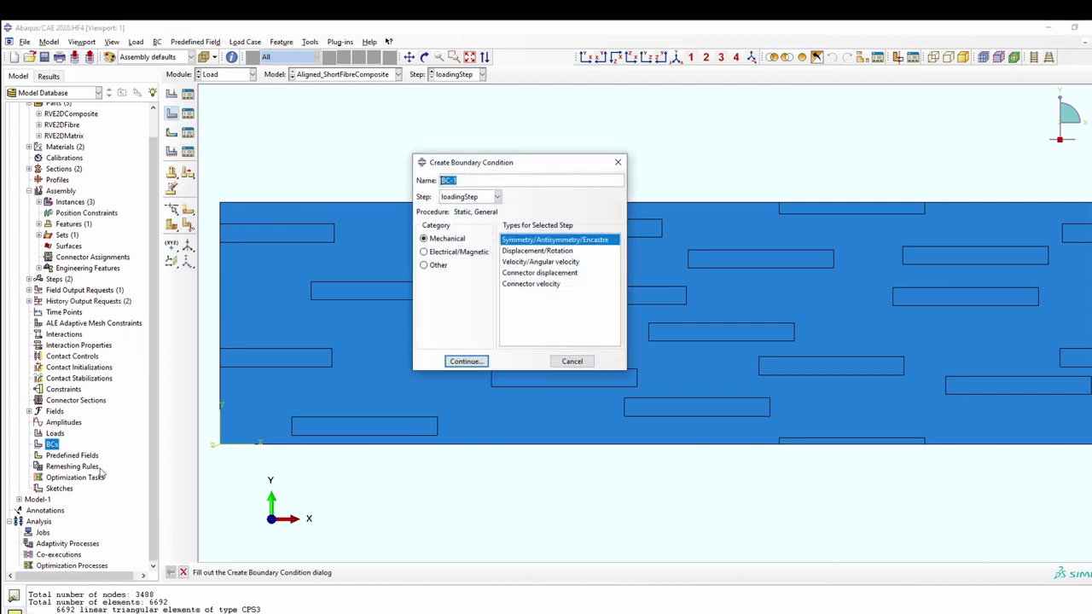
pyautogui.write('XBackR')
pyautogui.click(482, 197)
pyautogui.click(472, 211)
pyautogui.click(537, 250)
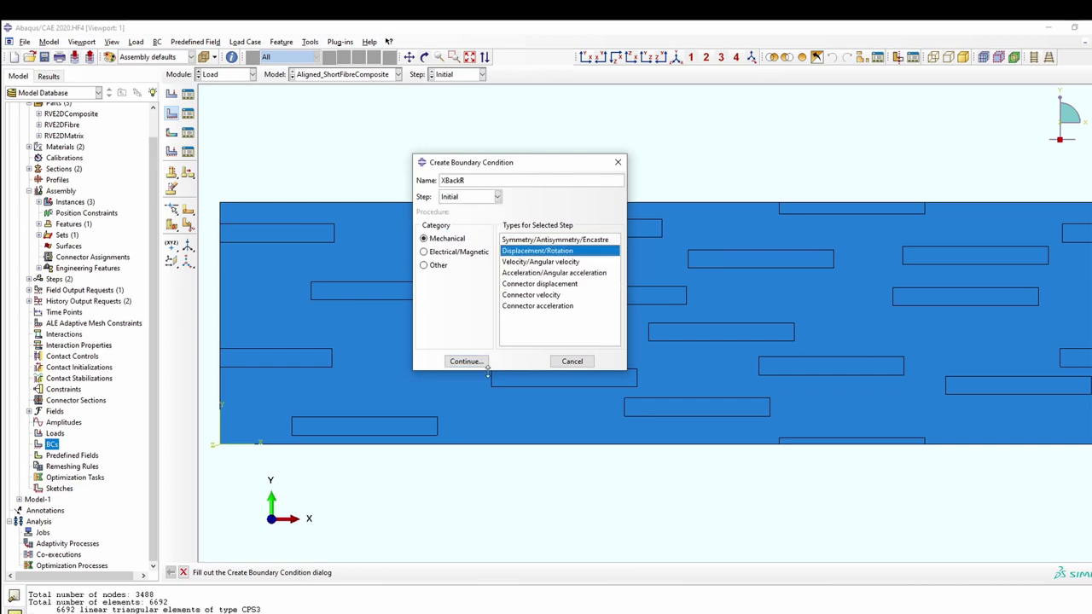
pyautogui.click(465, 361)
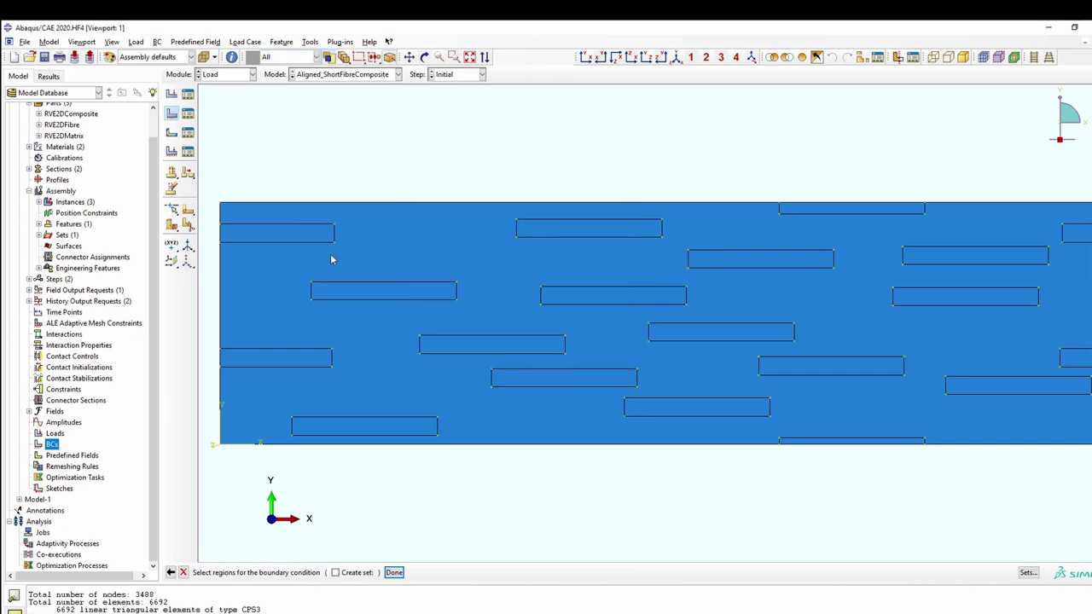
pyautogui.click(221, 204)
pyautogui.click(393, 572)
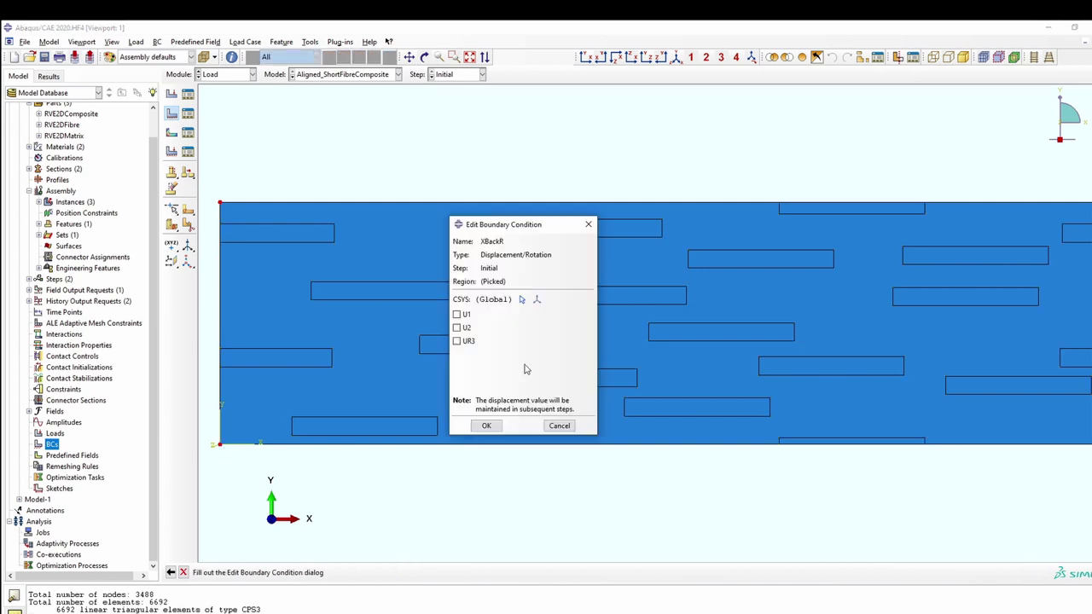
pyautogui.click(458, 315)
pyautogui.click(486, 425)
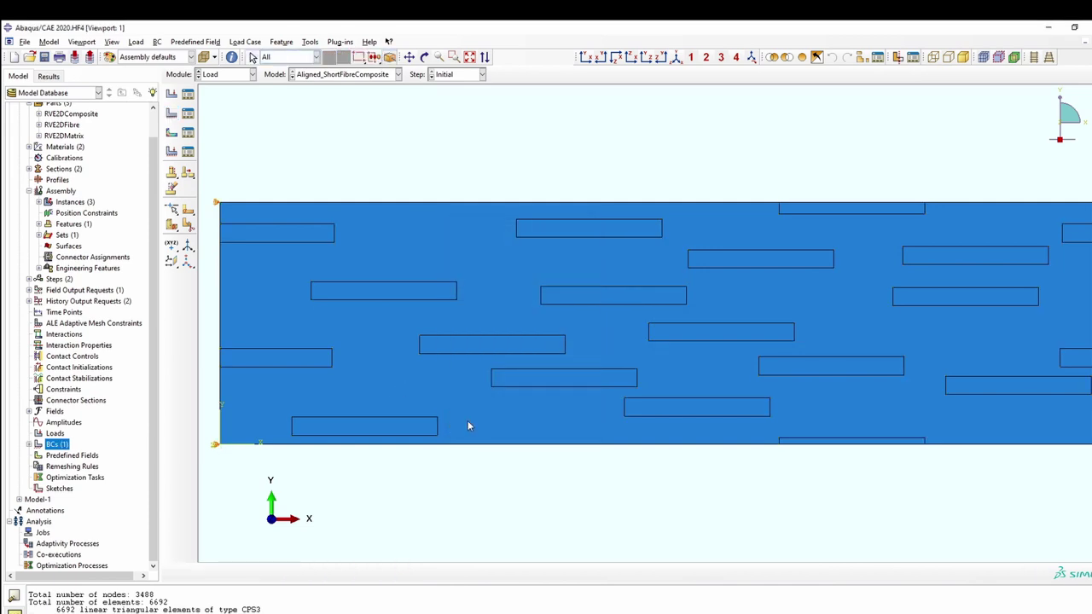
# Create a Displacement/Rotation boundary condition named YBaseR in the Initial step, restraining U2 at the RVE's two bottom corner vertices
pyautogui.doubleClick(64, 444)
pyautogui.write('YBaseR')
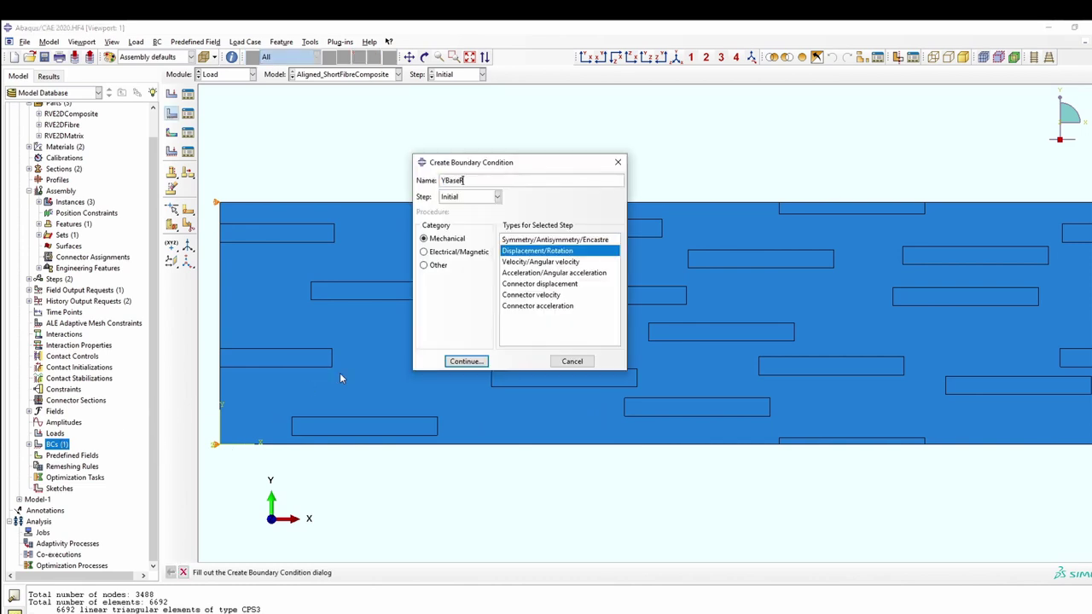
pyautogui.click(455, 361)
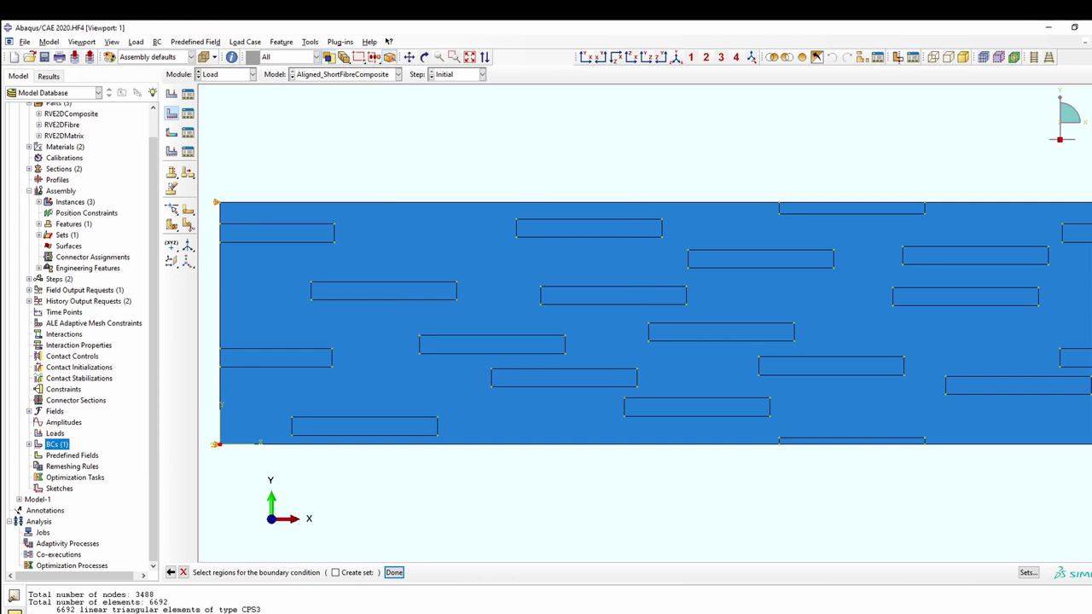
pyautogui.click(393, 572)
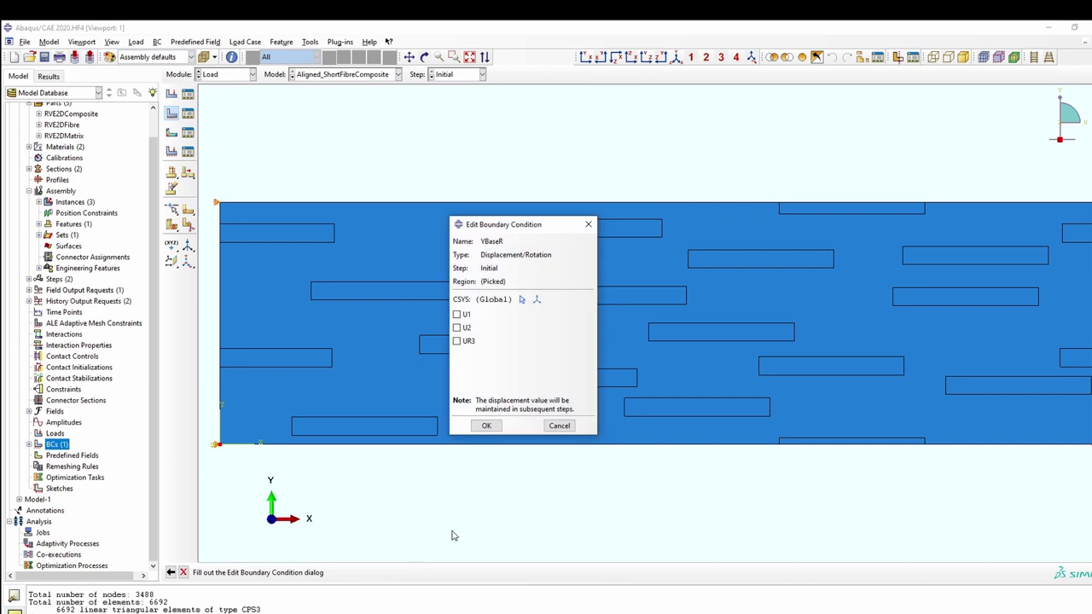
pyautogui.click(457, 327)
pyautogui.click(486, 425)
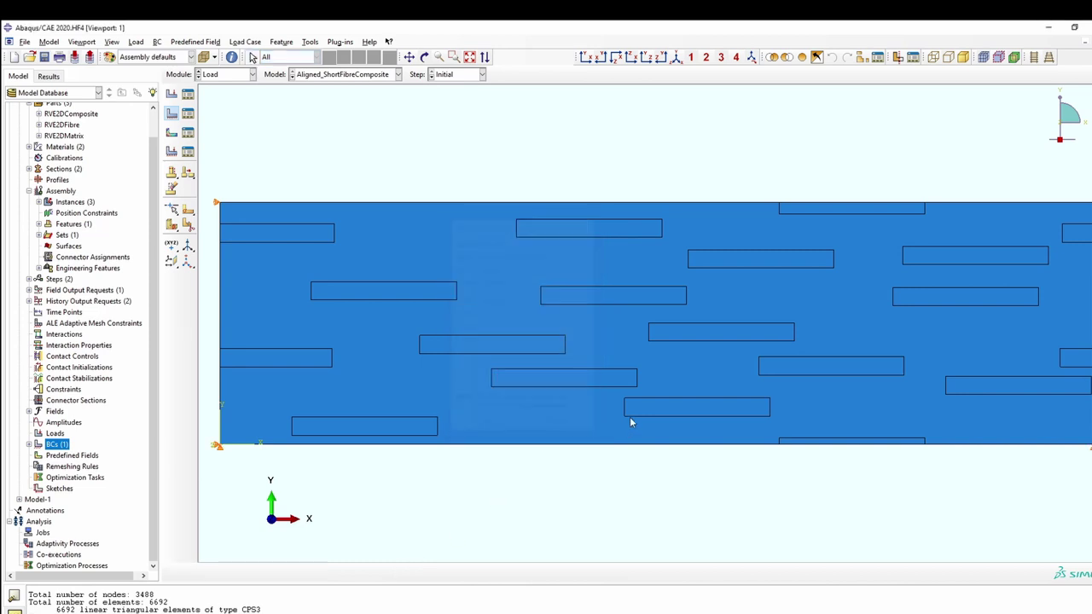
# Create a Displacement/Rotation boundary condition named XTens in loadingStep, with U1 set to 144 at the RVE's bottom-right corner vertex
pyautogui.doubleClick(92, 442)
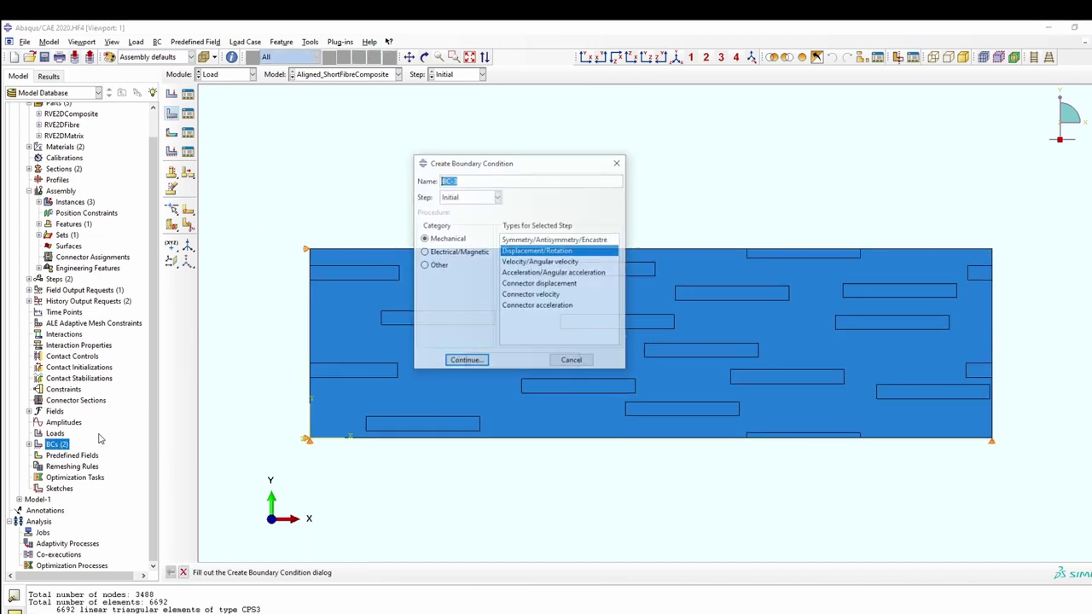
pyautogui.write('XTens')
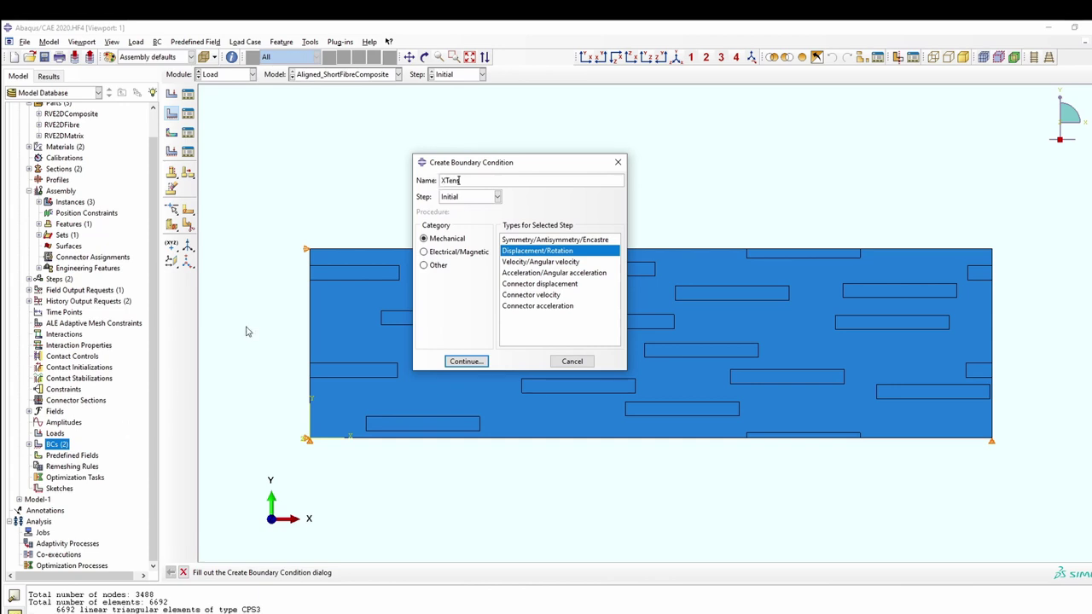
pyautogui.click(475, 197)
pyautogui.click(464, 218)
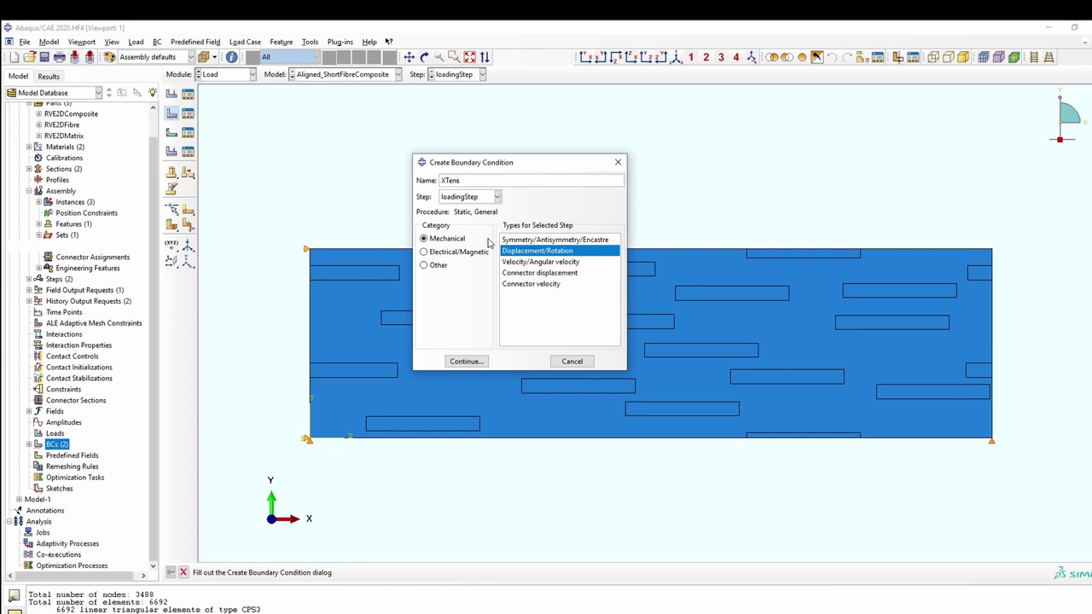
pyautogui.click(480, 361)
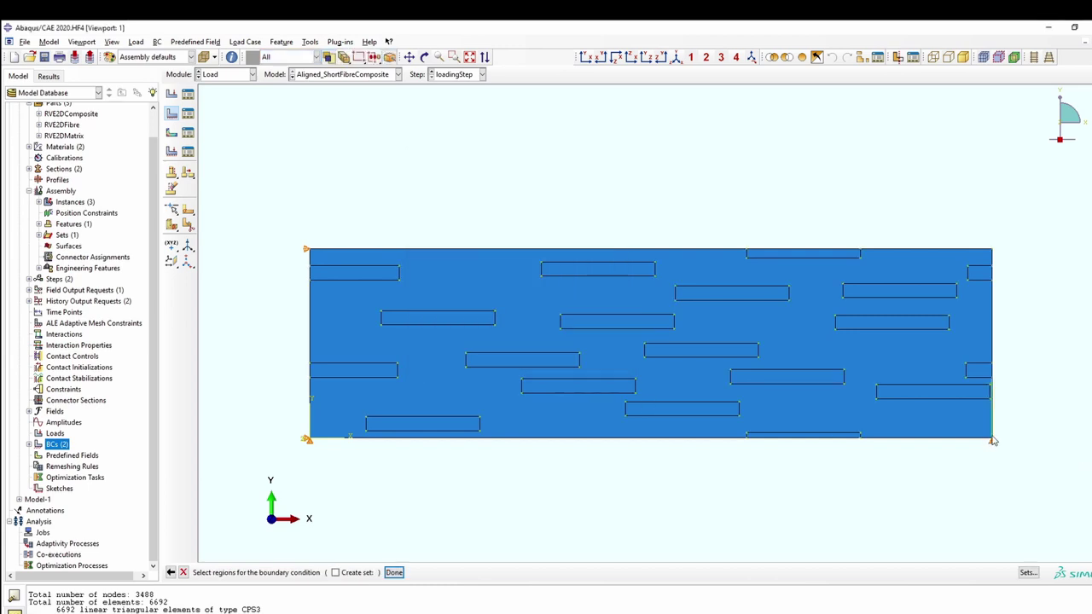
pyautogui.click(991, 439)
pyautogui.click(393, 572)
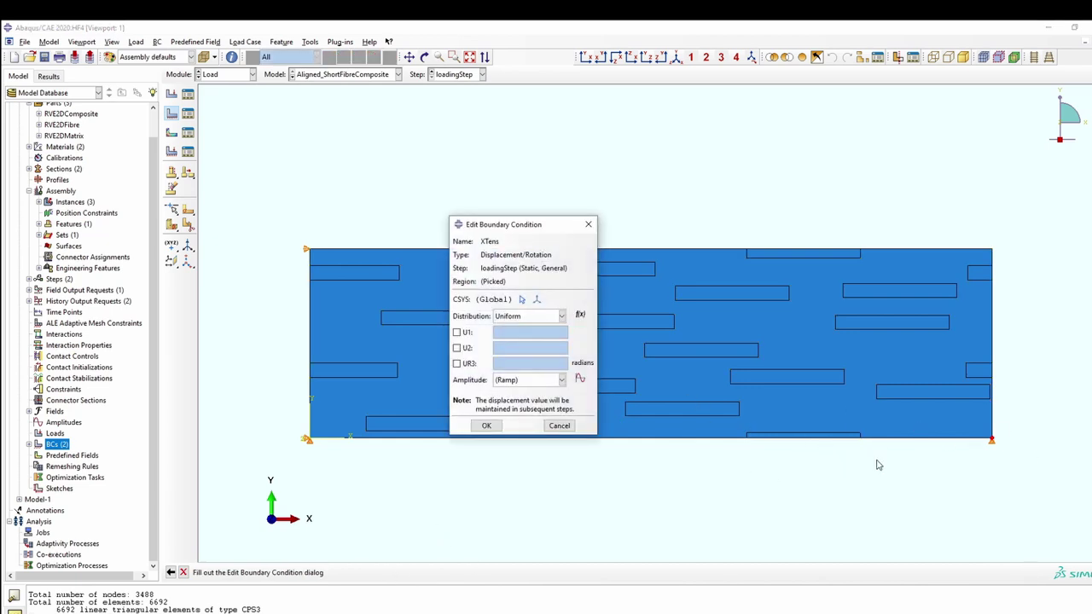
pyautogui.click(472, 333)
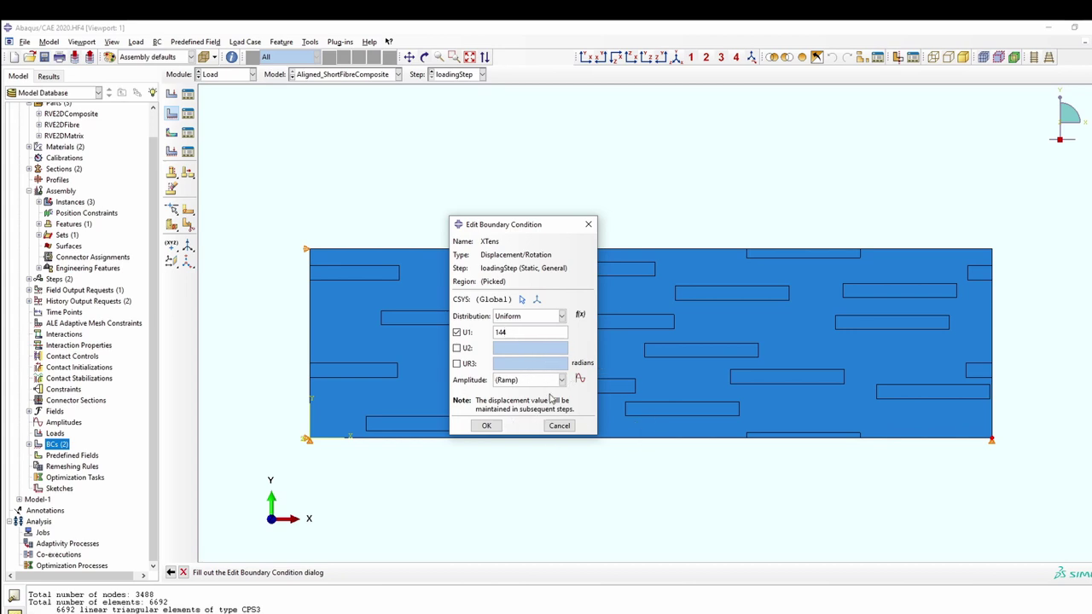
pyautogui.click(486, 425)
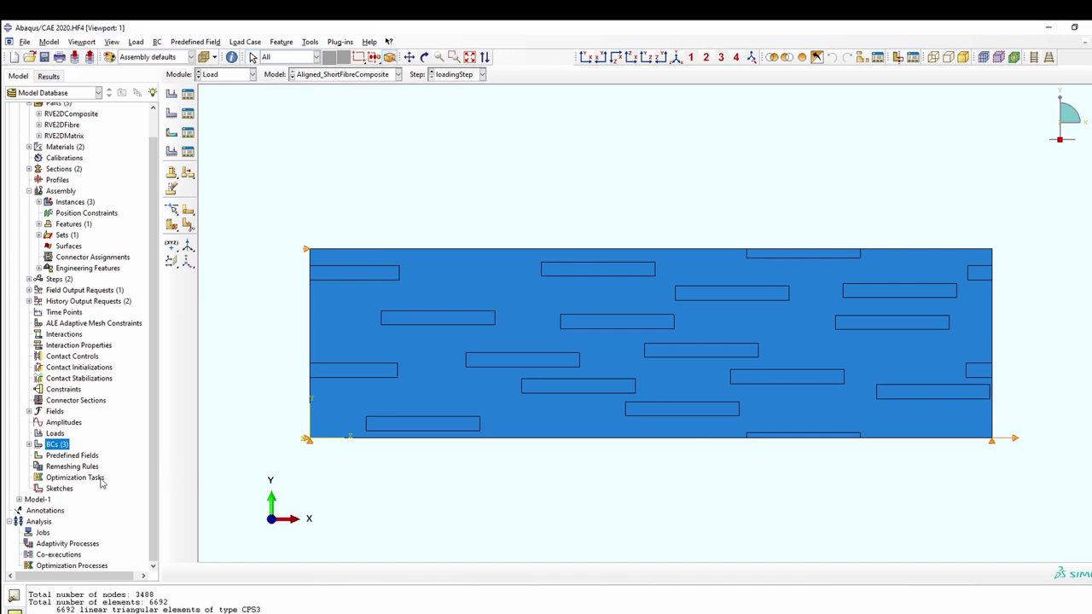
# Rename the model as Aligned_ShortFibreComposite-CaseI and collapse its model tree
pyautogui.scroll(3, 101, 483)
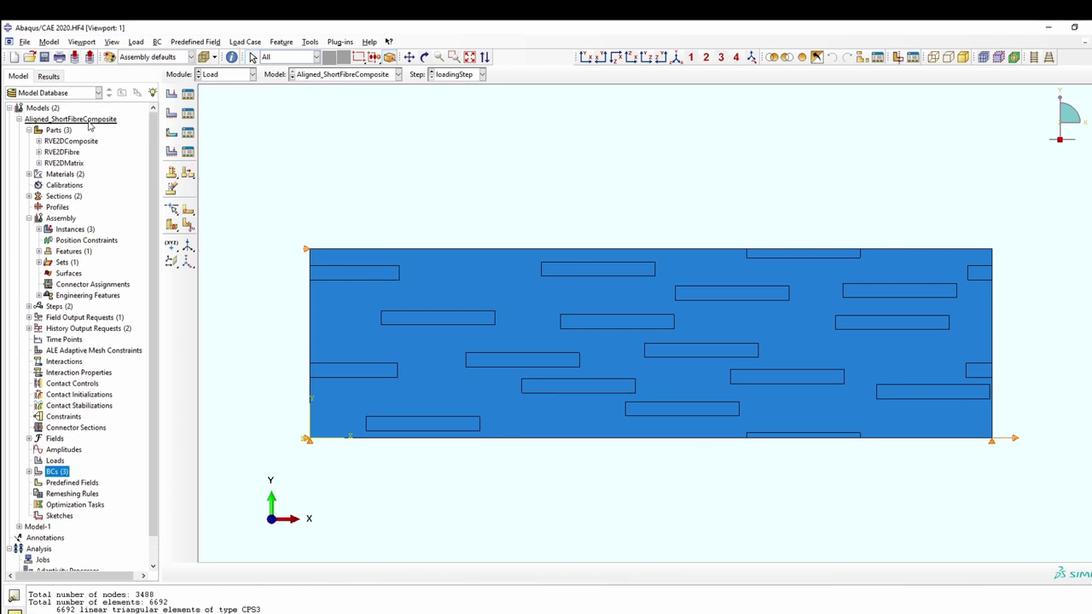
pyautogui.rightClick(86, 124)
pyautogui.click(127, 172)
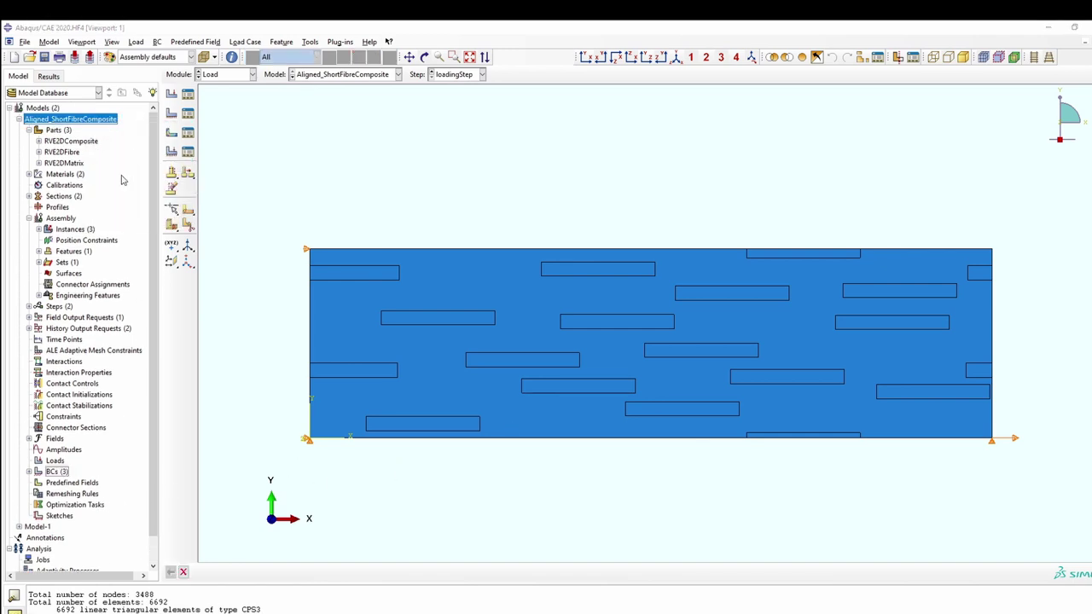
pyautogui.click(118, 266)
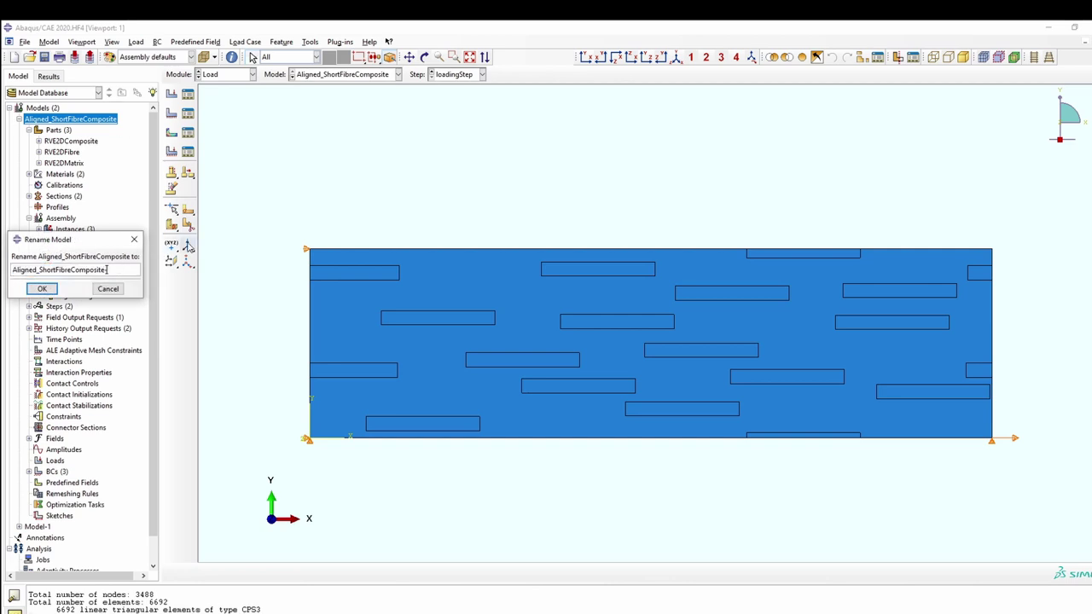
pyautogui.write('-Case1')
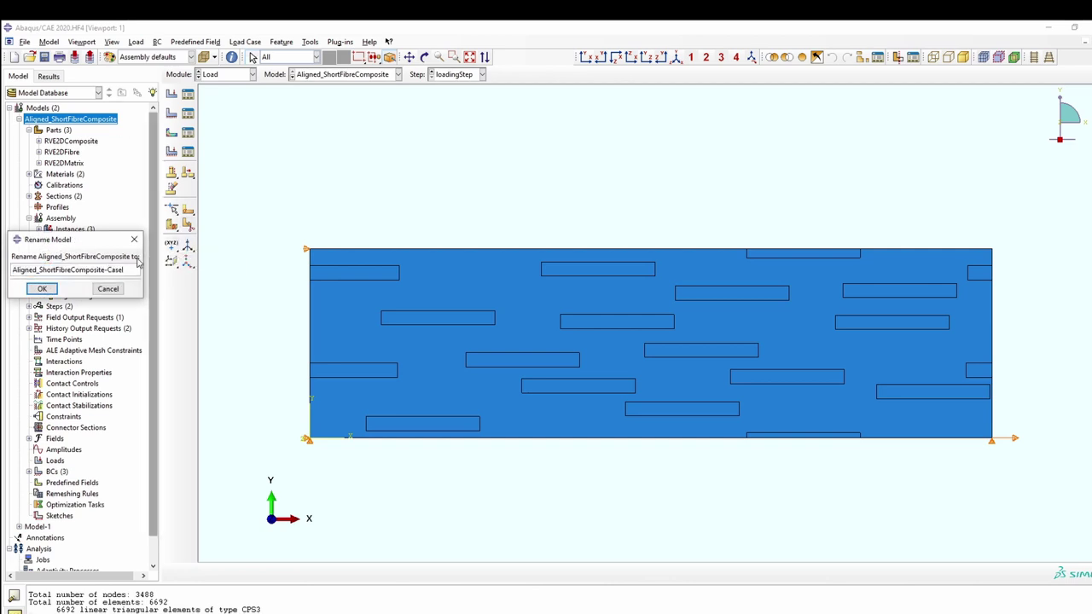
pyautogui.click(41, 288)
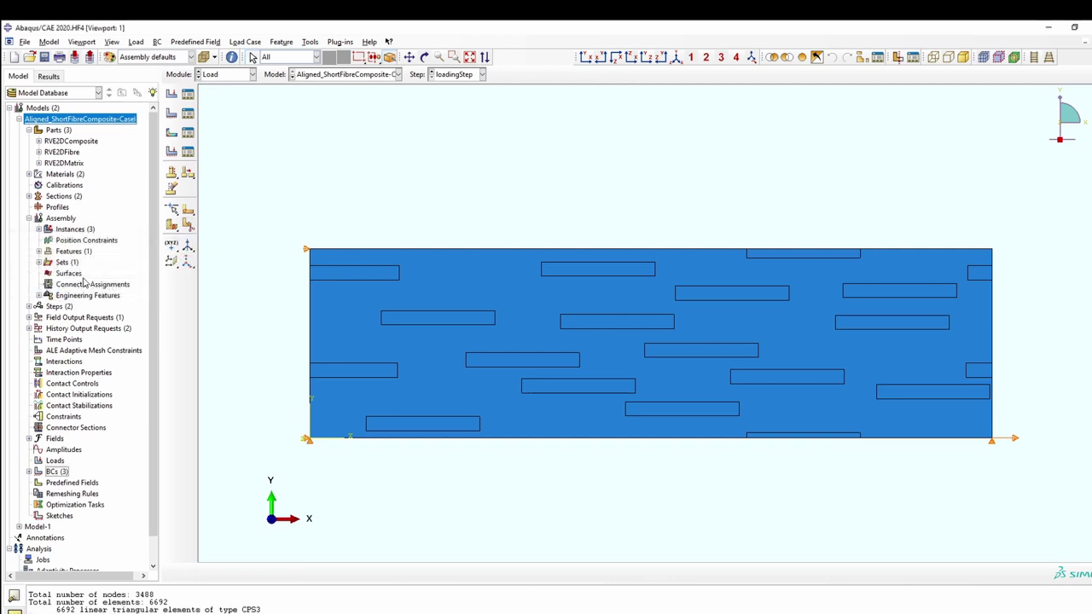
pyautogui.click(19, 119)
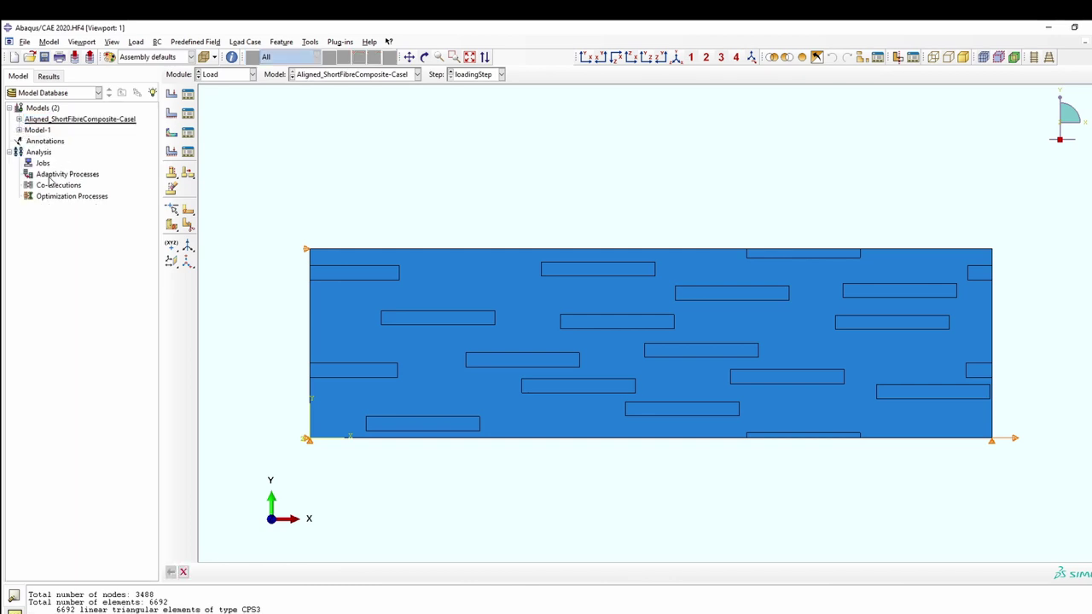
# Create an analysis job named Aligned_SFC_XTension from the CaseI model with the default job settings
pyautogui.doubleClick(42, 163)
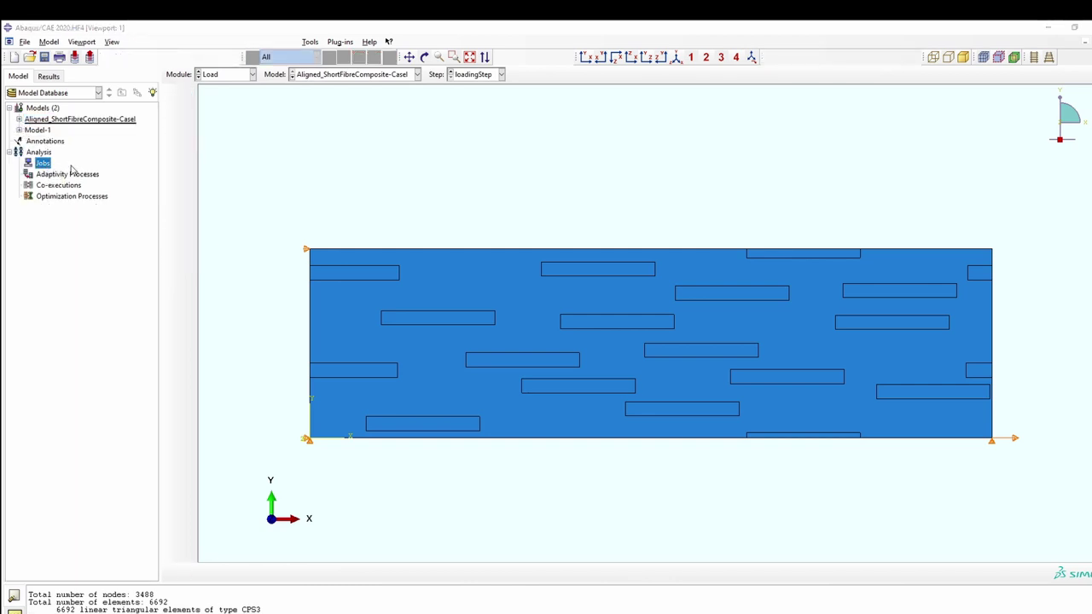
pyautogui.write('Aligned_SFC_XTension')
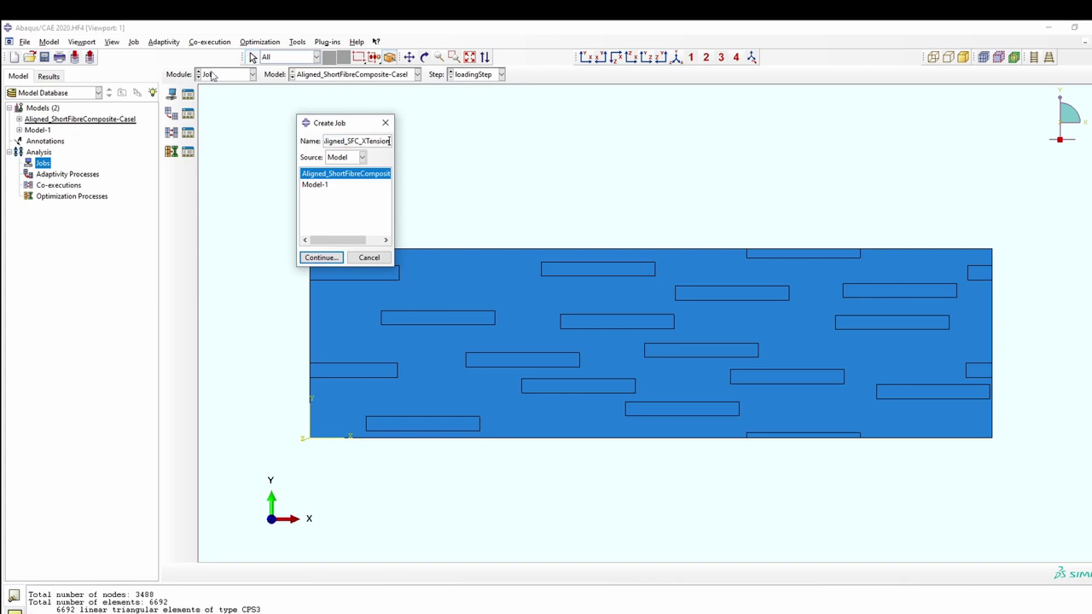
pyautogui.click(320, 258)
pyautogui.click(76, 448)
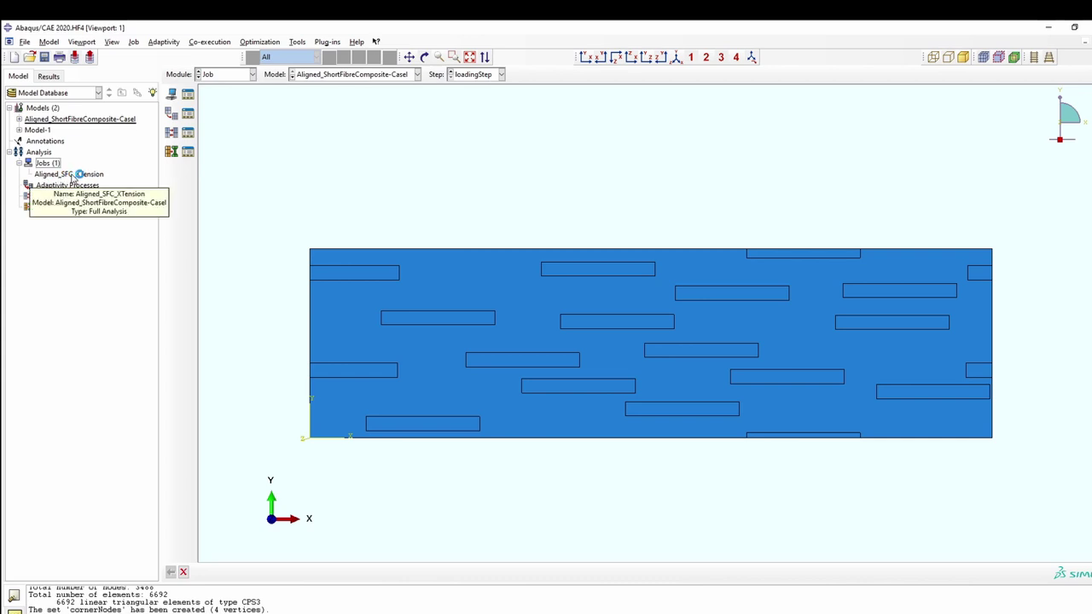
pyautogui.rightClick(73, 177)
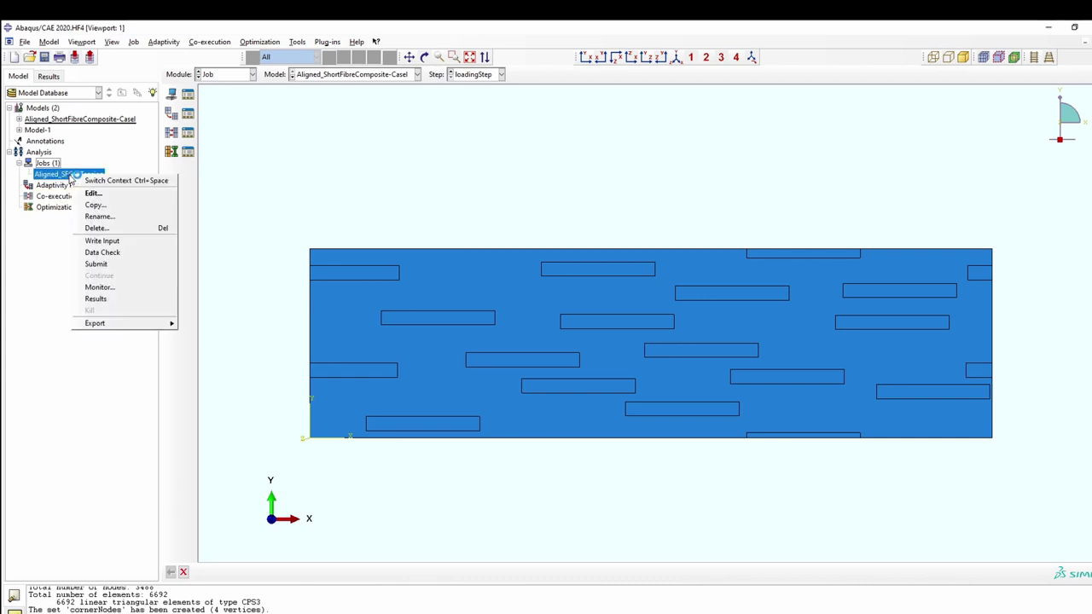
pyautogui.click(48, 254)
pyautogui.click(96, 217)
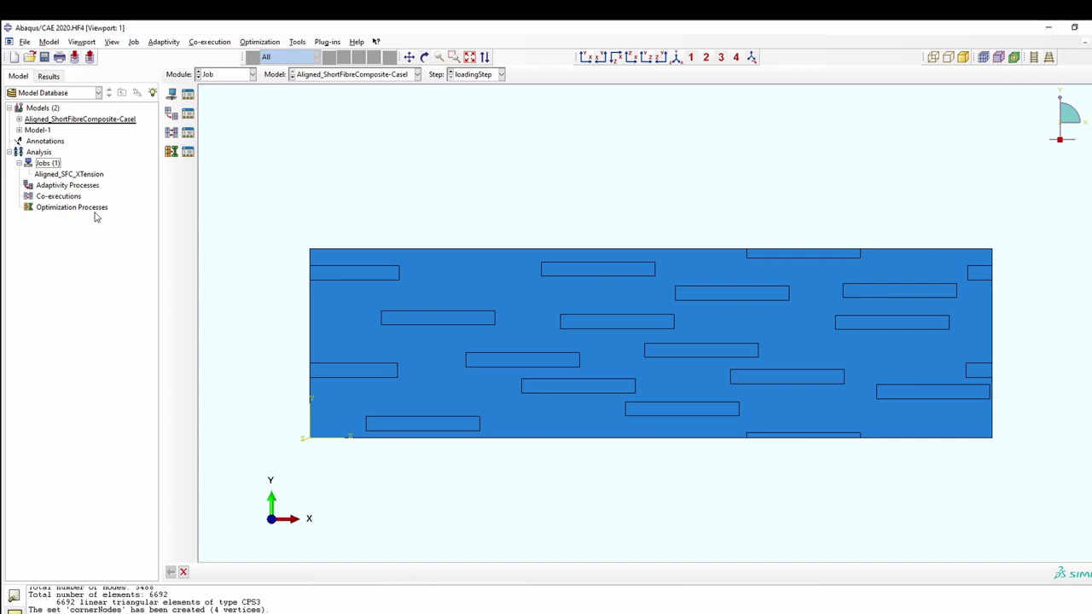
# Copy the CaseI model to a new model named Aligned_ShortFibreComposite-CaseII
pyautogui.rightClick(83, 121)
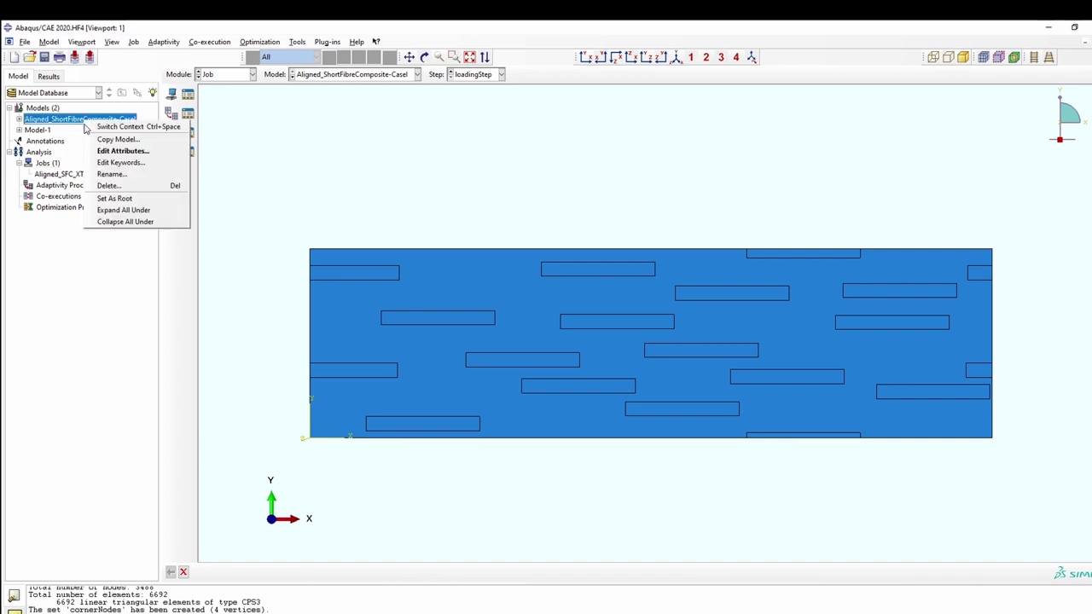
pyautogui.click(118, 139)
pyautogui.click(146, 151)
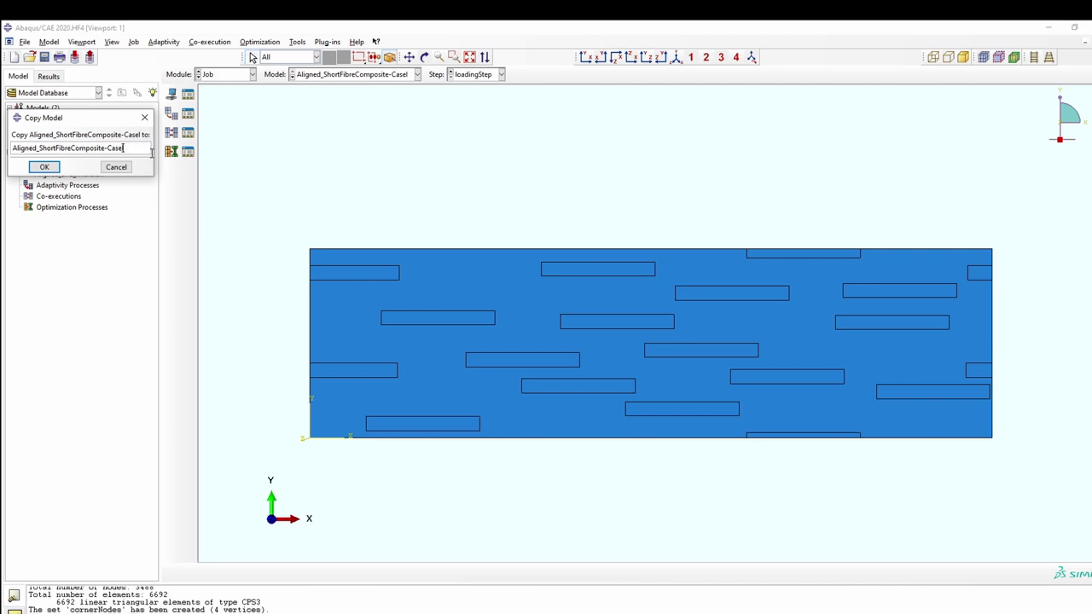
pyautogui.press('Return')
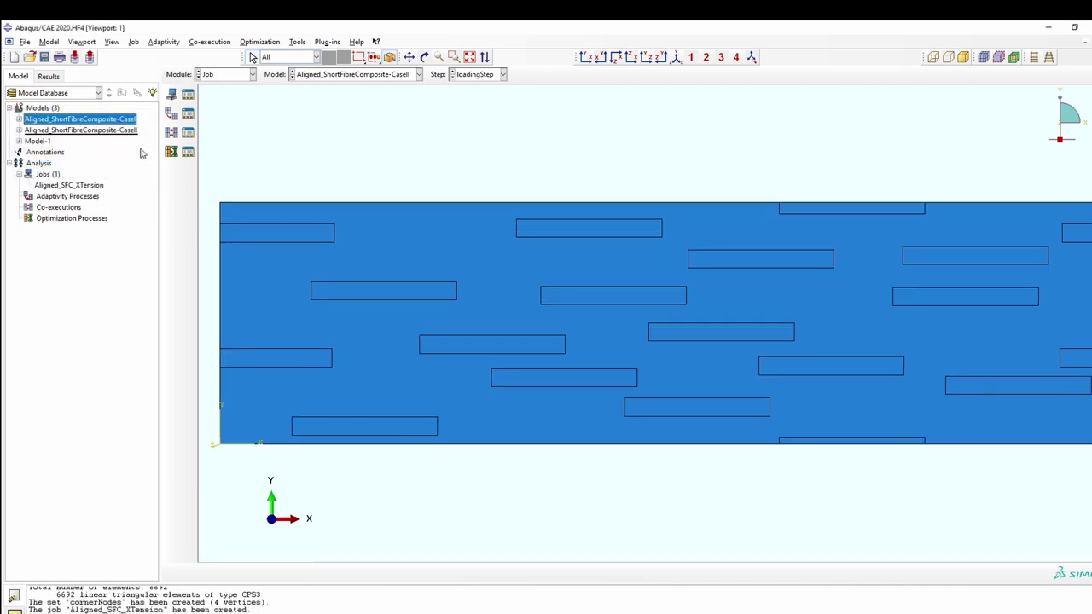
# Rename the XTens boundary condition in the CaseII model as YTens
pyautogui.click(19, 130)
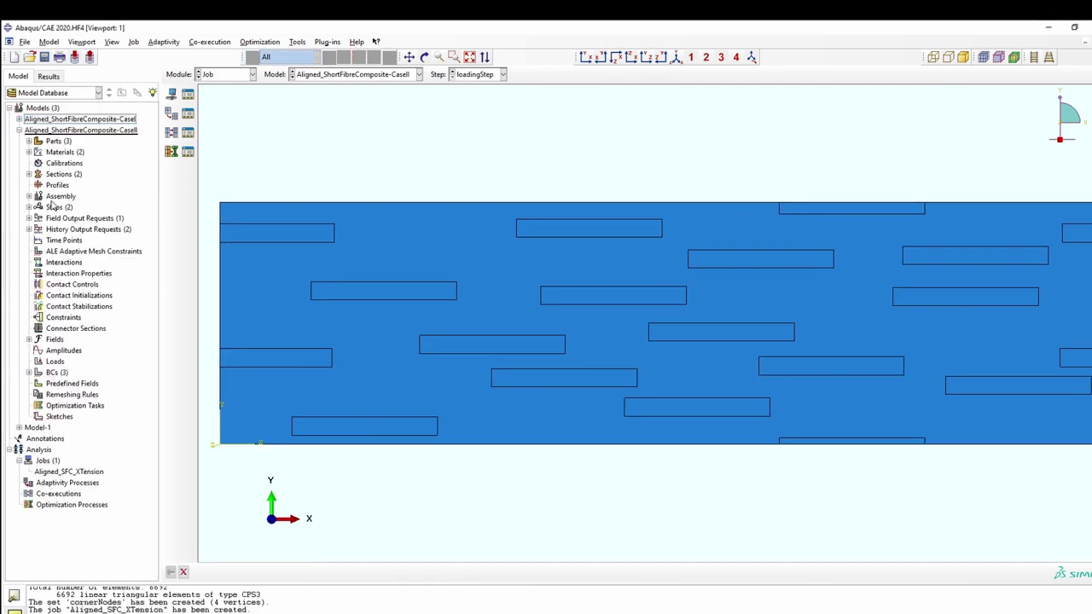
pyautogui.click(29, 373)
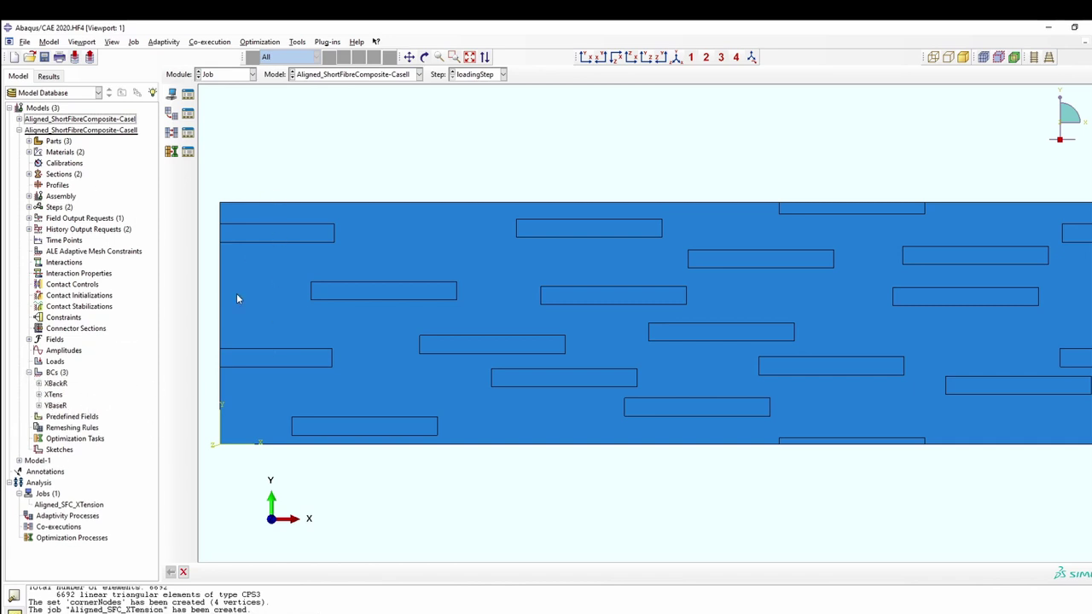
pyautogui.rightClick(54, 394)
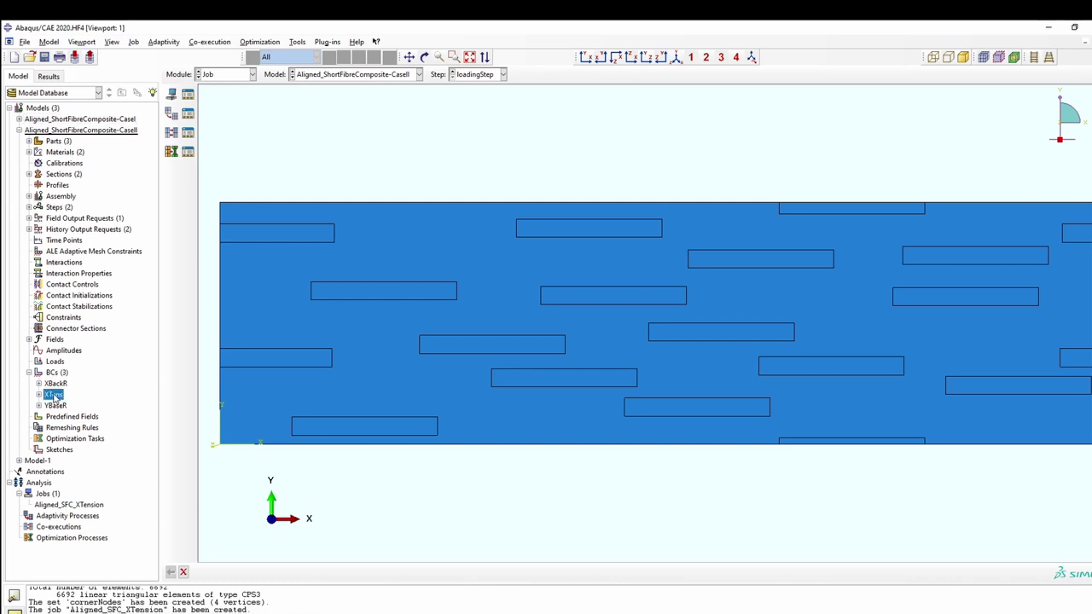
pyautogui.click(85, 436)
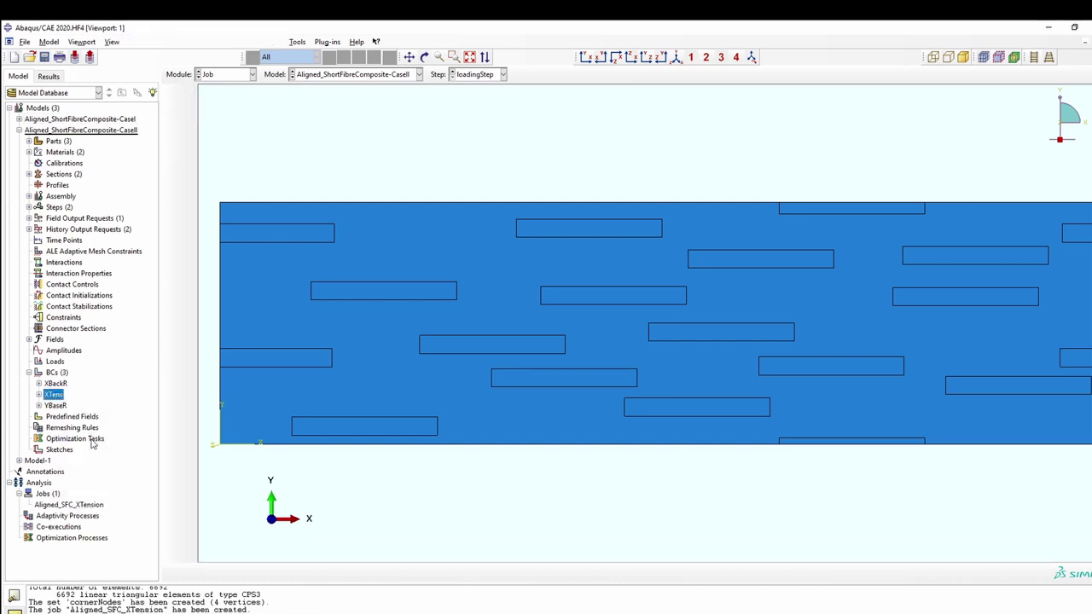
pyautogui.write('YTen')
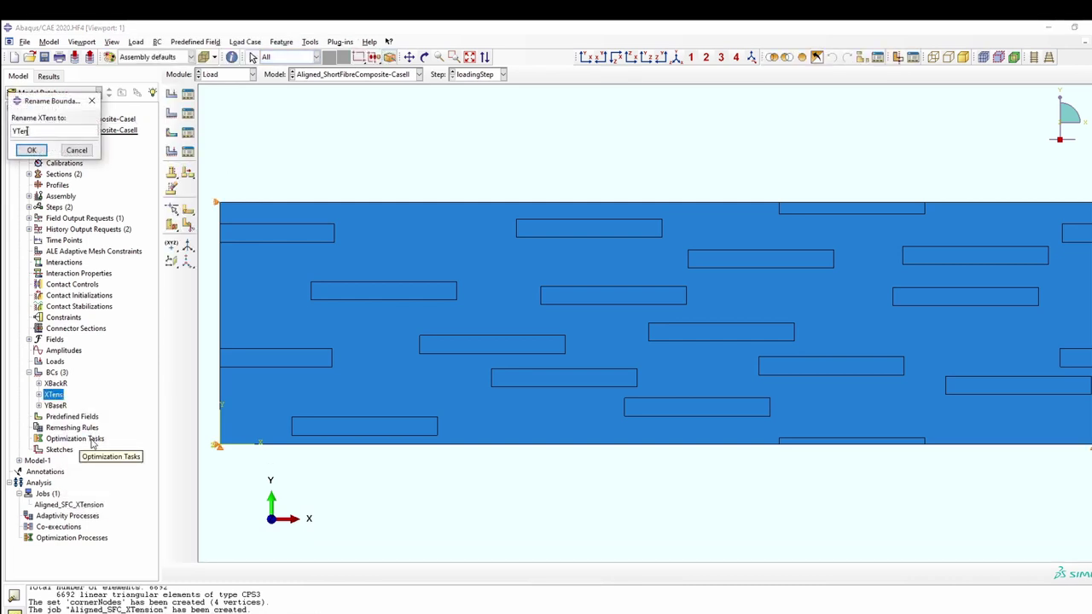
pyautogui.write('s')
pyautogui.click(32, 150)
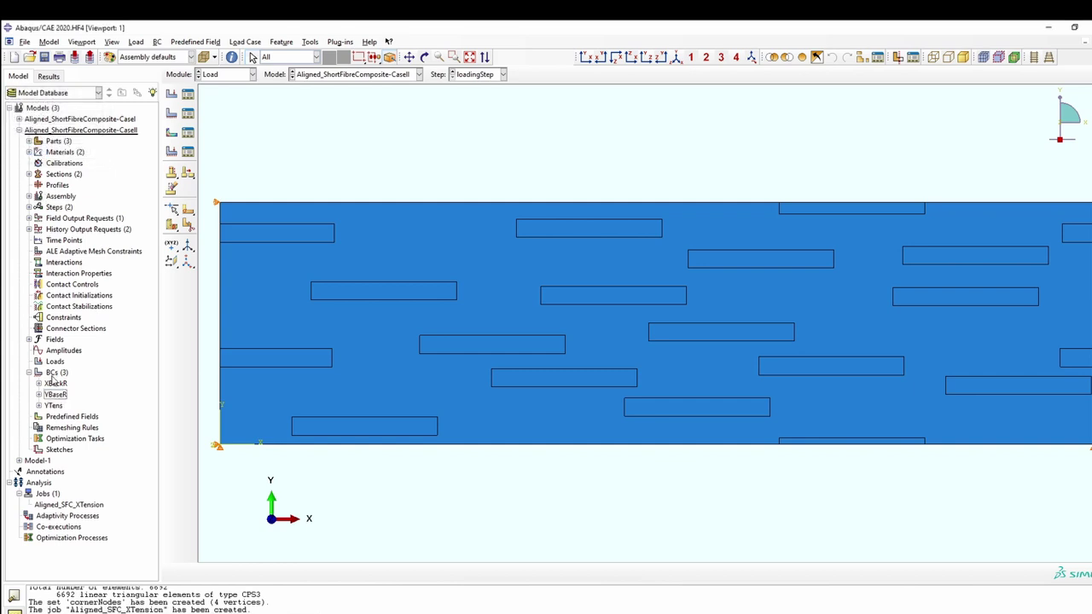
# Reassign the YTens boundary condition in the CaseII model to the upper-left corner vertex of the RVE
pyautogui.doubleClick(53, 406)
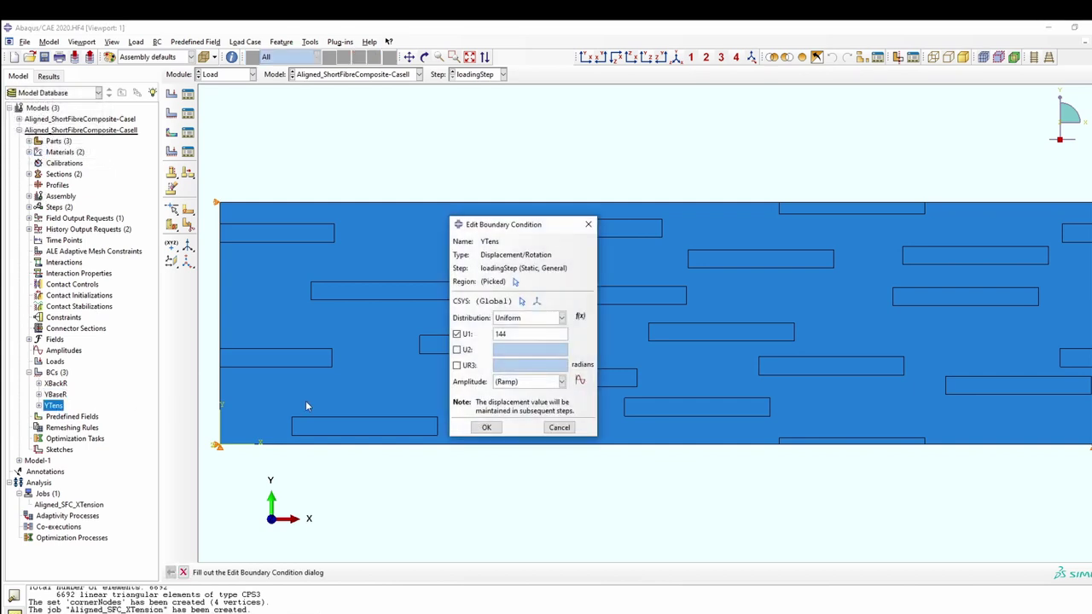
pyautogui.click(516, 283)
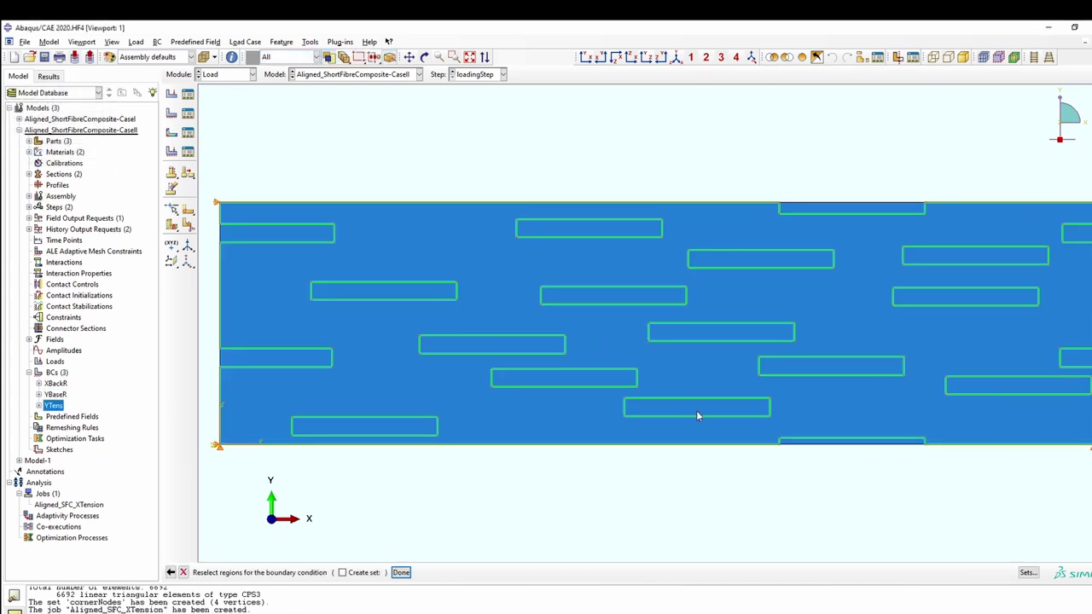
pyautogui.click(887, 478)
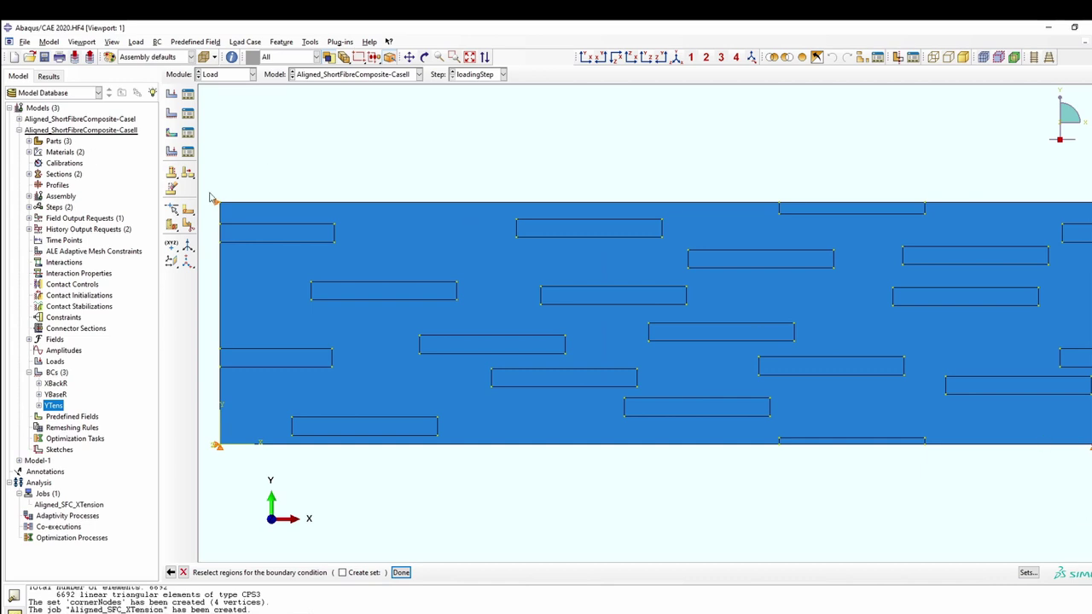
pyautogui.click(401, 572)
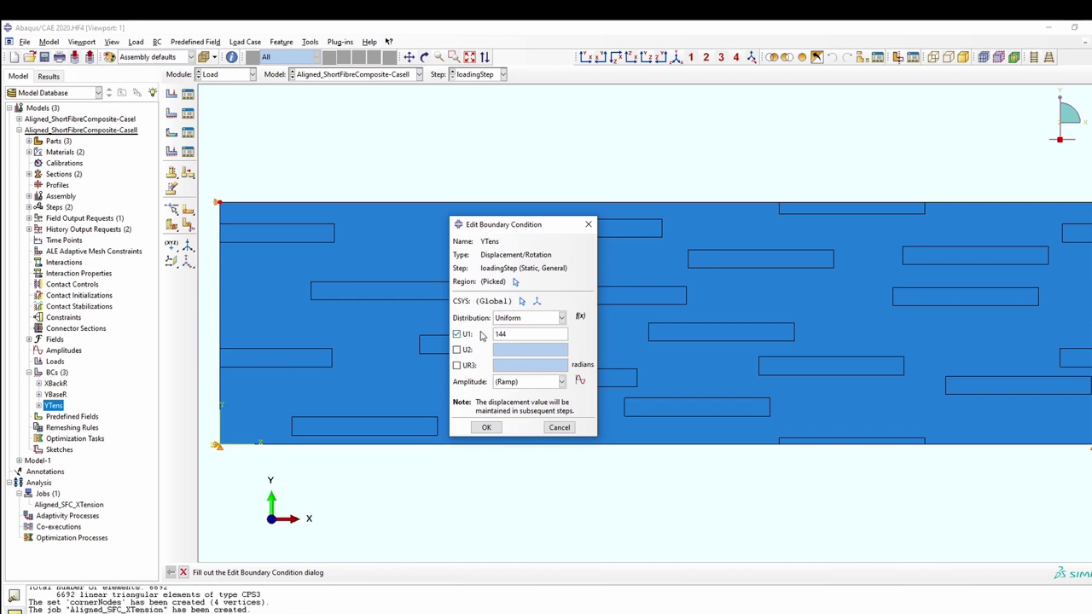
# Set the YTens displacement to U2 = 144 and leave U1 unconstrained
pyautogui.doubleClick(500, 334)
pyautogui.press('BackSpace')
pyautogui.click(456, 350)
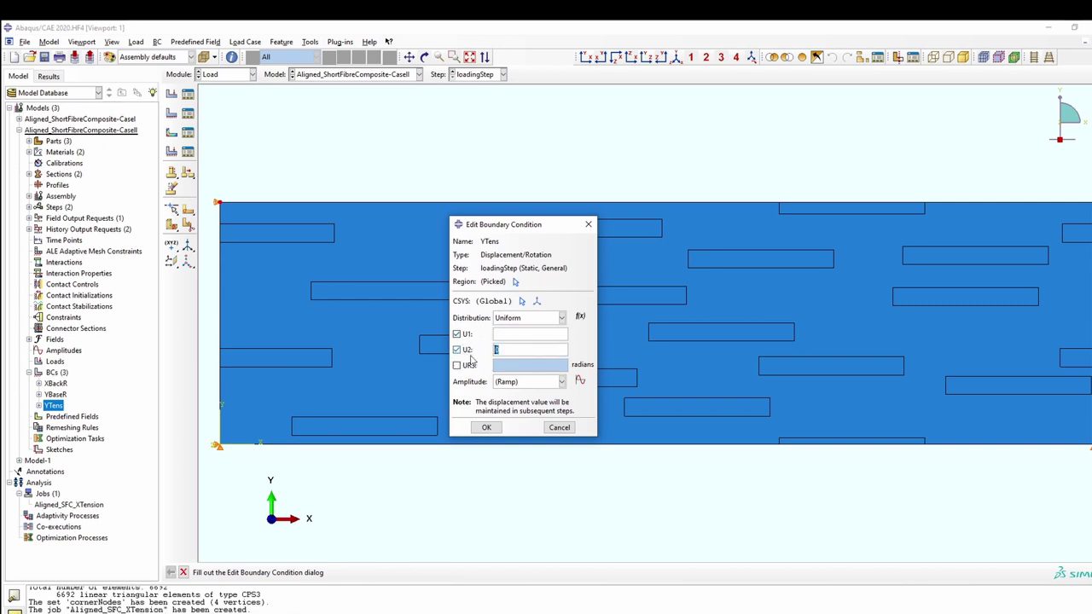
pyautogui.doubleClick(505, 351)
pyautogui.click(456, 334)
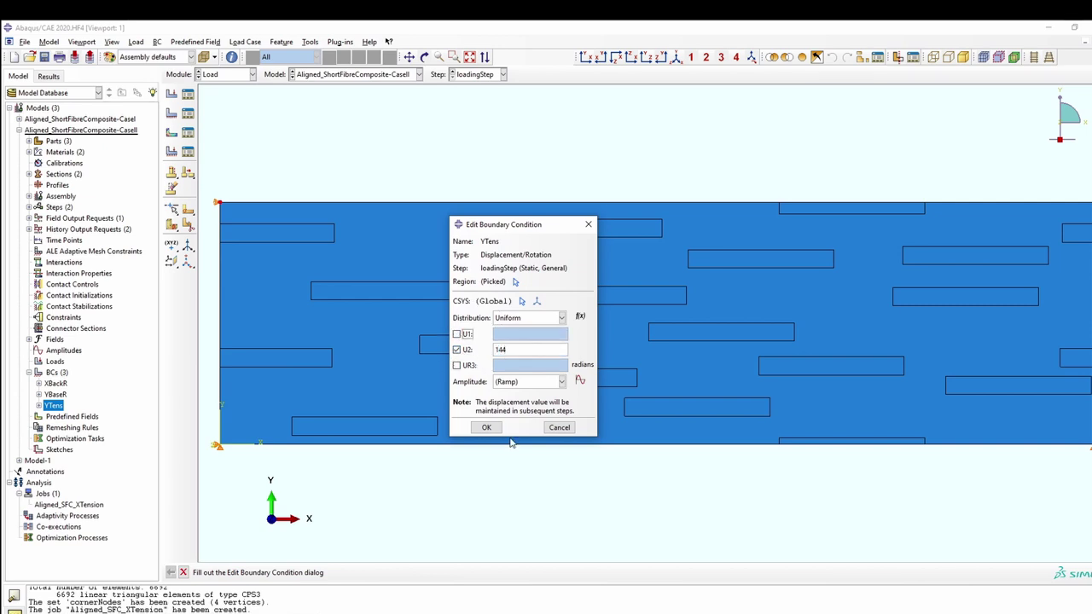
pyautogui.click(487, 427)
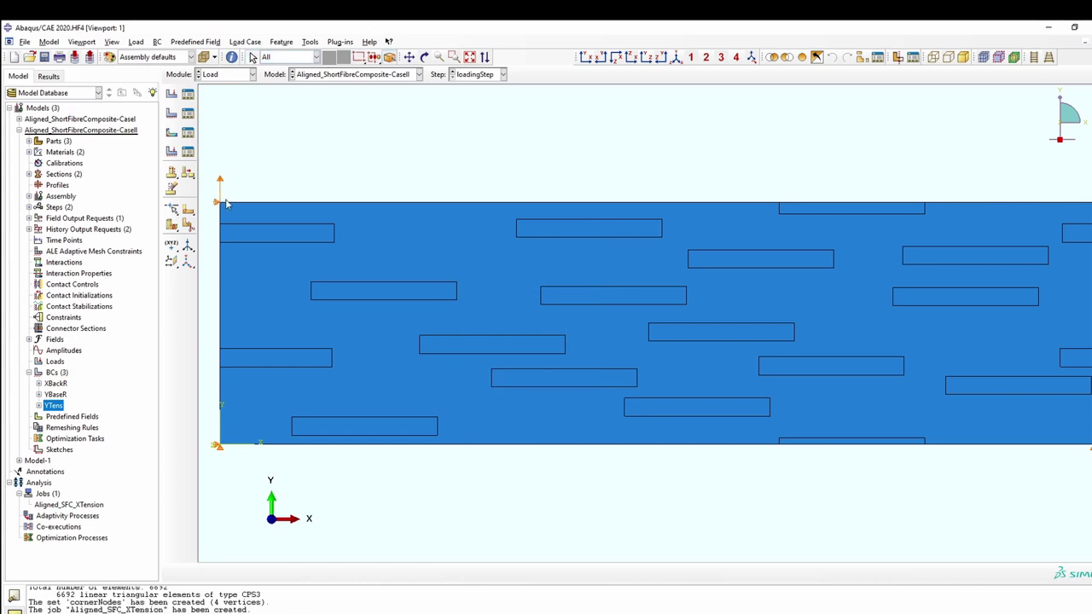
# Create an analysis job named Aligned_SFC_YTension from the CaseII model with the default job settings
pyautogui.scroll(2, 277, 204)
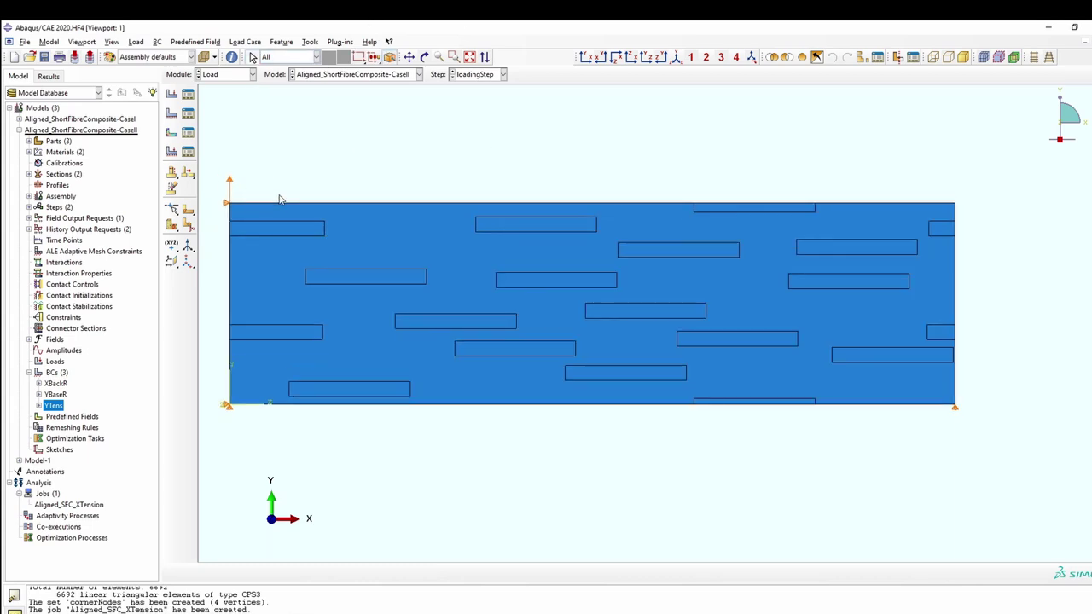
pyautogui.doubleClick(50, 494)
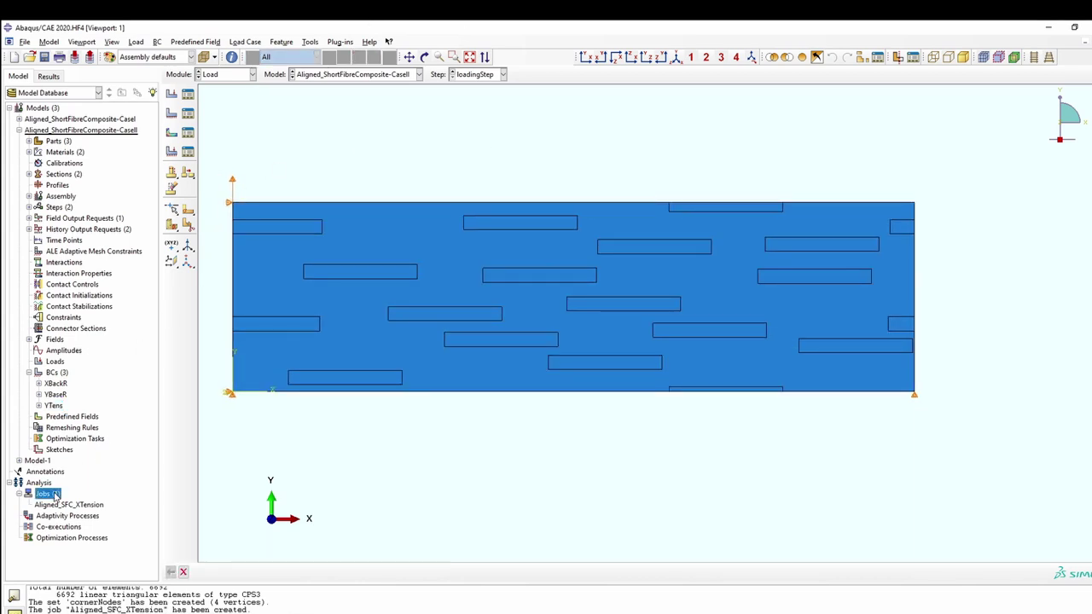
pyautogui.write('Aligned_SFC_YTension')
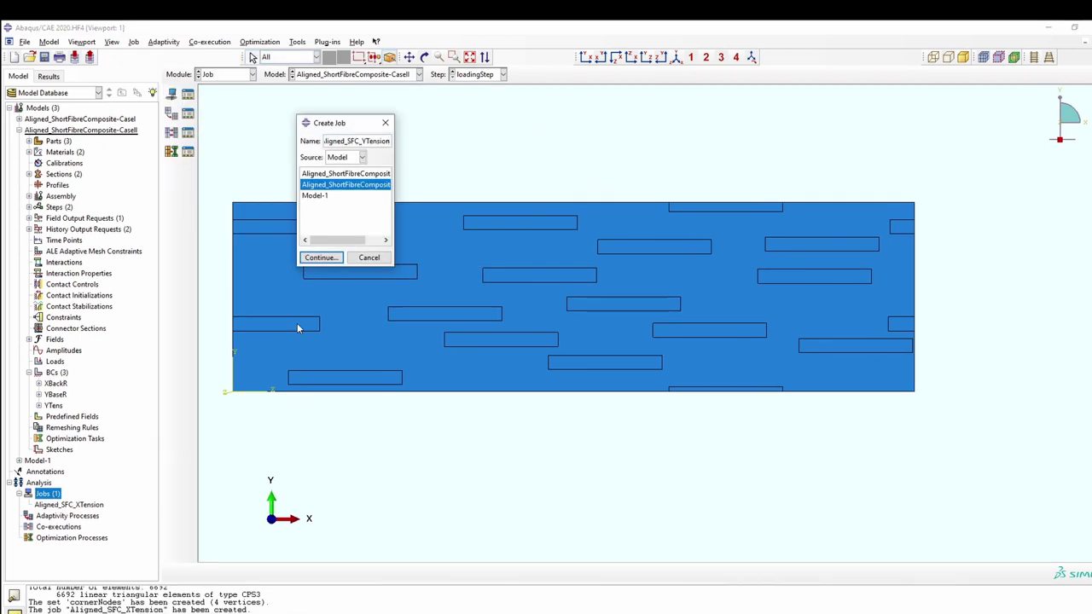
pyautogui.press('Return')
pyautogui.press('Return')
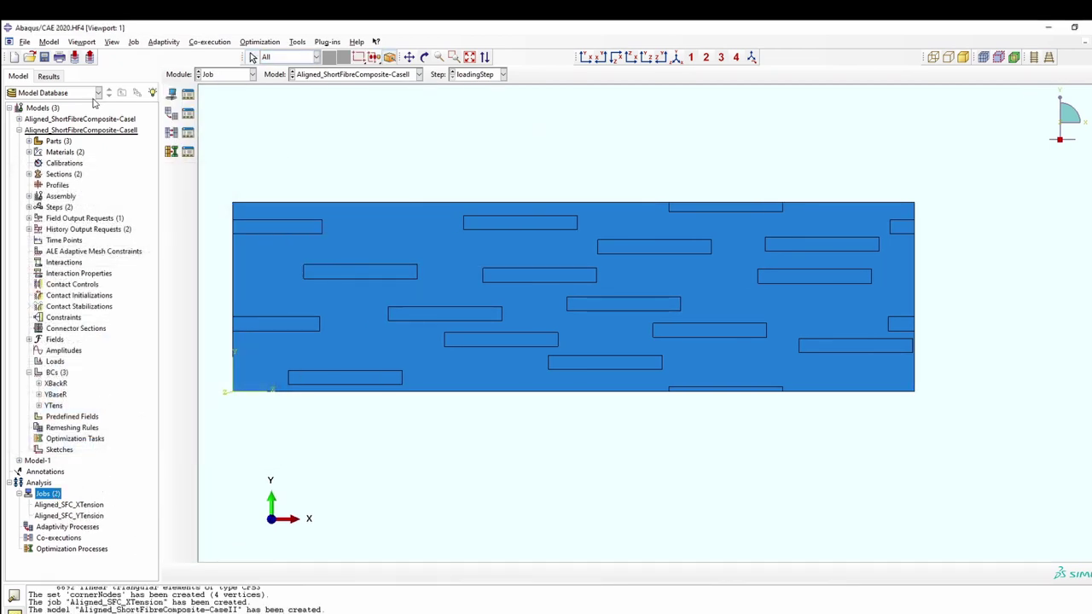
# Copy the CaseII model to Aligned_ShortFibreComposite-CaseIII and expand the new model's tree in place of CaseII's
pyautogui.rightClick(107, 133)
pyautogui.click(146, 146)
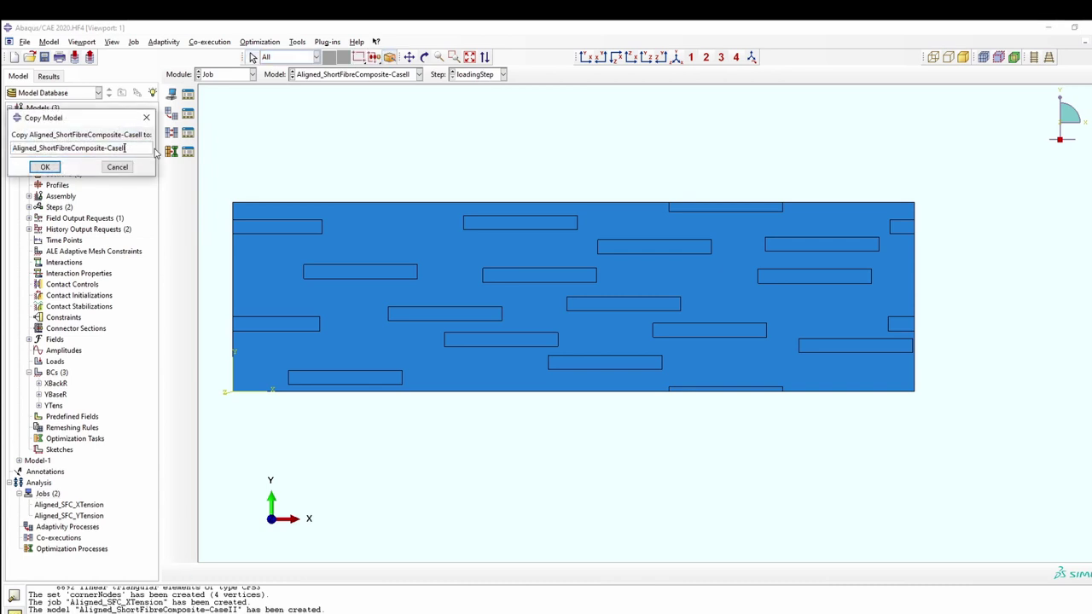
pyautogui.press('Return')
pyautogui.click(19, 130)
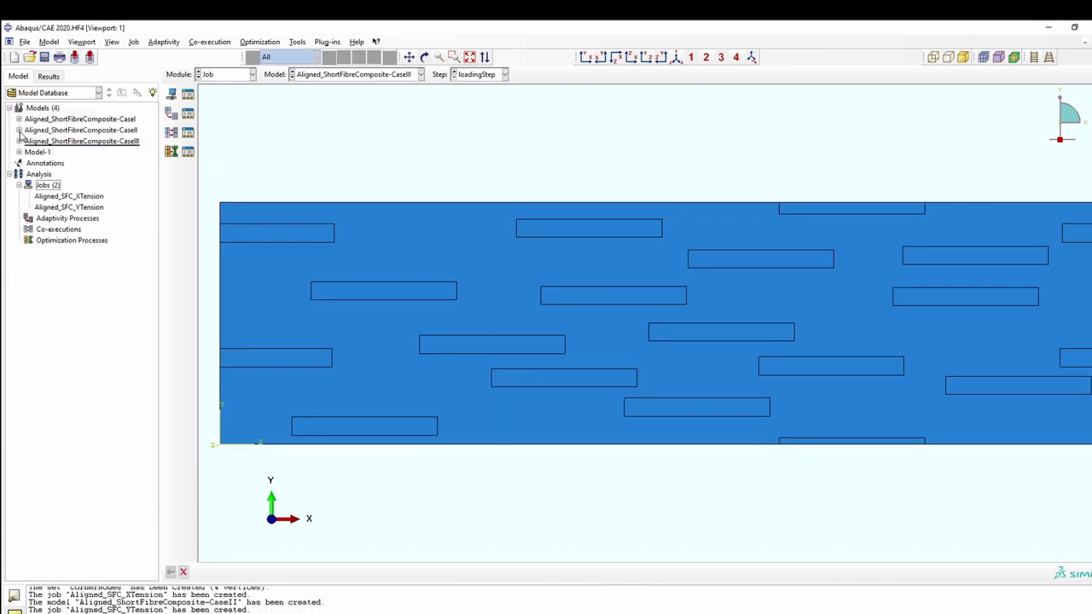
pyautogui.click(18, 142)
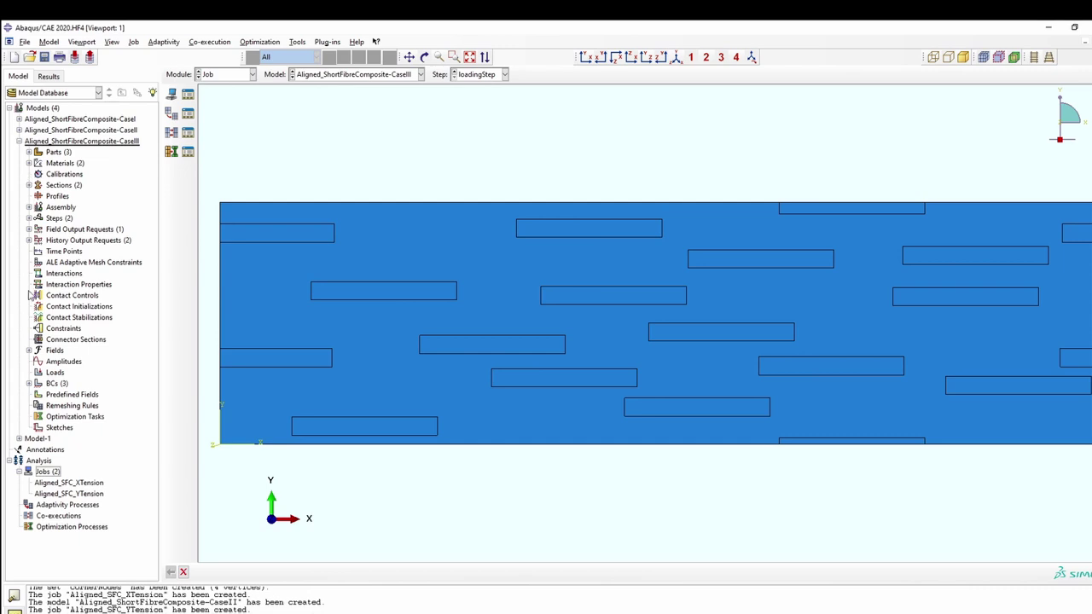
# Review the XBackR boundary condition in the CaseIII model and rename it XBackF
pyautogui.click(29, 384)
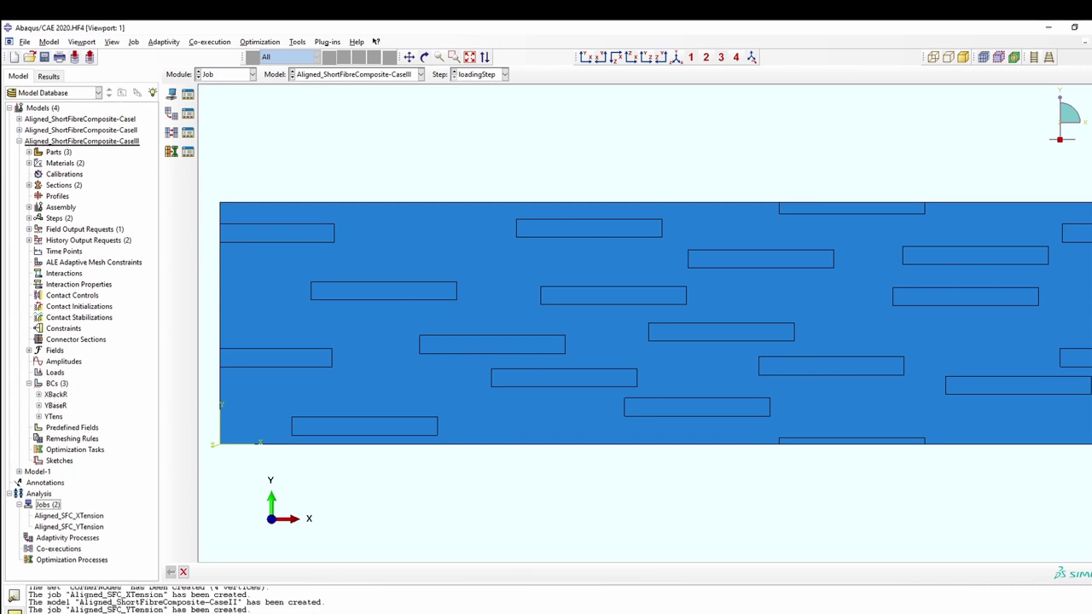
pyautogui.click(56, 394)
pyautogui.doubleClick(56, 395)
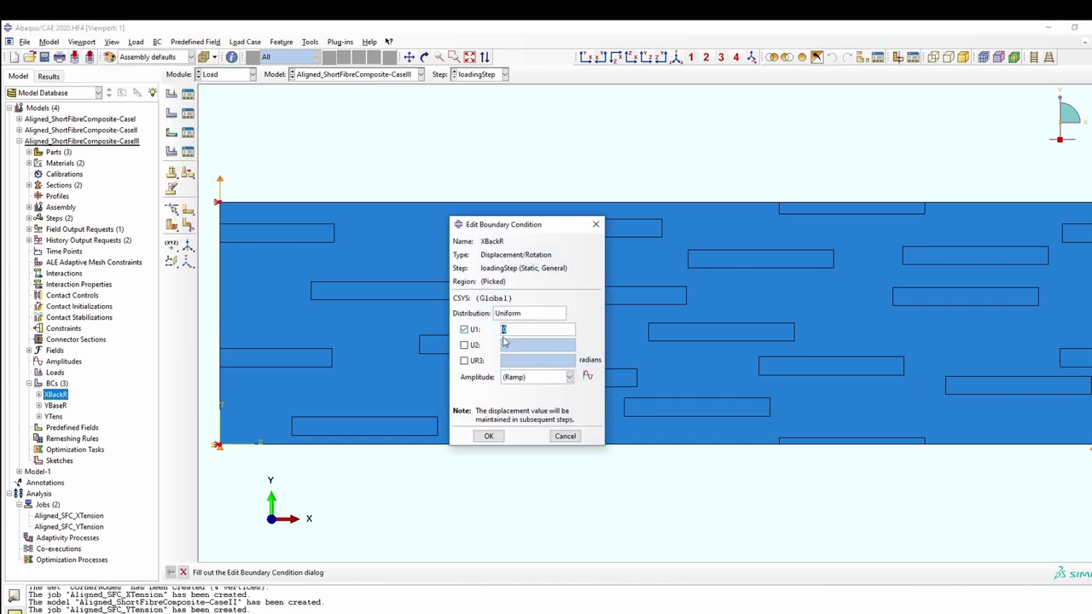
pyautogui.click(489, 436)
pyautogui.rightClick(56, 396)
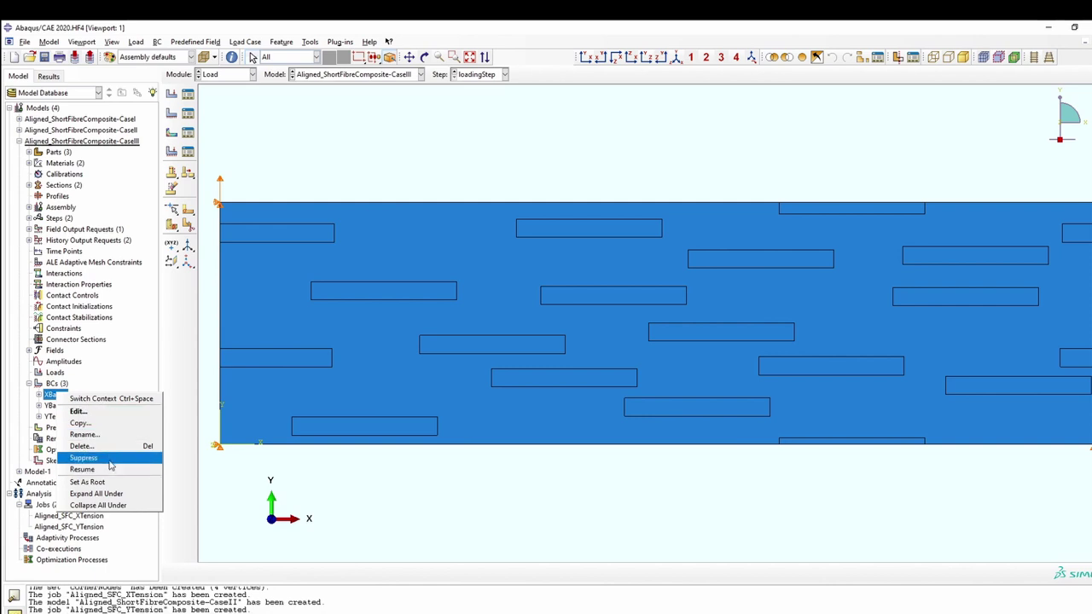
pyautogui.click(85, 434)
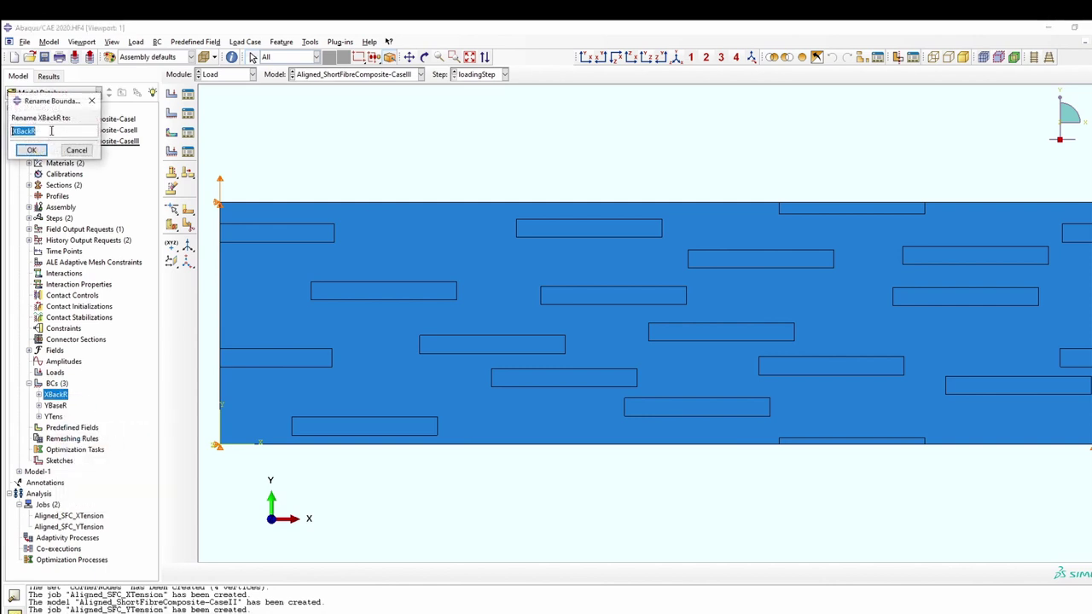
pyautogui.click(55, 130)
pyautogui.press('Return')
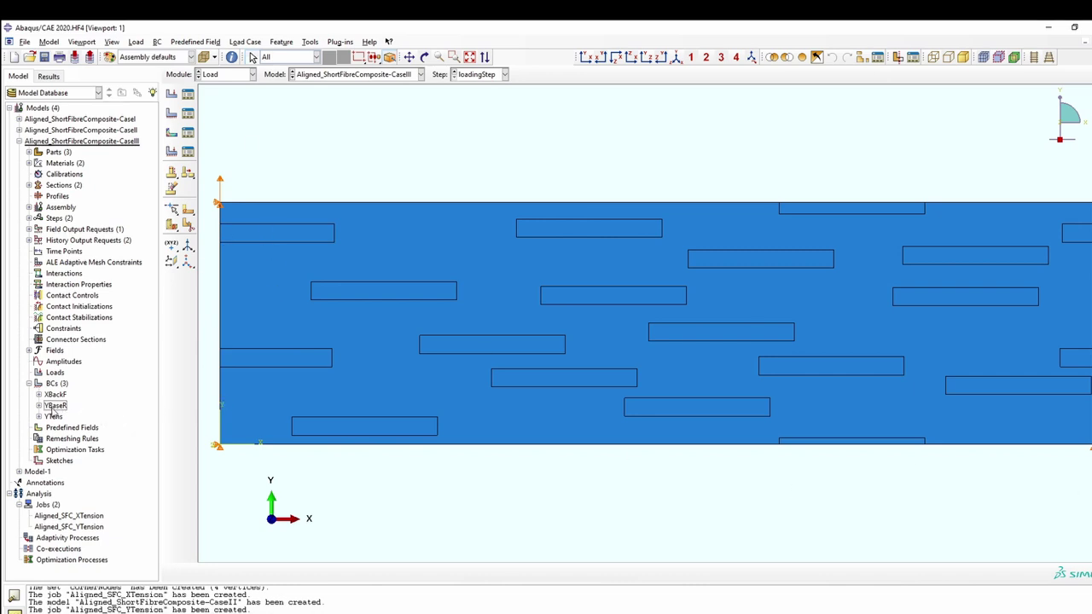
# Suppress the YBaseR boundary condition in the CaseIII model
pyautogui.click(54, 406)
pyautogui.rightClick(58, 408)
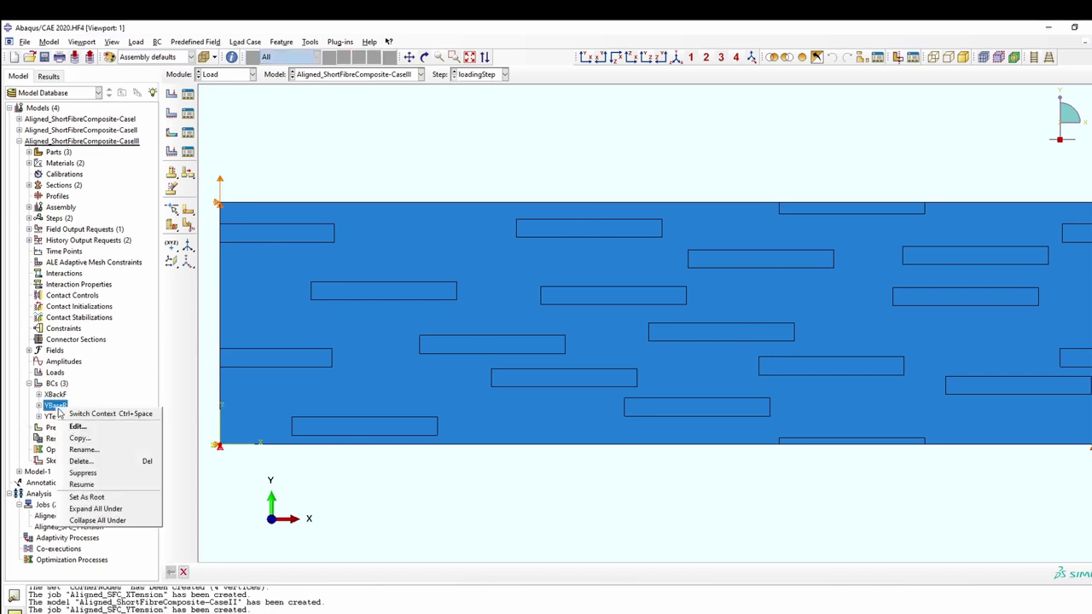
pyautogui.click(92, 474)
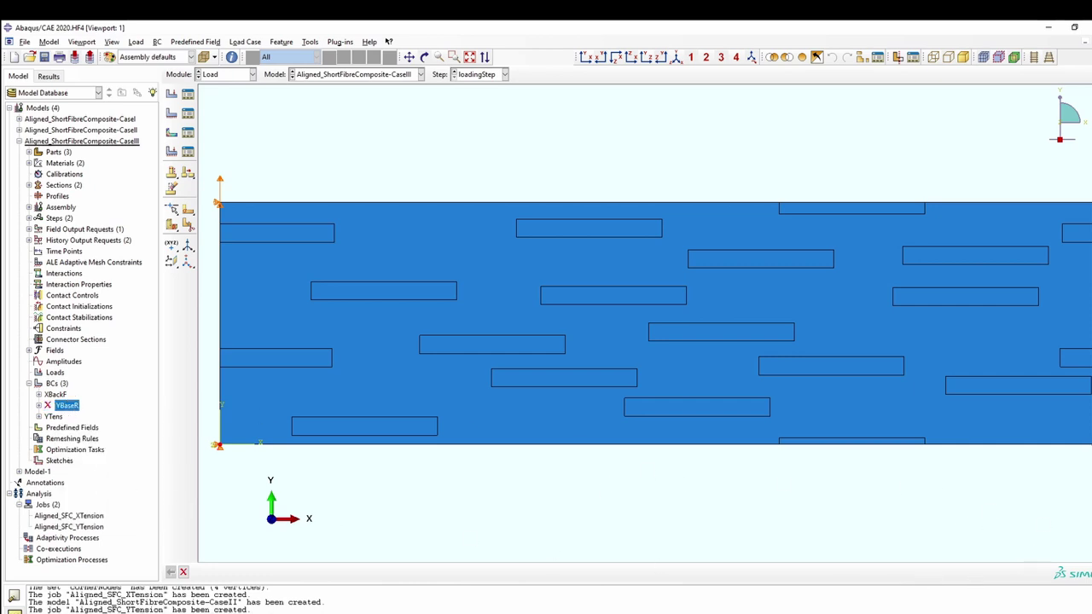
# Create a Displacement/Rotation boundary condition named XFrontR in the Initial step, fixing U1 at the RVE's right-hand corner vertices
pyautogui.doubleClick(57, 385)
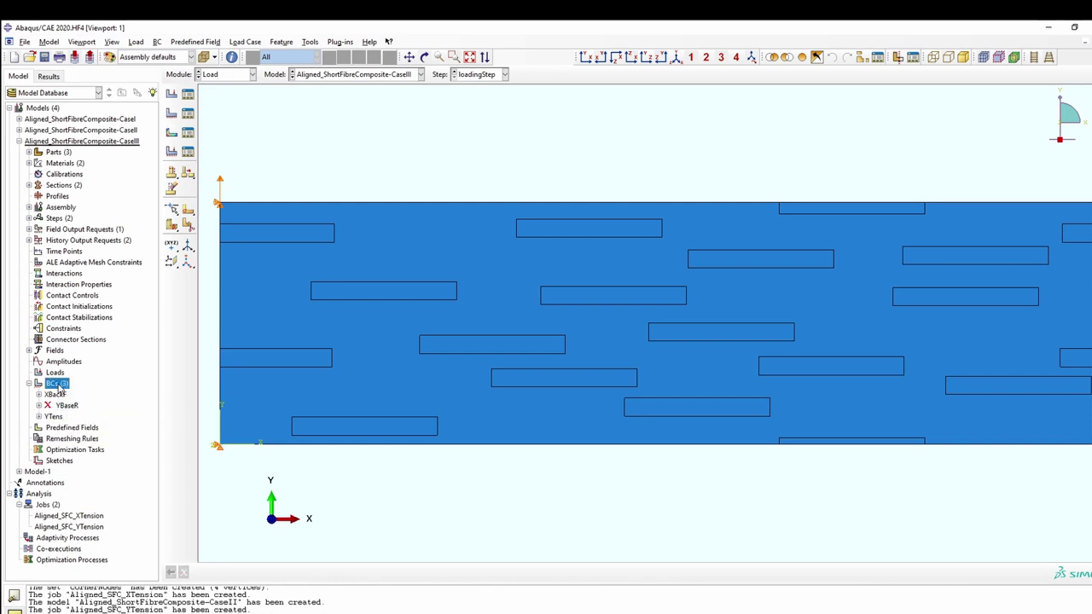
pyautogui.write('XFrontR')
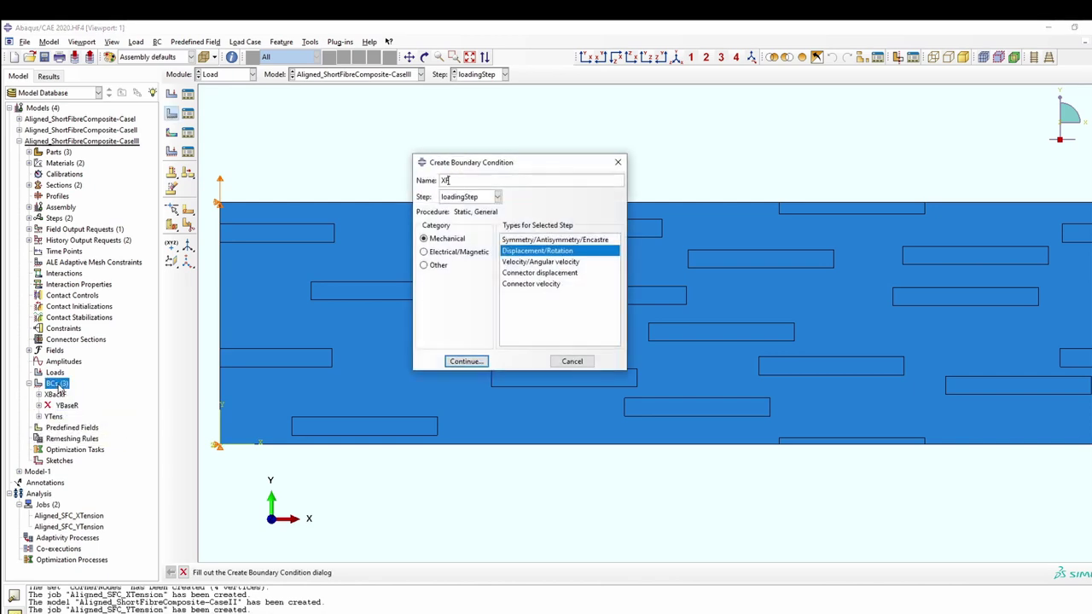
pyautogui.click(457, 361)
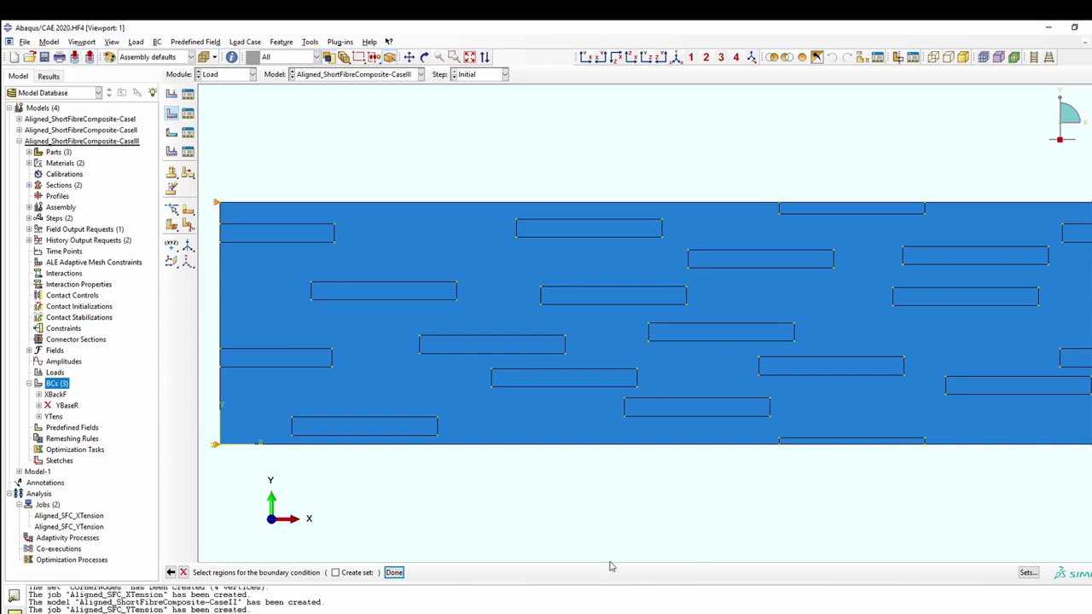
pyautogui.click(394, 572)
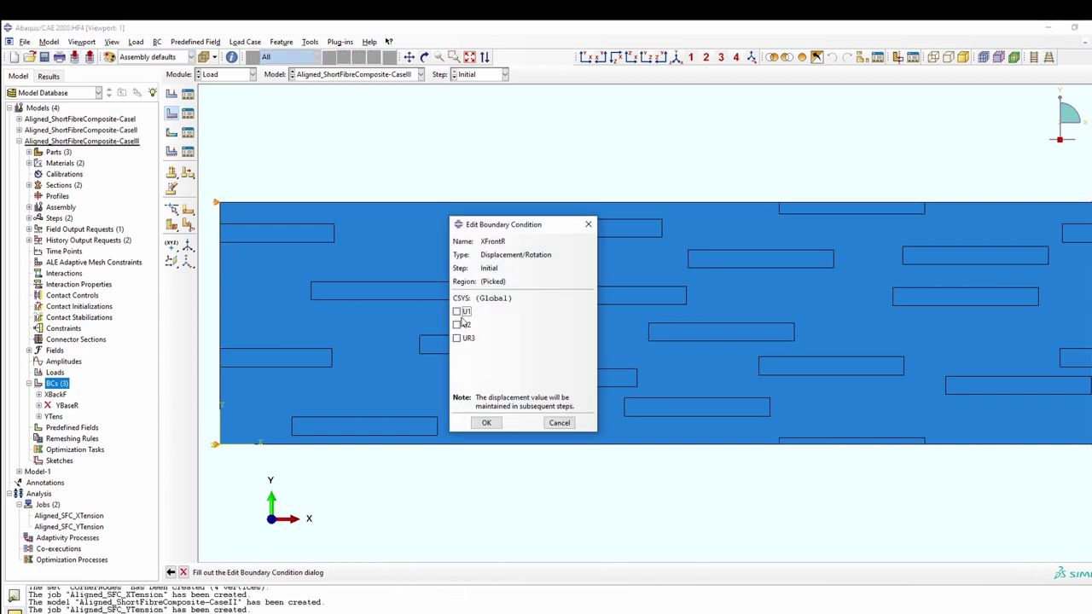
pyautogui.click(486, 422)
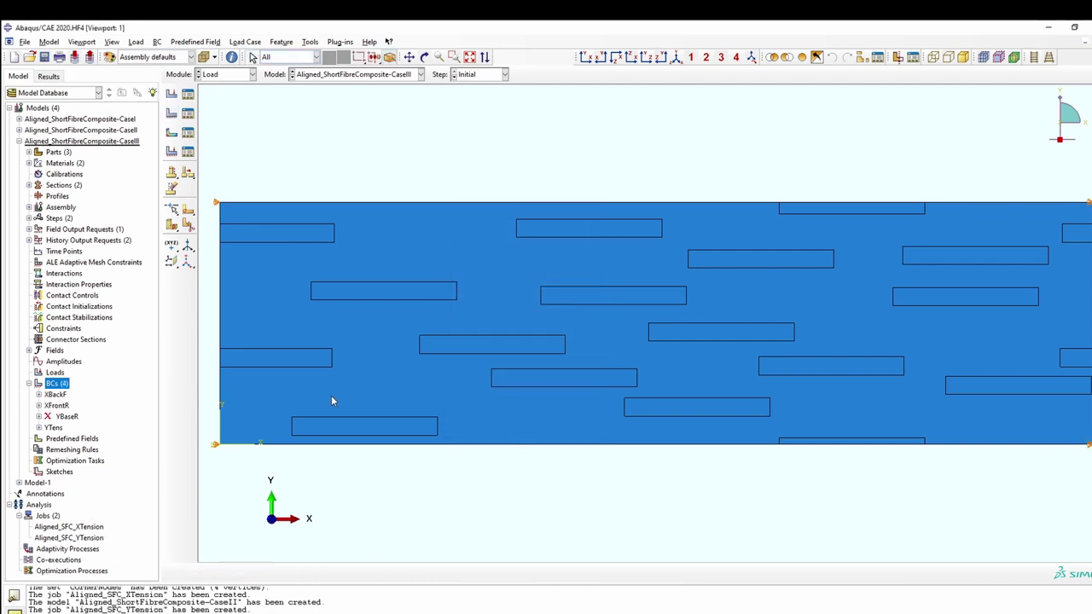
# Rename the YTens boundary condition in the CaseIII model as XYShear
pyautogui.click(55, 427)
pyautogui.rightClick(54, 427)
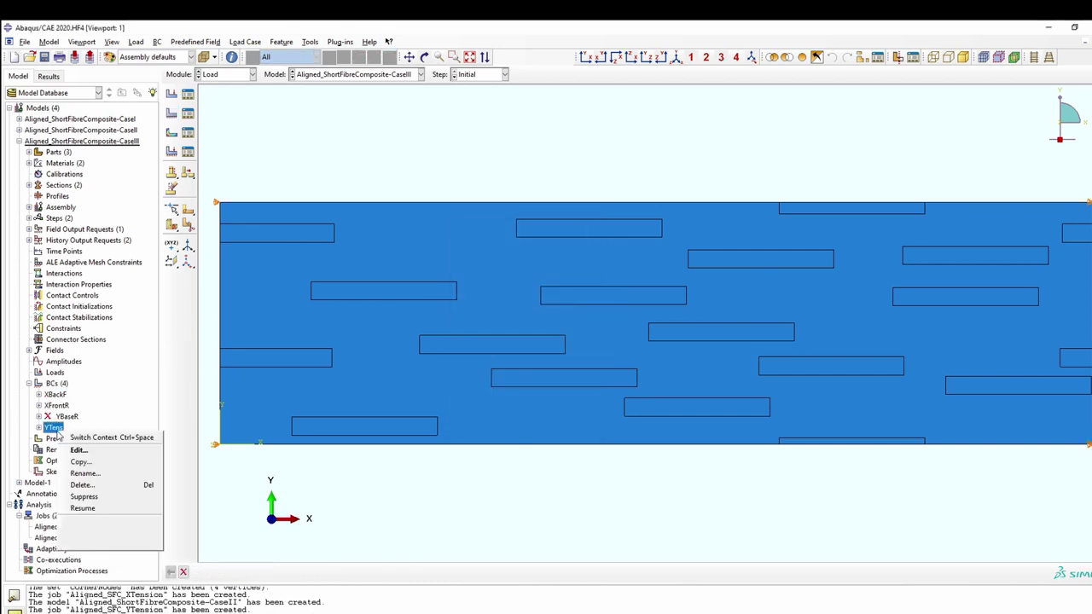
pyautogui.click(98, 474)
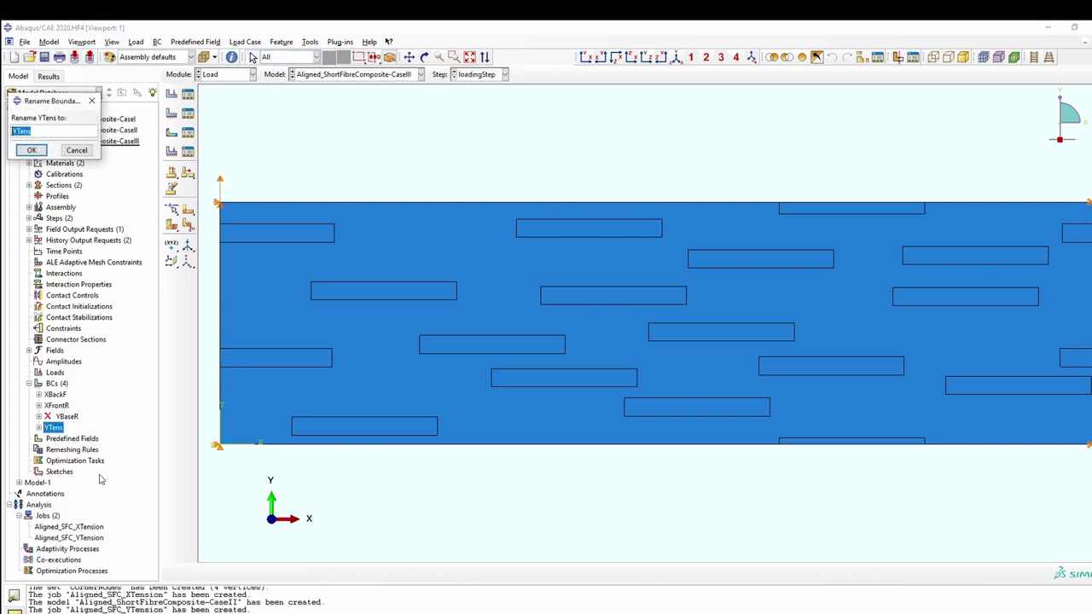
pyautogui.write('XYShear')
pyautogui.press('Return')
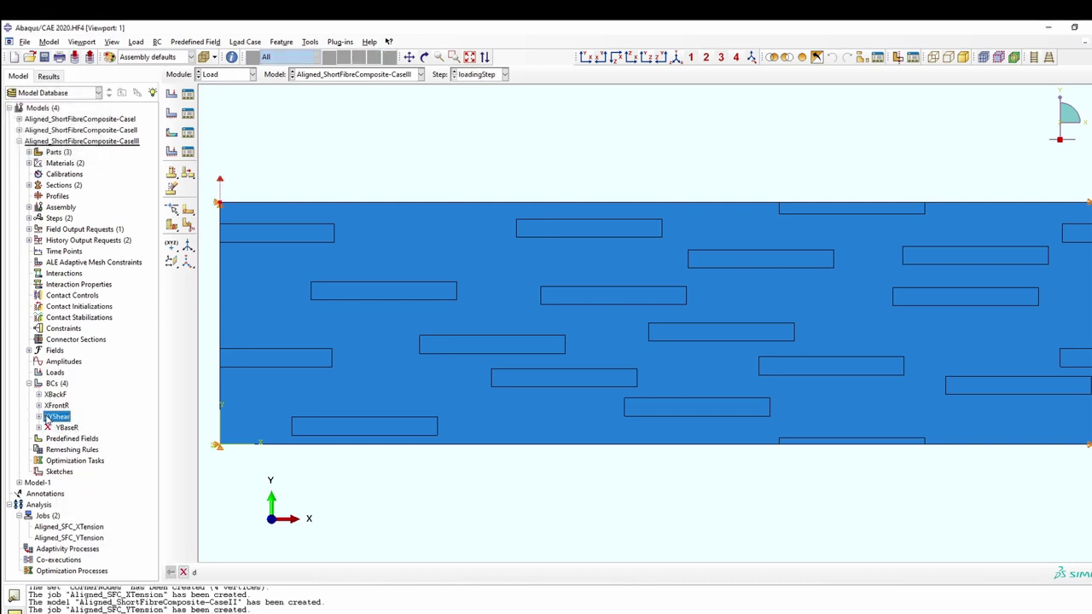
# Reassign the XYShear boundary condition to the lower-right corner vertex of the RVE
pyautogui.doubleClick(57, 416)
pyautogui.click(515, 282)
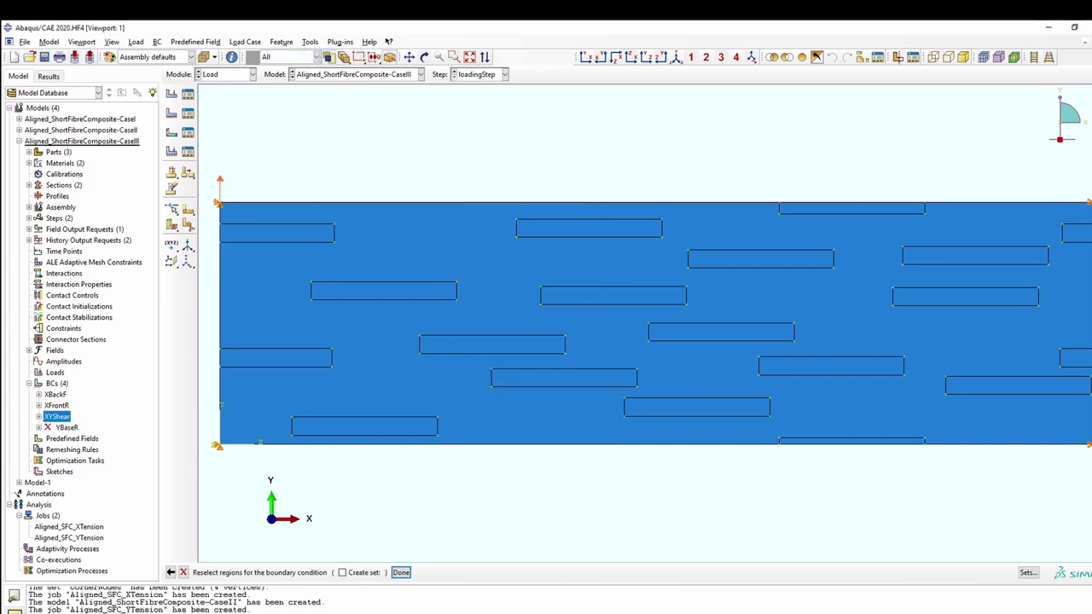
pyautogui.click(400, 573)
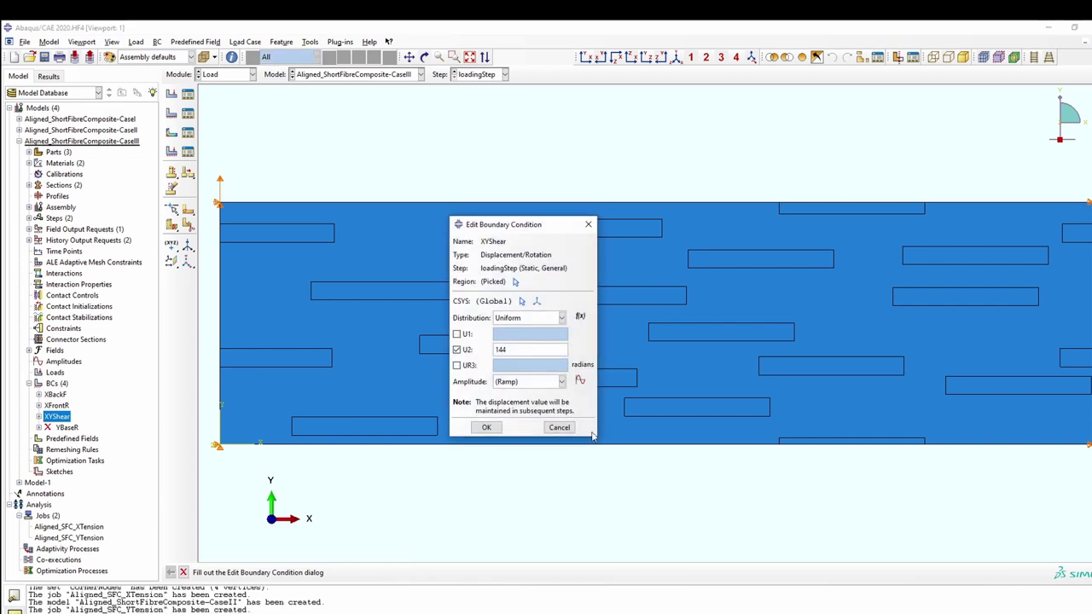
pyautogui.click(486, 428)
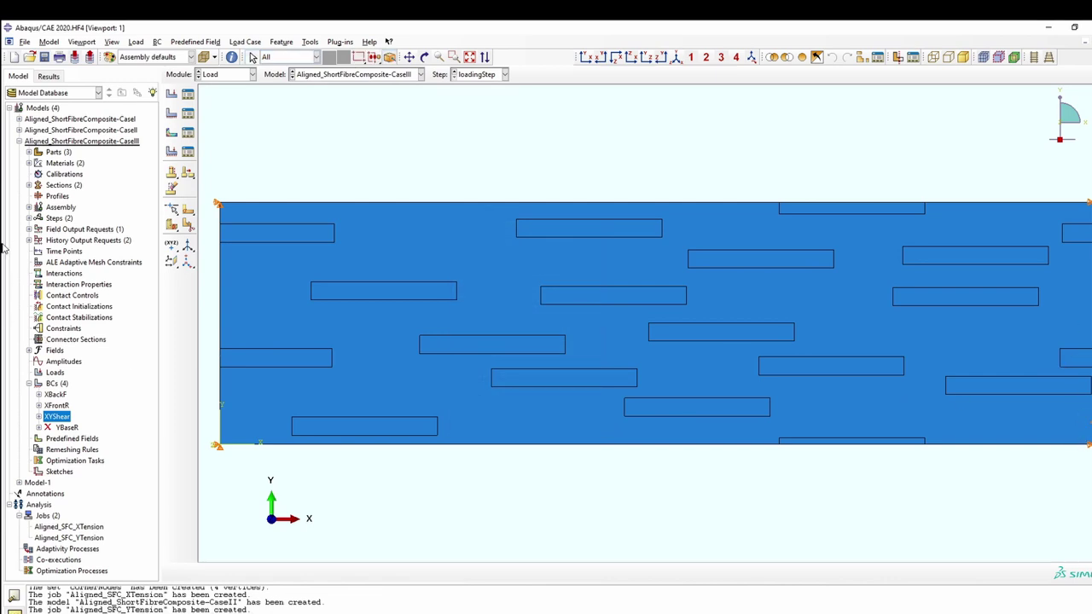
# Edit the U2 displacement of the YTens boundary condition in the CaseII model
pyautogui.click(20, 142)
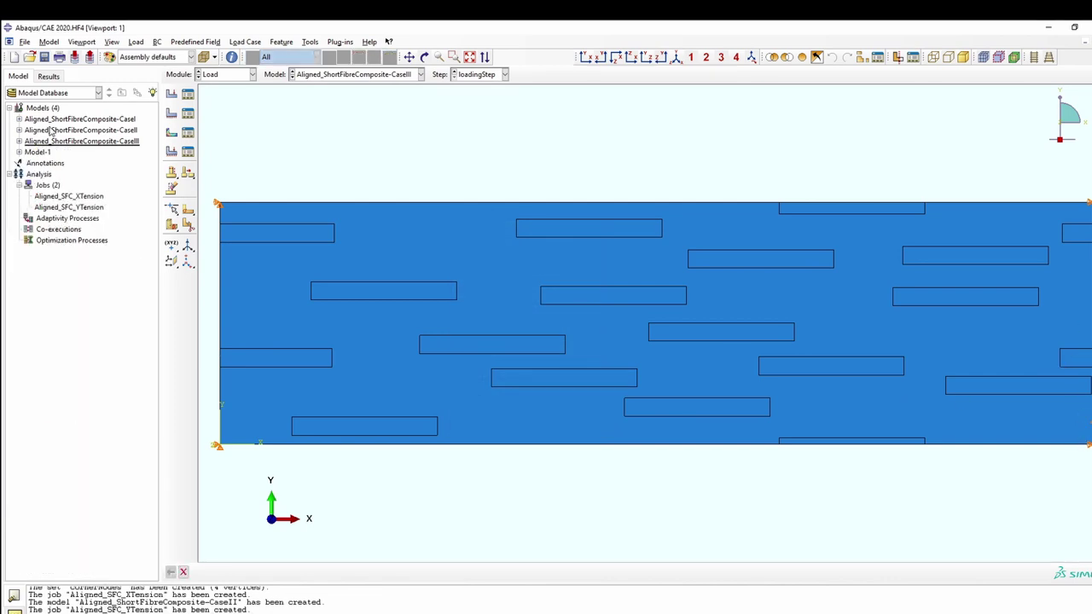
pyautogui.click(19, 131)
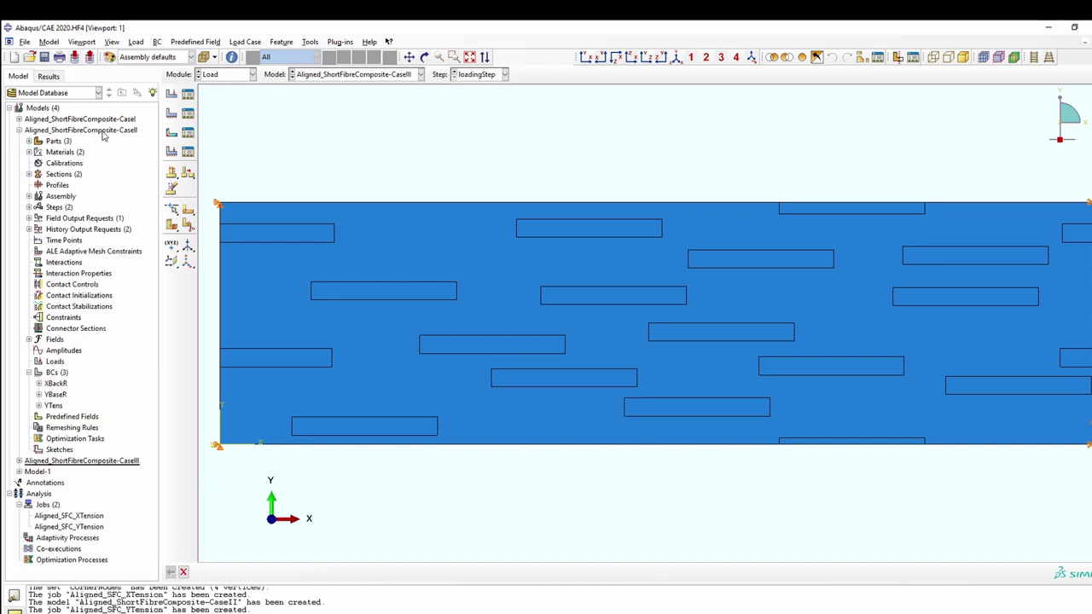
pyautogui.doubleClick(53, 407)
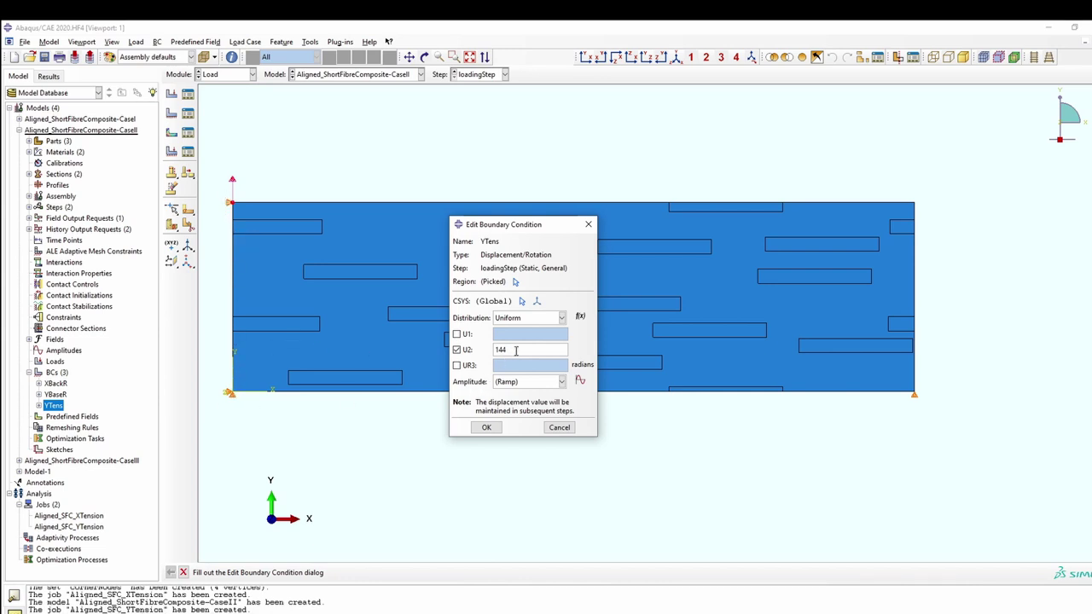
pyautogui.write('1')
pyautogui.click(486, 427)
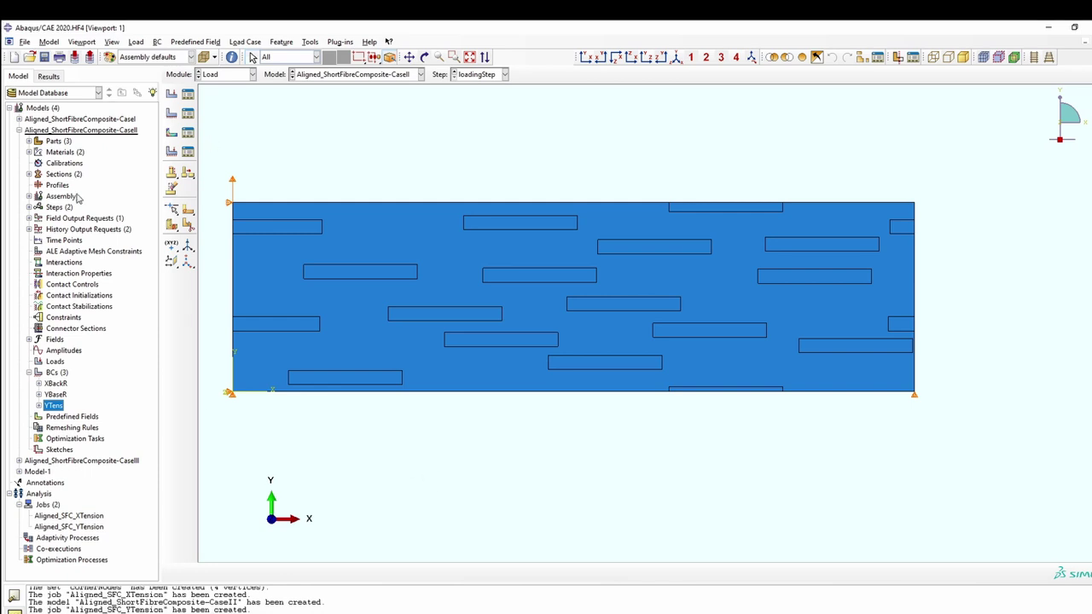
pyautogui.click(19, 131)
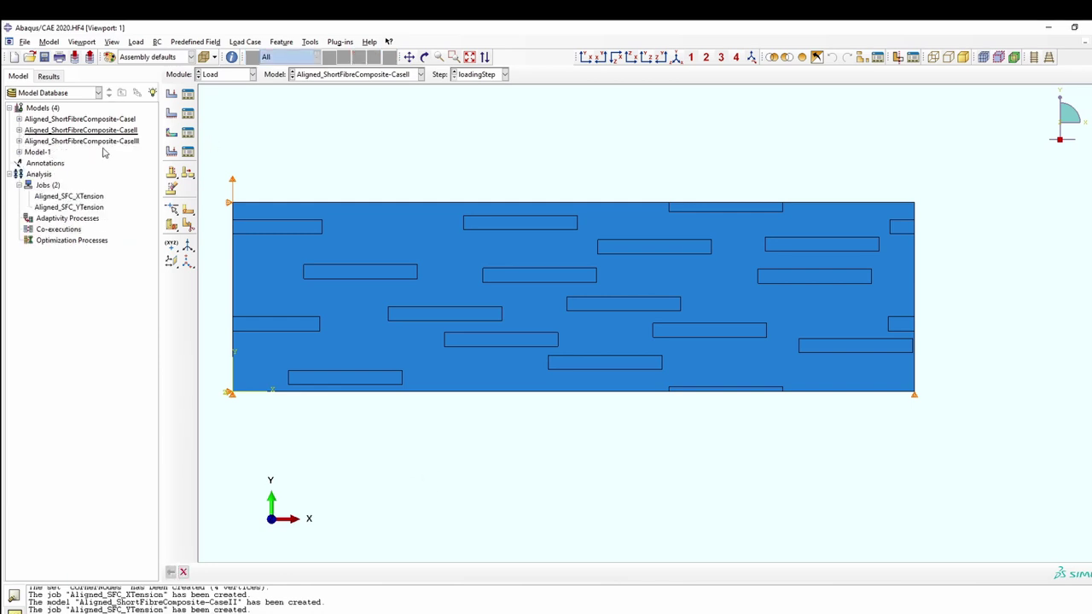
# Copy the CaseI model as Aligned_ShortFibreComposite-CaseIV
pyautogui.click(111, 120)
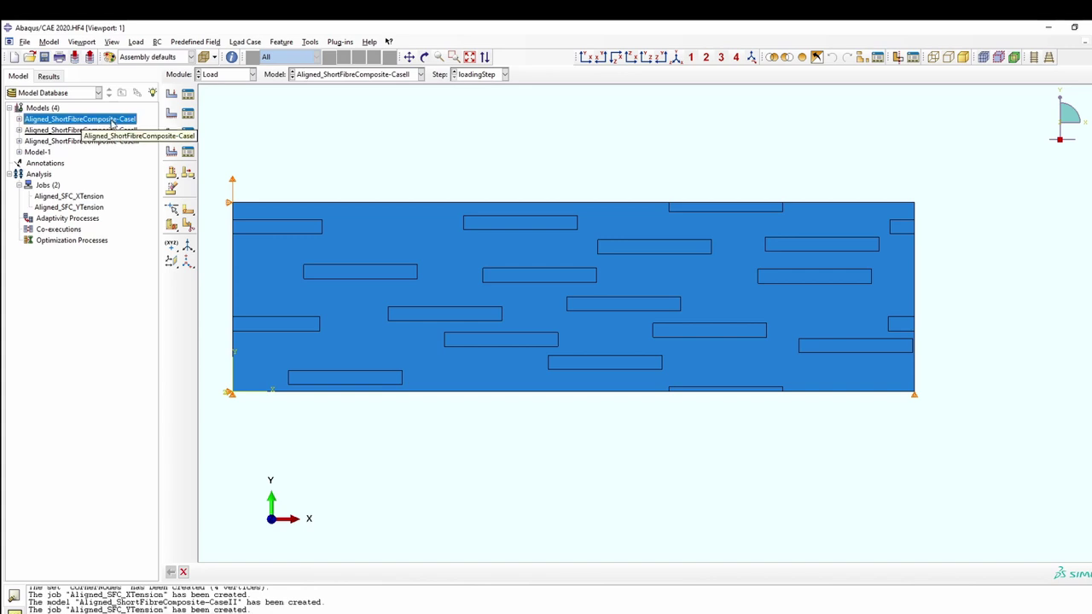
pyautogui.rightClick(111, 122)
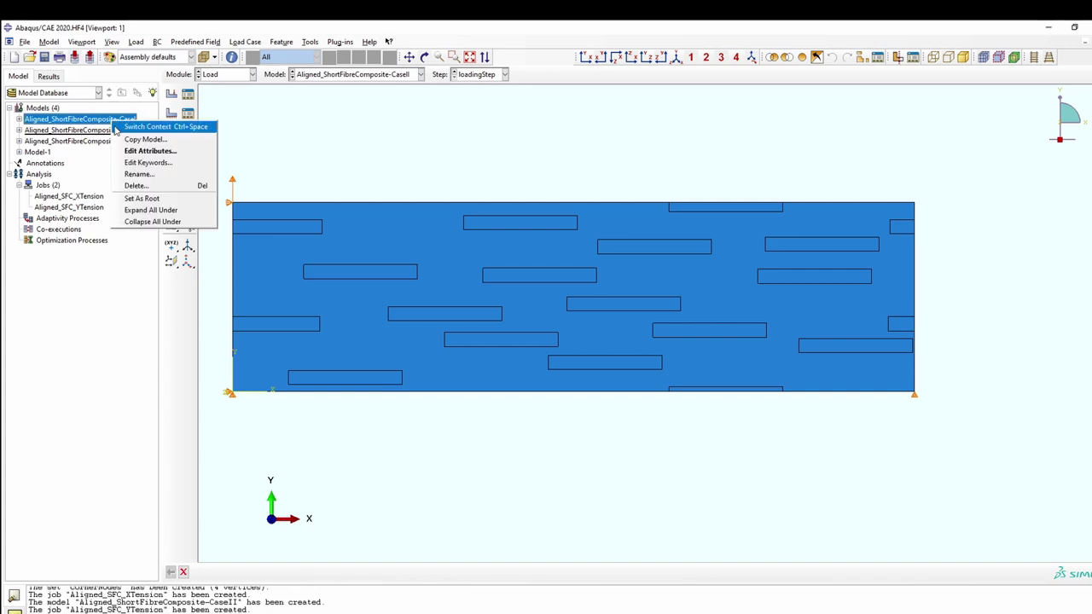
pyautogui.click(141, 139)
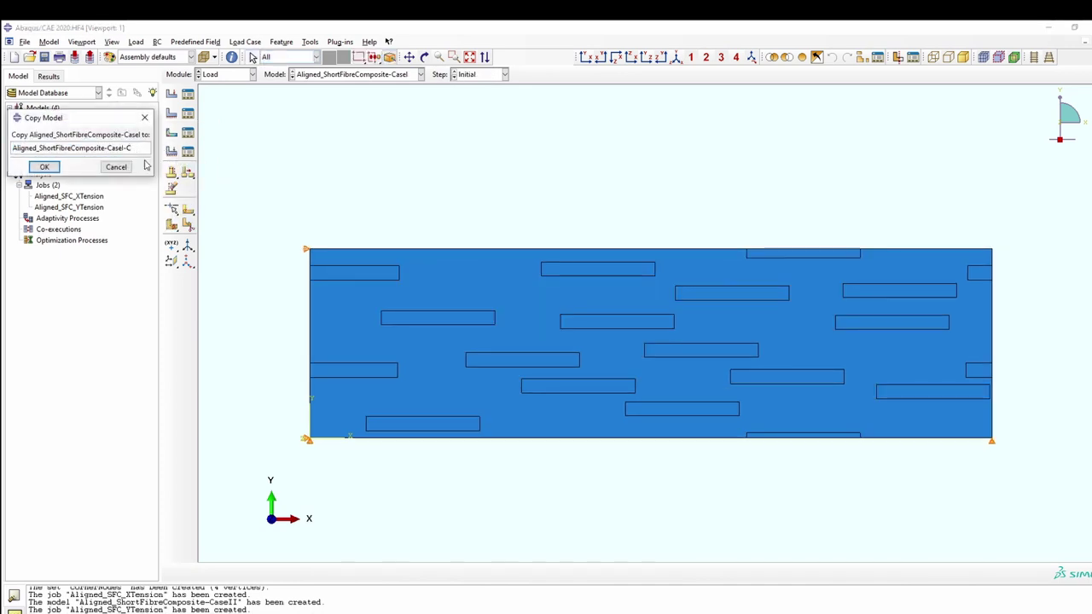
pyautogui.click(44, 167)
# Rename the XTens boundary condition in the CaseIV model as XComp
pyautogui.click(18, 153)
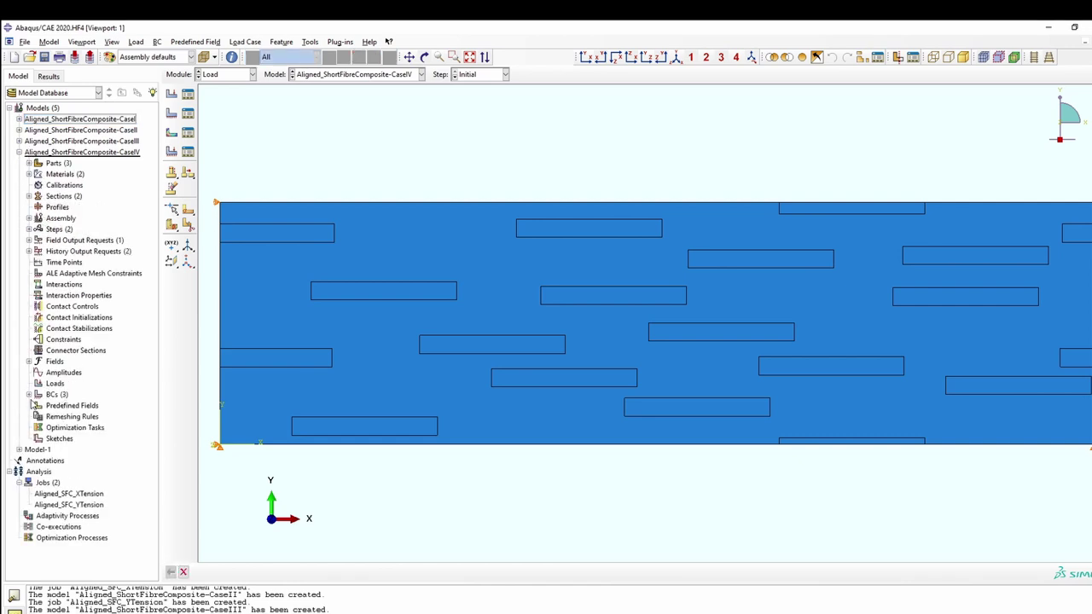
pyautogui.click(29, 394)
pyautogui.rightClick(55, 418)
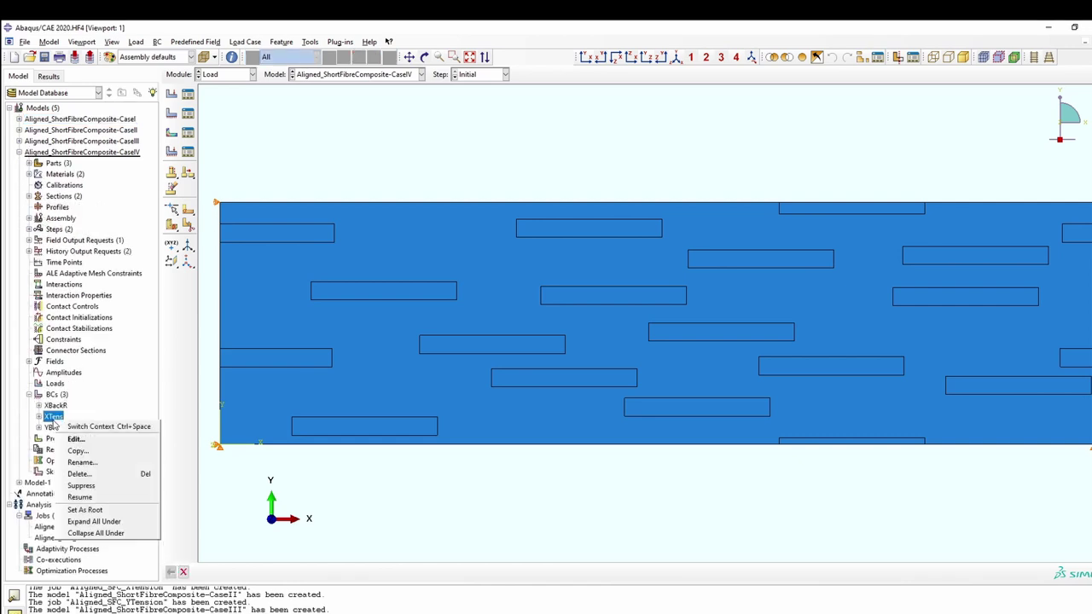
pyautogui.click(102, 464)
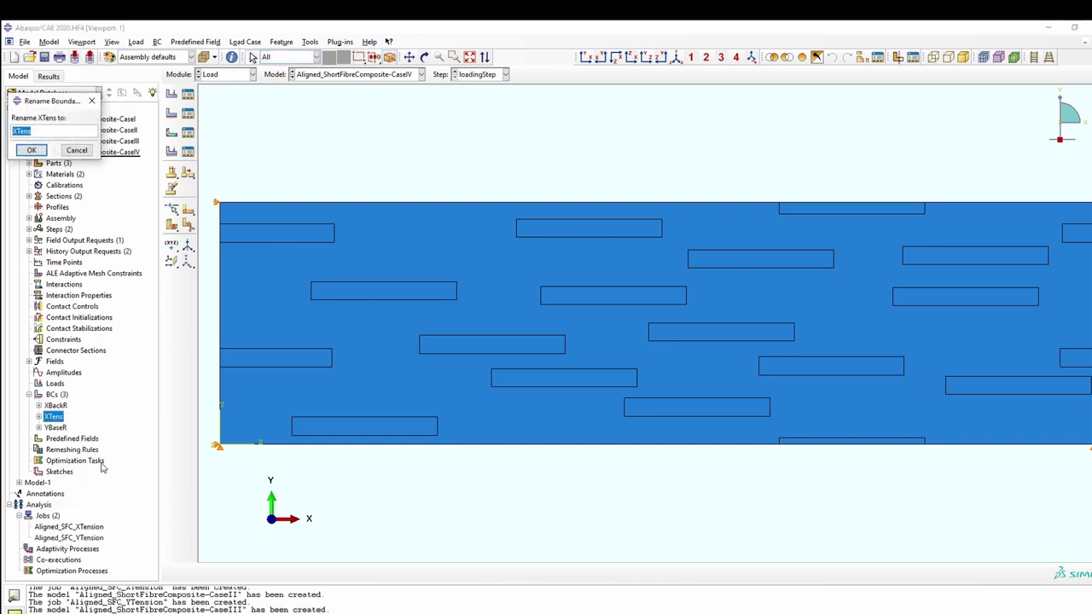
pyautogui.write('XComp')
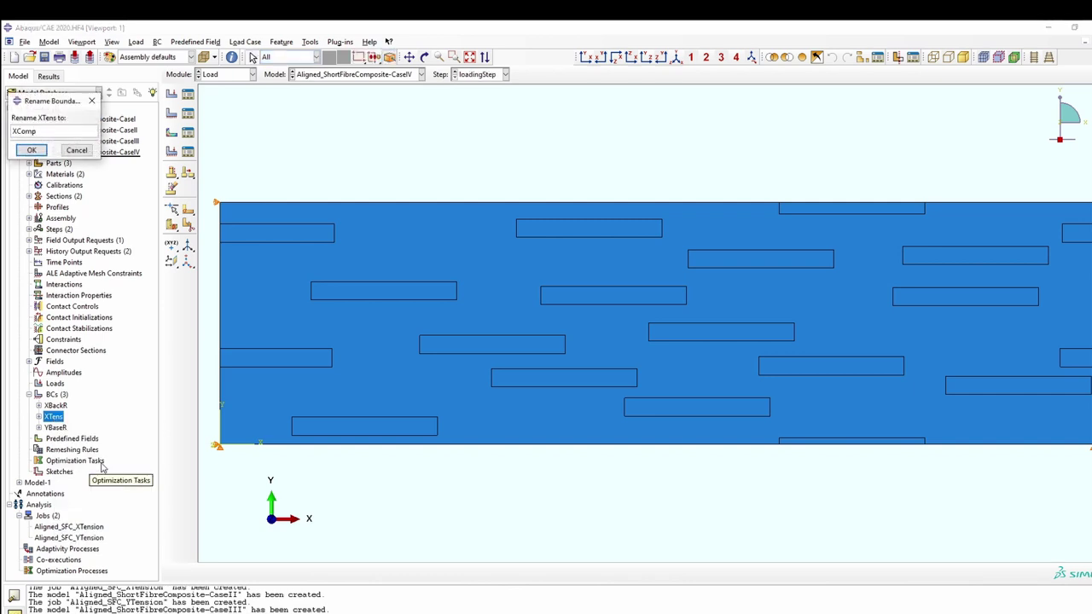
pyautogui.click(32, 151)
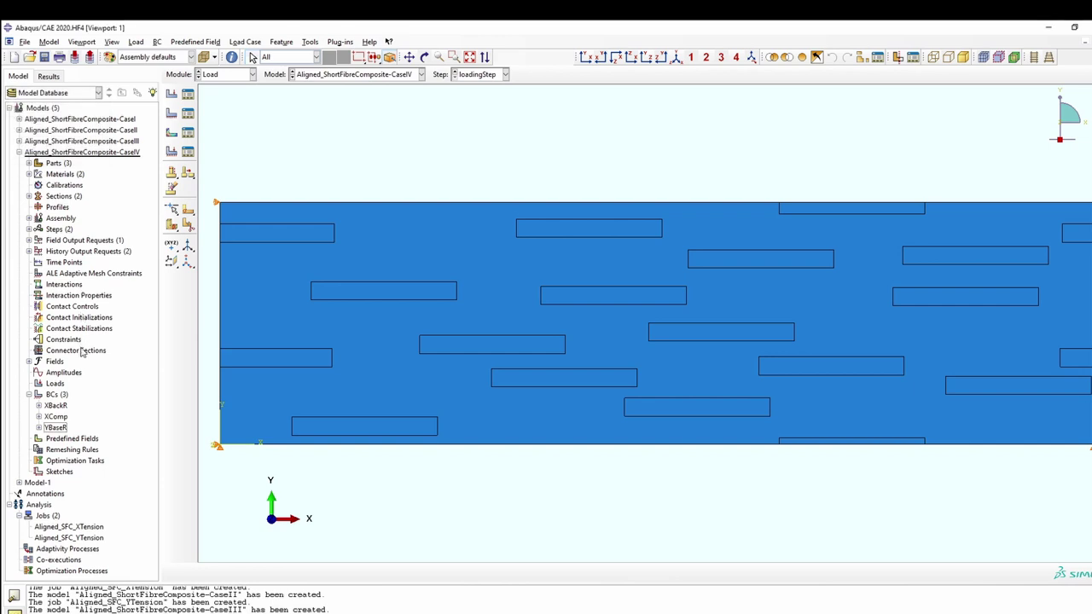
# Set the U1 displacement of the XComp boundary condition to -144 and check its load direction at the RVE corner
pyautogui.doubleClick(55, 418)
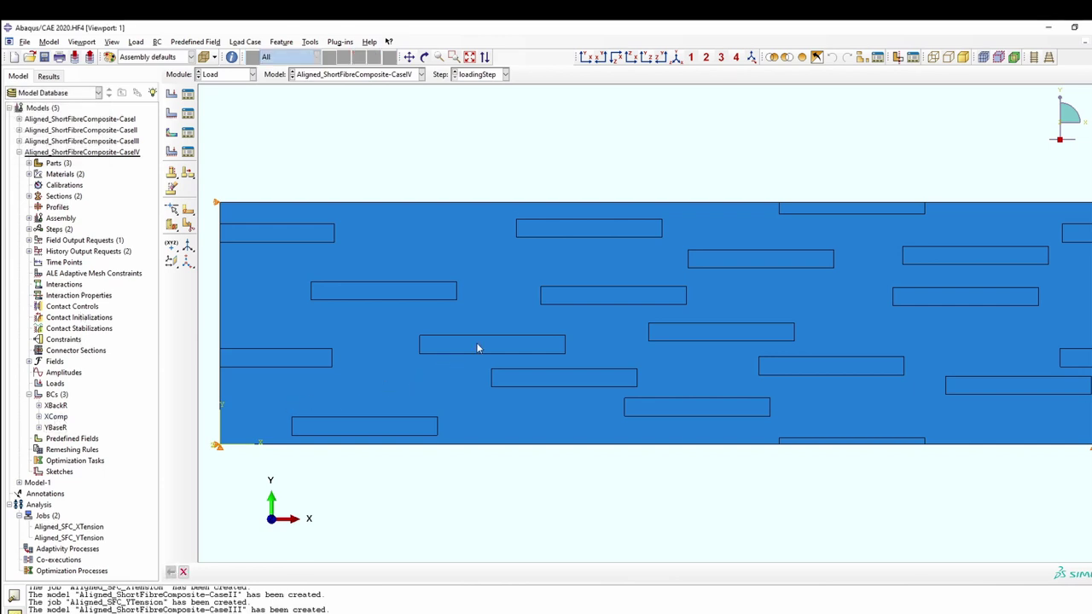
pyautogui.doubleClick(55, 416)
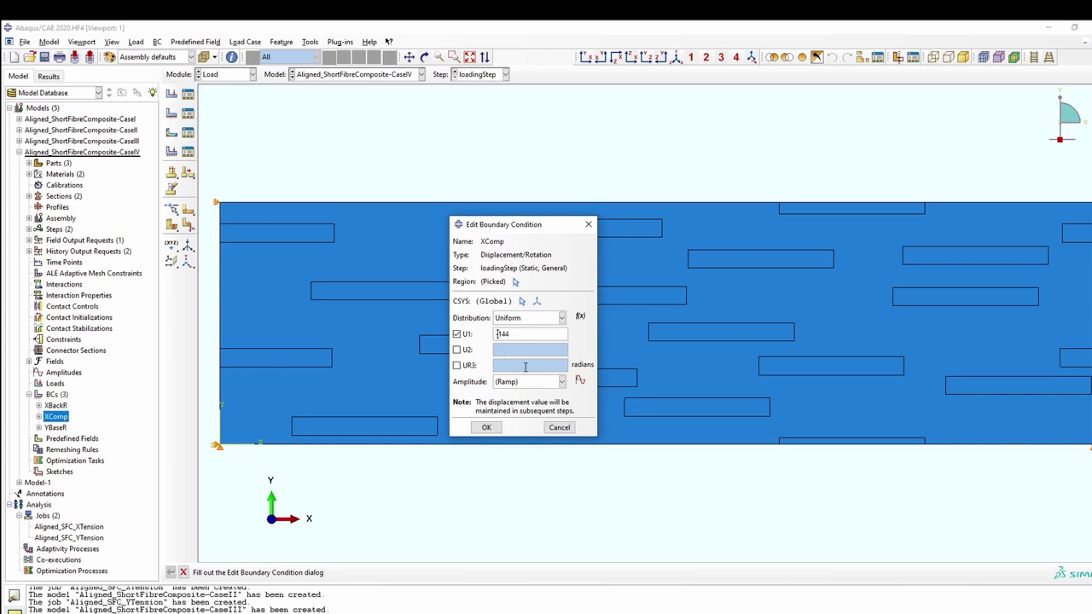
pyautogui.click(486, 428)
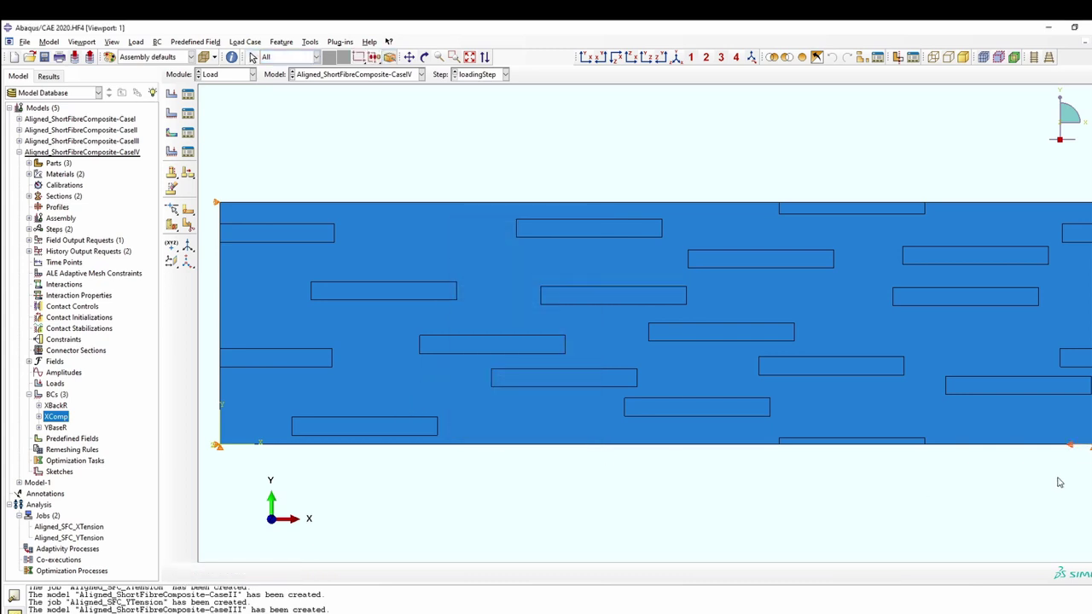
pyautogui.scroll(-2, 1058, 482)
pyautogui.scroll(5, 1059, 478)
pyautogui.scroll(-1, 1063, 465)
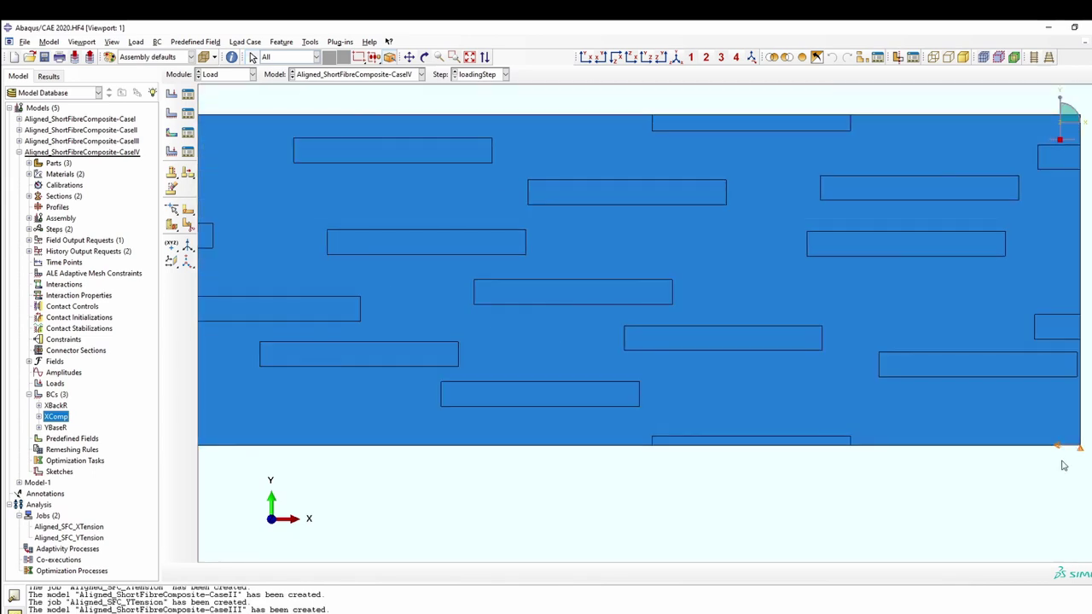
# Create the analysis jobs Aligned_SFC_XYShear for the CaseIII model and Aligned_SFC_XCompression for the CaseIV model
pyautogui.doubleClick(47, 516)
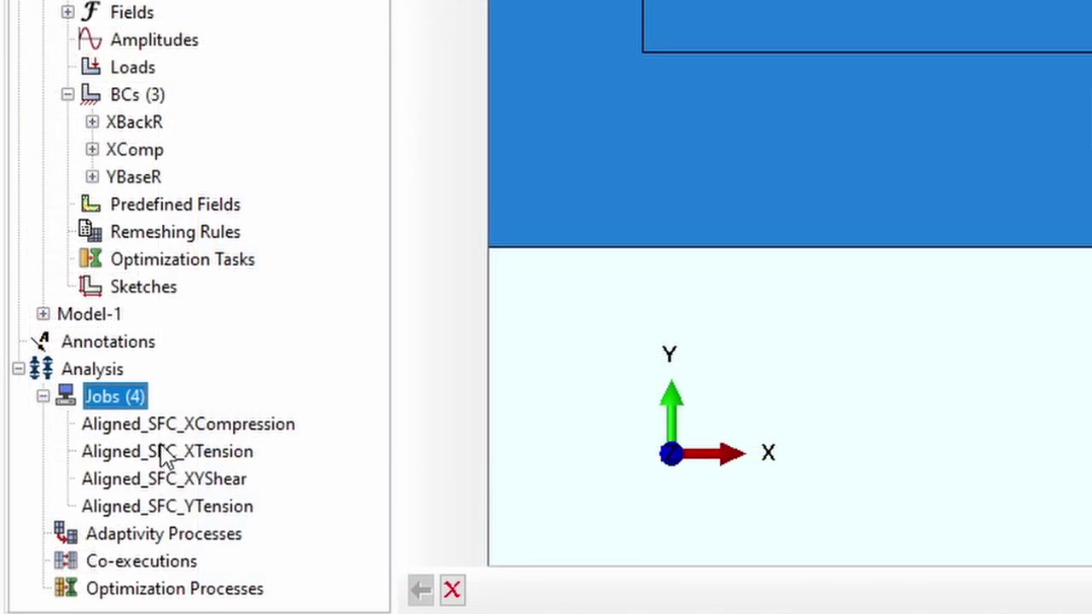
pyautogui.press('Down')
pyautogui.press('Down')
pyautogui.press('Down')
pyautogui.click(211, 511)
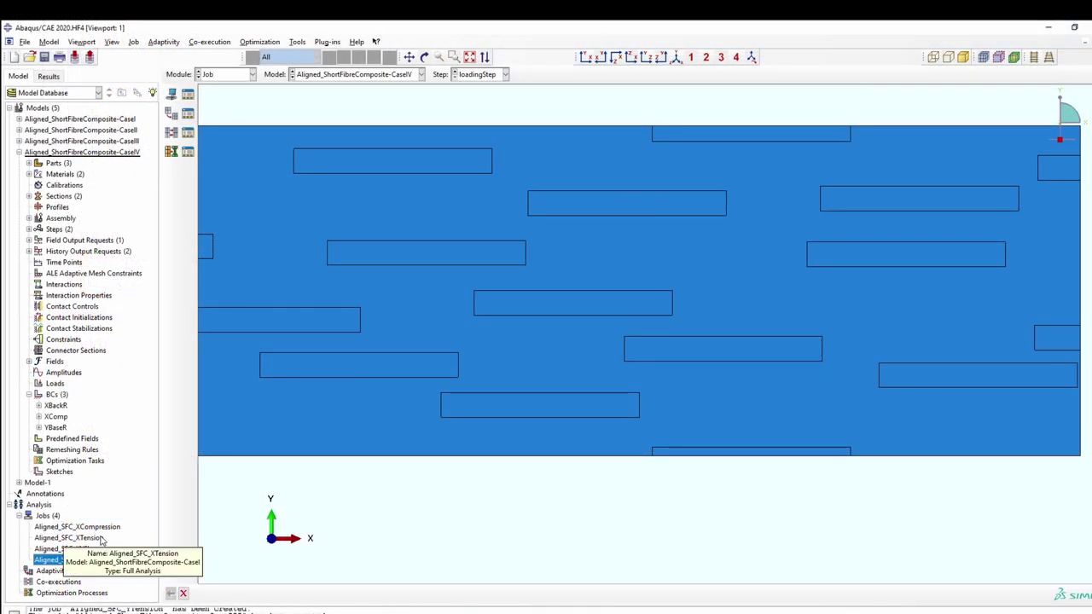
# Write the input files for the Aligned_SFC_XCompression and Aligned_SFC_XTension jobs
pyautogui.scroll(-3, 463, 517)
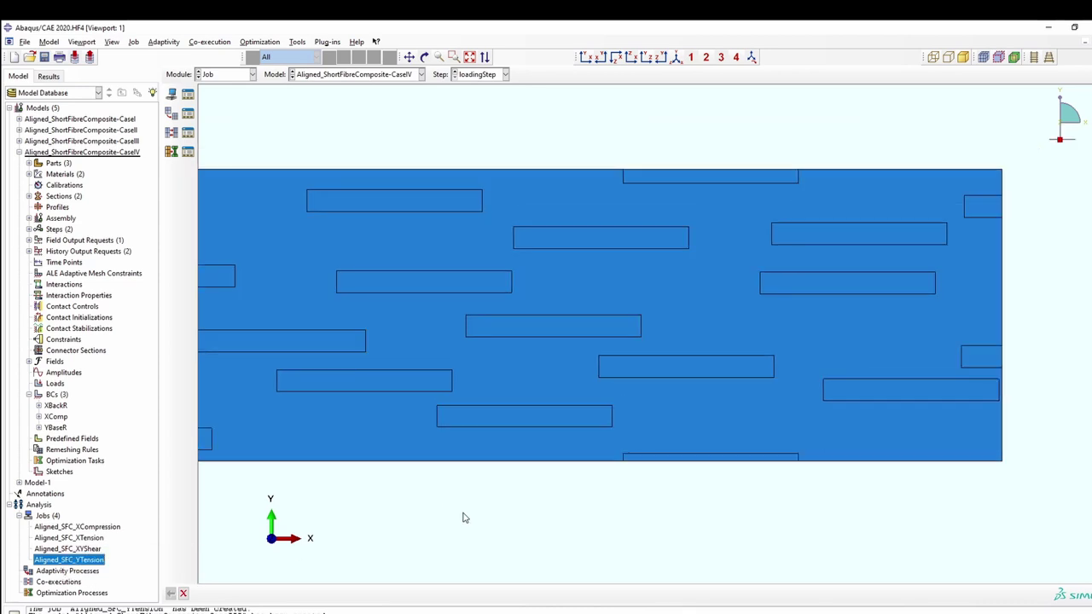
pyautogui.keyDown('ctrl'); pyautogui.keyDown('alt'); pyautogui.moveTo(424, 369); pyautogui.dragTo(75, 571); pyautogui.keyUp('alt'); pyautogui.keyUp('ctrl')
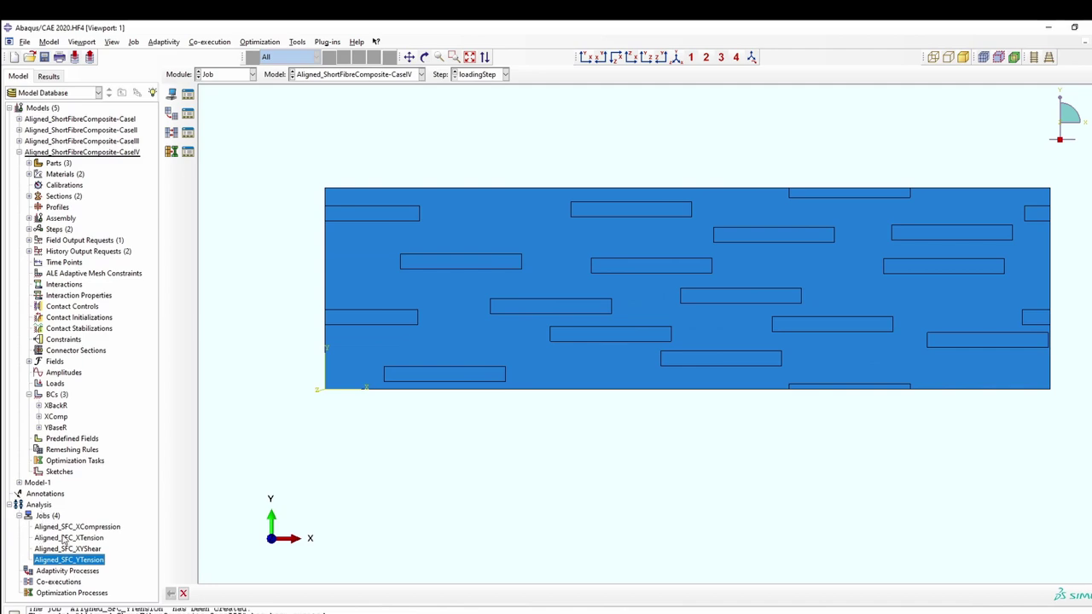
pyautogui.rightClick(71, 529)
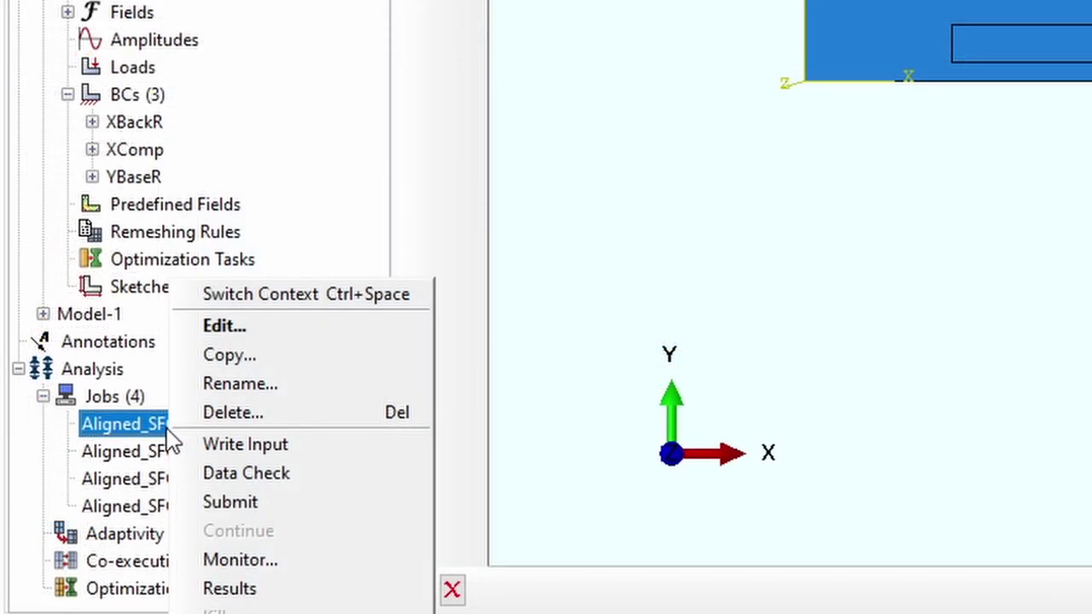
pyautogui.click(233, 444)
pyautogui.click(235, 449)
pyautogui.rightClick(235, 449)
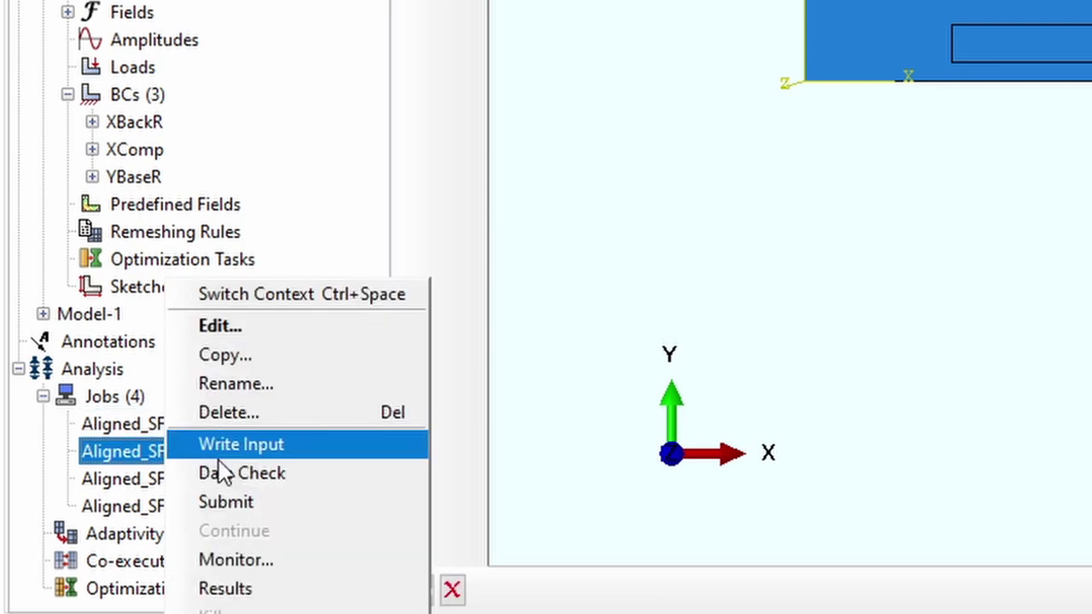
pyautogui.click(220, 447)
# Write the input files for the Aligned_SFC_XYShear and Aligned_SFC_YTension jobs, and collapse the CaseIV model tree
pyautogui.click(161, 480)
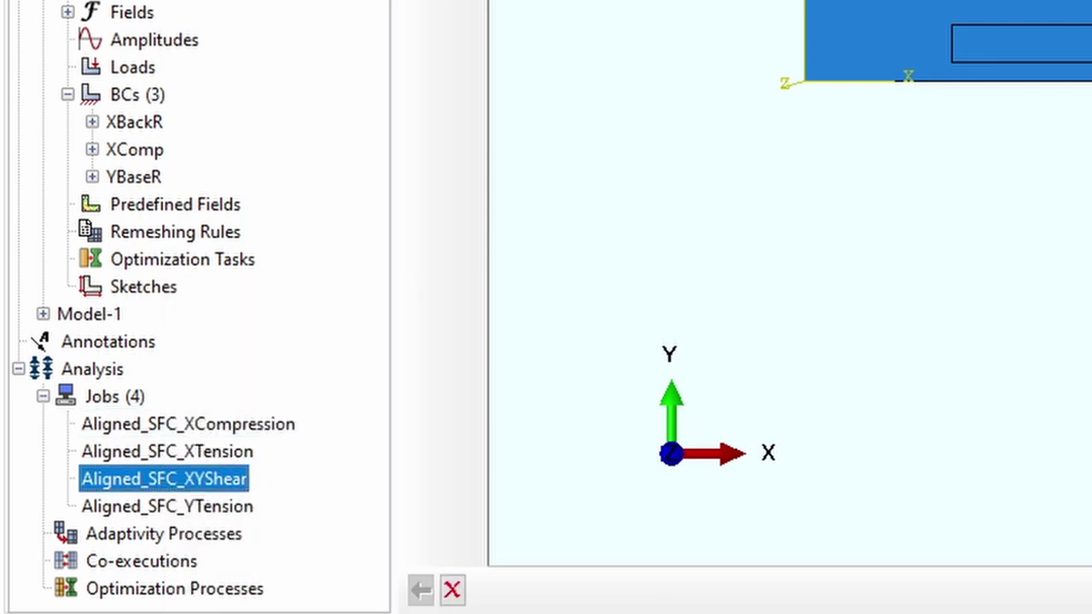
pyautogui.rightClick(214, 478)
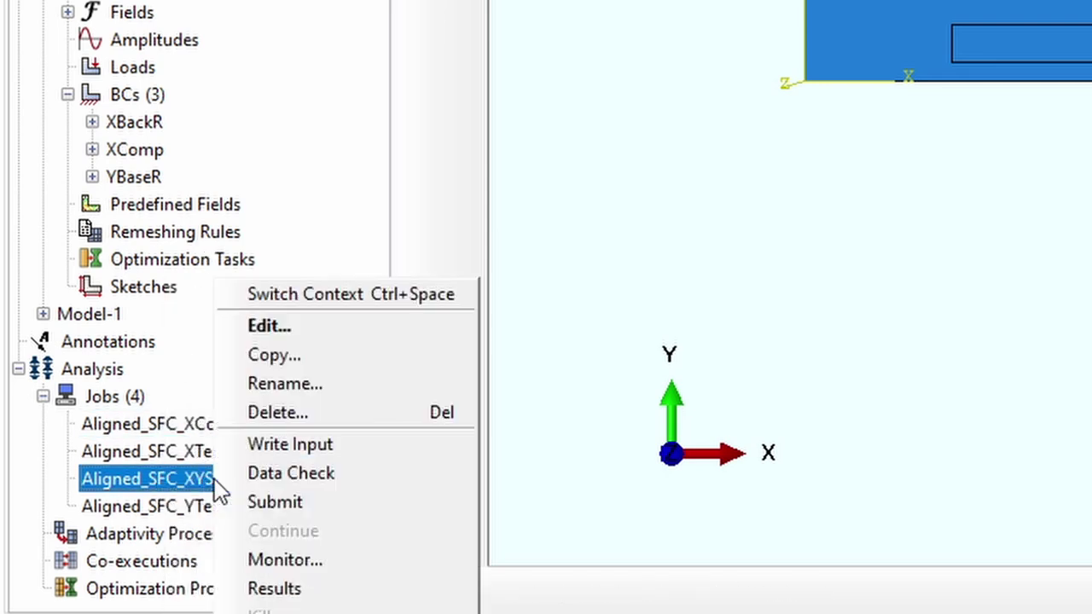
pyautogui.click(338, 446)
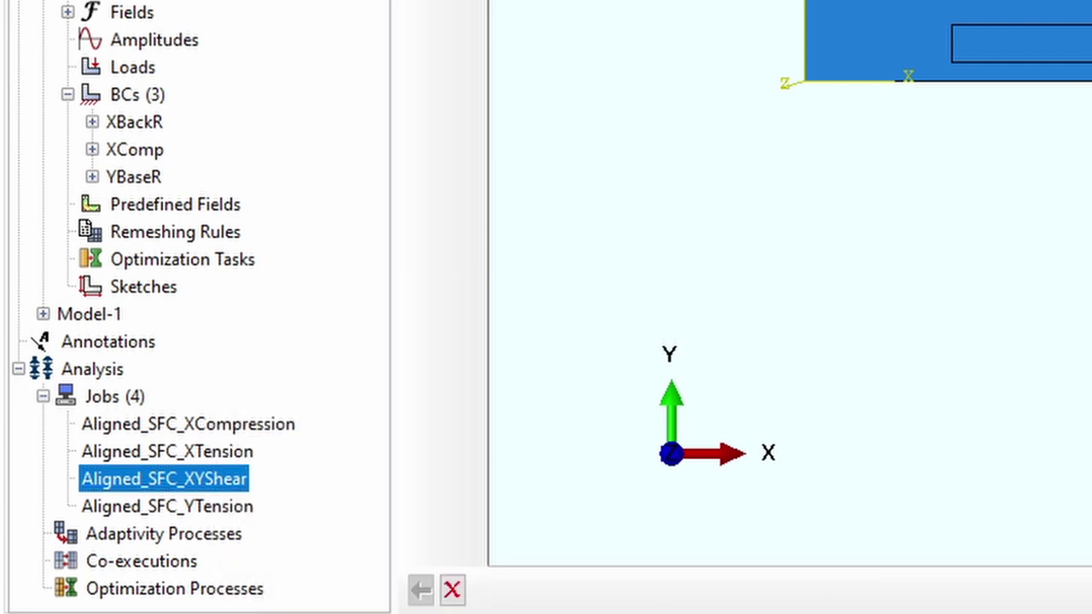
pyautogui.rightClick(203, 508)
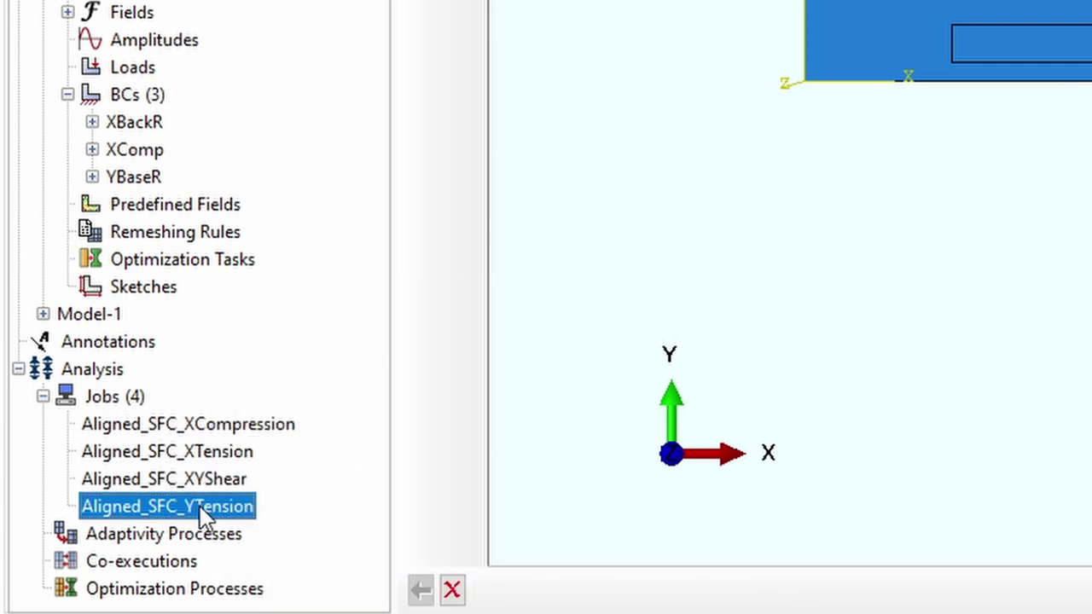
pyautogui.click(312, 445)
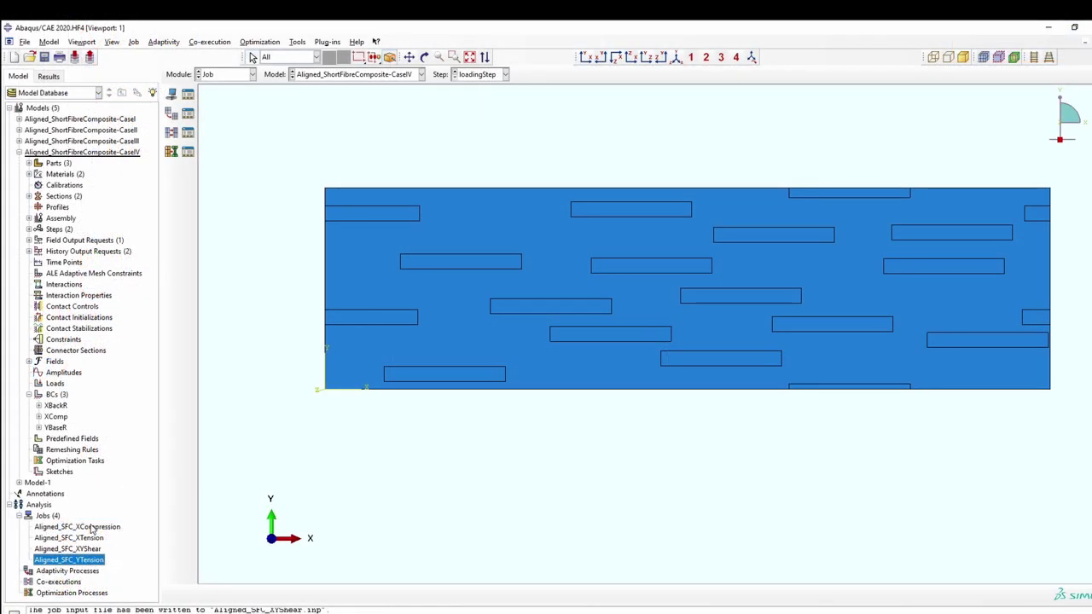
pyautogui.click(92, 527)
pyautogui.click(94, 549)
pyautogui.doubleClick(97, 560)
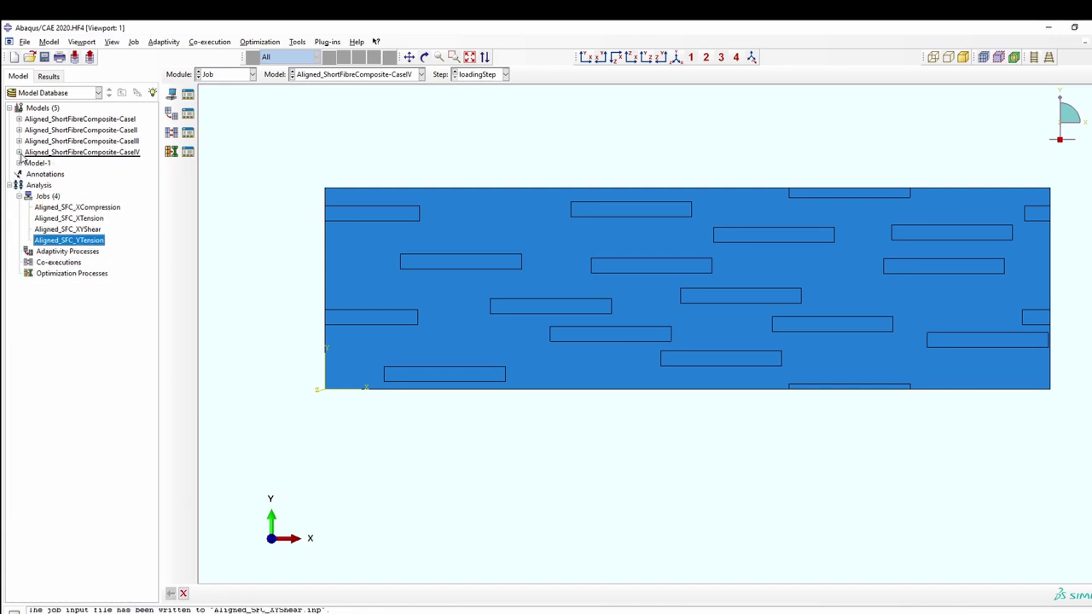
pyautogui.click(20, 152)
# Copy the current work directory path from the Set Work Directory settings, keeping the directory as it is
pyautogui.click(26, 41)
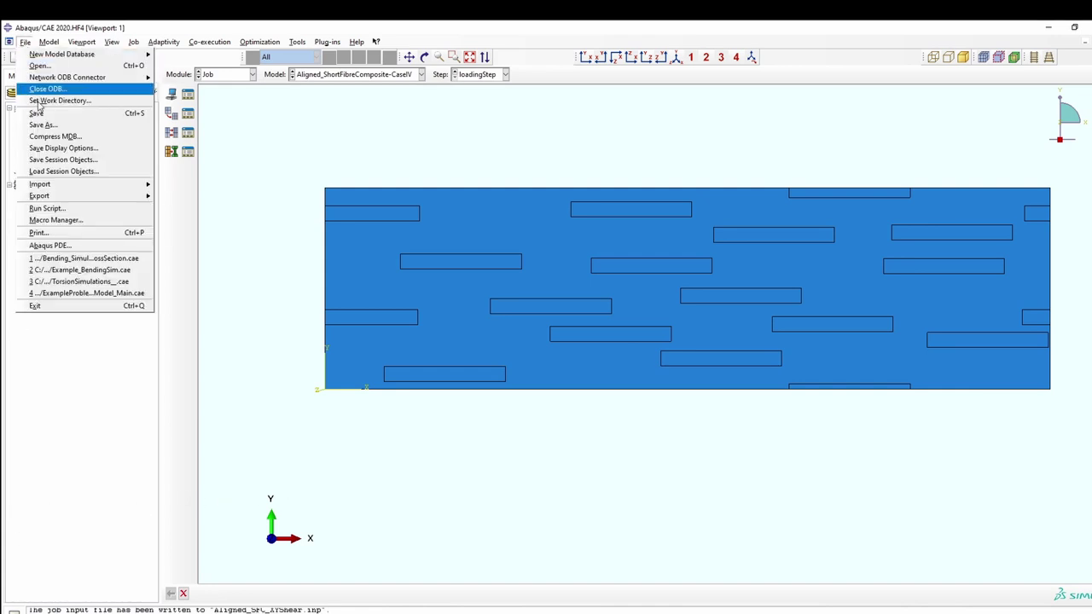
pyautogui.click(51, 88)
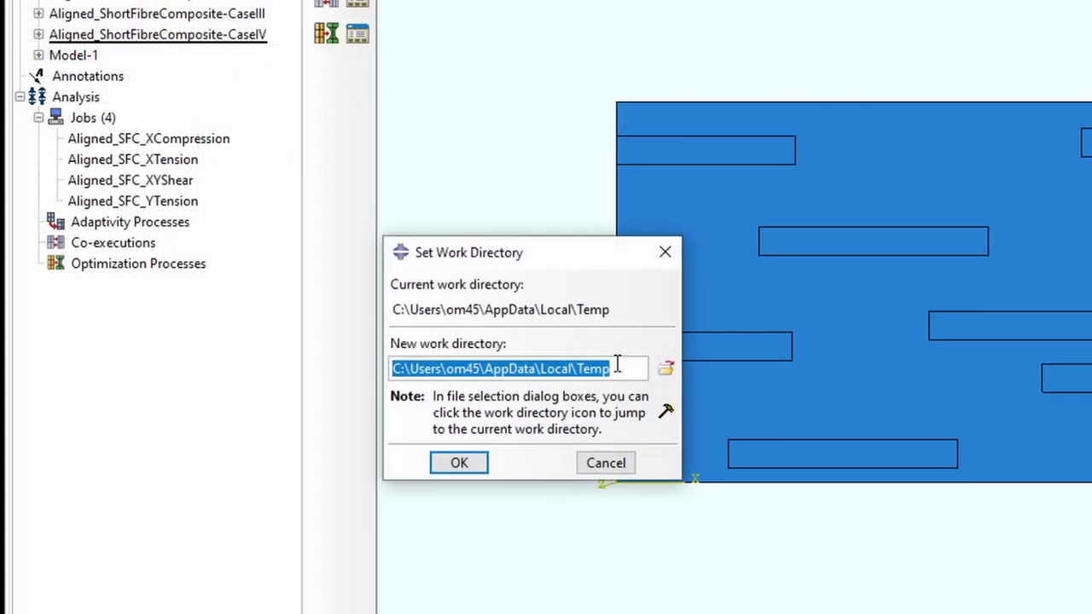
pyautogui.moveTo(617, 365); pyautogui.dragTo(358, 364)
pyautogui.hotkey('ctrl', 'c')
pyautogui.click(460, 463)
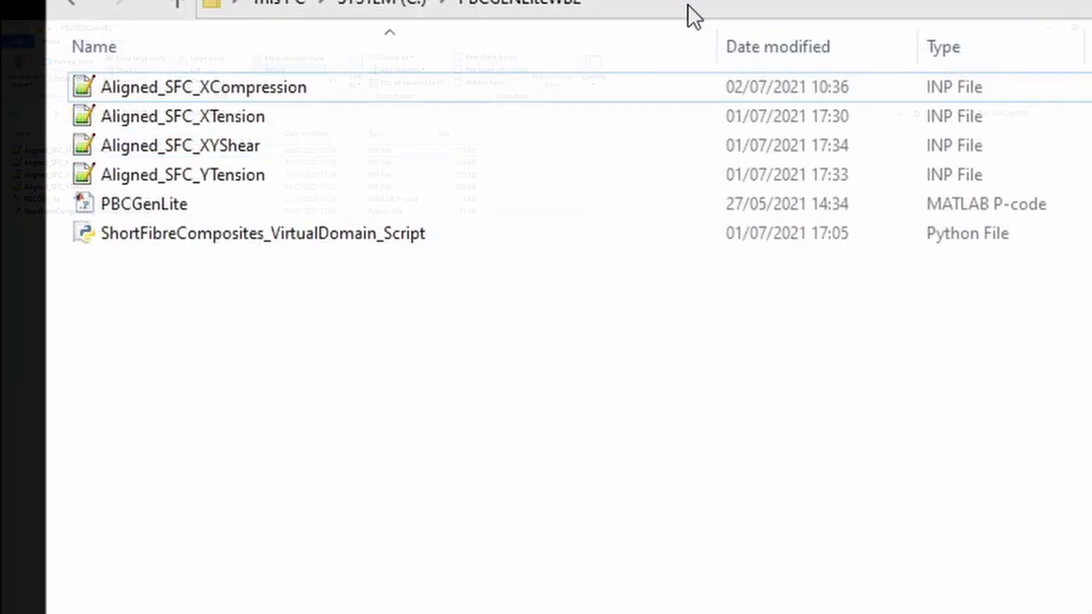
# Go to the copied work directory path in File Explorer and copy the four Aligned_SFC input files there
pyautogui.click(271, 113)
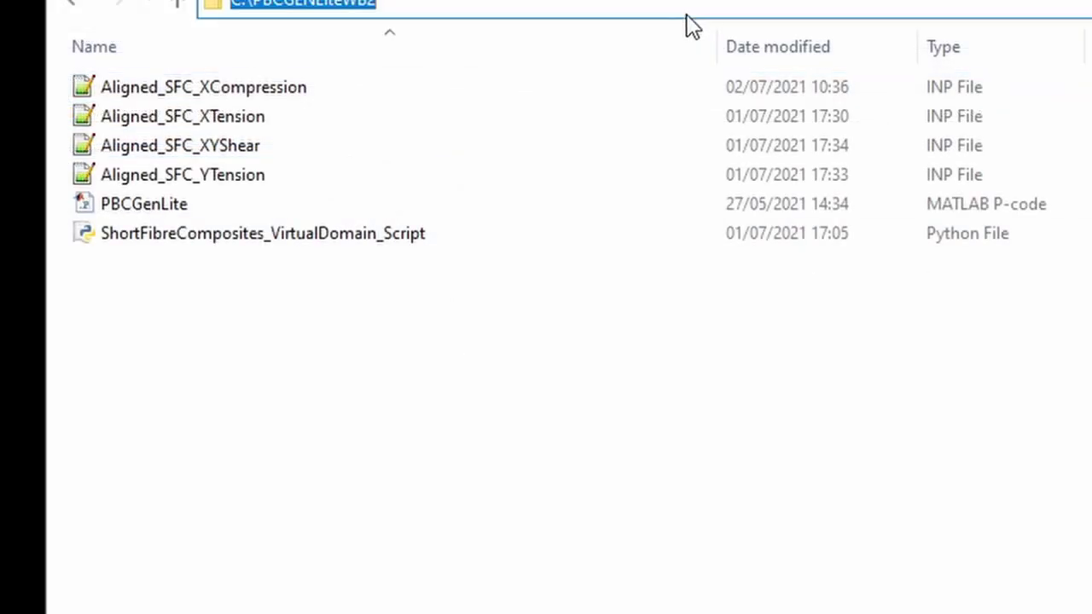
pyautogui.hotkey('ctrl', 'v')
pyautogui.press('Return')
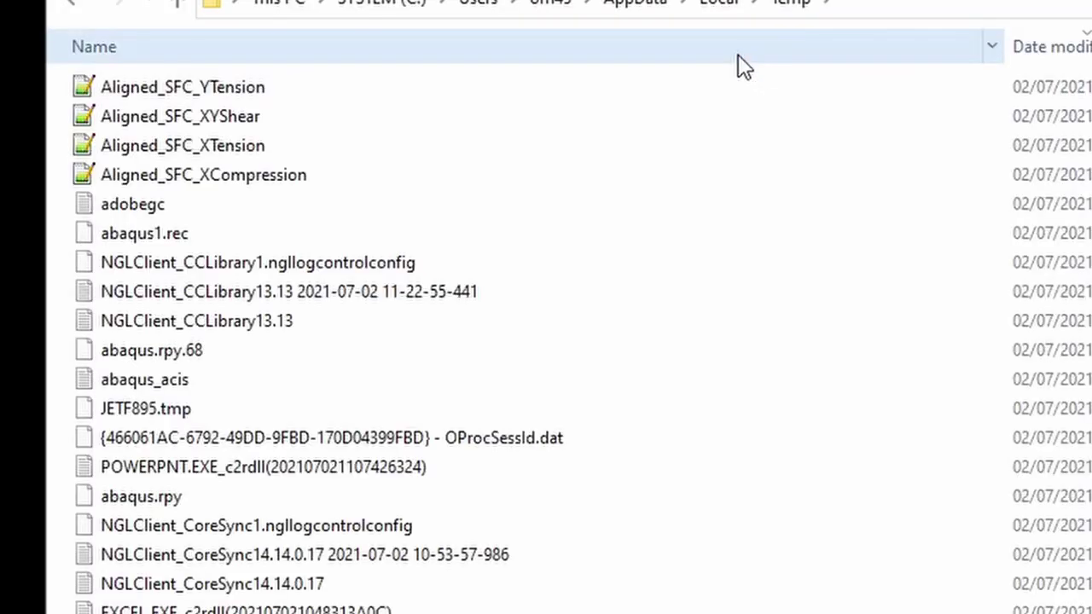
pyautogui.click(145, 85)
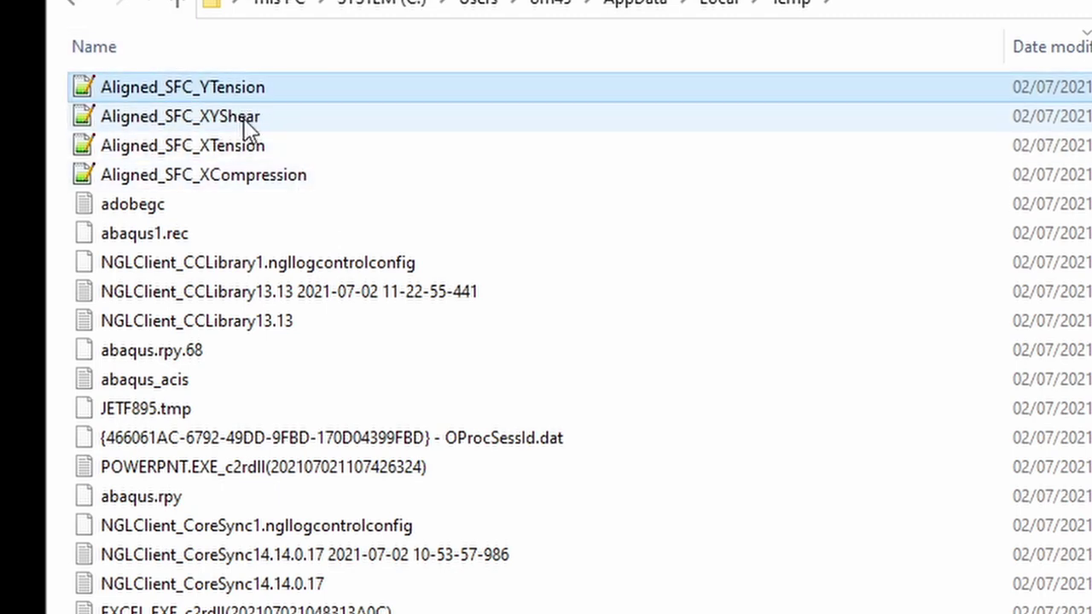
pyautogui.keyDown('shift'); pyautogui.click(284, 151); pyautogui.keyUp('shift')
pyautogui.keyDown('shift'); pyautogui.click(261, 181); pyautogui.keyUp('shift')
pyautogui.rightClick(263, 181)
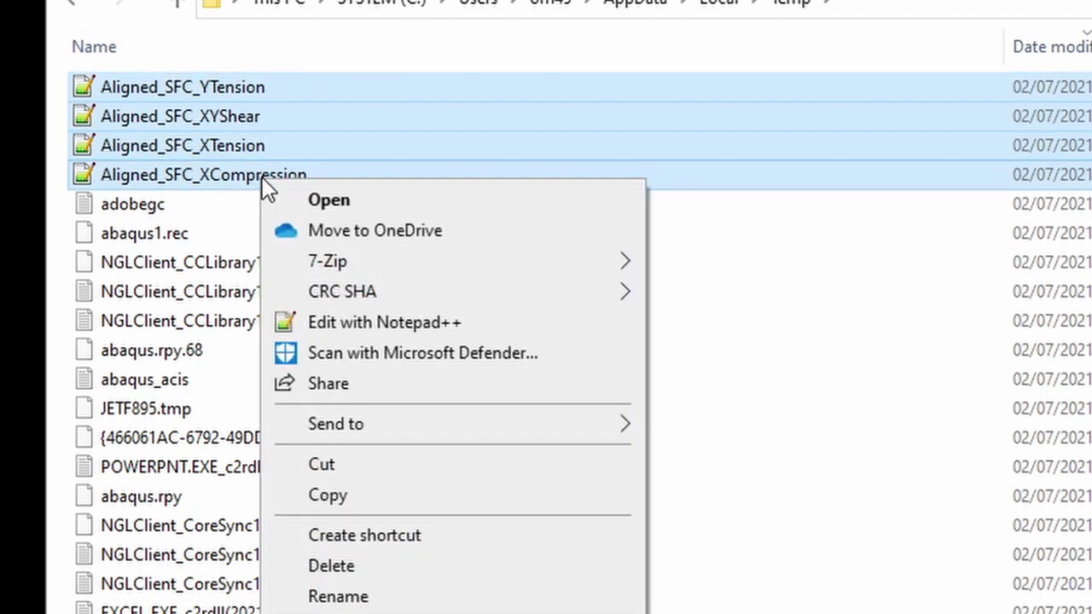
pyautogui.click(350, 496)
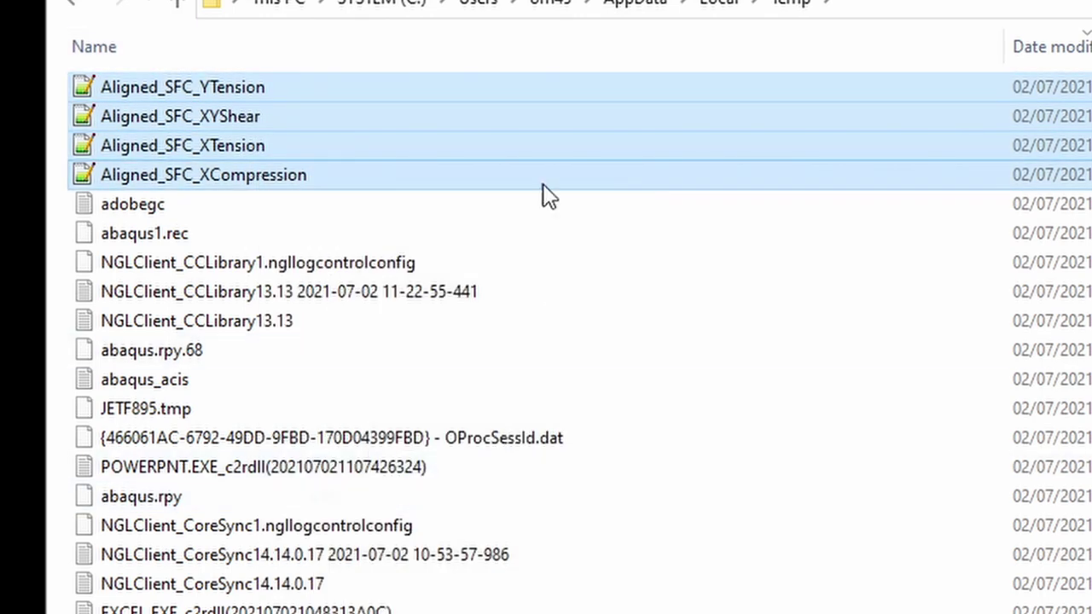
# Return to the PBCGENLiteWB2 folder on the C: drive and check the PBCGenLite and ShortFibreComposites_VirtualDomain_Script files
pyautogui.click(74, 8)
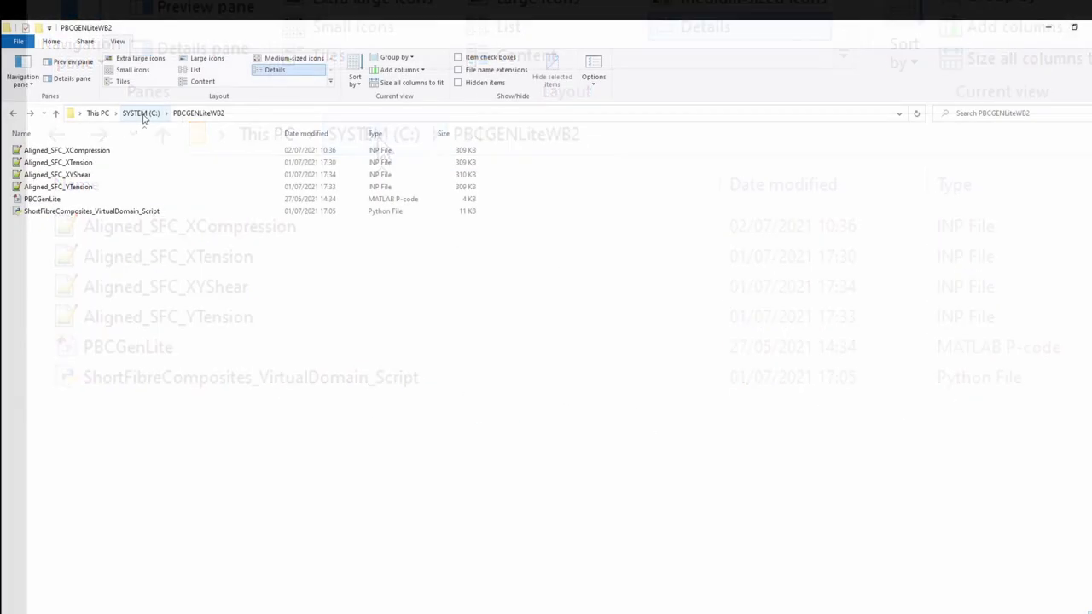
pyautogui.click(140, 113)
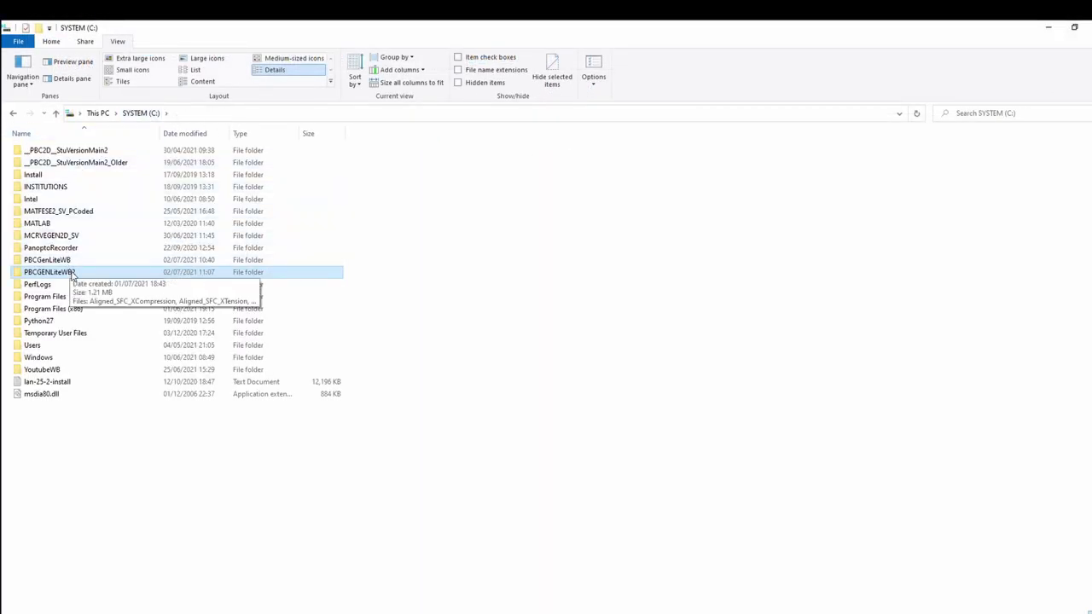
pyautogui.doubleClick(73, 273)
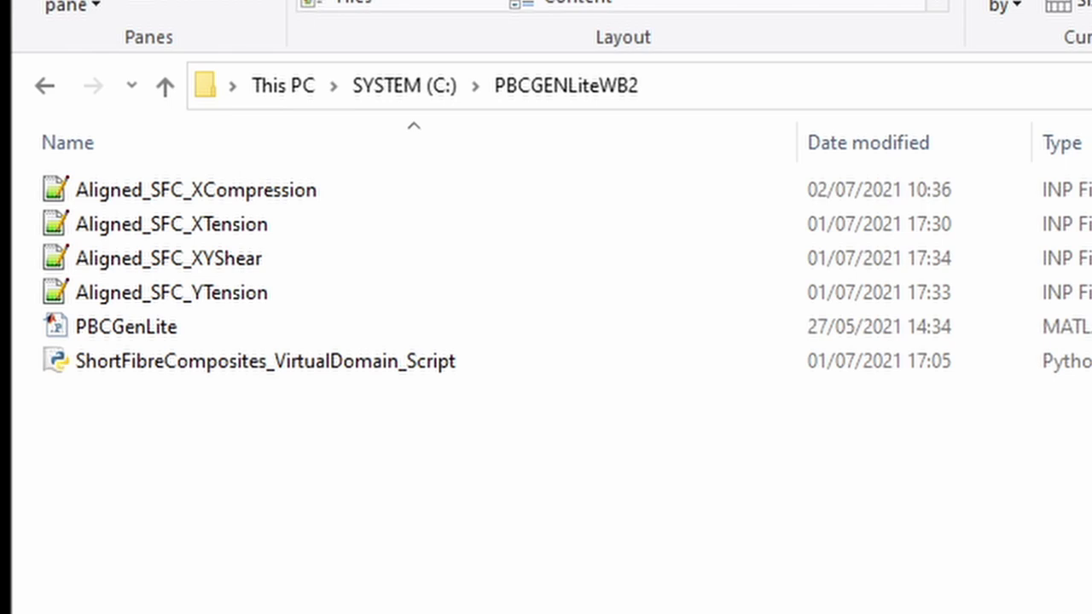
pyautogui.click(158, 337)
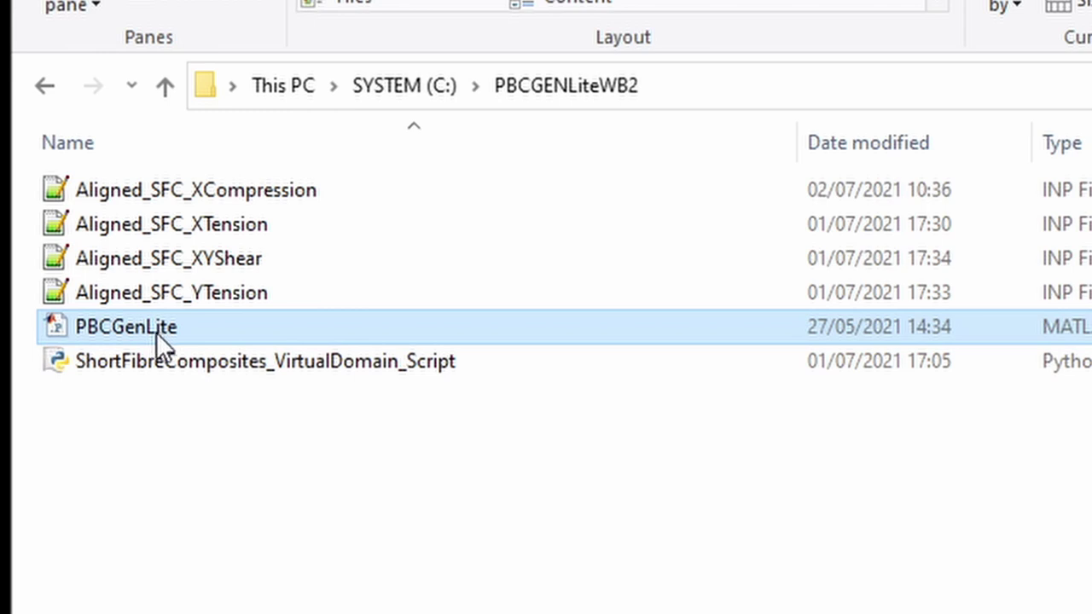
pyautogui.click(273, 365)
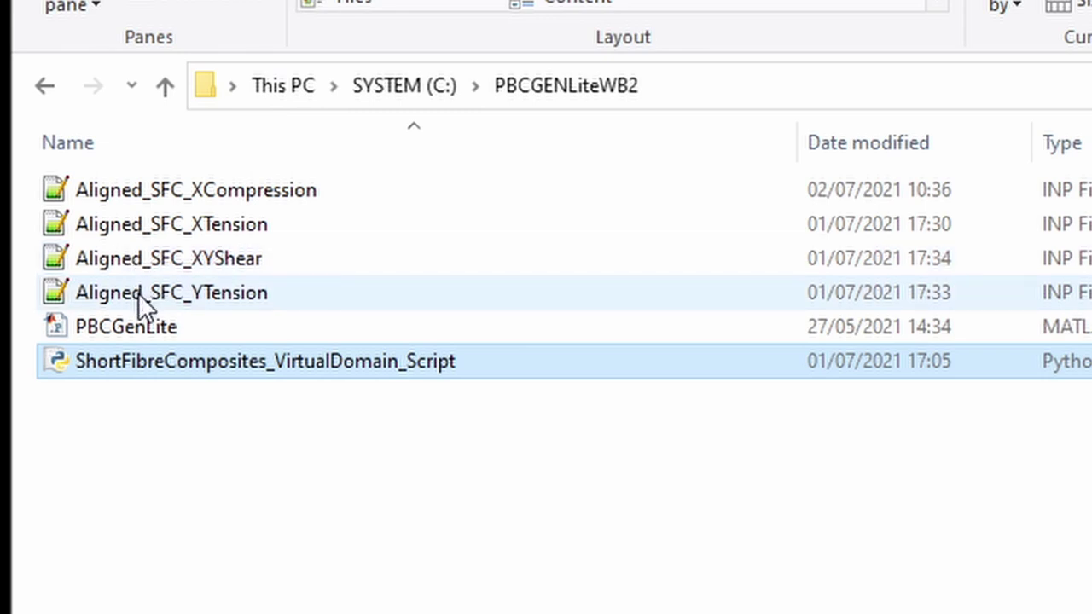
# Copy the PBCGENLiteWB2 folder path and set MATLAB's current folder to C:\PBCGENLiteWB2
pyautogui.click(800, 90)
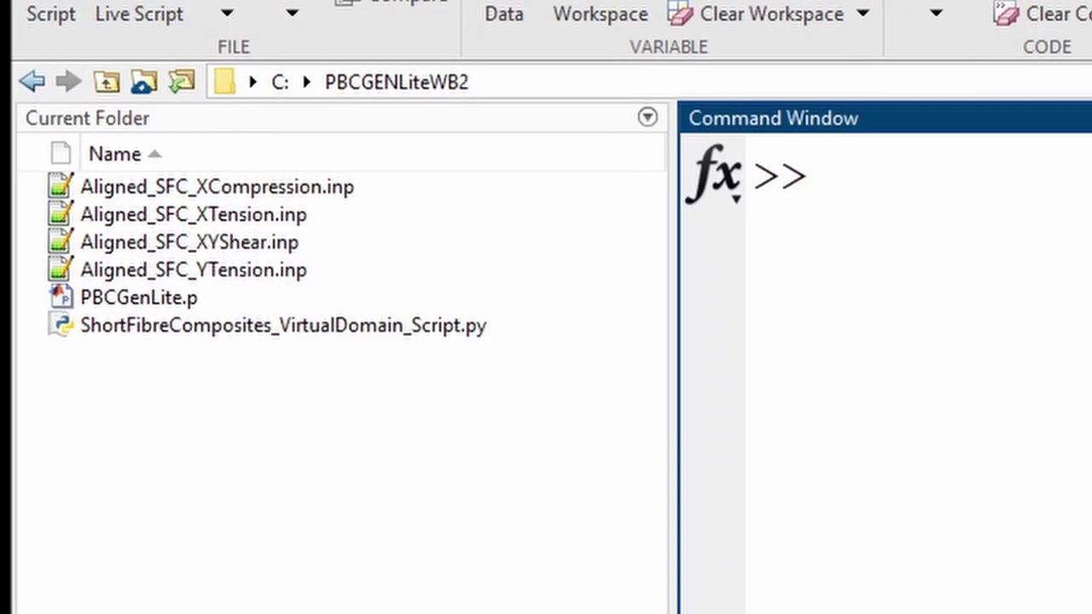
pyautogui.click(620, 85)
pyautogui.hotkey('ctrl', 'a')
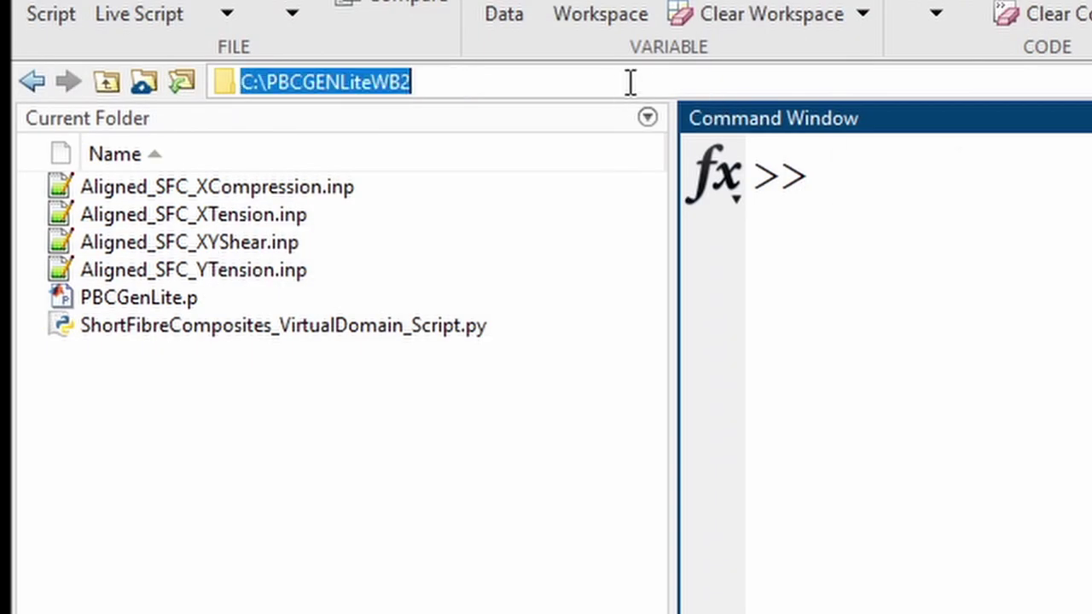
pyautogui.hotkey('ctrl', 'v')
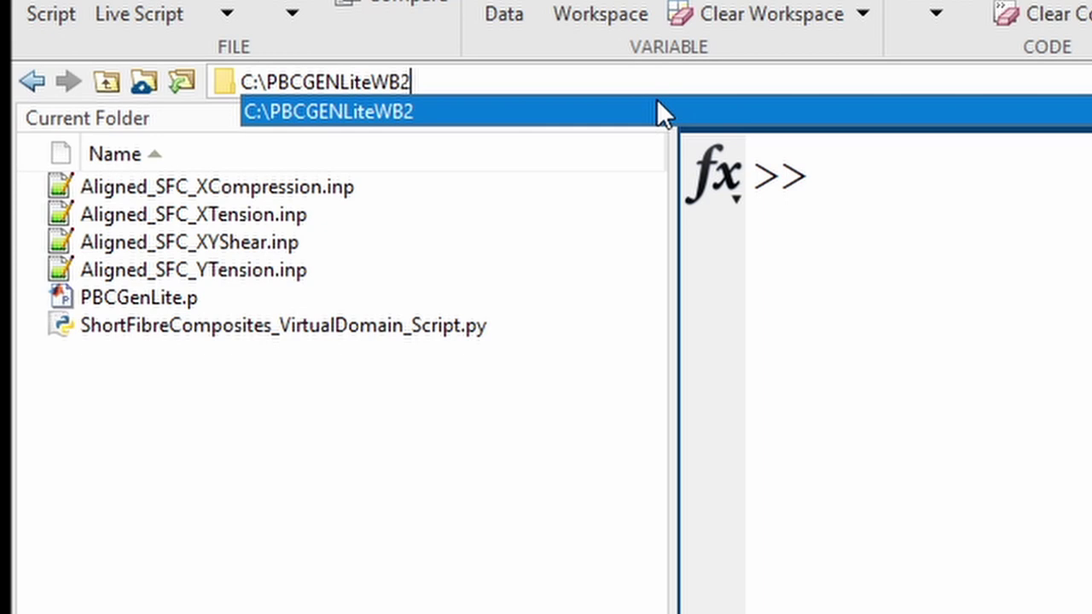
pyautogui.press('Return')
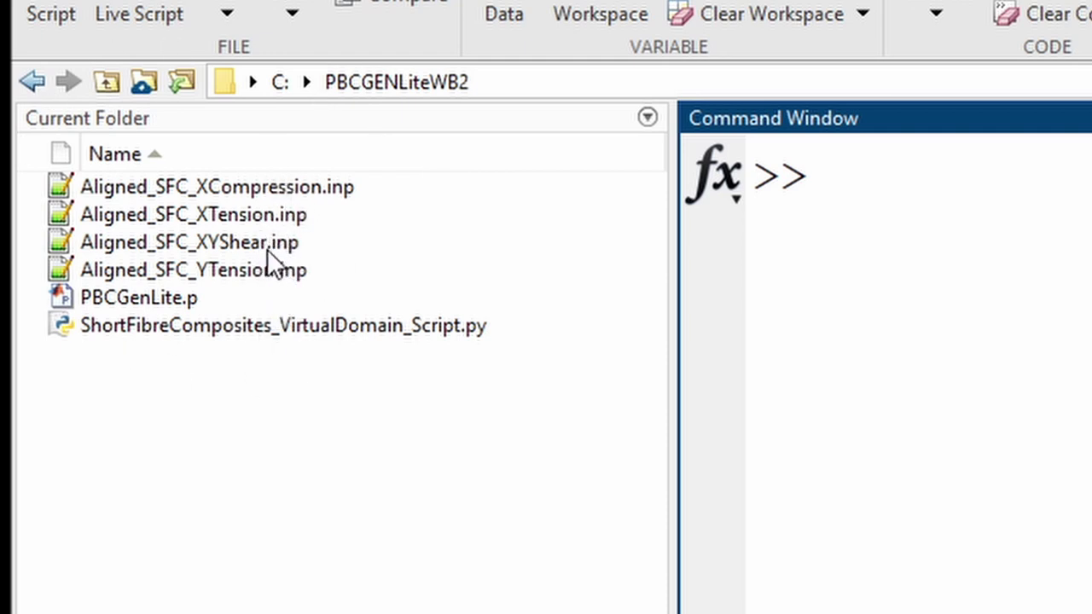
# Run PBCGenLite from the MATLAB command window on the Aligned_SFC_XTension input file to impose periodic boundary conditions
pyautogui.click(164, 300)
pyautogui.click(945, 275)
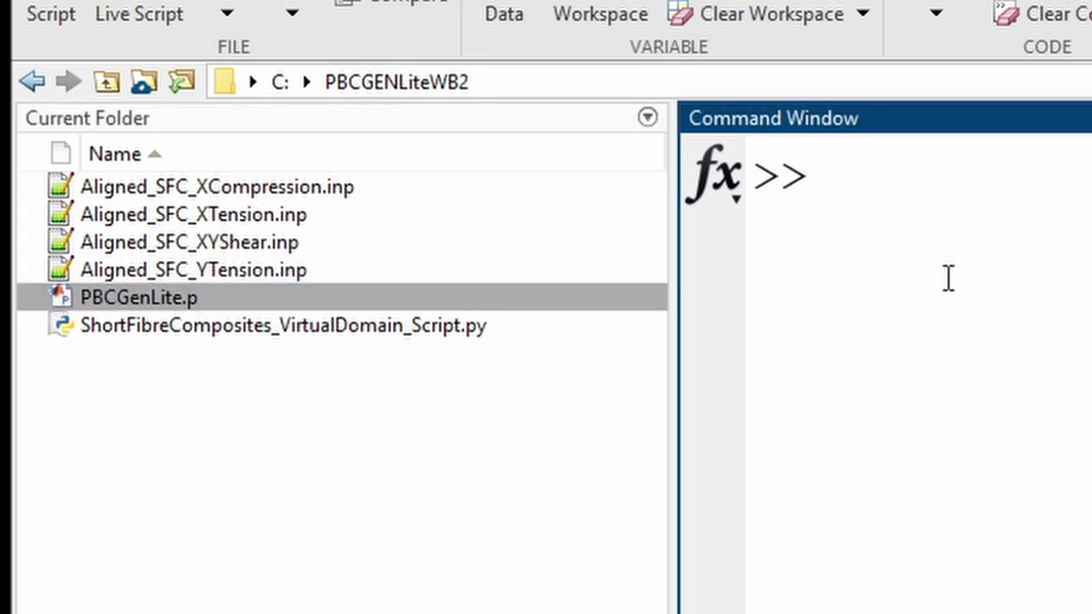
pyautogui.write('P')
pyautogui.write('BC')
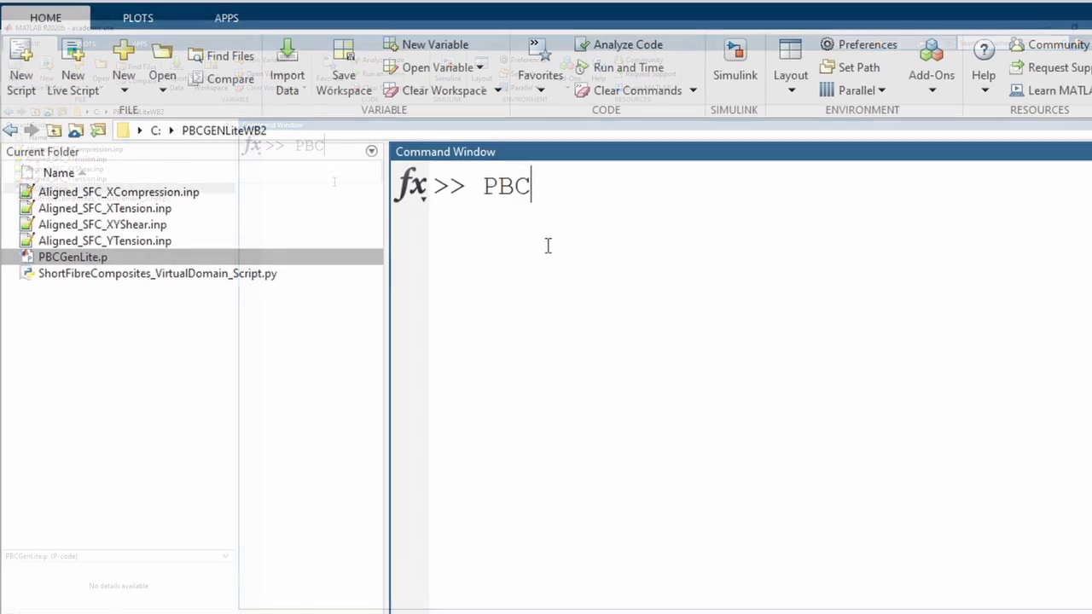
pyautogui.write('GenLite')
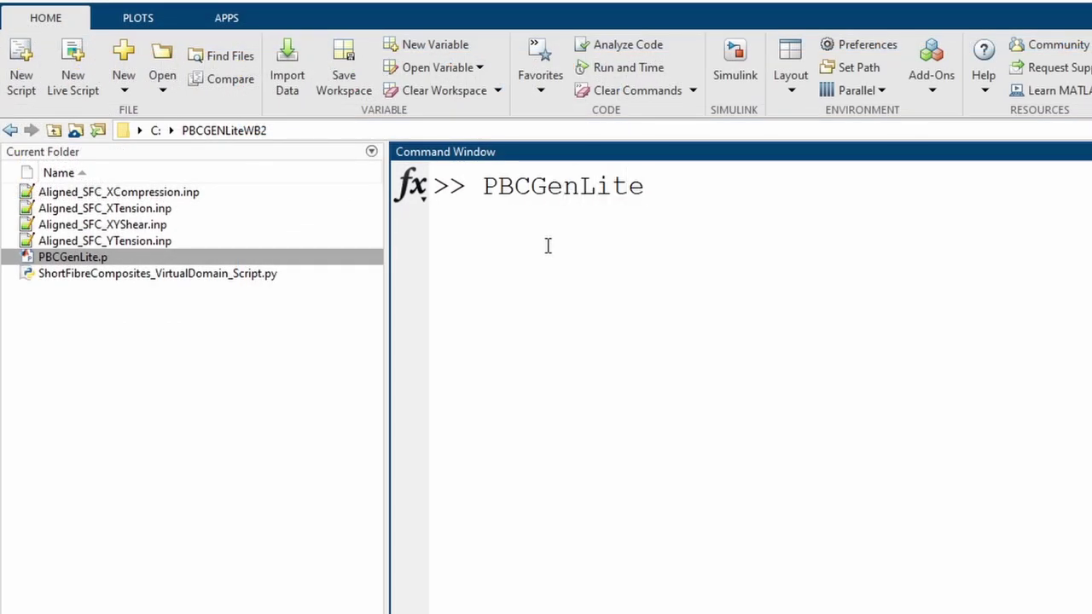
pyautogui.press('Return')
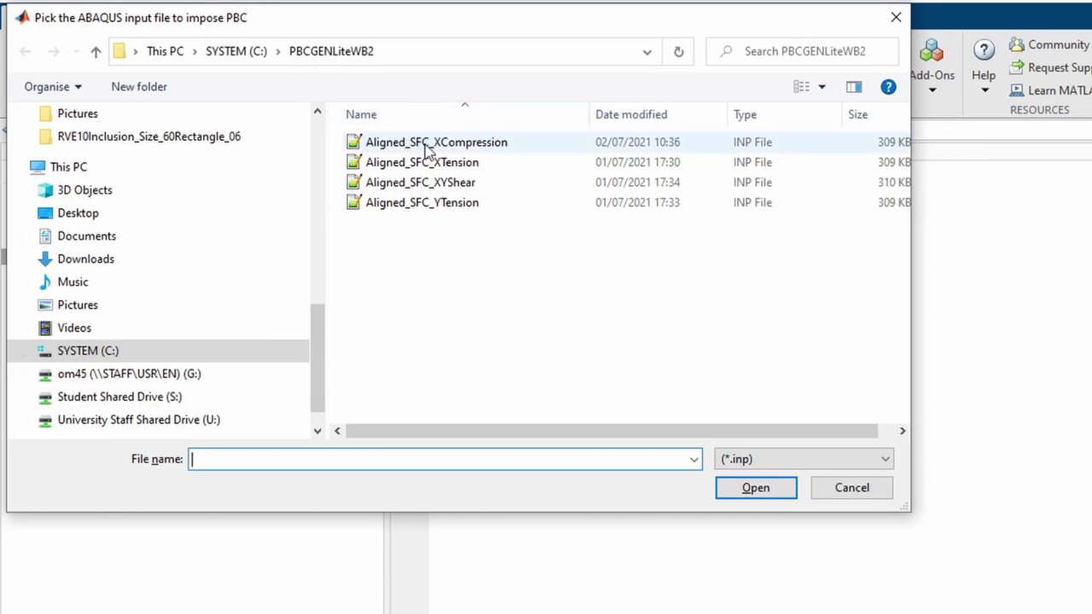
pyautogui.click(461, 164)
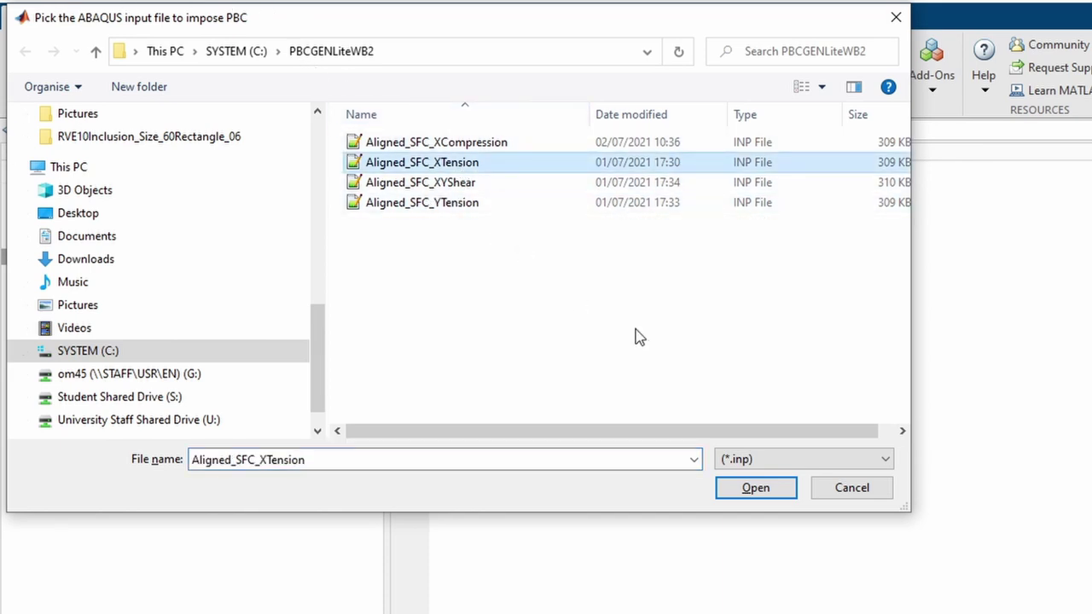
pyautogui.click(776, 484)
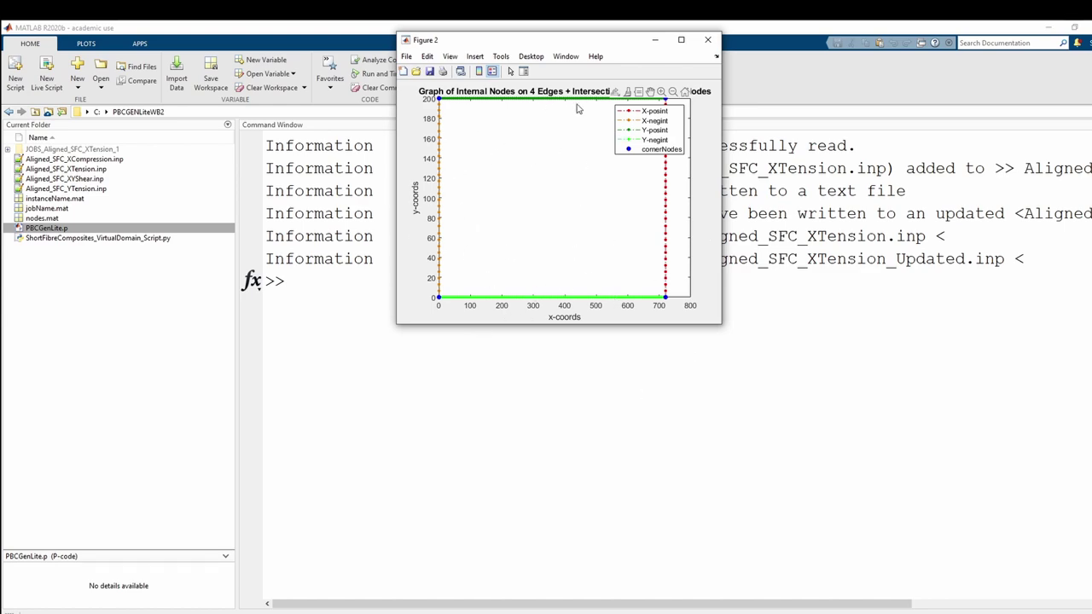
# View the edge-node graph and the faces-and-corner-nodes graph, and close both figures
pyautogui.moveTo(558, 43); pyautogui.dragTo(790, 120)
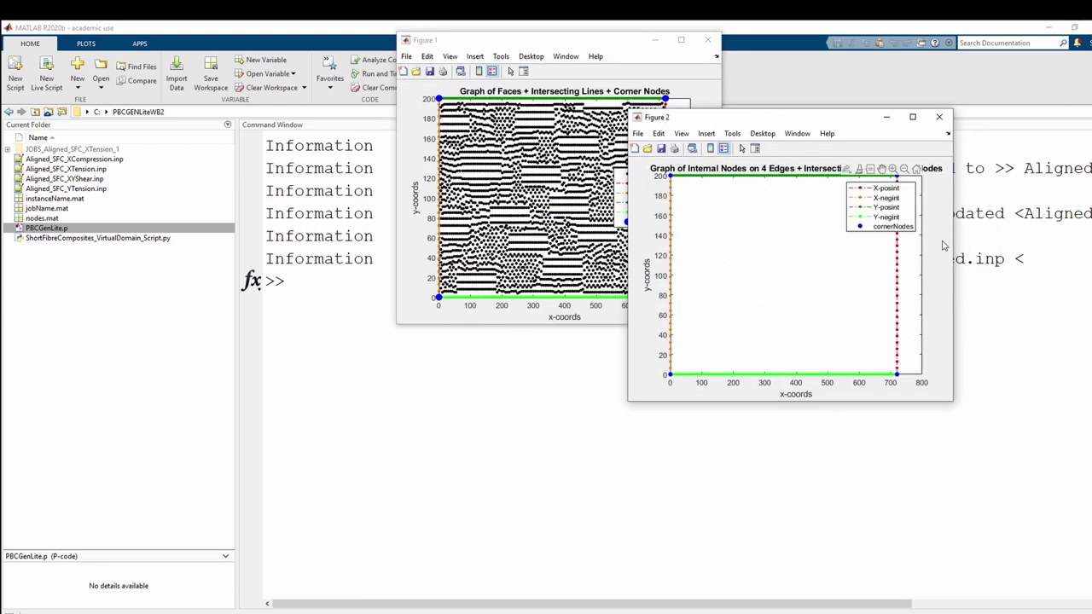
pyautogui.click(939, 116)
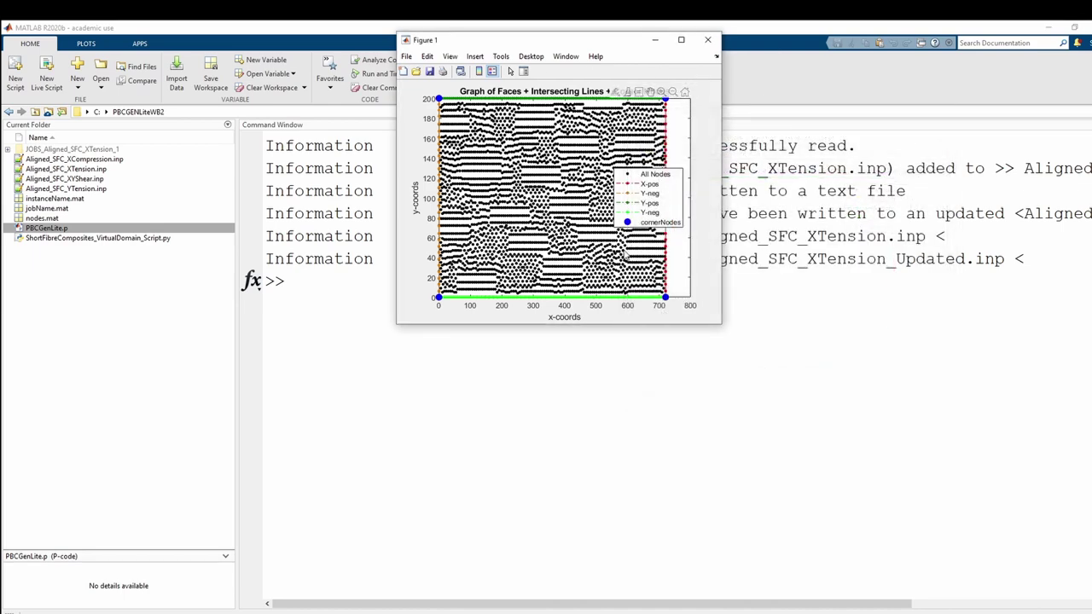
pyautogui.click(710, 41)
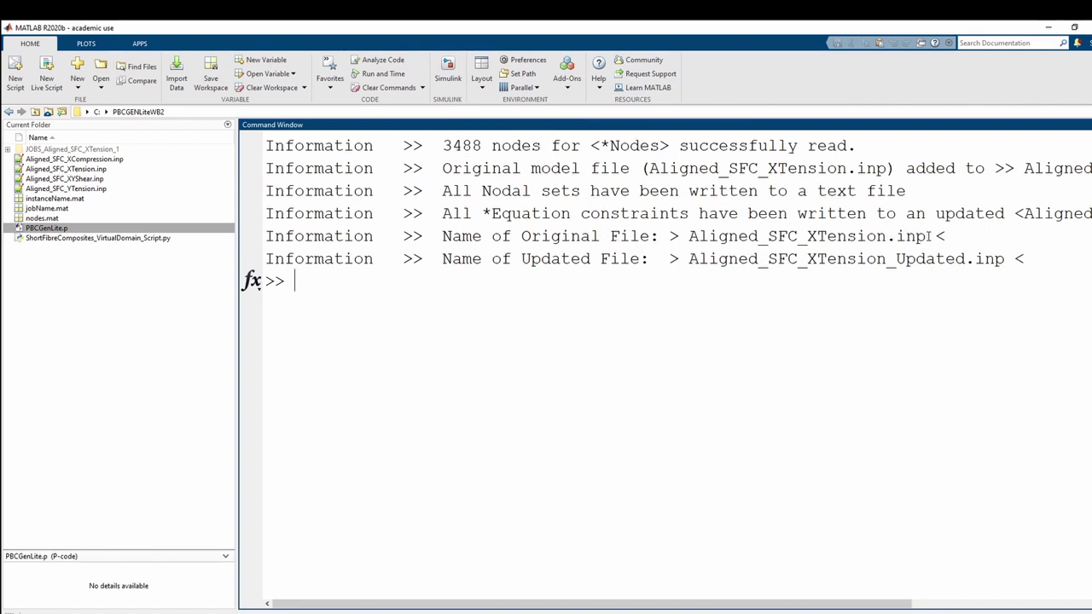
# Highlight the updated input file's name in the output and clear the command window with clc
pyautogui.moveTo(926, 236); pyautogui.dragTo(1006, 258)
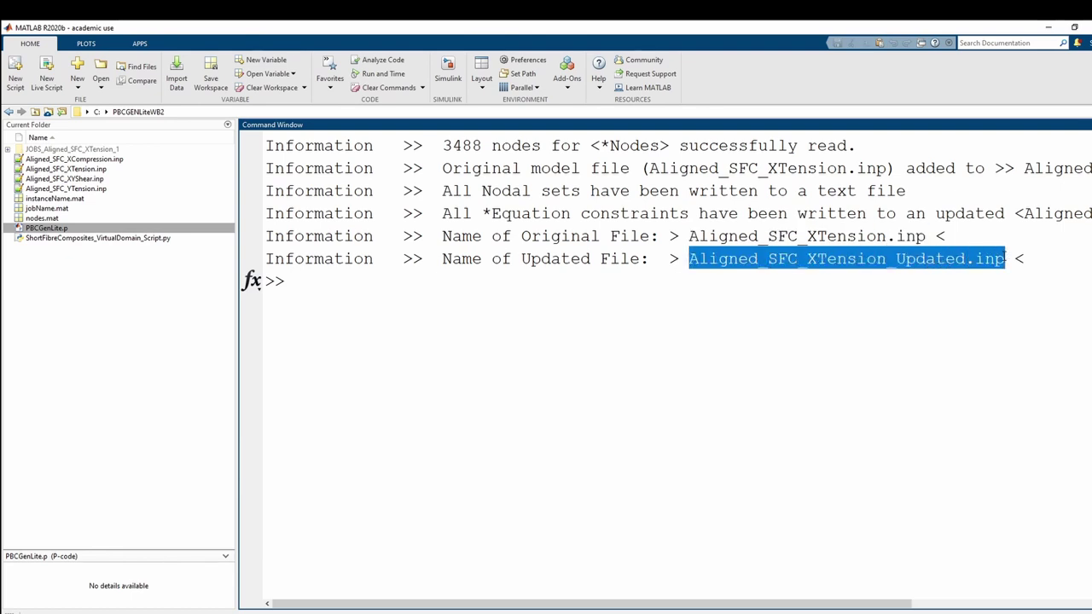
pyautogui.click(602, 310)
pyautogui.write('clc')
pyautogui.press('Return')
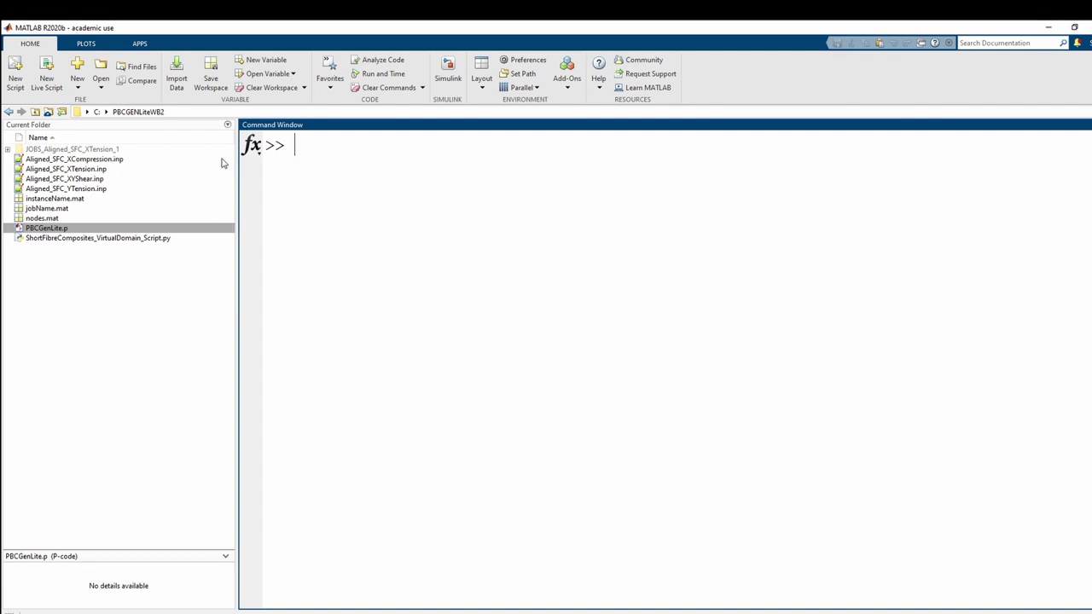
# Change MATLAB's current directory to the JOBS_Aligned_SFC_XTension_1 folder with the cd command
pyautogui.click(88, 152)
pyautogui.click(365, 178)
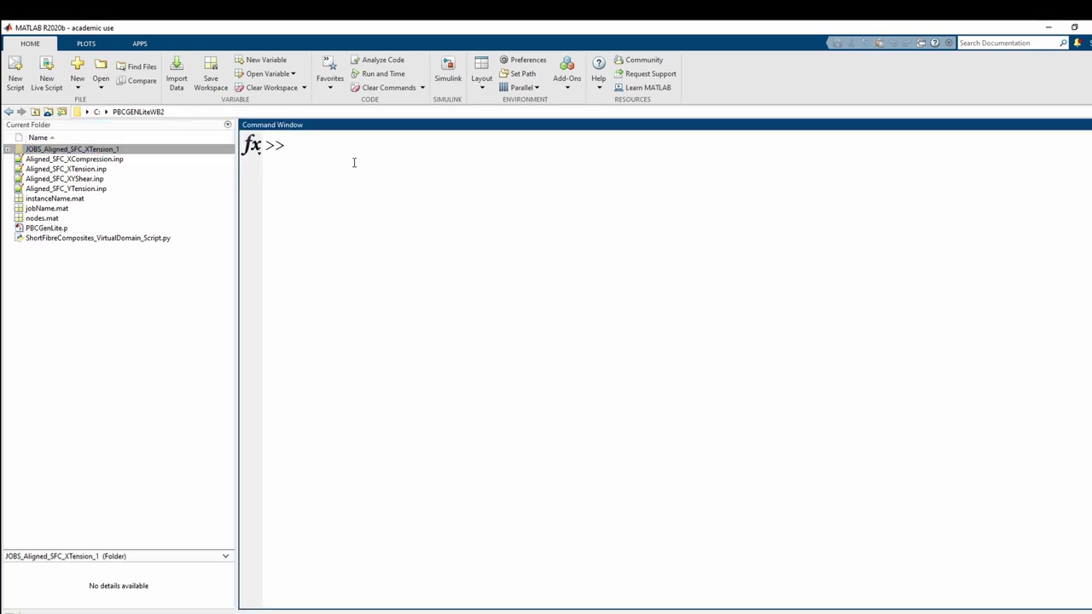
pyautogui.write('cd JOBS')
pyautogui.press('Tab')
pyautogui.press('Return')
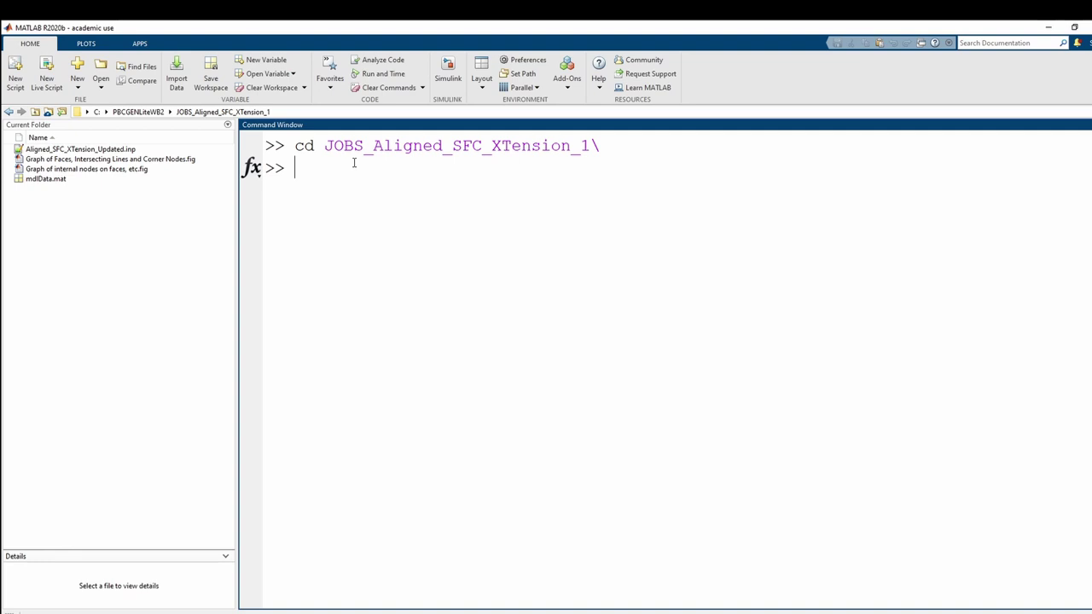
# Copy the updated input file's name and run "!abaqus job=Aligned_SFC_XTension_Updated interactive" in the command window
pyautogui.rightClick(106, 150)
pyautogui.click(148, 258)
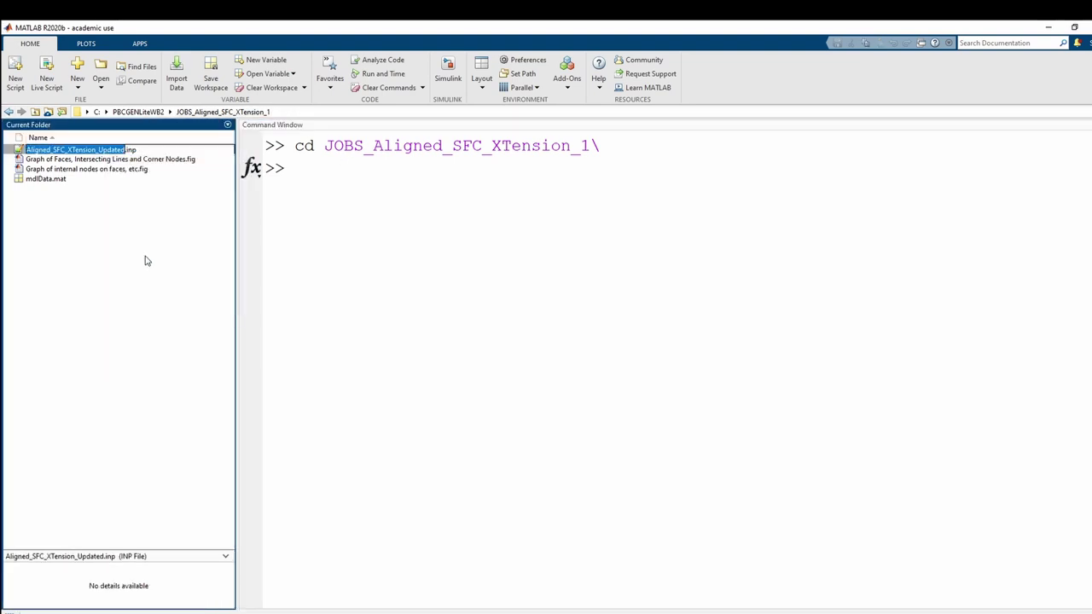
pyautogui.click(328, 179)
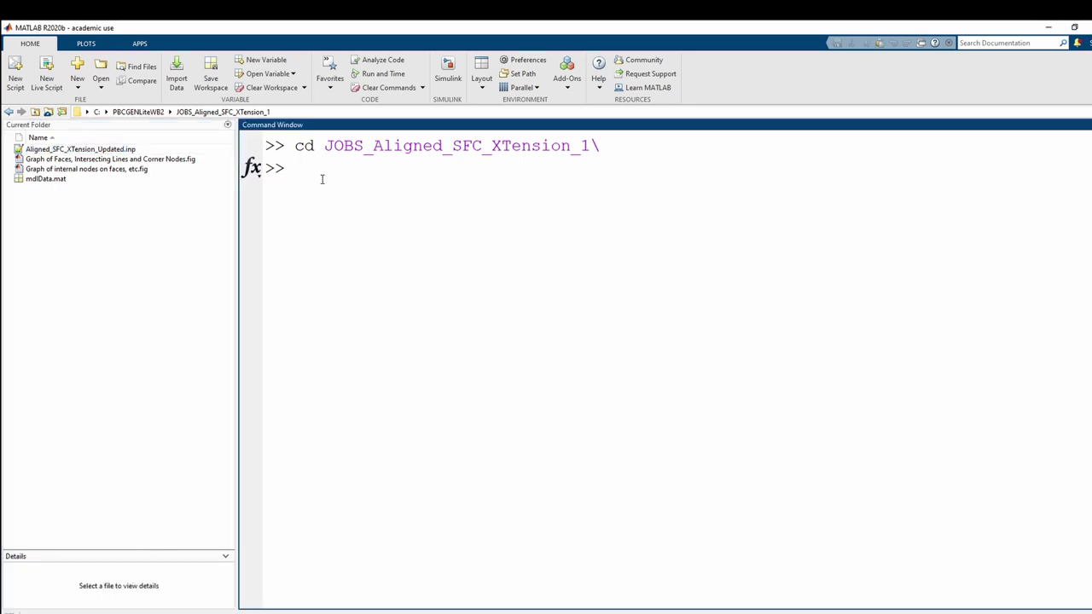
pyautogui.write('!abaqus job=Aligned_SFC_XTension_Updated interactive')
pyautogui.press('Return')
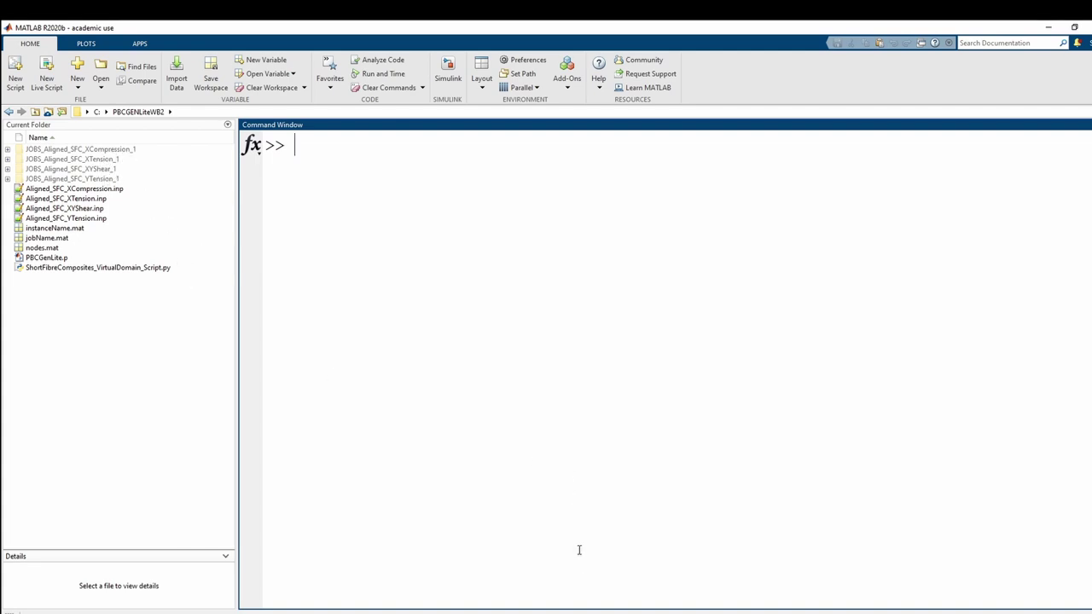
# Switch to Abaqus/CAE and open the output database Aligned_SFC_XTension_Updated.odb from the JOBS_Aligned_SFC_XTension_1 folder in PBCGENLiteWB2
pyautogui.click(556, 611)
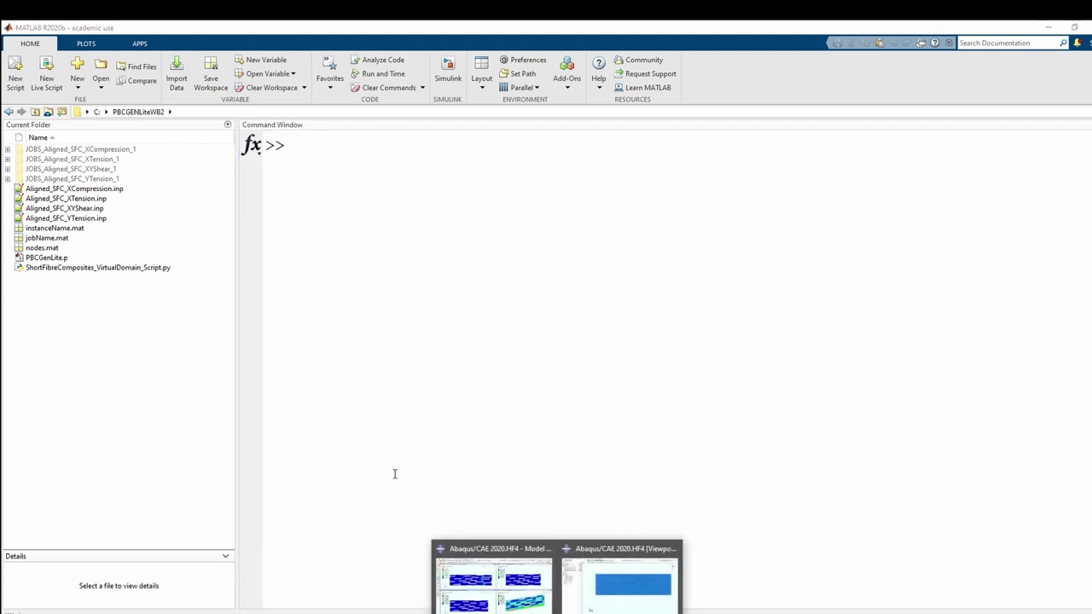
pyautogui.click(585, 588)
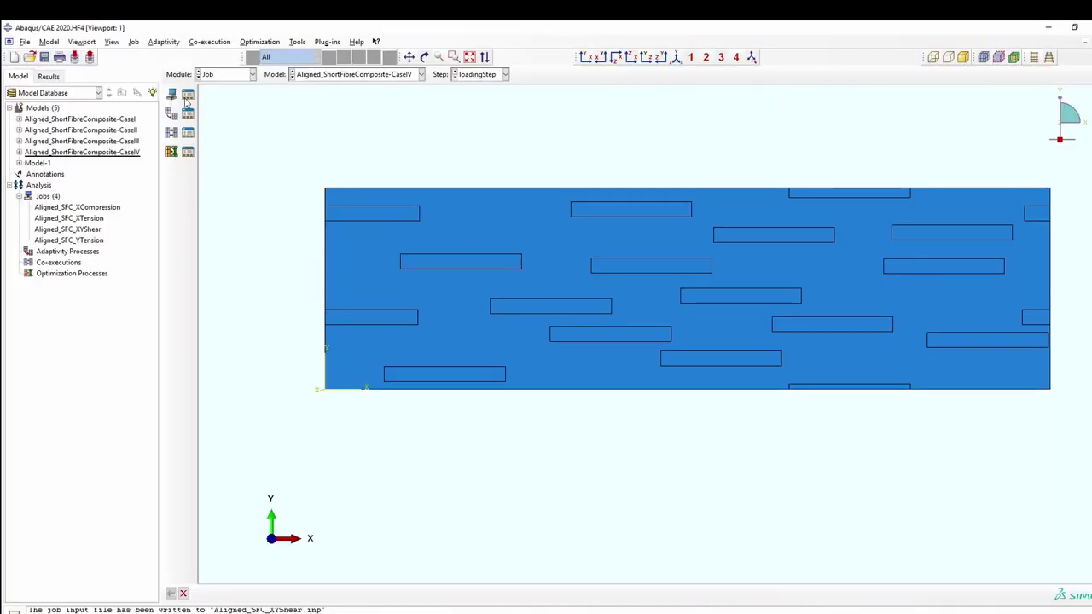
pyautogui.click(29, 56)
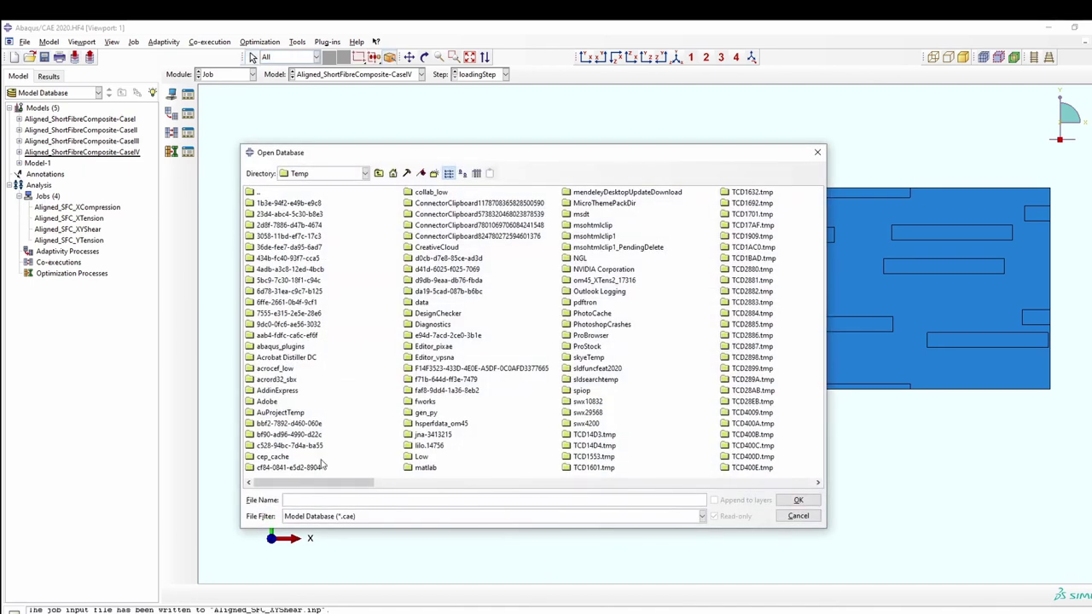
pyautogui.hotkey('ctrl', 'v')
pyautogui.press('Return')
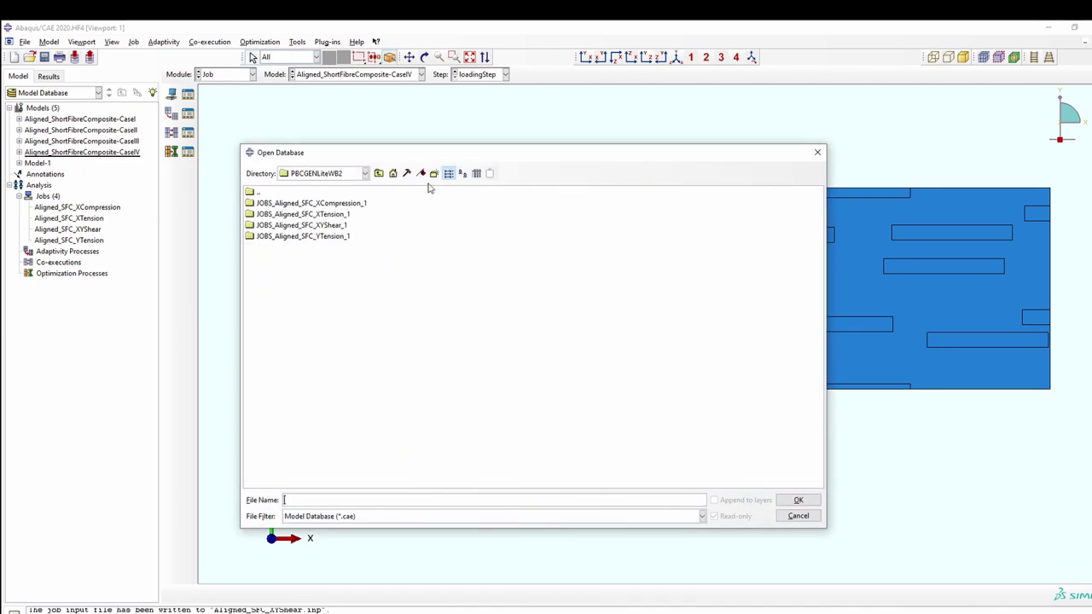
pyautogui.doubleClick(337, 215)
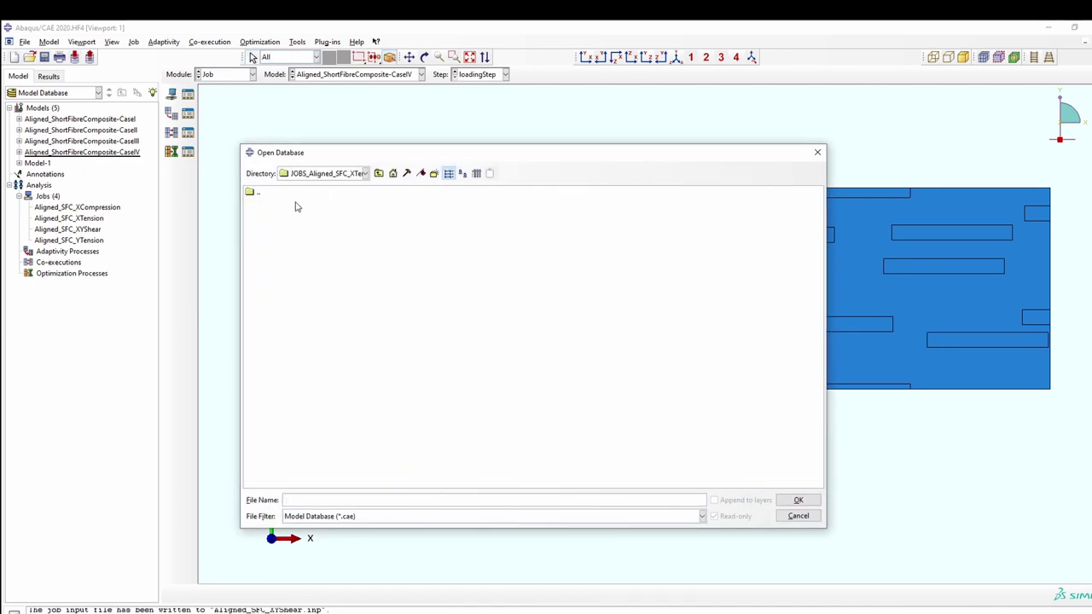
pyautogui.click(358, 517)
pyautogui.click(322, 541)
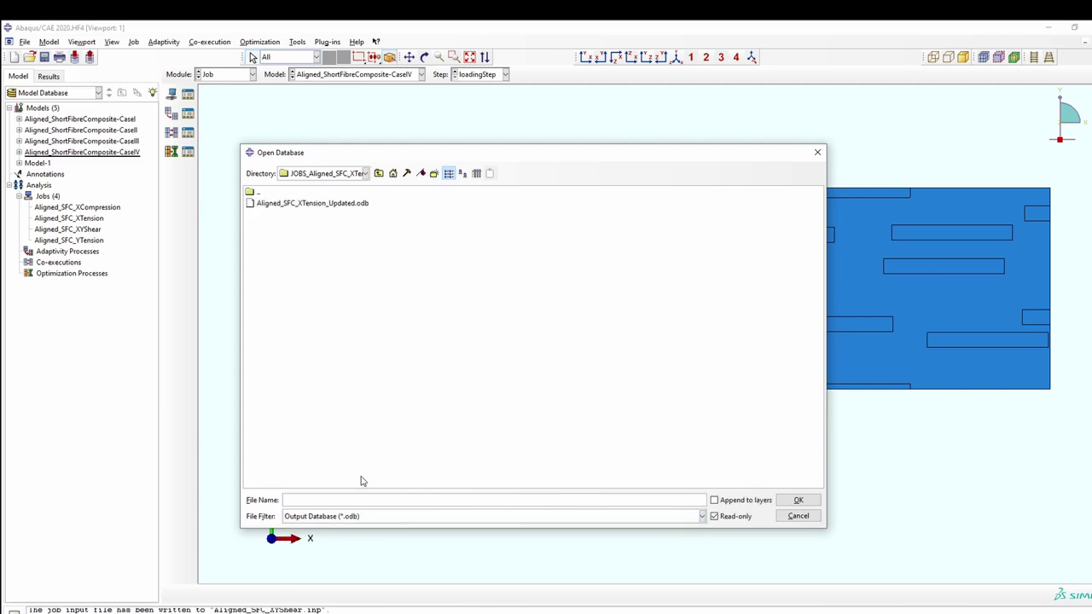
pyautogui.click(345, 203)
pyautogui.doubleClick(346, 203)
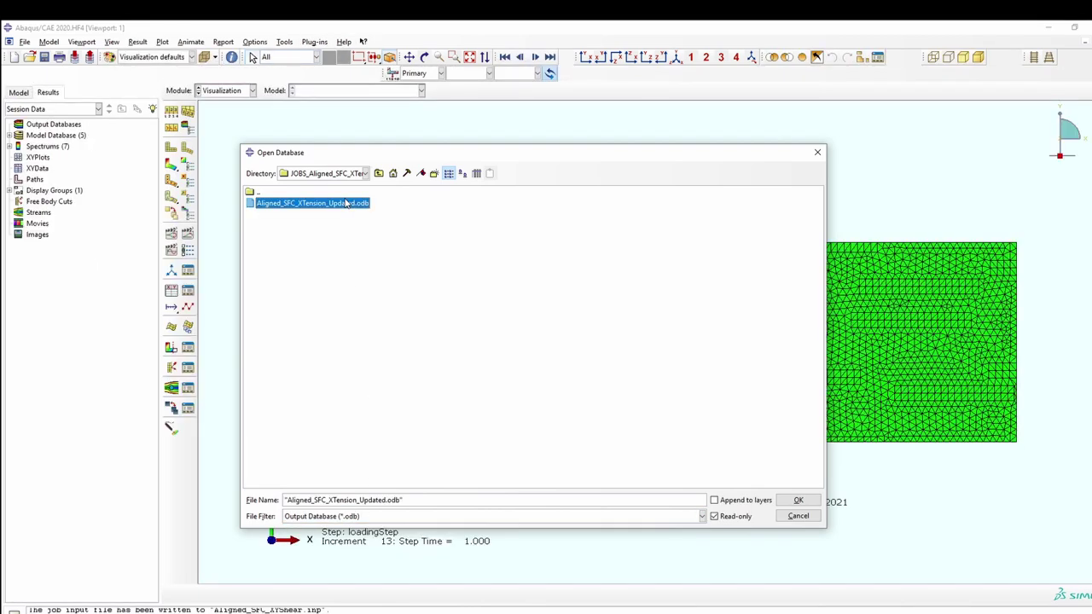
# Contour the Mises stress on the deformed X-tension model and animate its time history at a slower frame rate
pyautogui.click(171, 165)
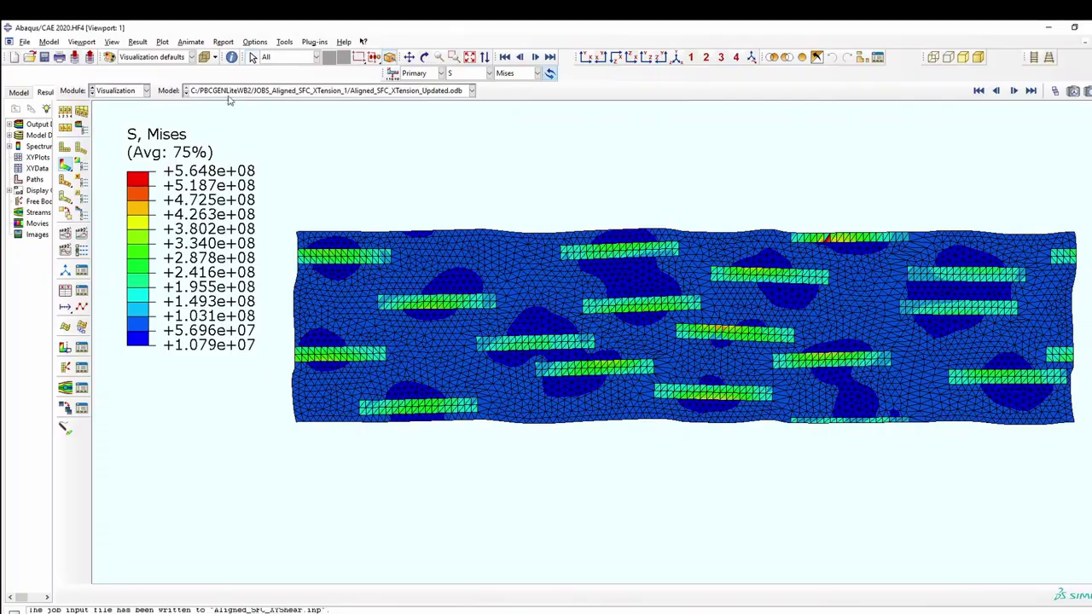
pyautogui.click(81, 232)
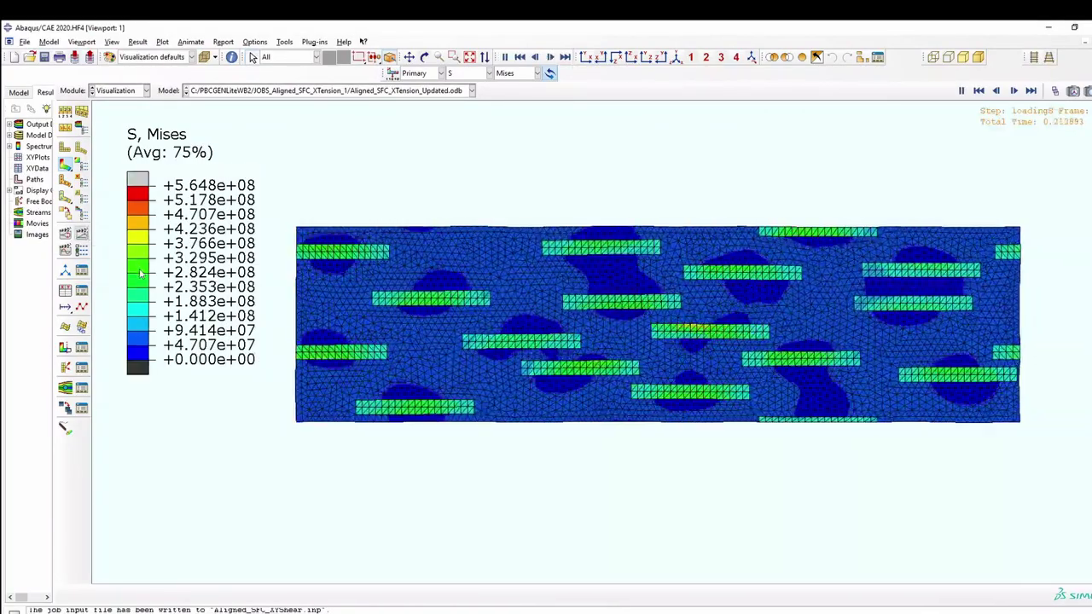
pyautogui.click(81, 249)
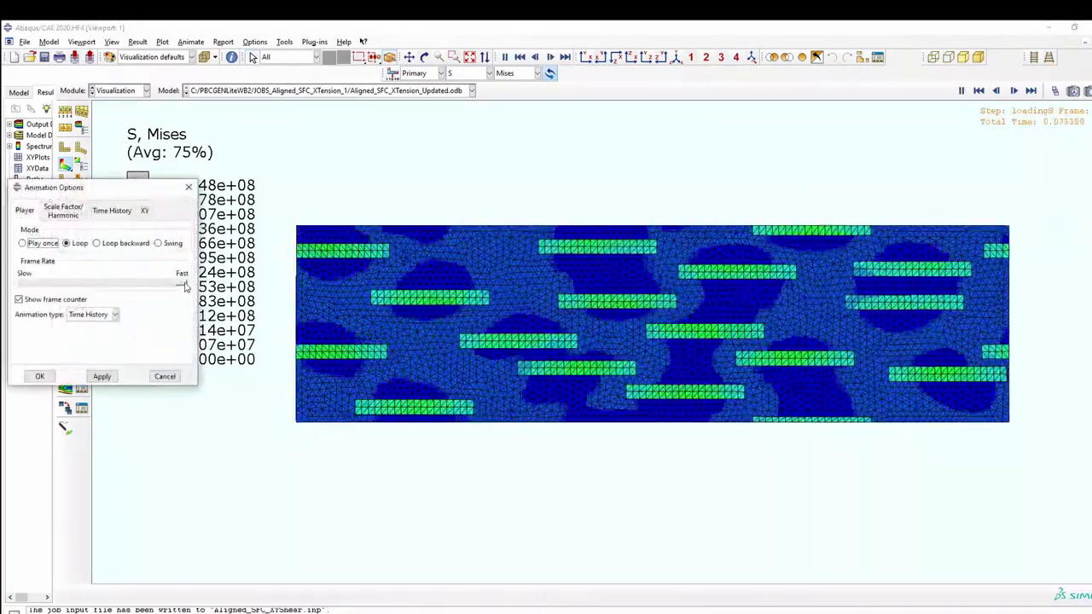
pyautogui.moveTo(184, 287); pyautogui.dragTo(66, 287)
pyautogui.click(39, 376)
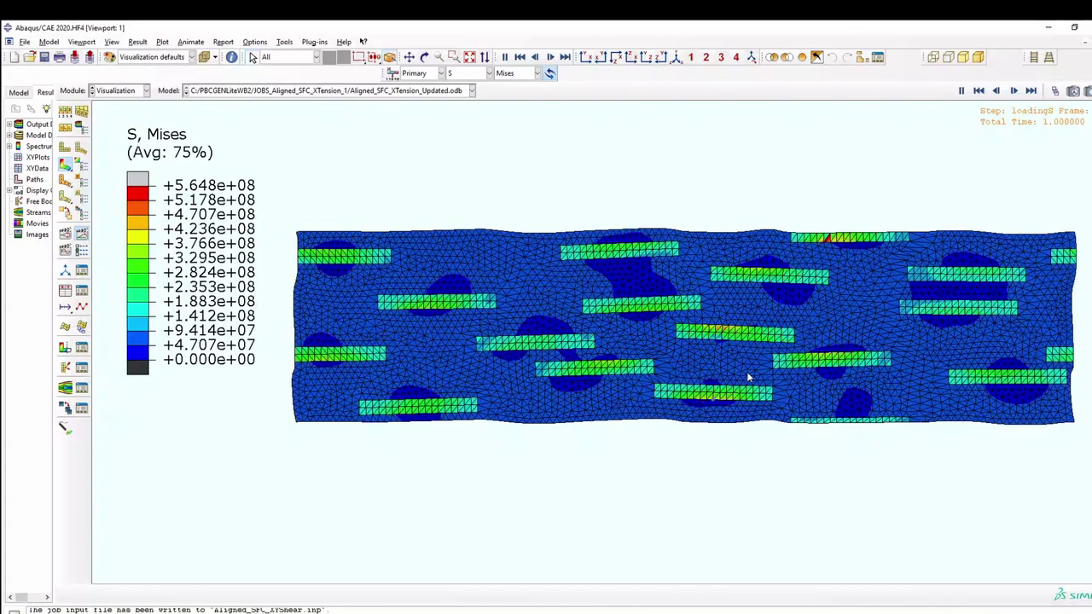
# Switch the contoured output of the X-tension results to plastic strain PE, Max. In-Plane Principal
pyautogui.click(488, 73)
pyautogui.click(473, 108)
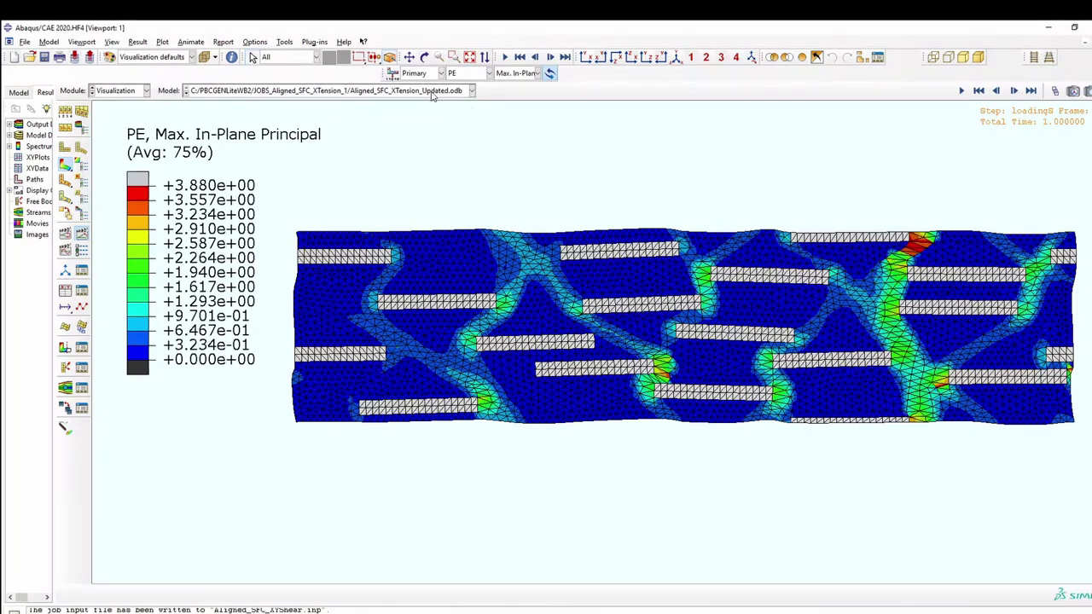
# Open Aligned_SFC_YTension_Updated.odb from the JOBS_Aligned_SFC_YTension_1 folder and position the model clear of the contour legend
pyautogui.click(29, 56)
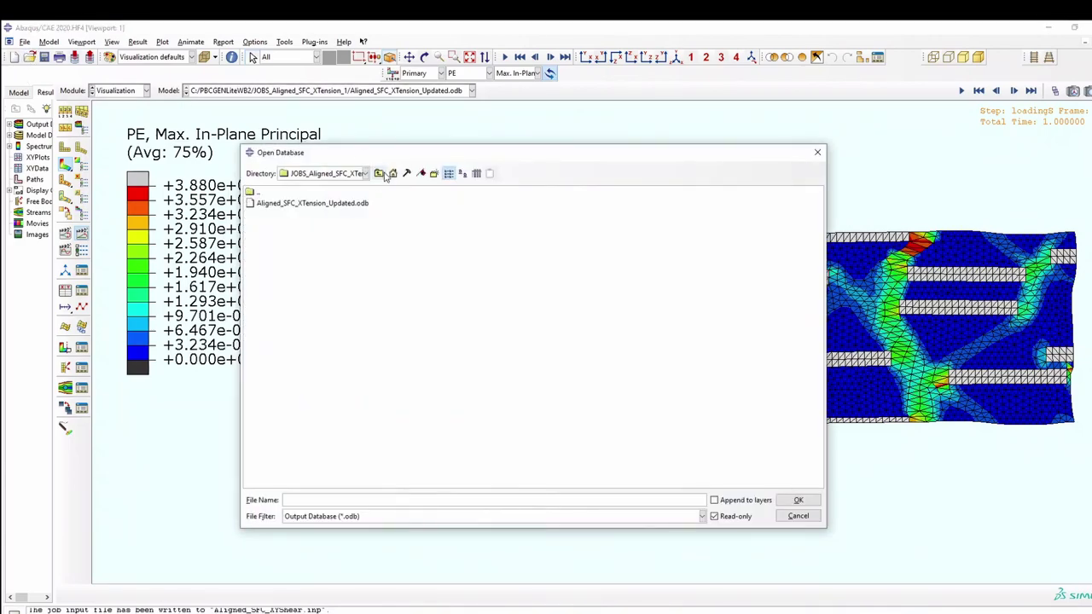
pyautogui.click(381, 174)
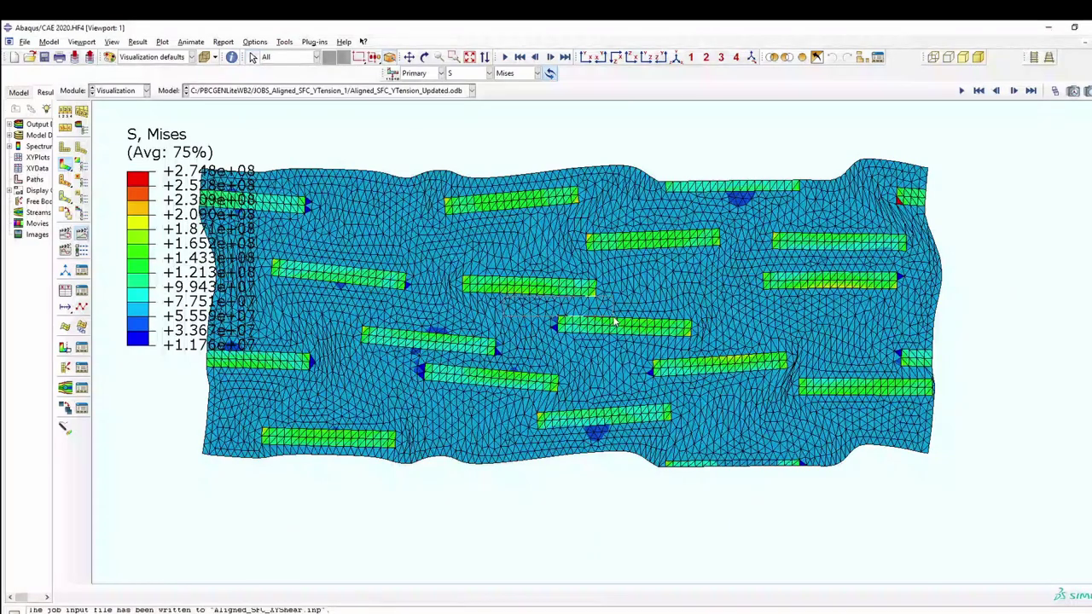
pyautogui.click(409, 57)
pyautogui.moveTo(474, 226); pyautogui.dragTo(582, 251)
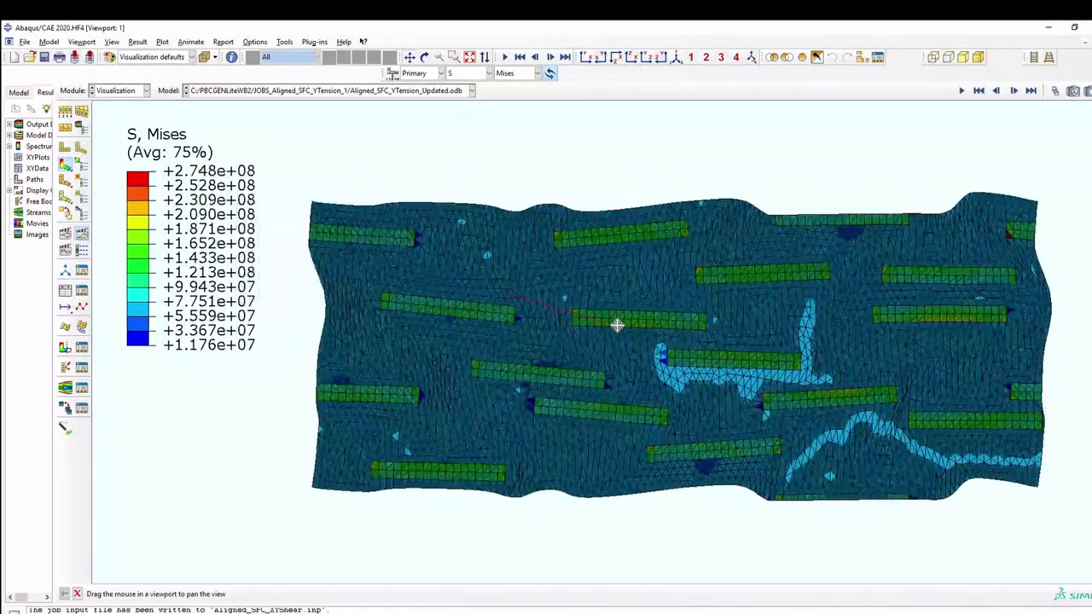
pyautogui.rightClick(570, 141)
pyautogui.click(602, 197)
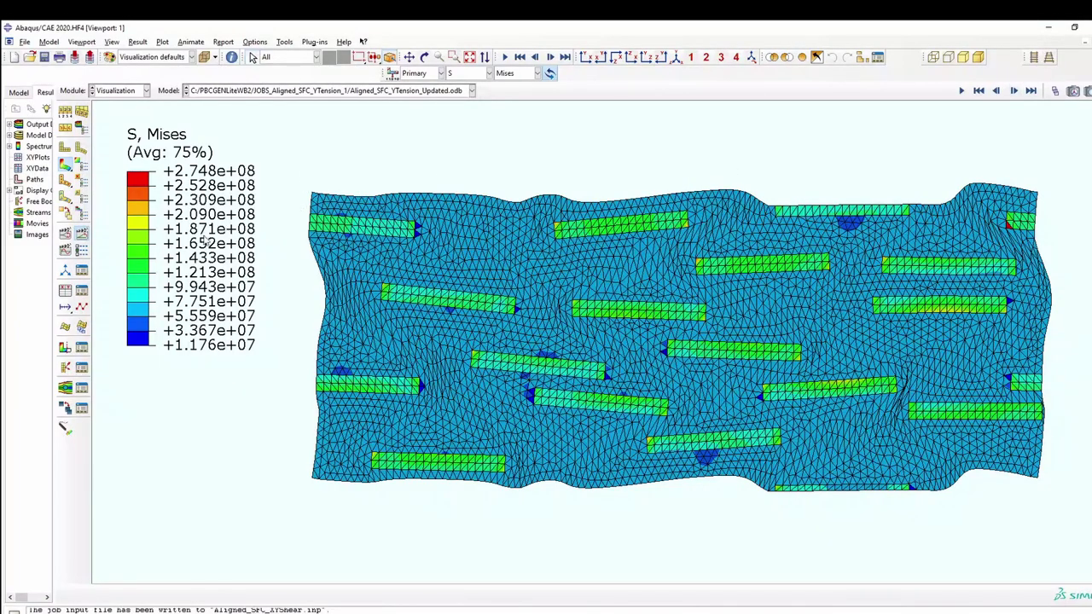
# Animate the Y-tension time history with plastic strain PE contours and stop at the last frame
pyautogui.click(80, 235)
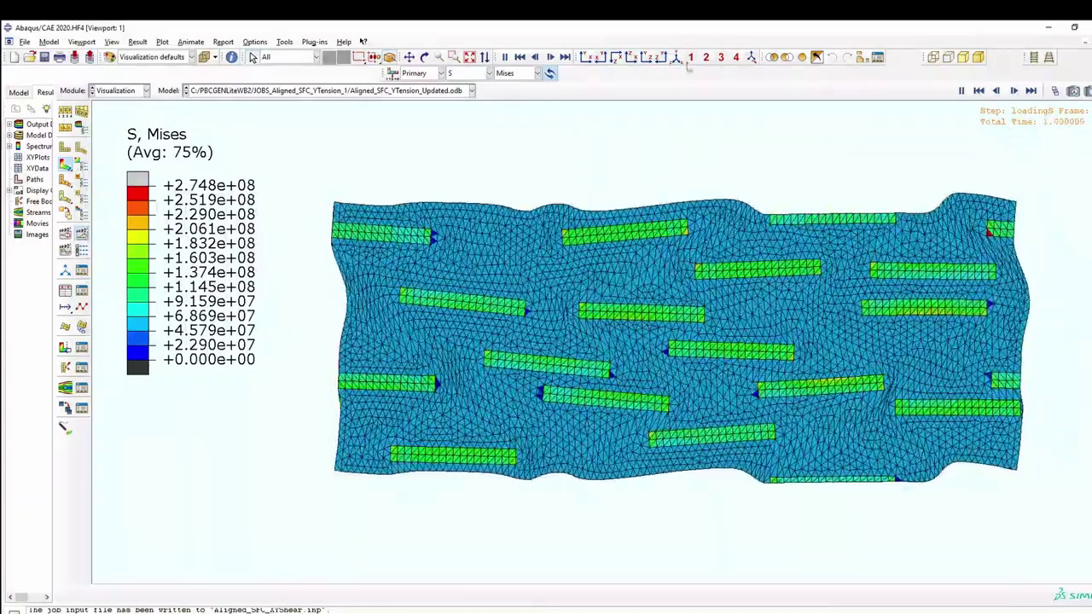
pyautogui.click(488, 73)
pyautogui.click(461, 109)
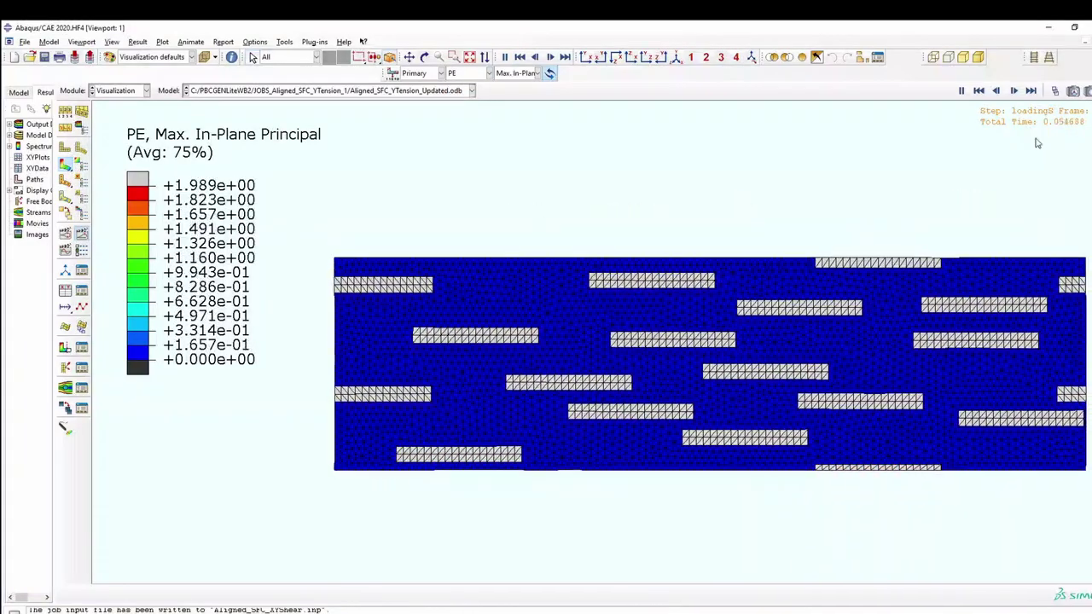
pyautogui.click(1030, 90)
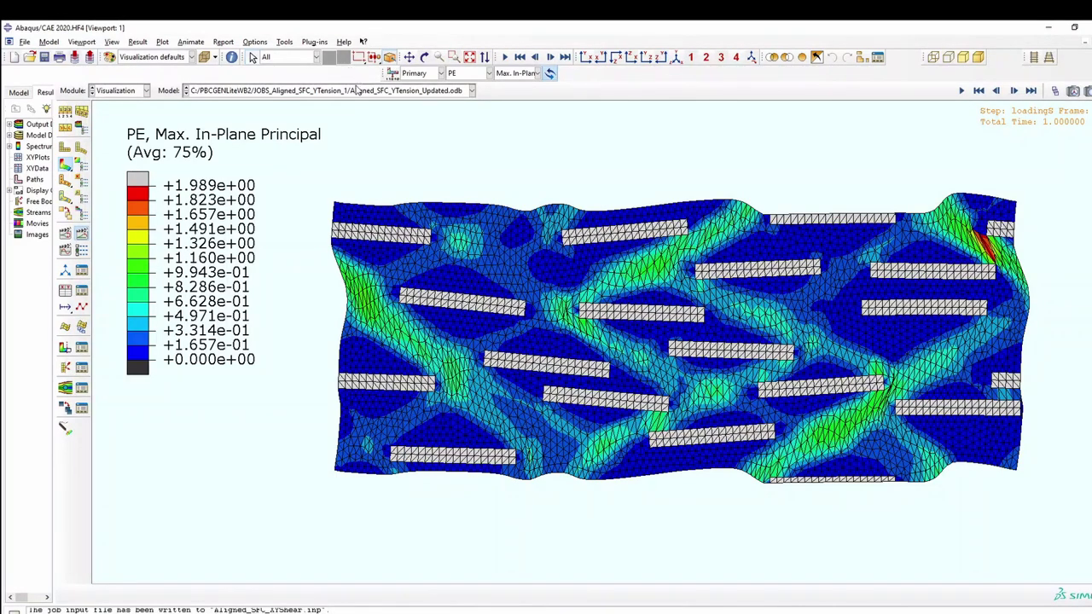
# Open Aligned_SFC_XYShear_Updated.odb from the JOBS_Aligned_SFC_XYShear_1 folder and position the model clear of the contour legend
pyautogui.click(29, 57)
pyautogui.doubleClick(249, 192)
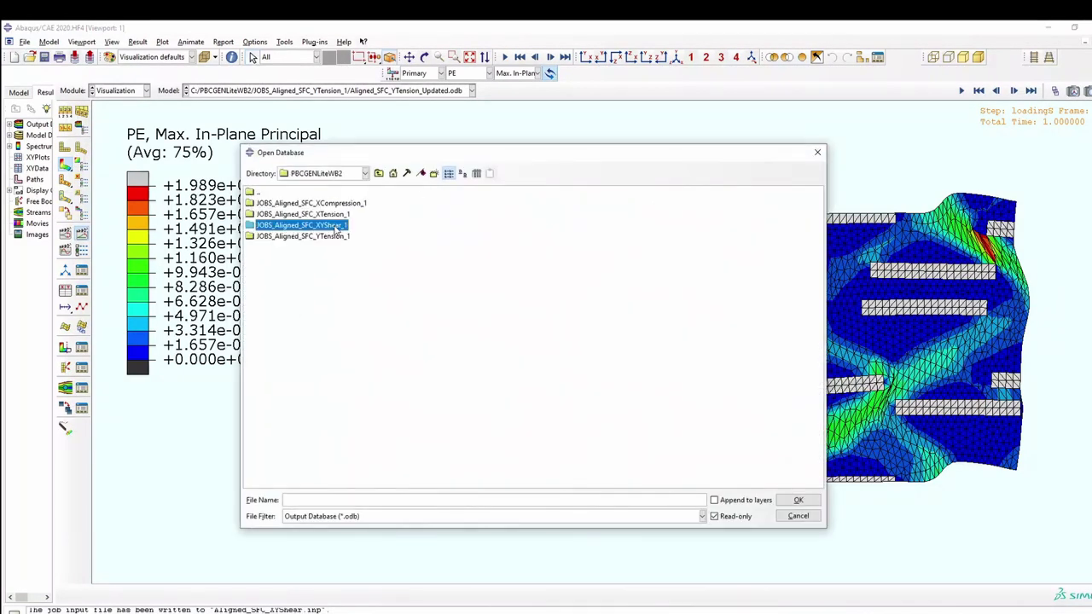
pyautogui.doubleClick(333, 221)
pyautogui.doubleClick(328, 203)
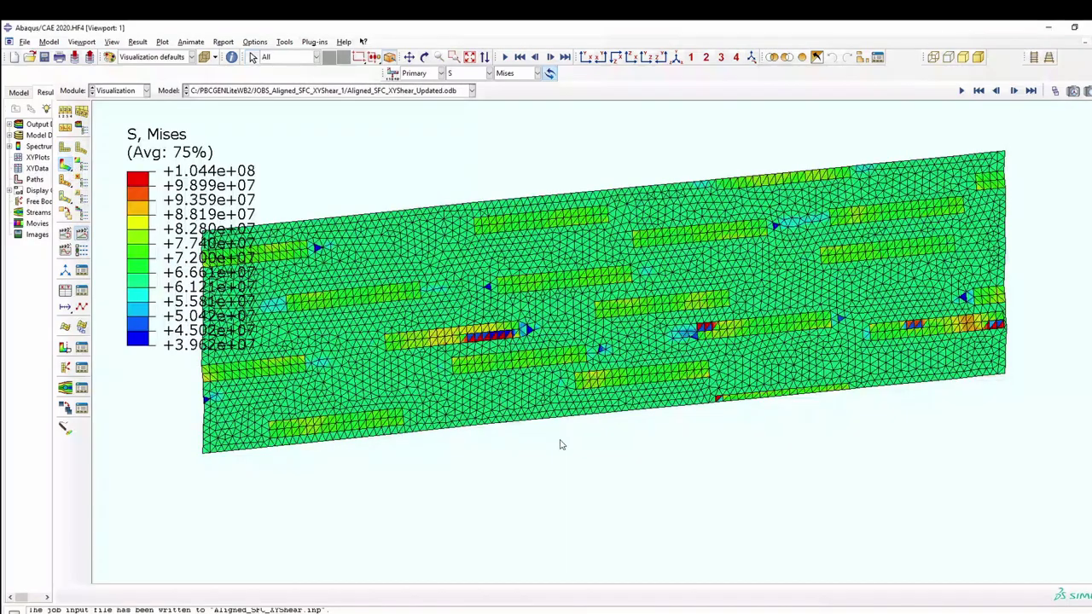
pyautogui.scroll(-1, 518, 246)
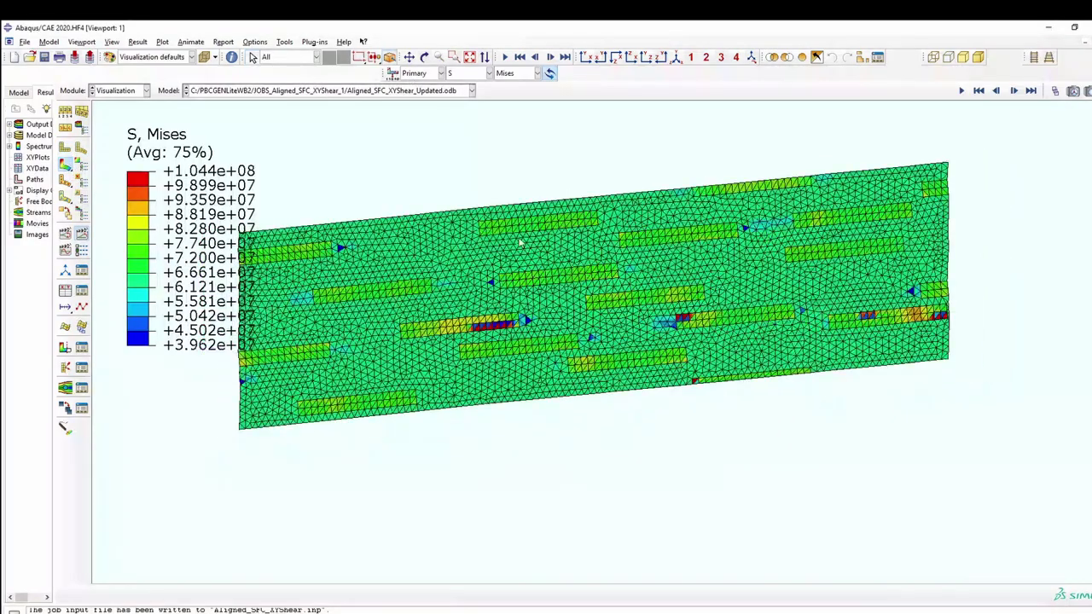
pyautogui.click(409, 56)
pyautogui.moveTo(496, 286); pyautogui.dragTo(555, 361)
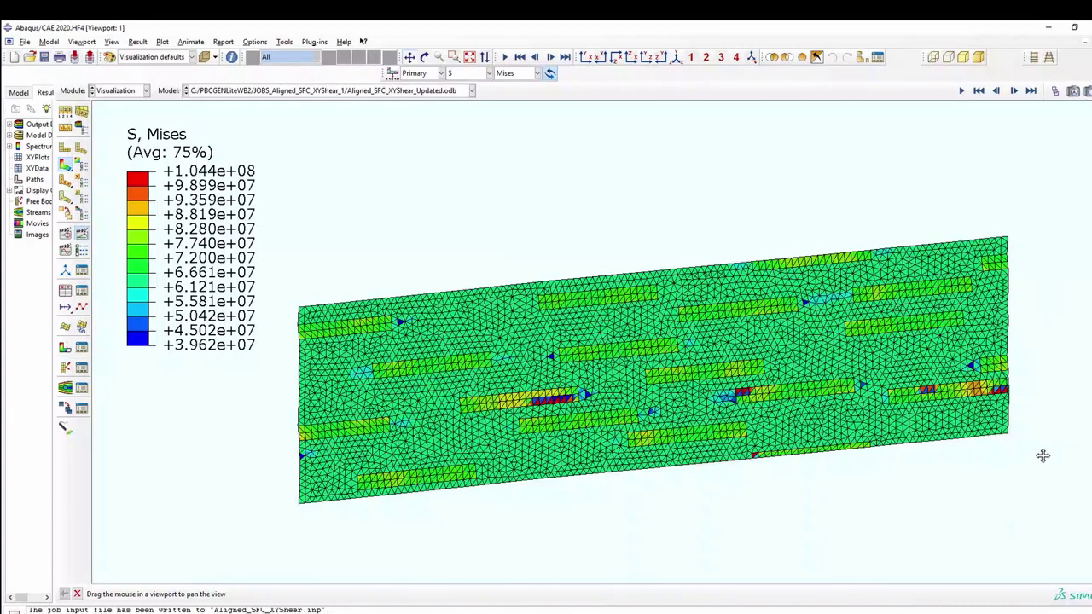
pyautogui.rightClick(951, 184)
pyautogui.click(983, 237)
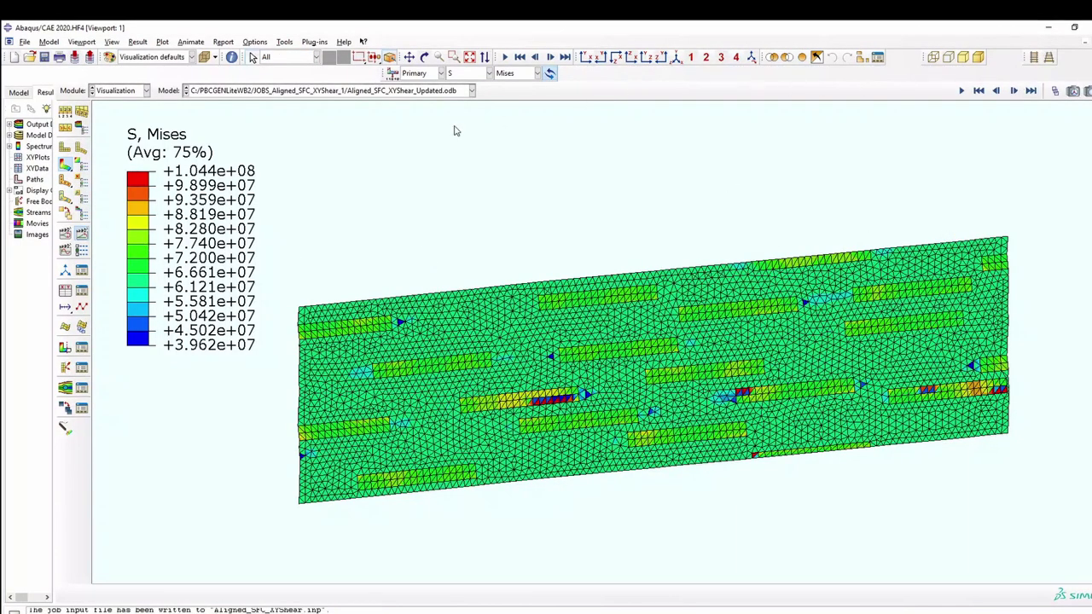
# Animate the XY-shear time history and change the contoured output to plastic strain PE
pyautogui.click(81, 234)
pyautogui.click(81, 249)
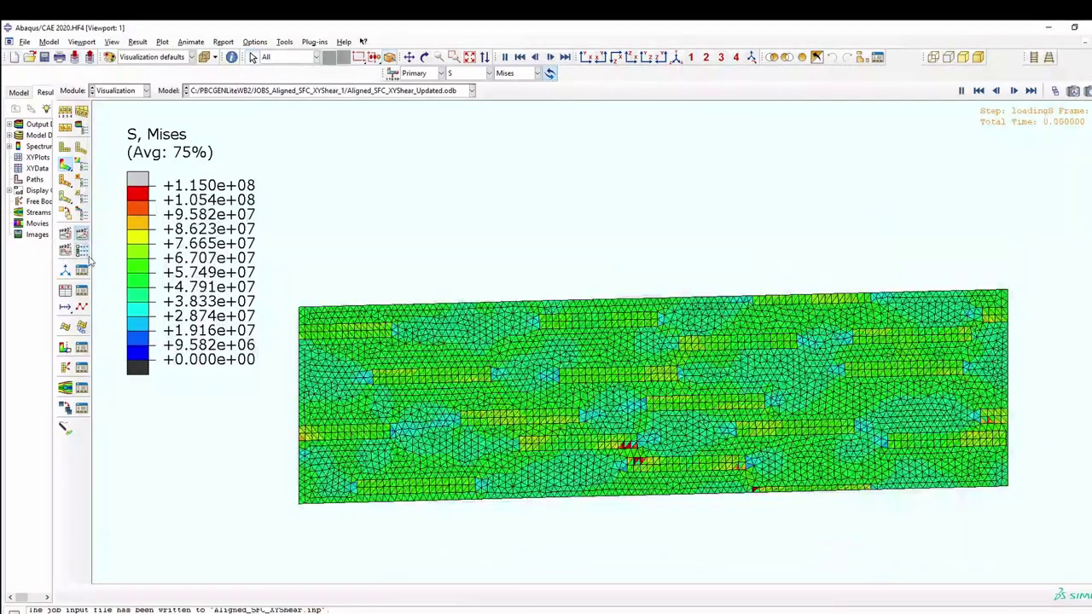
pyautogui.click(146, 384)
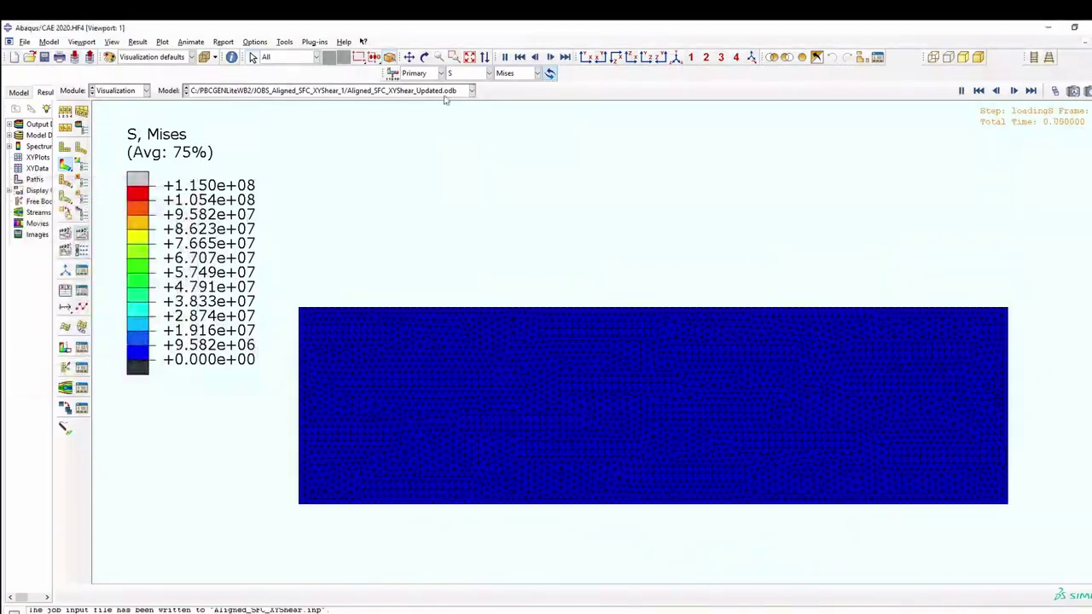
pyautogui.click(469, 74)
pyautogui.click(465, 111)
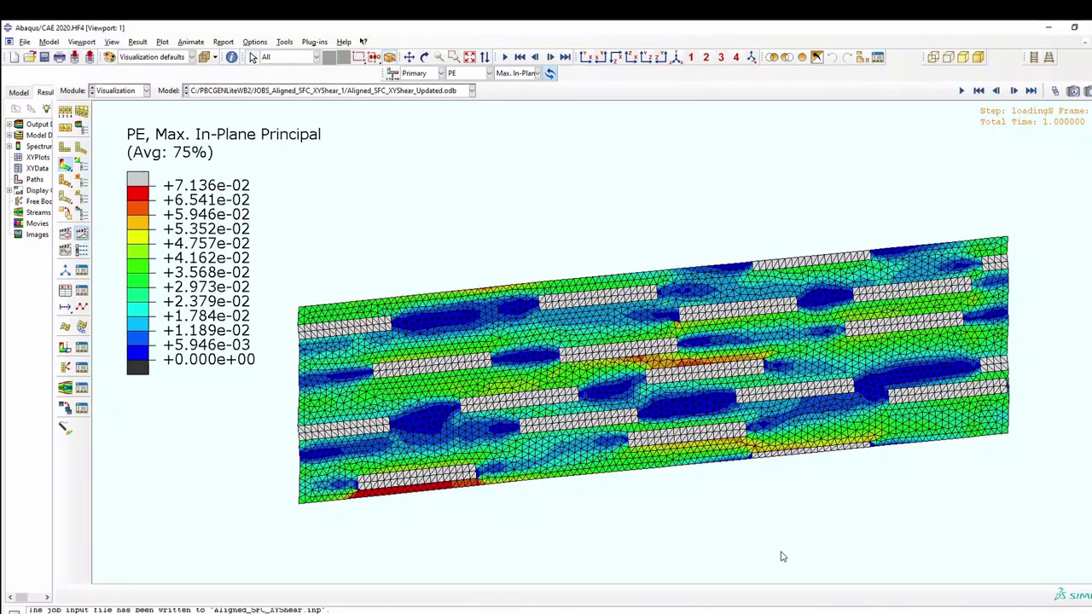
# Open Aligned_SFC_XCompression_Updated.odb from the JOBS_Aligned_SFC_XCompression_1 folder and position the model clear of the contour legend
pyautogui.click(32, 54)
pyautogui.click(378, 173)
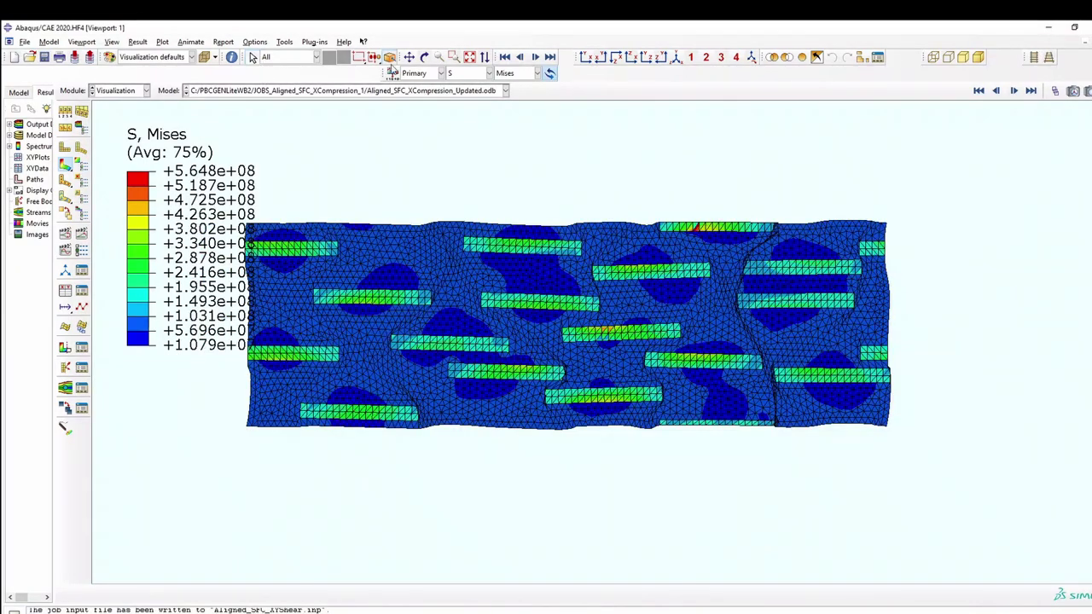
pyautogui.click(409, 57)
pyautogui.moveTo(478, 290); pyautogui.dragTo(566, 315)
pyautogui.rightClick(635, 182)
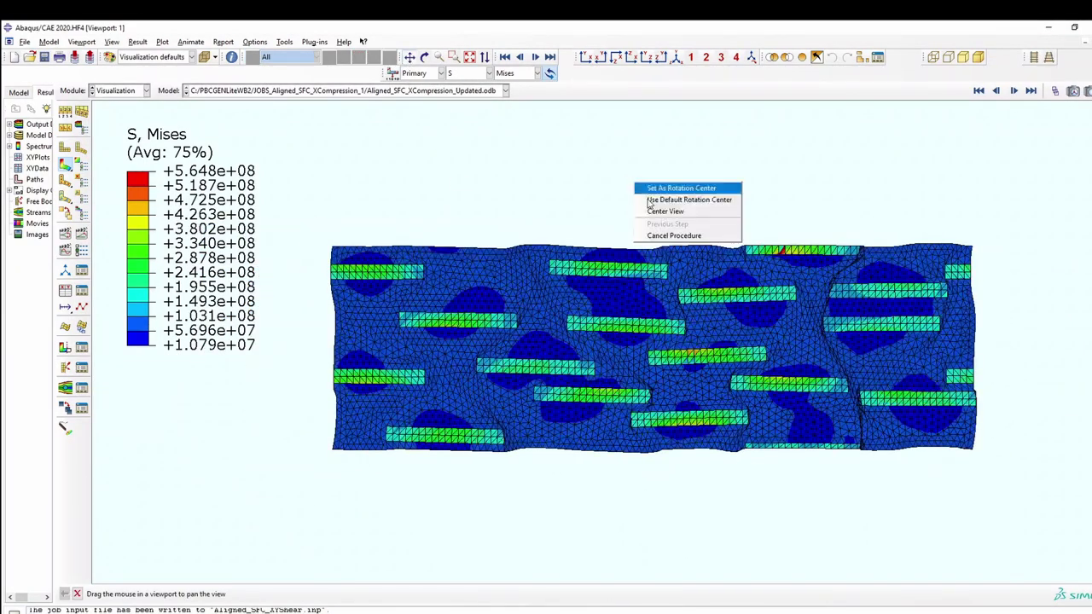
pyautogui.click(718, 236)
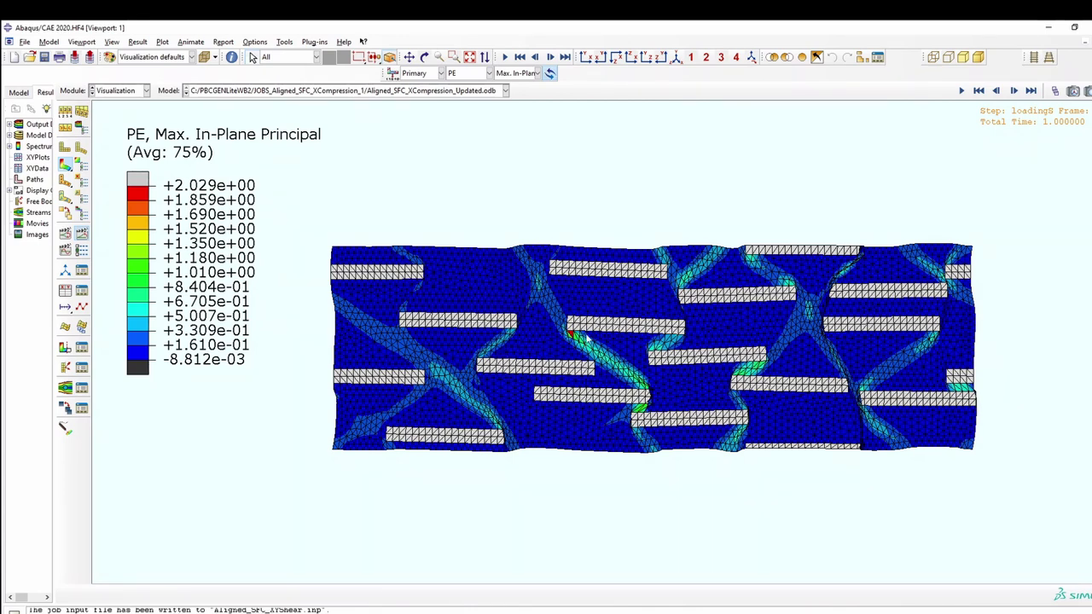
# Change the X-compression contour plot to stress S with component S11
pyautogui.click(465, 74)
pyautogui.click(467, 150)
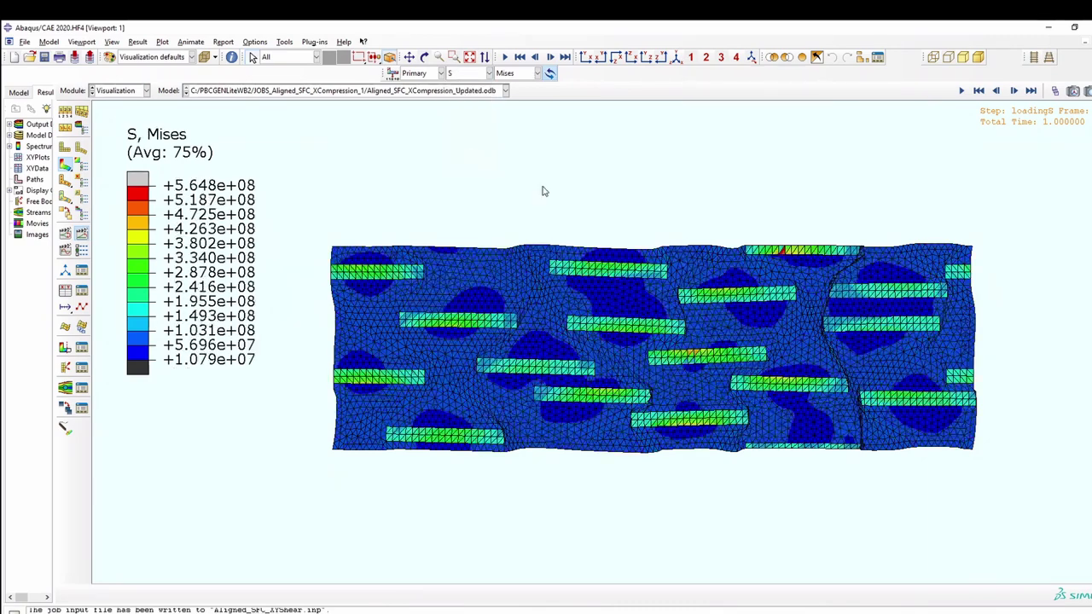
pyautogui.click(523, 73)
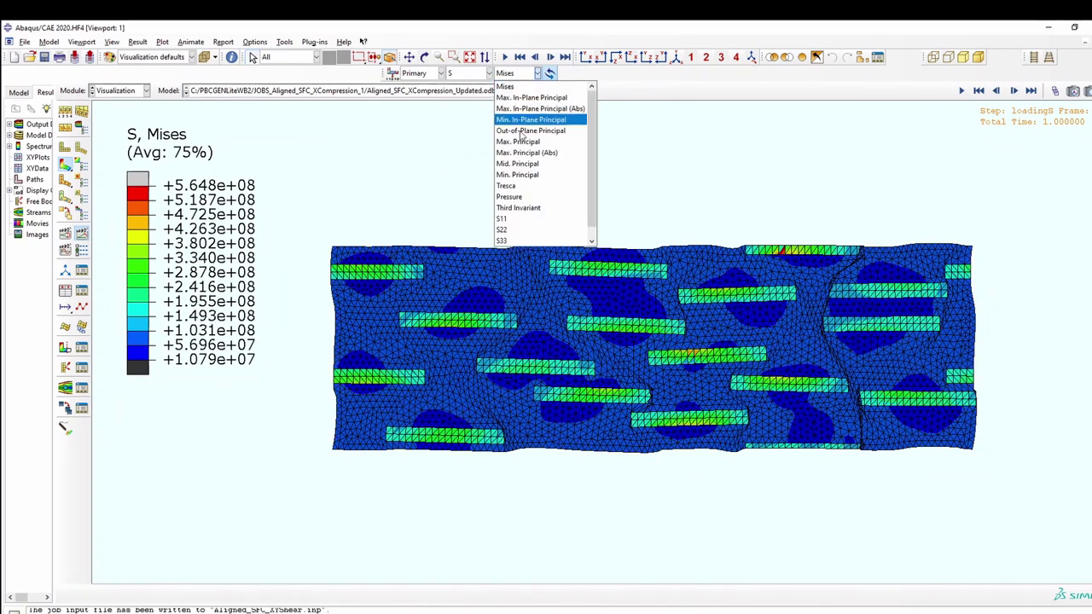
pyautogui.click(544, 220)
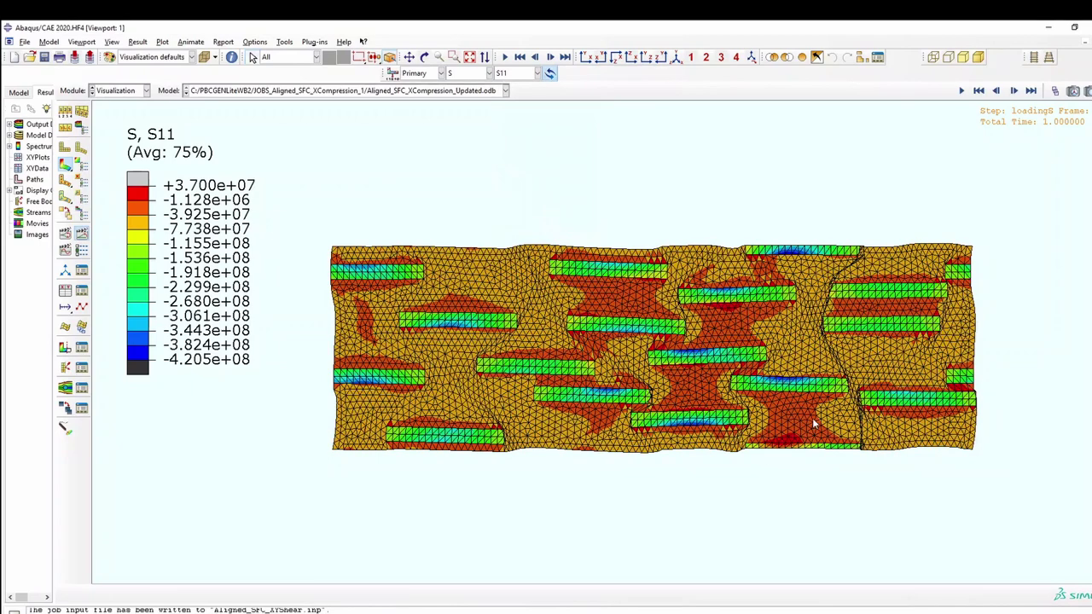
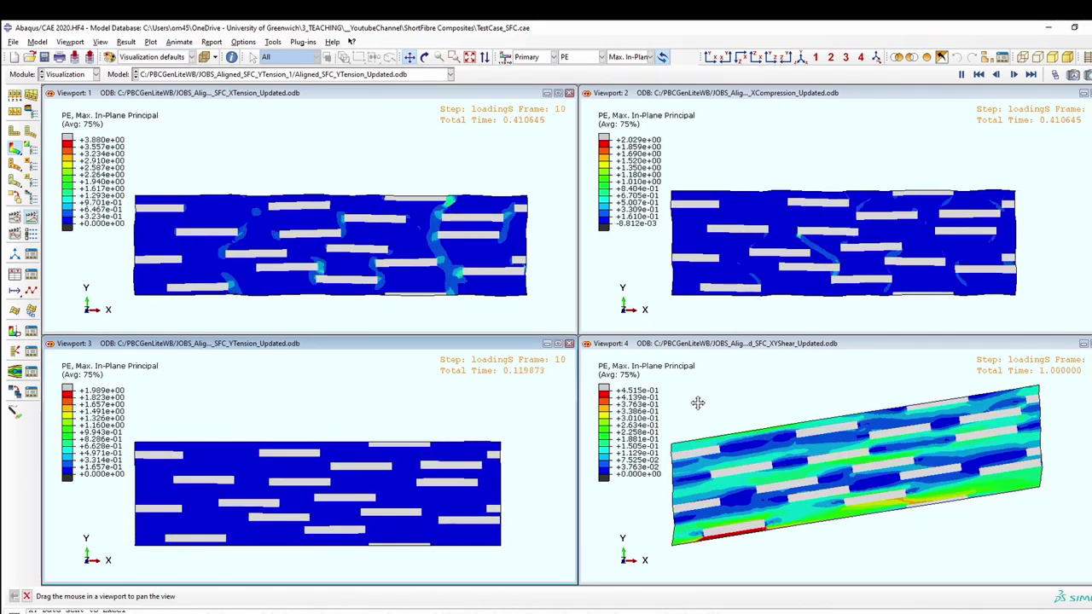
# Stop the plastic strain animation at the last frame in the four-viewport comparison of the load cases
pyautogui.click(1030, 75)
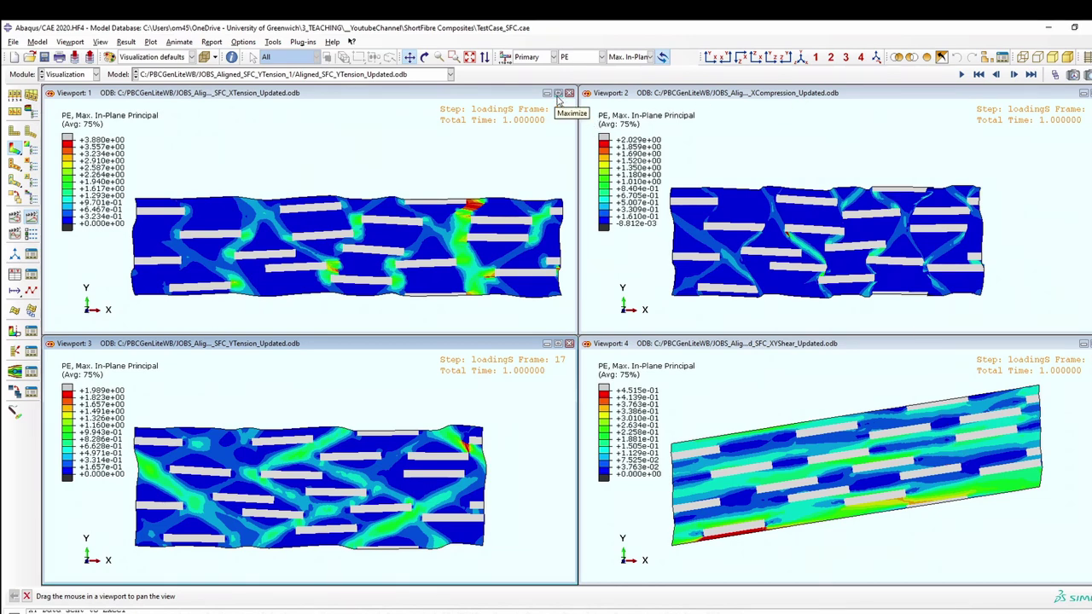
# Maximize the X-tension viewport, then enlarge and centre the plastic strain contour plot so the whole RVE is in view
pyautogui.click(559, 96)
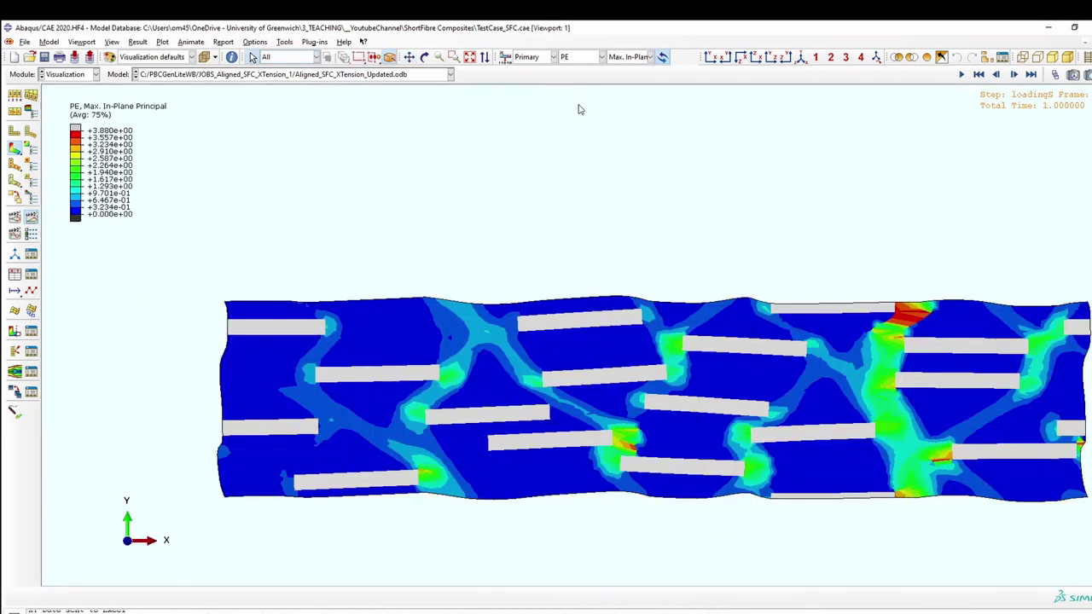
pyautogui.scroll(1, 930, 239)
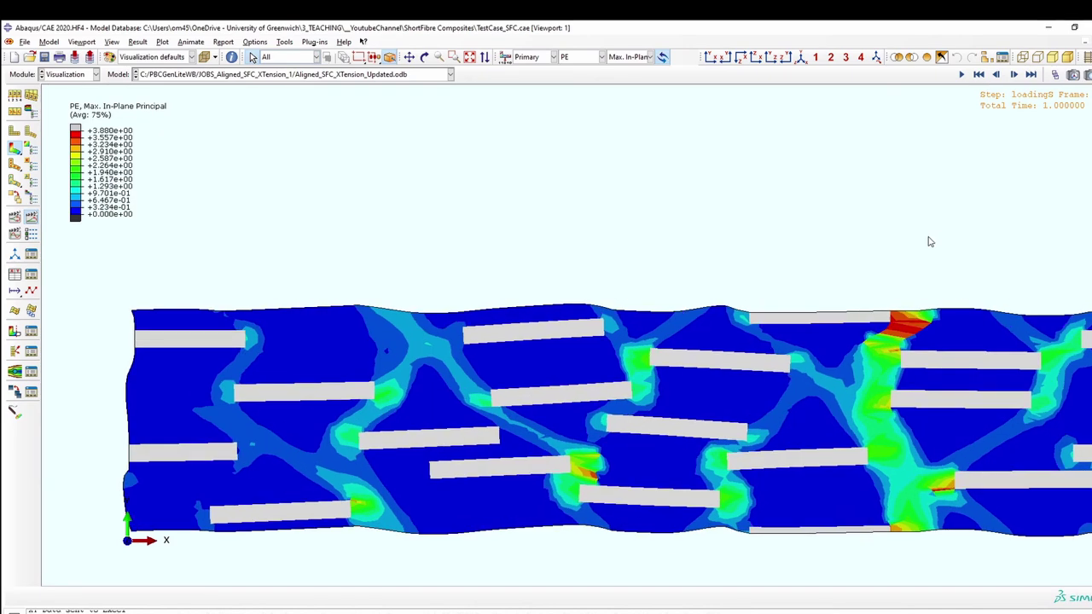
pyautogui.click(409, 57)
pyautogui.moveTo(503, 379); pyautogui.dragTo(479, 317)
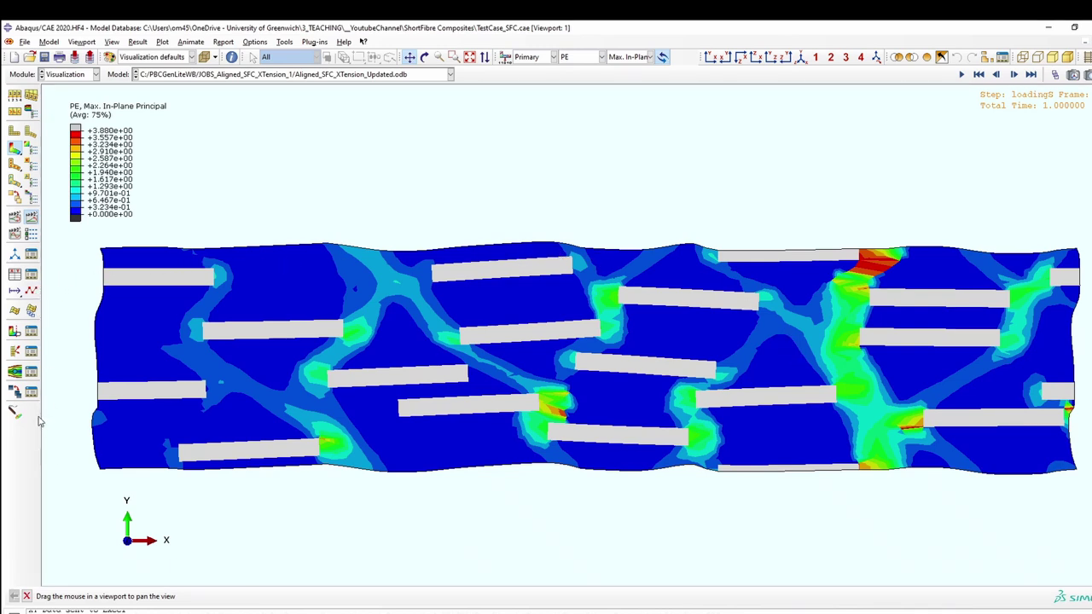
# Create XY data from ODB history output and select all COOR1 and COOR2 coordinates at corner nodes 77 to 80
pyautogui.click(20, 290)
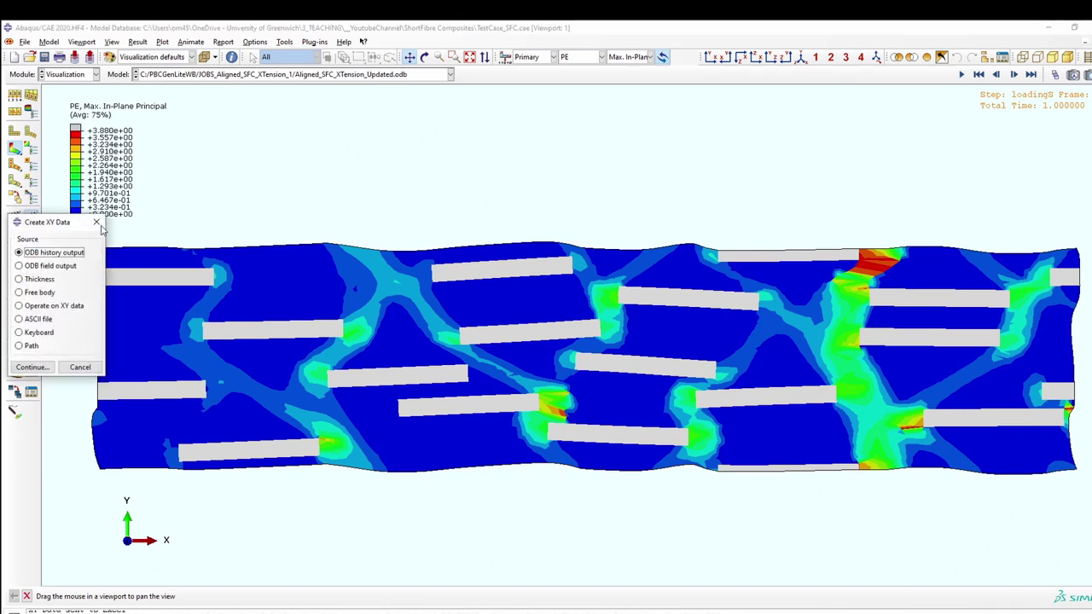
pyautogui.moveTo(79, 229); pyautogui.dragTo(497, 136)
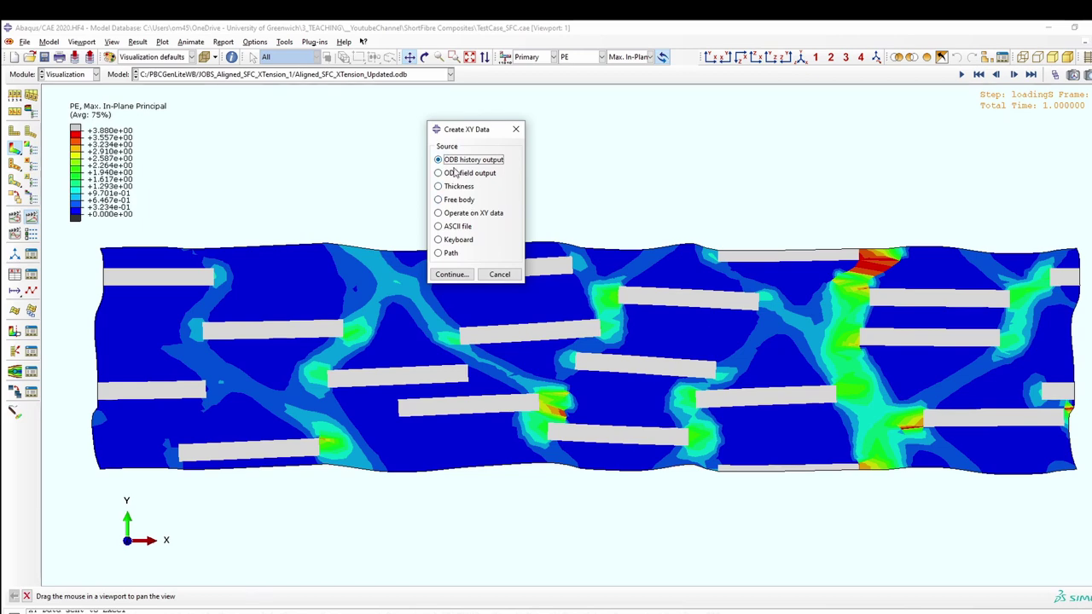
pyautogui.click(450, 274)
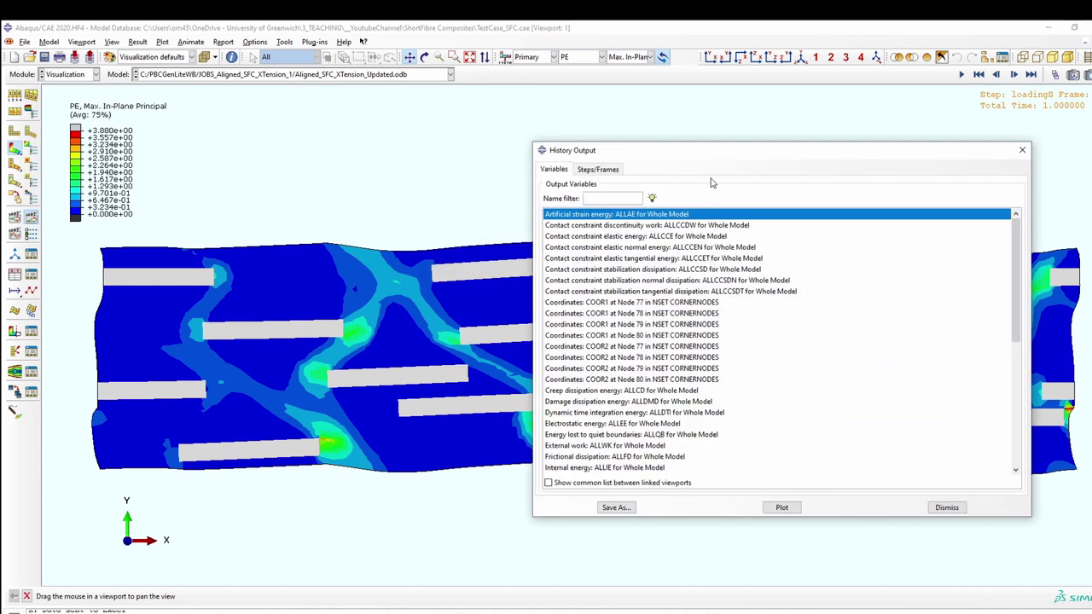
pyautogui.moveTo(707, 153); pyautogui.dragTo(538, 120)
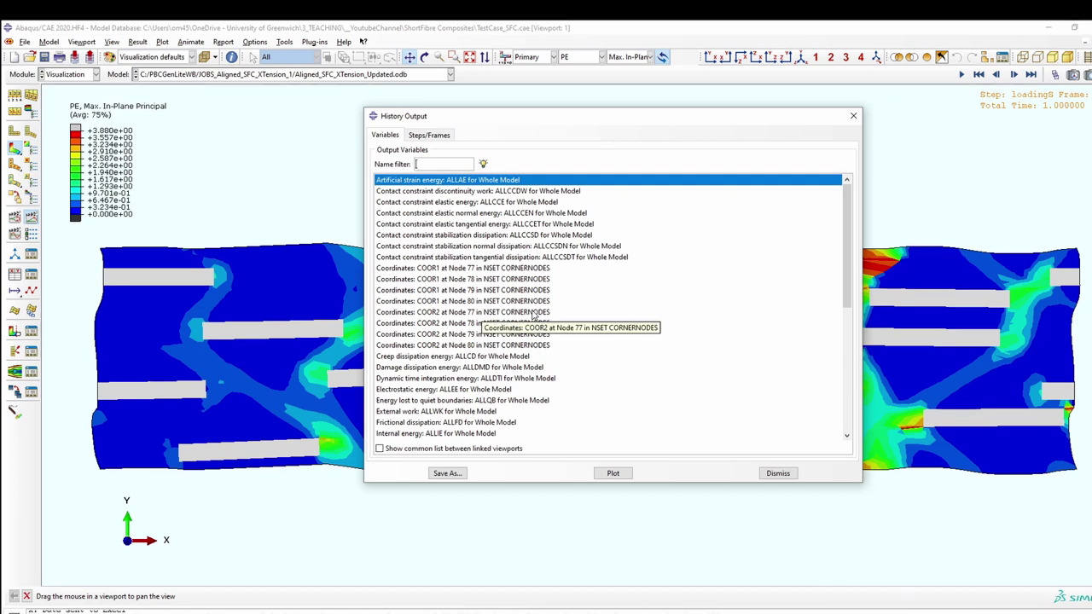
pyautogui.click(536, 268)
pyautogui.keyDown('shift'); pyautogui.click(535, 345); pyautogui.keyUp('shift')
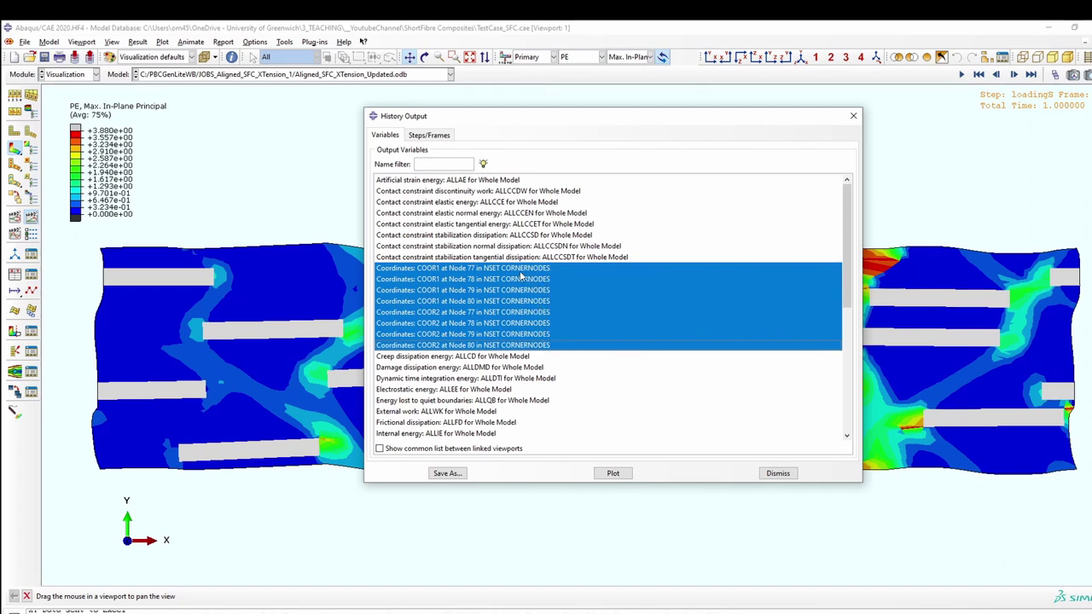
# Add the RF1, RF2, U1 and U2 outputs at corner nodes 77 to 80 to the selection and plot all selected curves
pyautogui.scroll(-6, 505, 324)
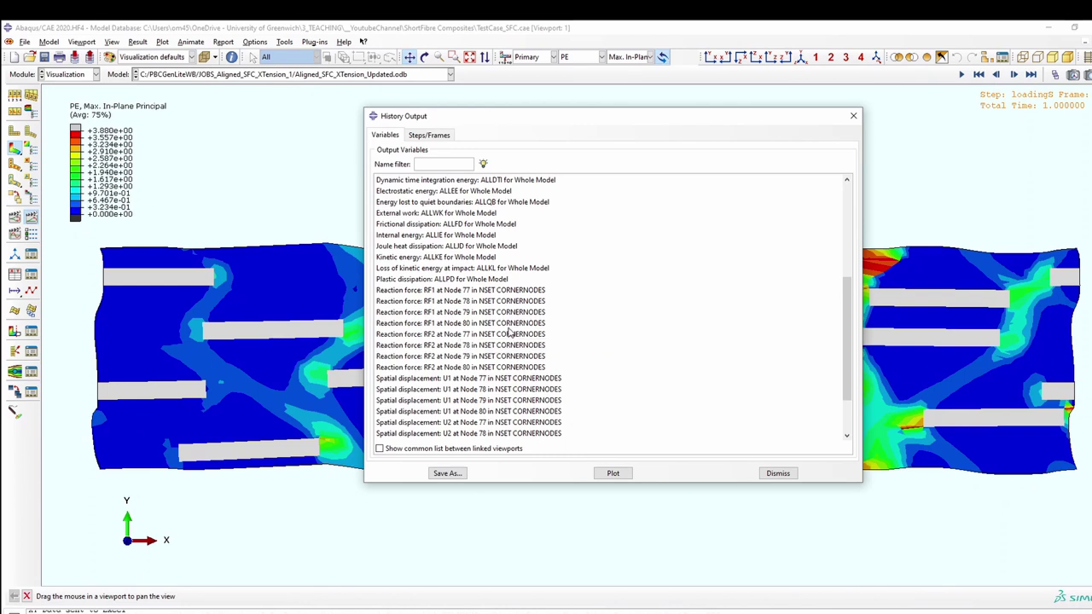
pyautogui.moveTo(497, 293); pyautogui.dragTo(524, 435)
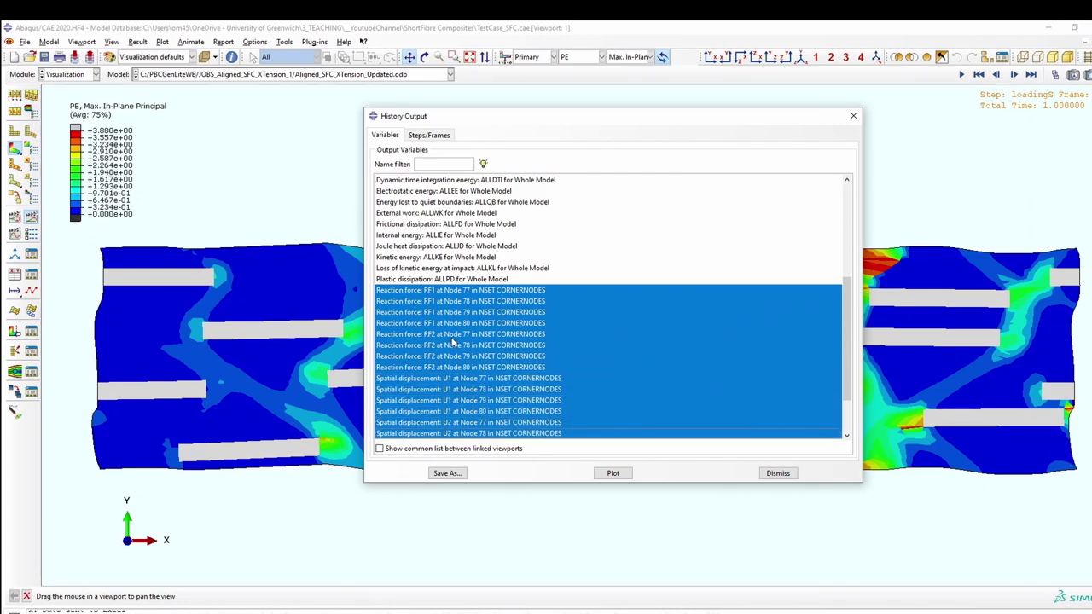
pyautogui.scroll(-2, 484, 339)
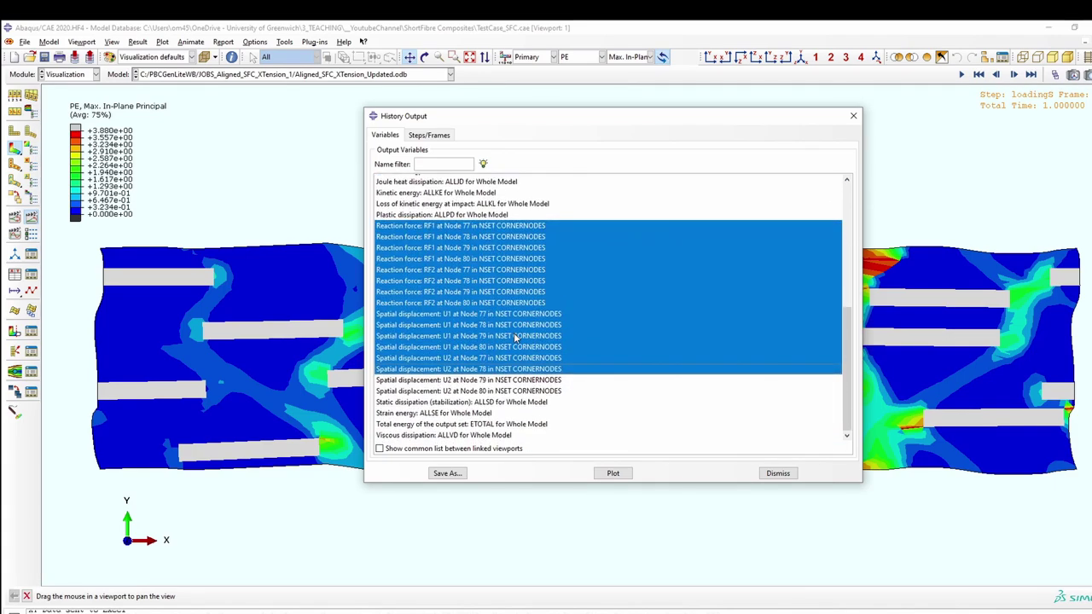
pyautogui.hotkey('shift', 'Down')
pyautogui.hotkey('shift', 'Down')
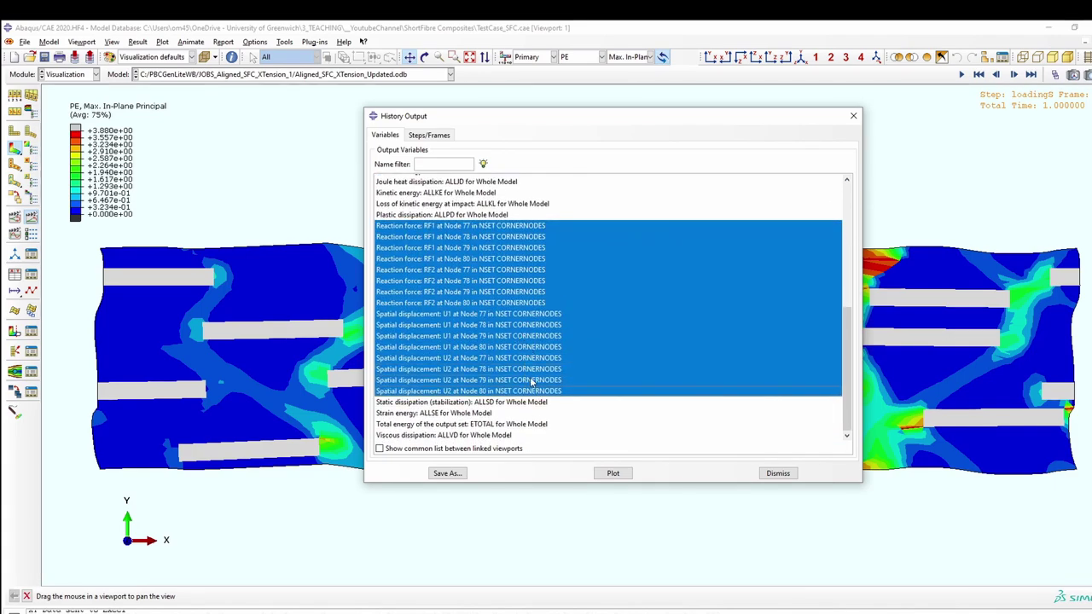
pyautogui.scroll(4, 542, 265)
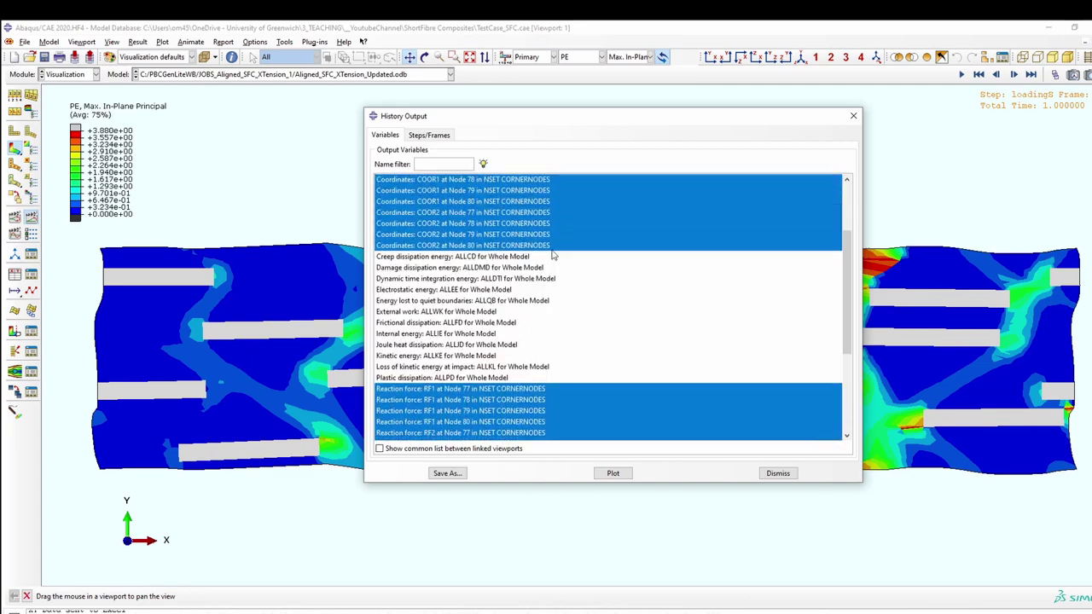
pyautogui.scroll(-2, 551, 294)
pyautogui.scroll(-2, 551, 293)
pyautogui.click(612, 472)
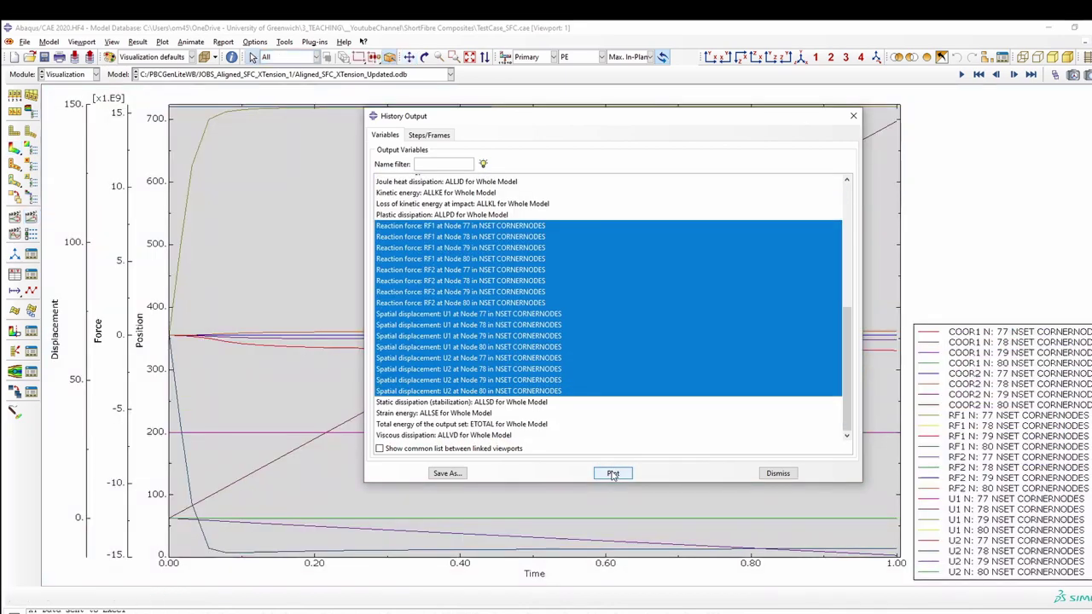
pyautogui.click(777, 474)
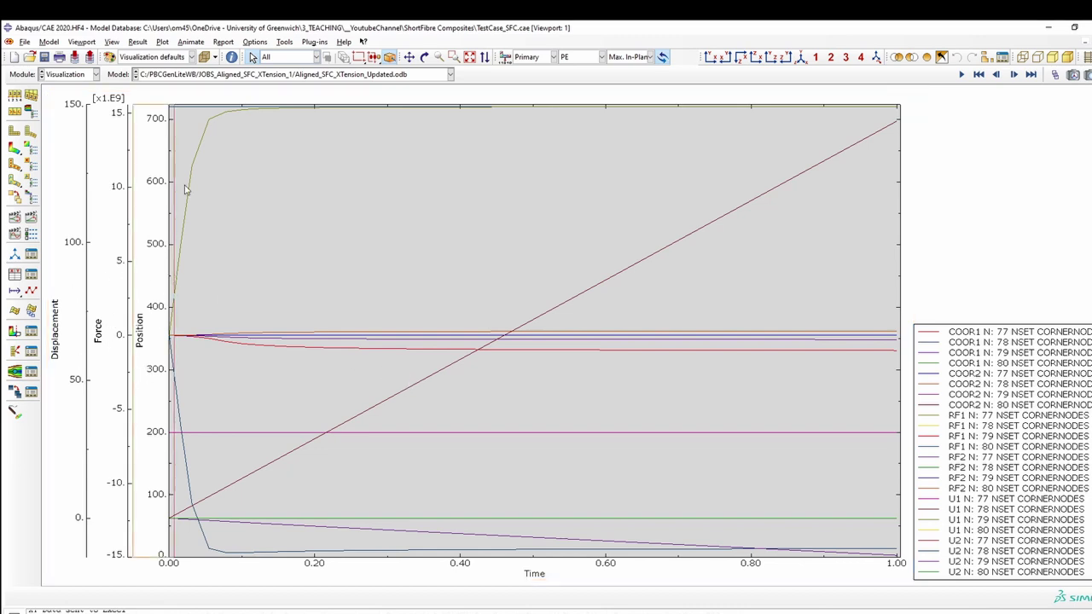
# Export the XY data from the current XY plot to Excel with Excel Utilities and switch to the exported workbook
pyautogui.click(317, 43)
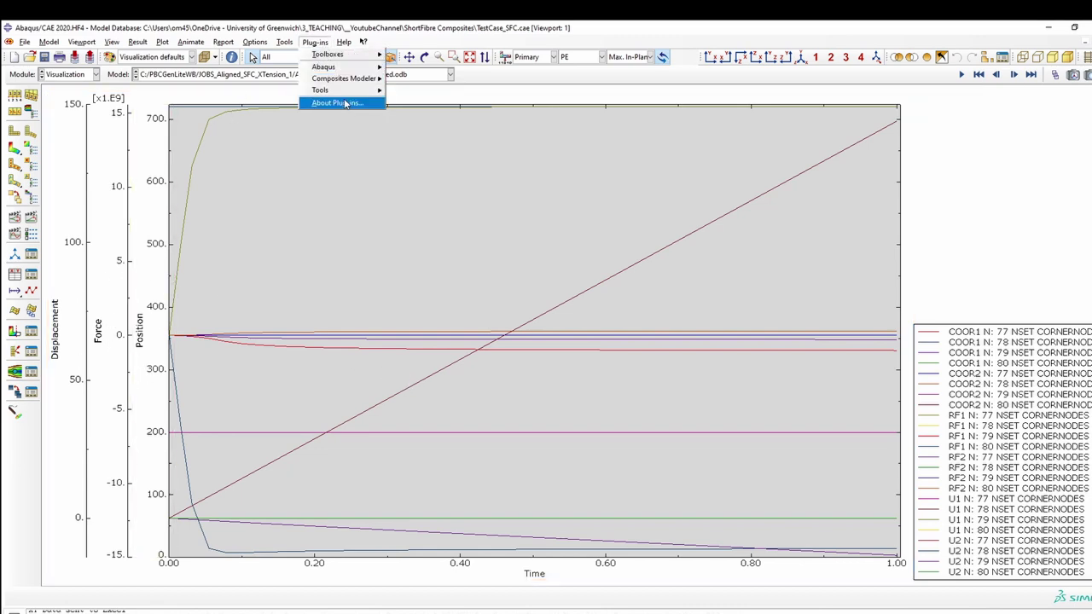
pyautogui.moveTo(353, 92)
pyautogui.click(423, 113)
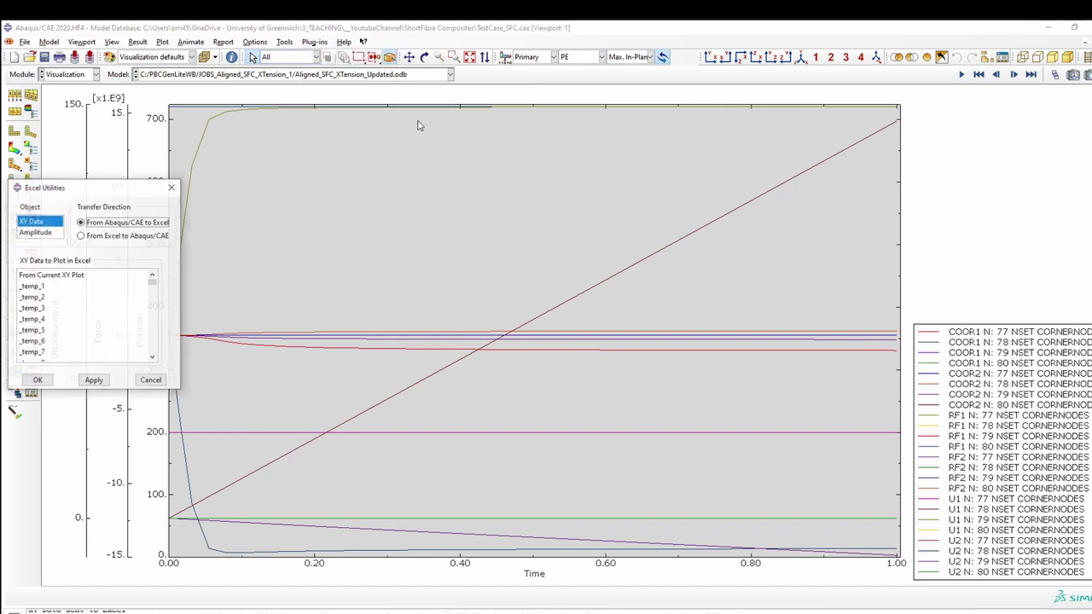
pyautogui.click(69, 276)
pyautogui.click(37, 381)
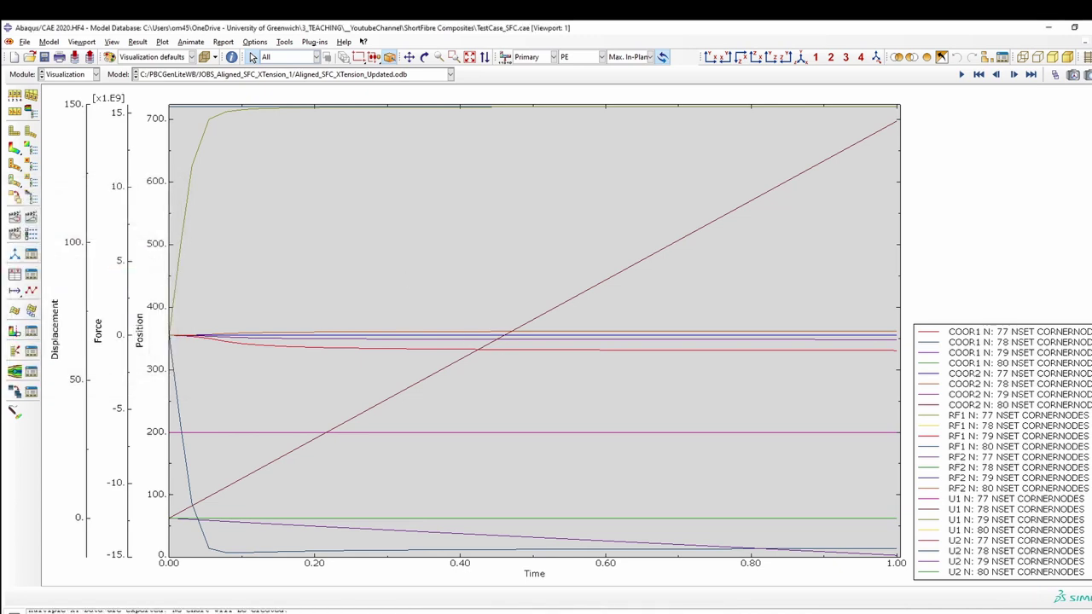
pyautogui.moveTo(409, 607)
pyautogui.click(484, 597)
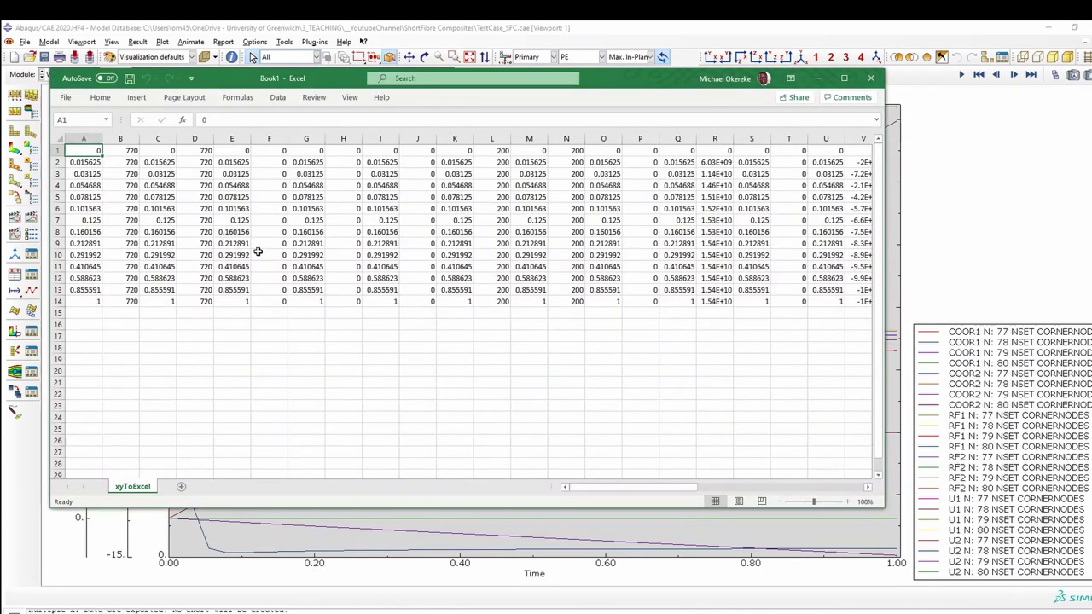
# Examine the exported time and coordinate values in columns A to D
pyautogui.click(85, 138)
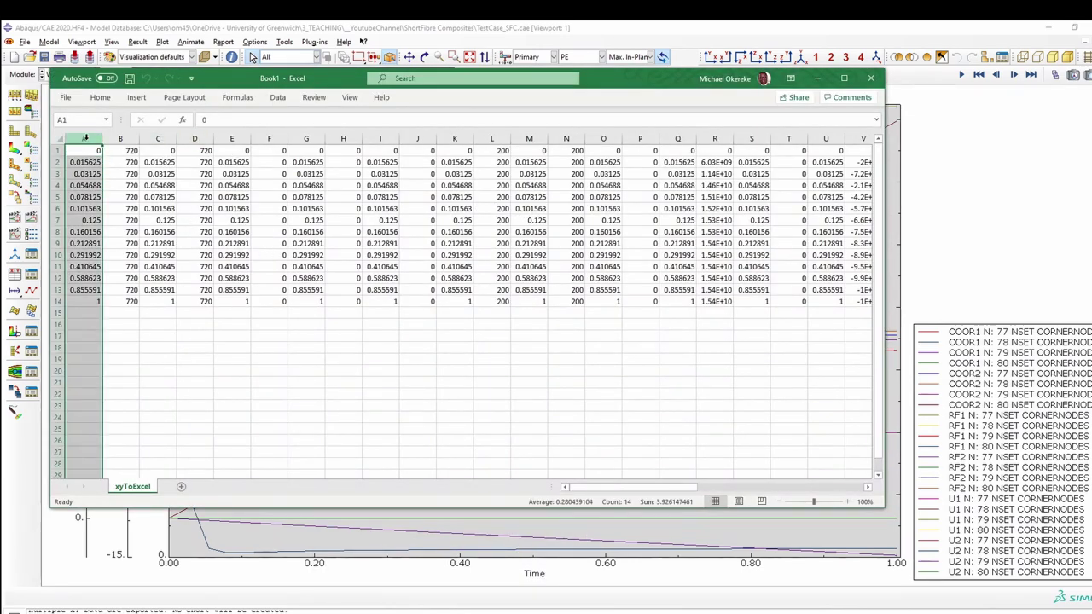
pyautogui.click(125, 138)
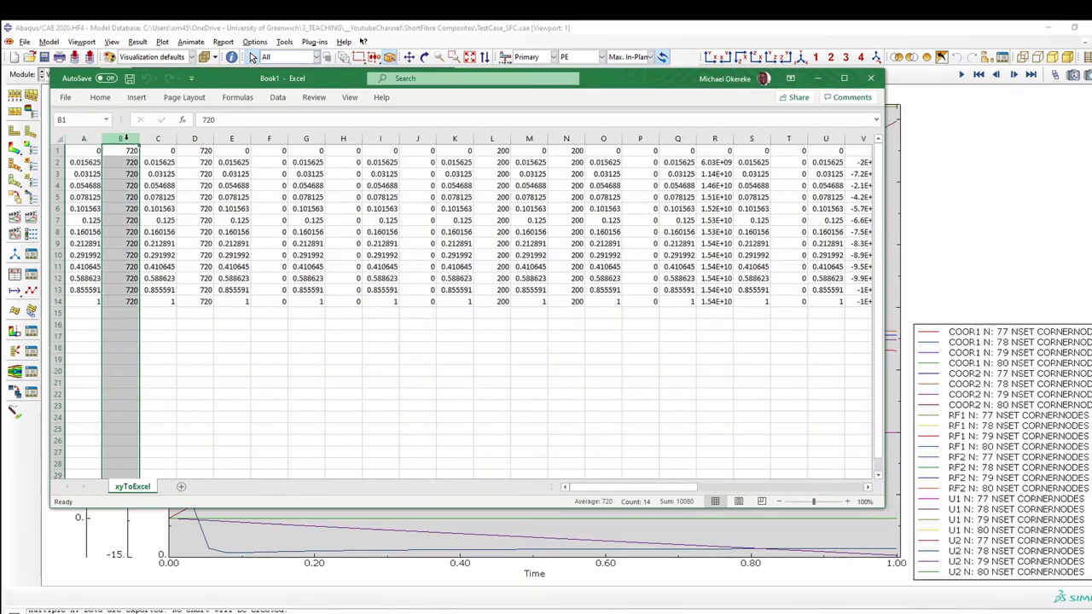
pyautogui.click(157, 138)
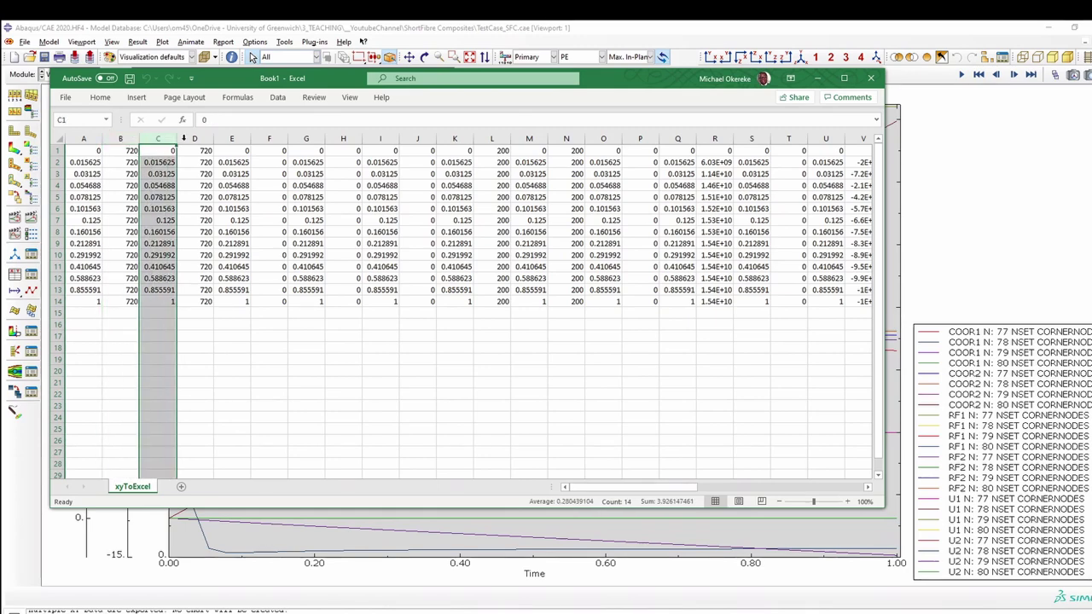
pyautogui.click(197, 139)
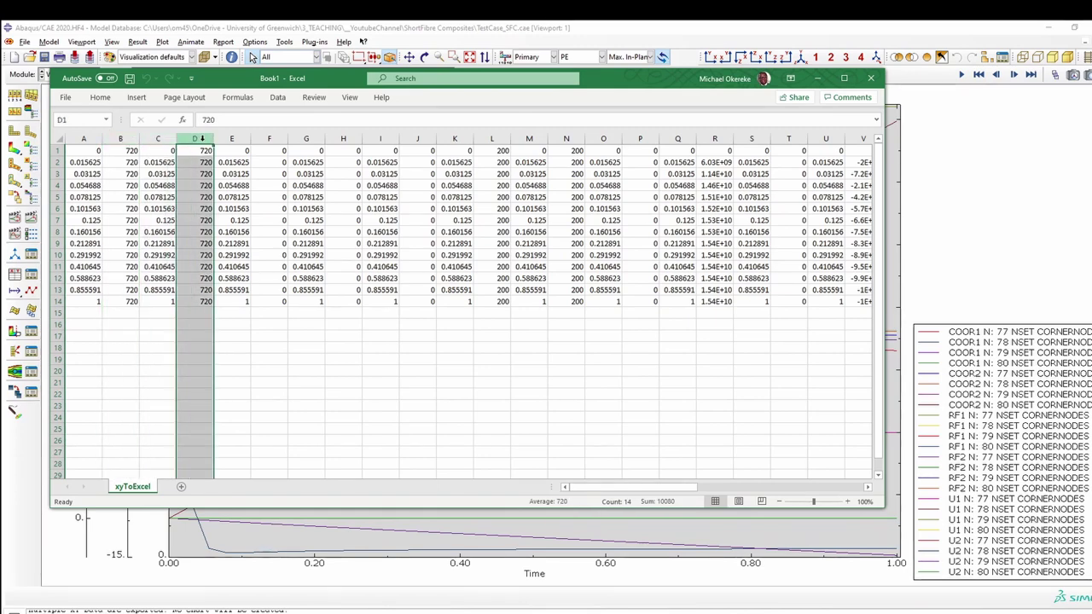
# Copy the entire exported data range from A1 to AV14 and switch to the Analysis_Spreadsheet_SFComposites workbook
pyautogui.click(100, 152)
pyautogui.hotkey('ctrl', 'shift', 'End')
pyautogui.hotkey('ctrl', 'c')
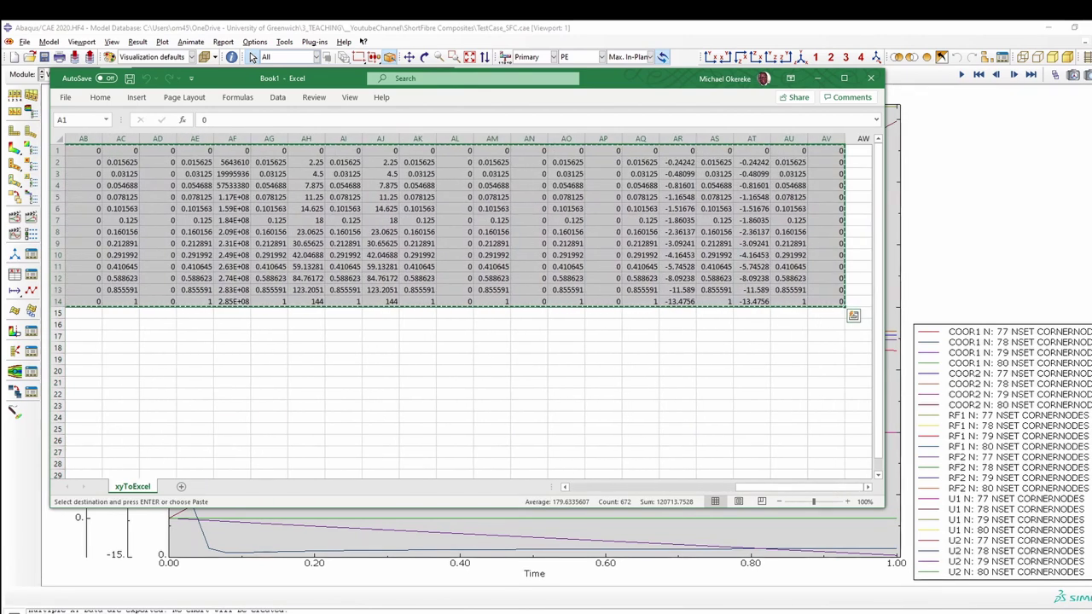
pyautogui.moveTo(444, 607)
pyautogui.click(384, 586)
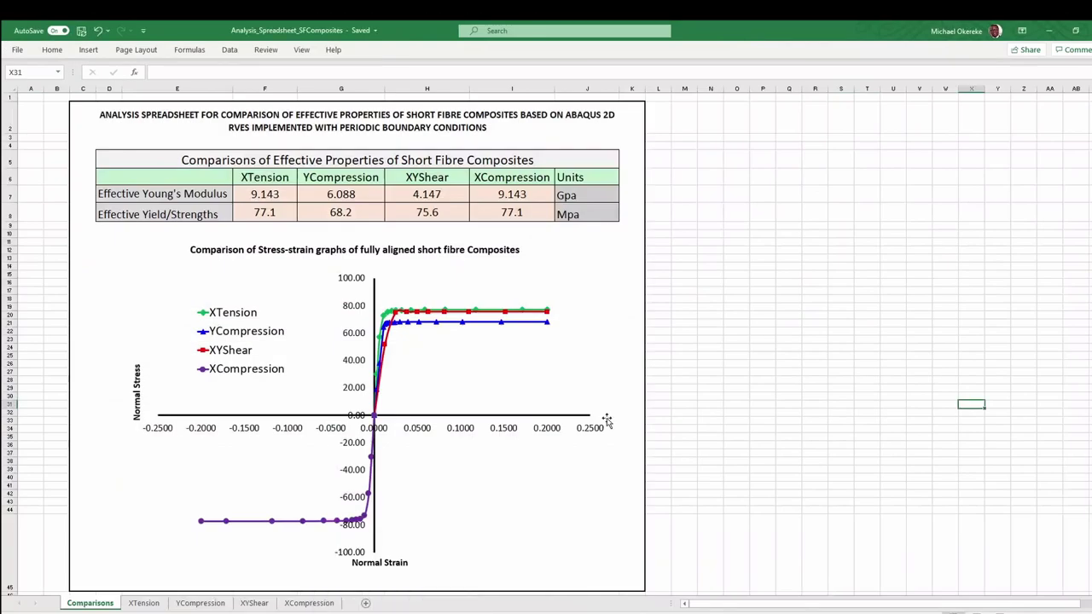
# Clear the existing data rows below the header row, starting from A9, on the XTension sheet
pyautogui.click(143, 603)
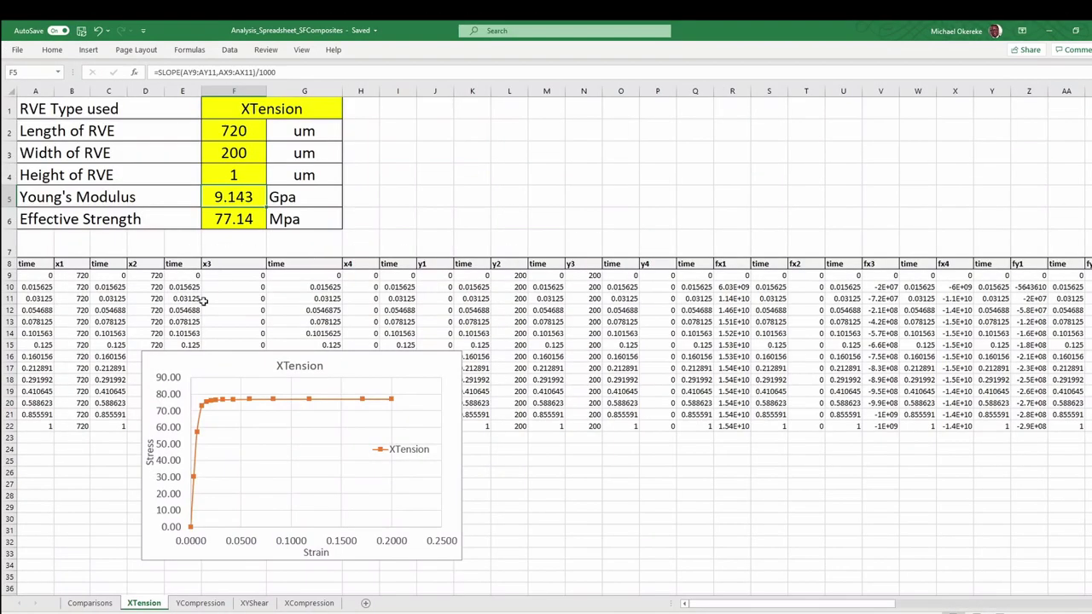
pyautogui.click(49, 278)
pyautogui.hotkey('ctrl', 'shift', 'Right')
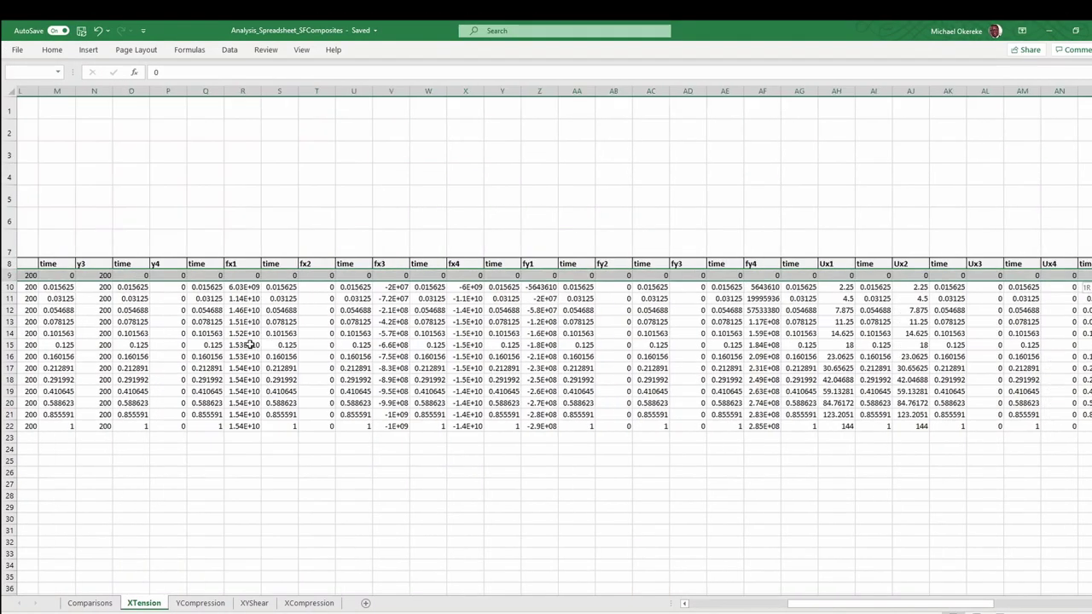
pyautogui.hotkey('ctrl', 'shift', 'Down')
pyautogui.press('Delete')
pyautogui.click(620, 517)
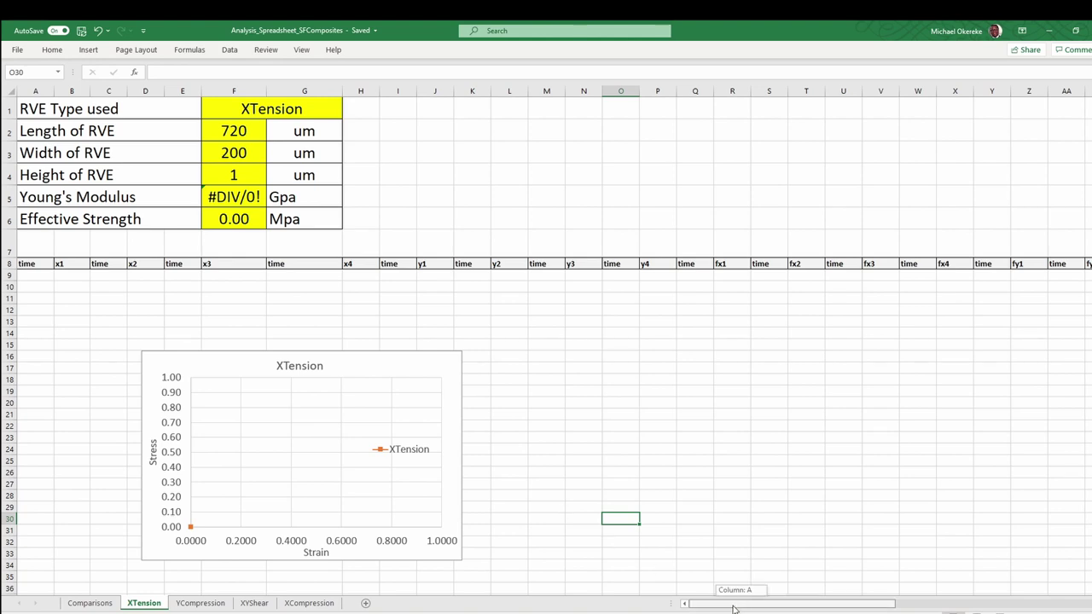
# Paste the copied X-tension history data into the XTension sheet starting at cell A9
pyautogui.moveTo(480, 609)
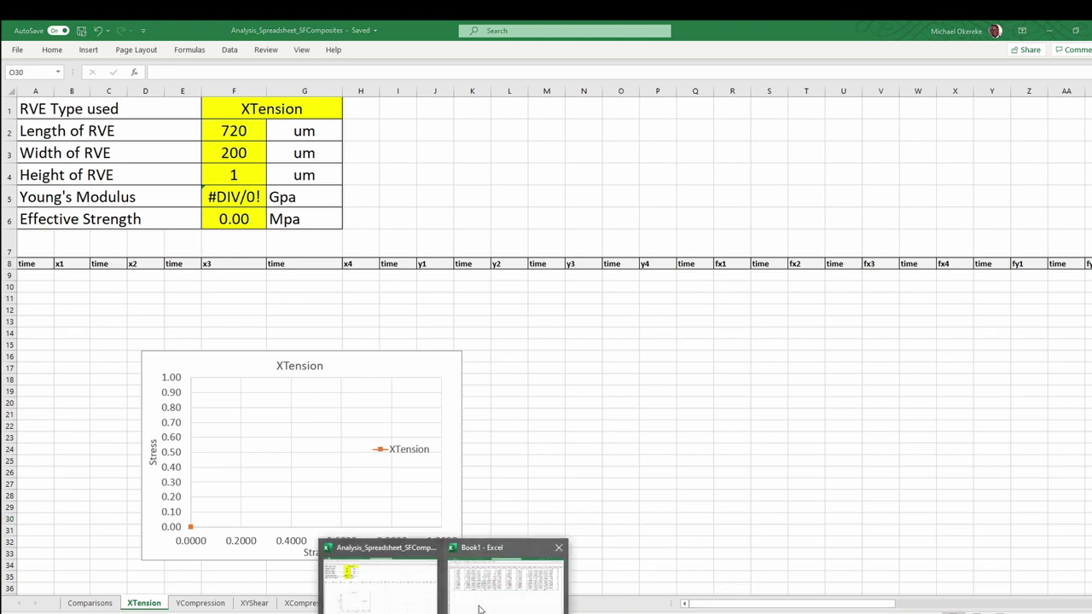
pyautogui.click(516, 556)
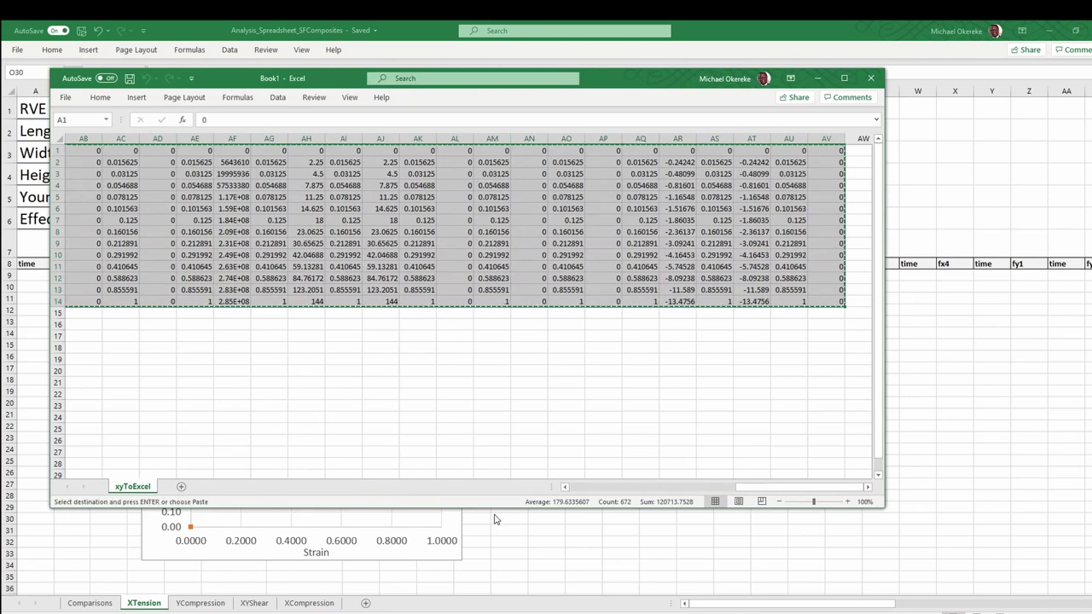
pyautogui.moveTo(408, 608)
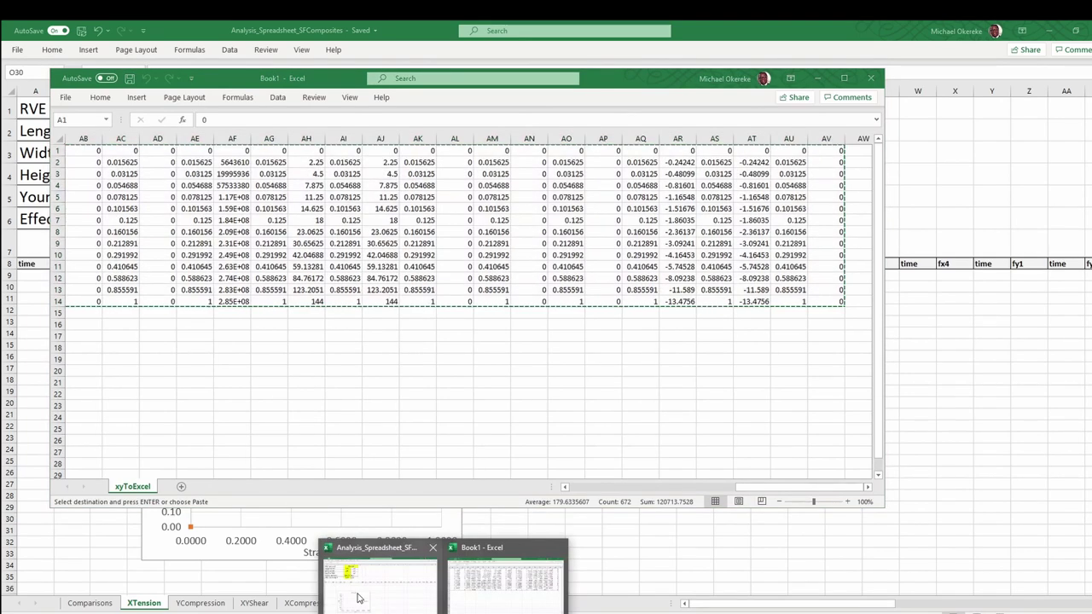
pyautogui.click(356, 592)
pyautogui.click(38, 276)
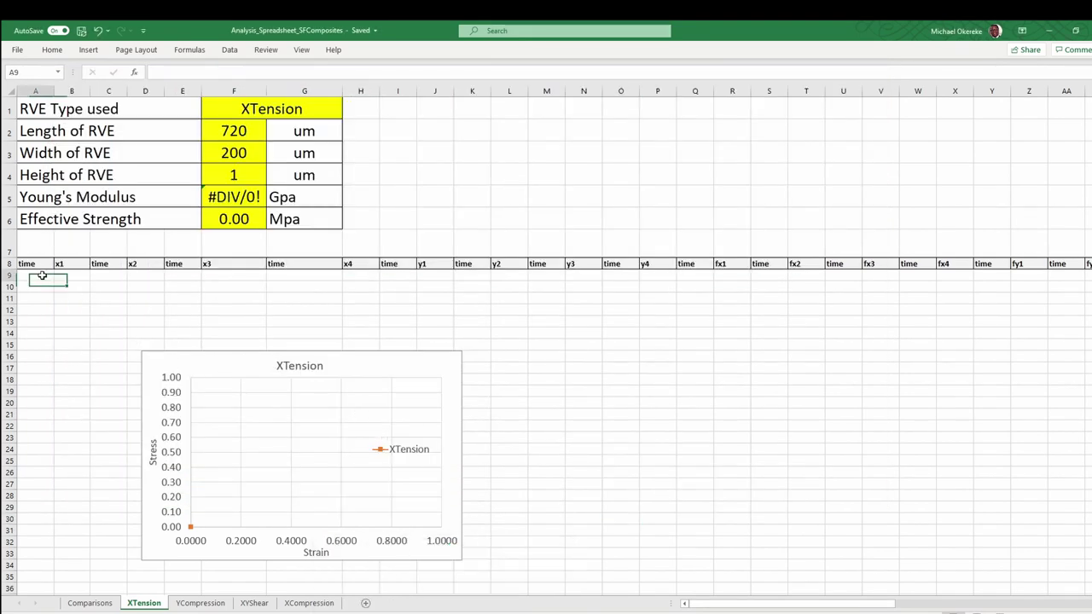
pyautogui.hotkey('ctrl', 'v')
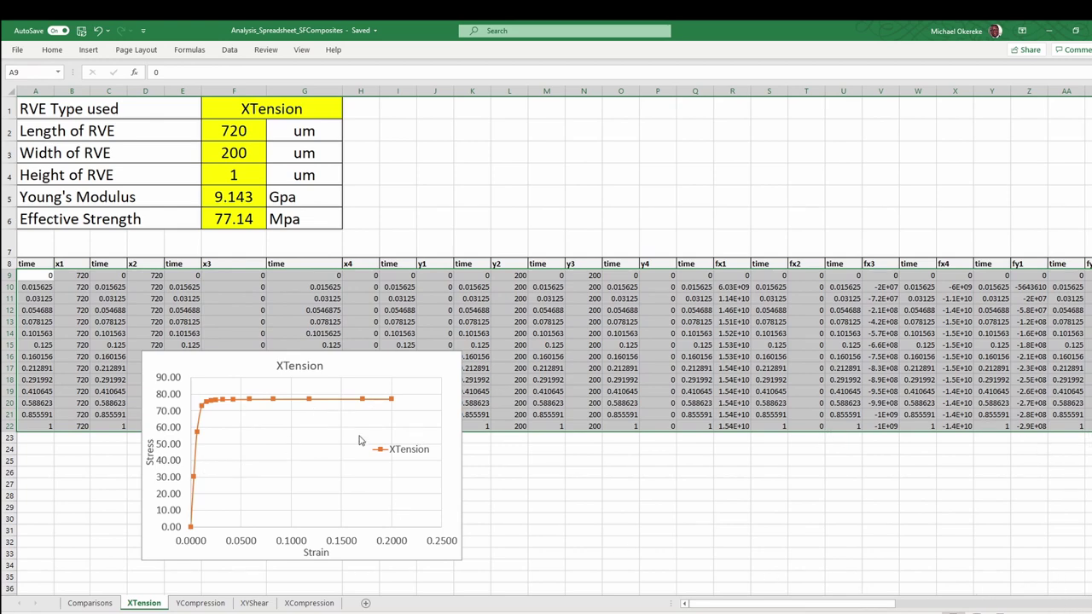
# Examine the pasted x1 and x2 coordinate columns for rows 9 to 22 on the XTension sheet
pyautogui.click(71, 264)
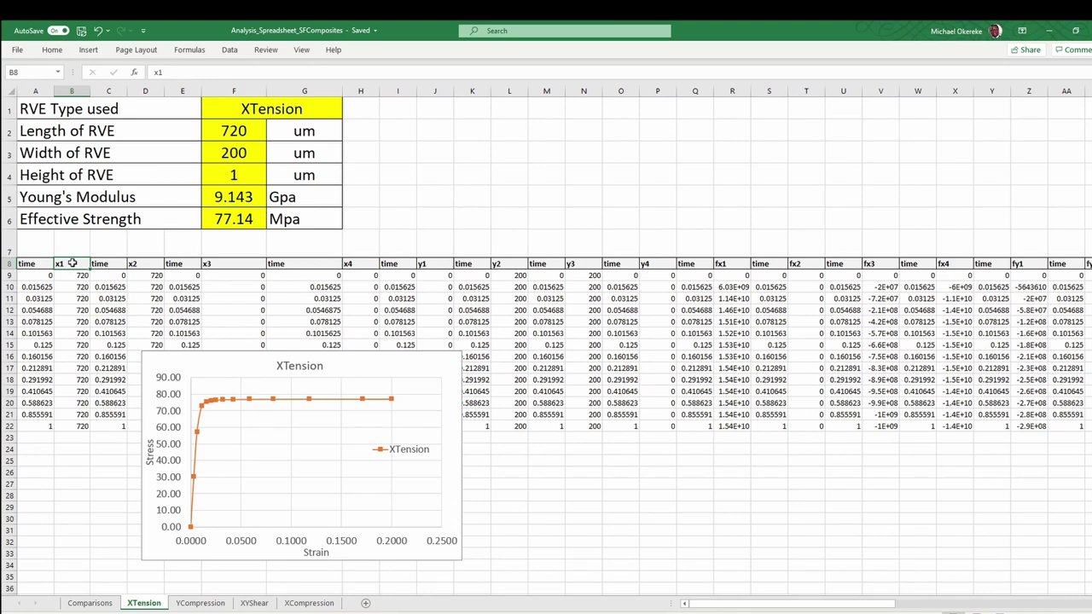
pyautogui.moveTo(83, 279); pyautogui.dragTo(83, 425)
pyautogui.click(147, 263)
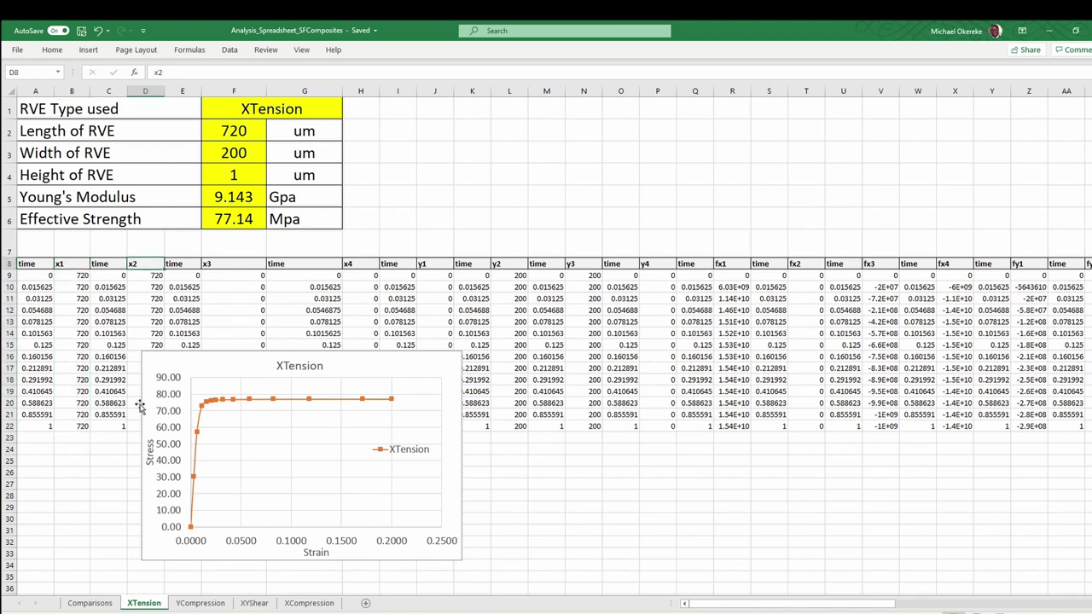
# Review the FORCE (N) column from AW9 to AW22 and inspect the cell references in AW9's formula
pyautogui.moveTo(783, 609); pyautogui.dragTo(964, 610)
pyautogui.click(906, 276)
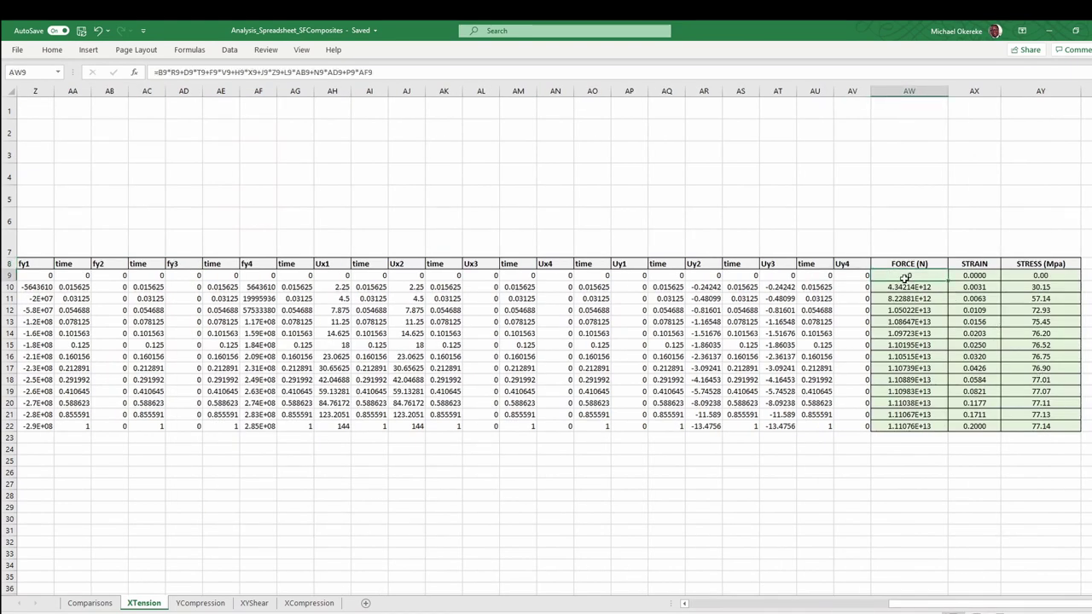
pyautogui.moveTo(905, 277); pyautogui.dragTo(920, 421)
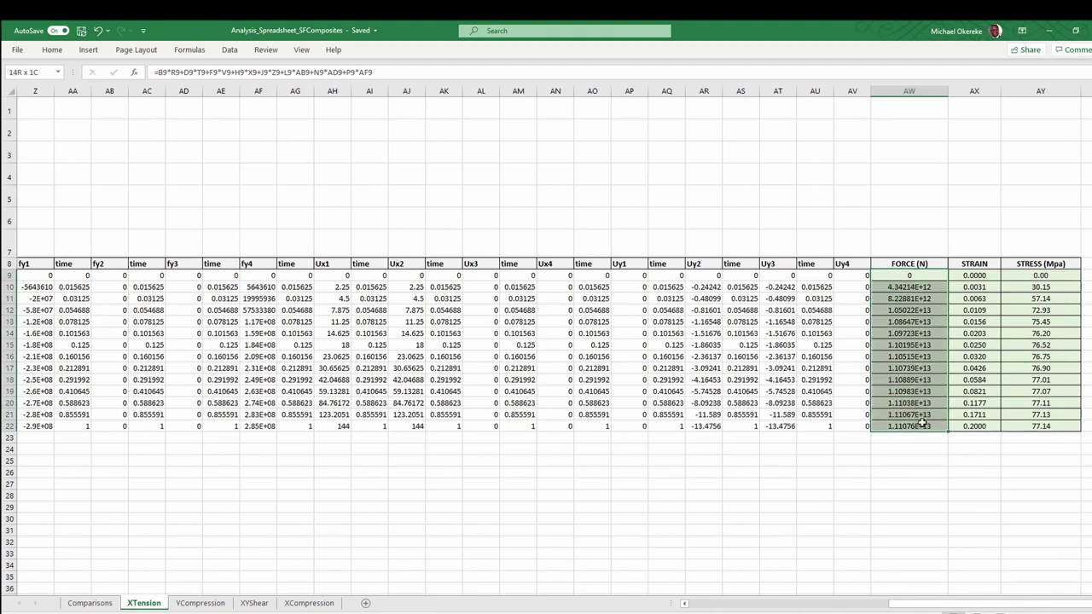
pyautogui.moveTo(920, 423); pyautogui.dragTo(921, 424)
pyautogui.click(910, 276)
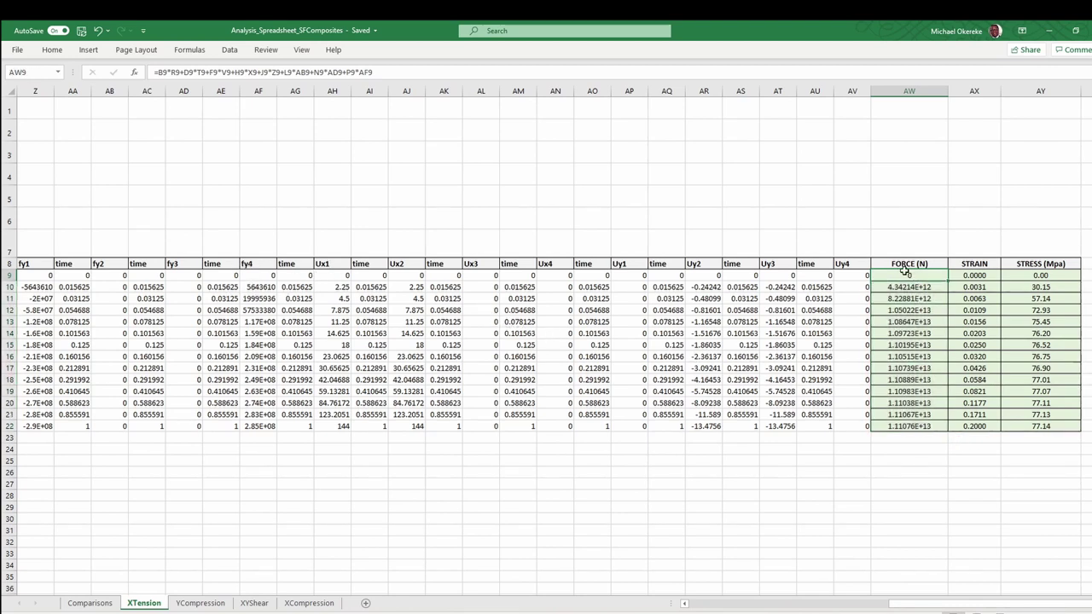
pyautogui.click(324, 74)
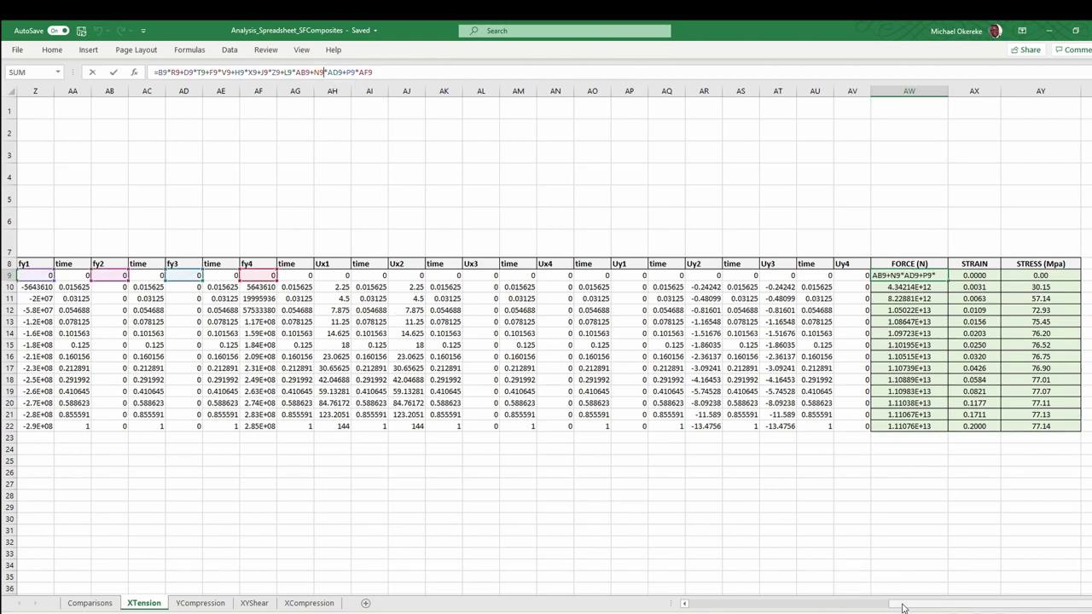
pyautogui.moveTo(904, 608)
pyautogui.mouseDown()
pyautogui.moveTo(690, 604)
pyautogui.moveTo(911, 607)
pyautogui.mouseUp()
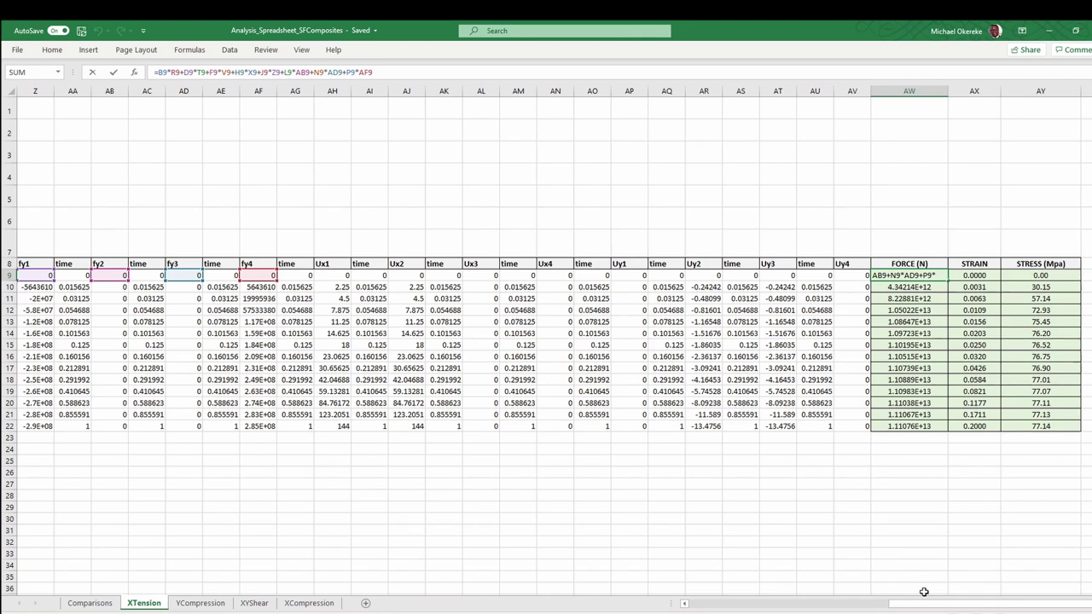
pyautogui.press('Return')
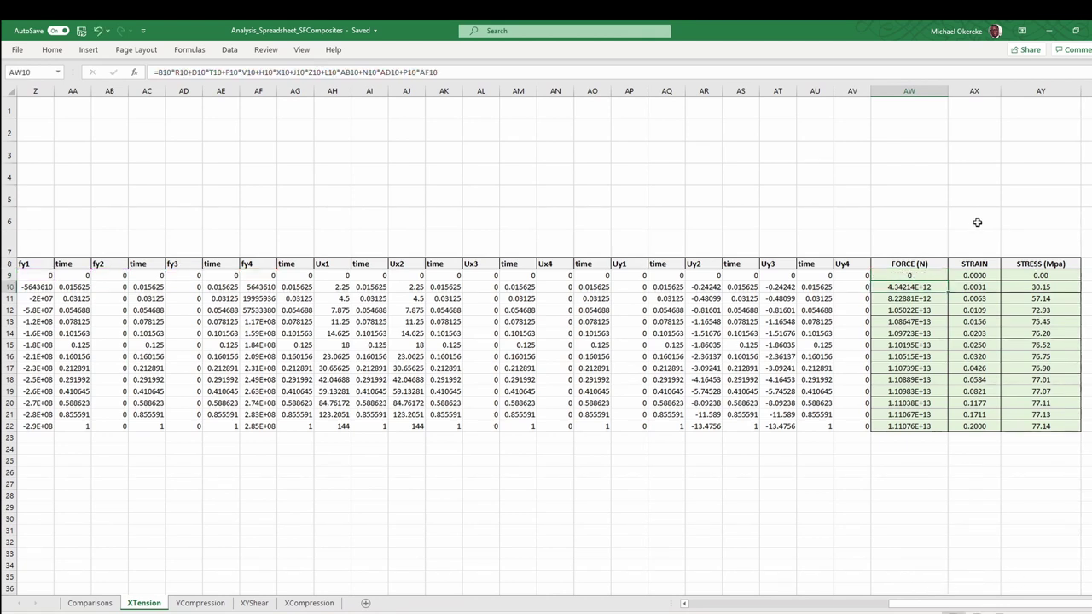
# Inspect the STRAIN formula in cell AX9 and trace its references to Ux1 and the RVE length in F2
pyautogui.click(990, 275)
pyautogui.click(193, 71)
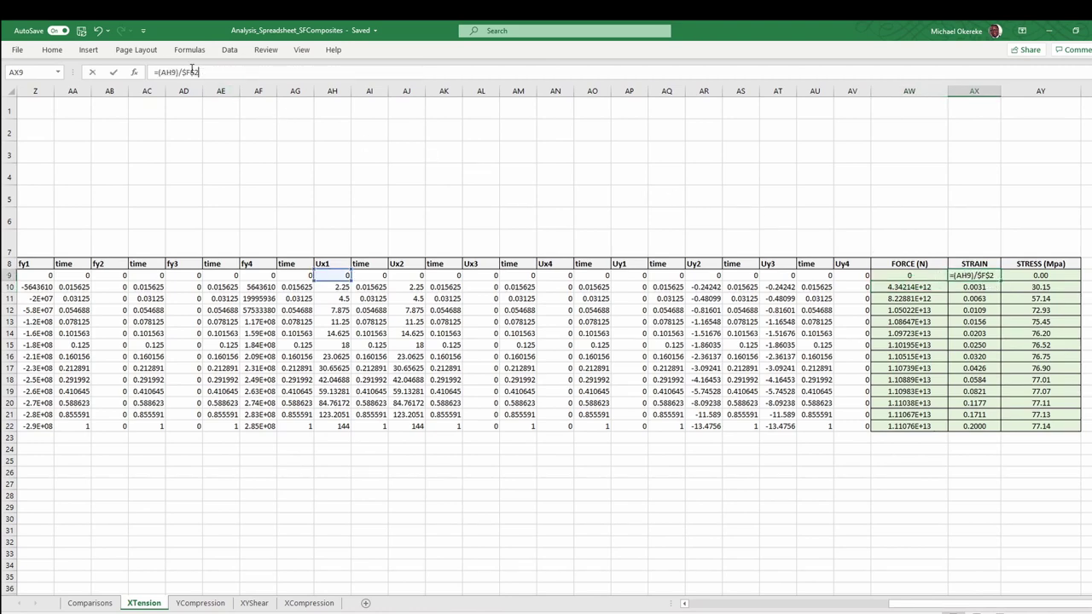
pyautogui.moveTo(921, 607); pyautogui.dragTo(774, 609)
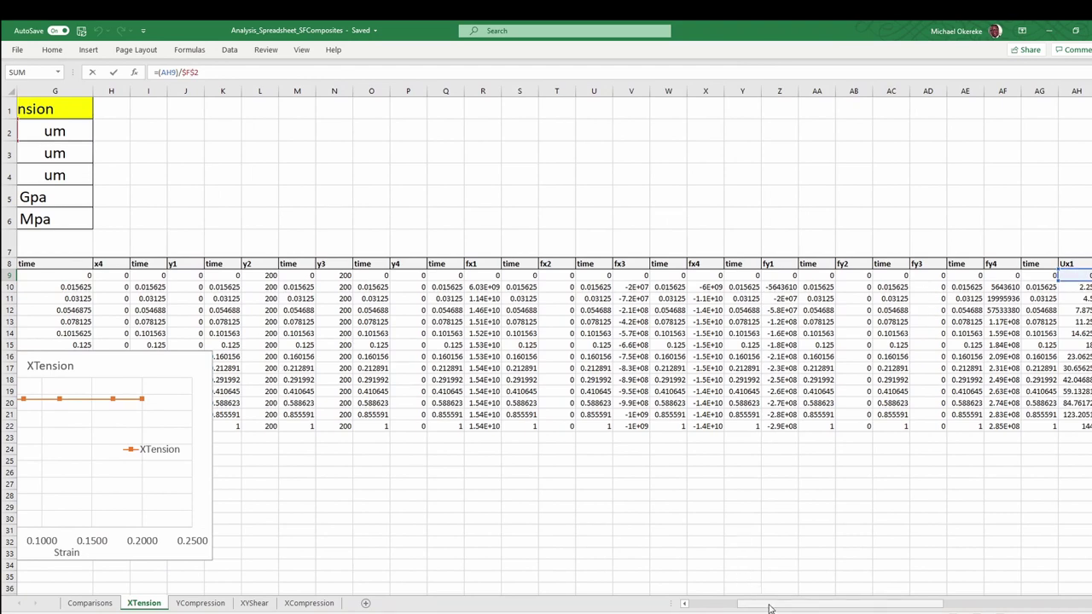
pyautogui.moveTo(769, 609); pyautogui.dragTo(682, 604)
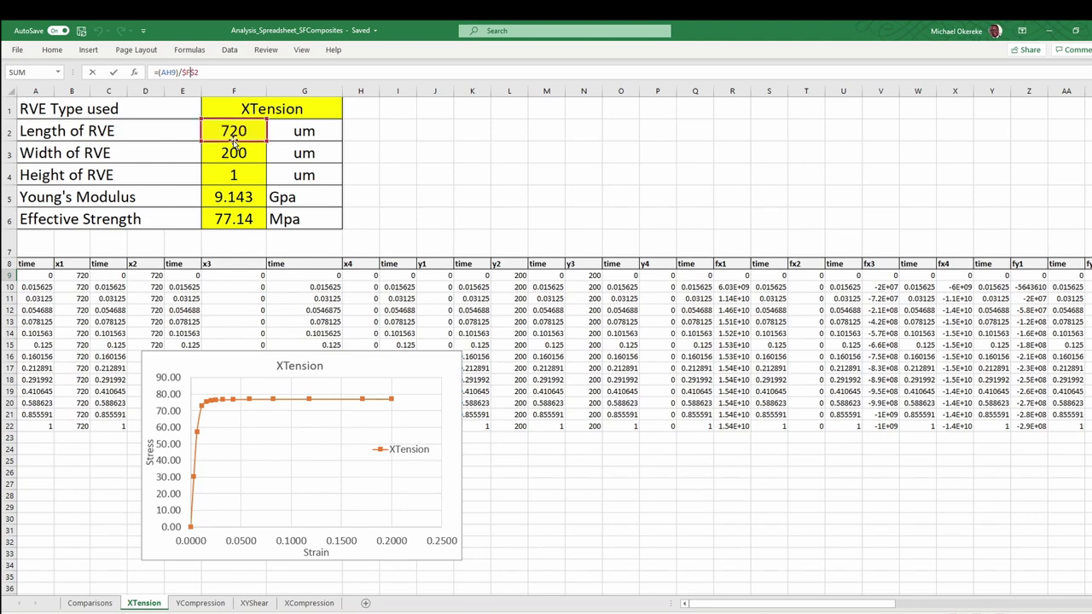
pyautogui.moveTo(828, 604); pyautogui.dragTo(986, 607)
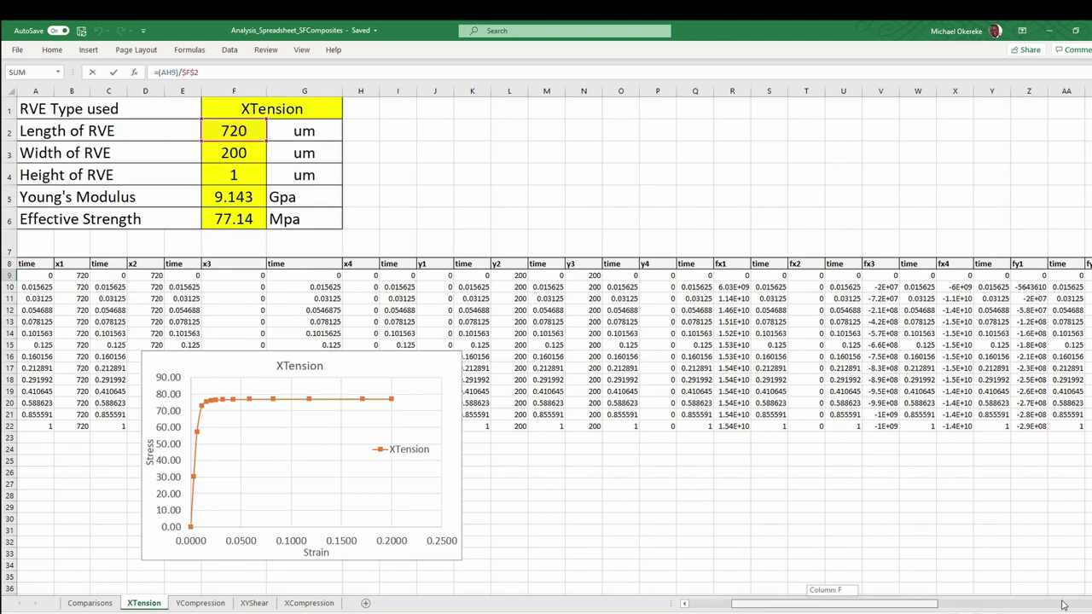
pyautogui.moveTo(1063, 606); pyautogui.dragTo(1066, 606)
# Inspect the STRESS (Mpa) formula in cell AY9, trace its references to the RVE dimensions, and select the XTension stress-strain chart
pyautogui.click(1040, 276)
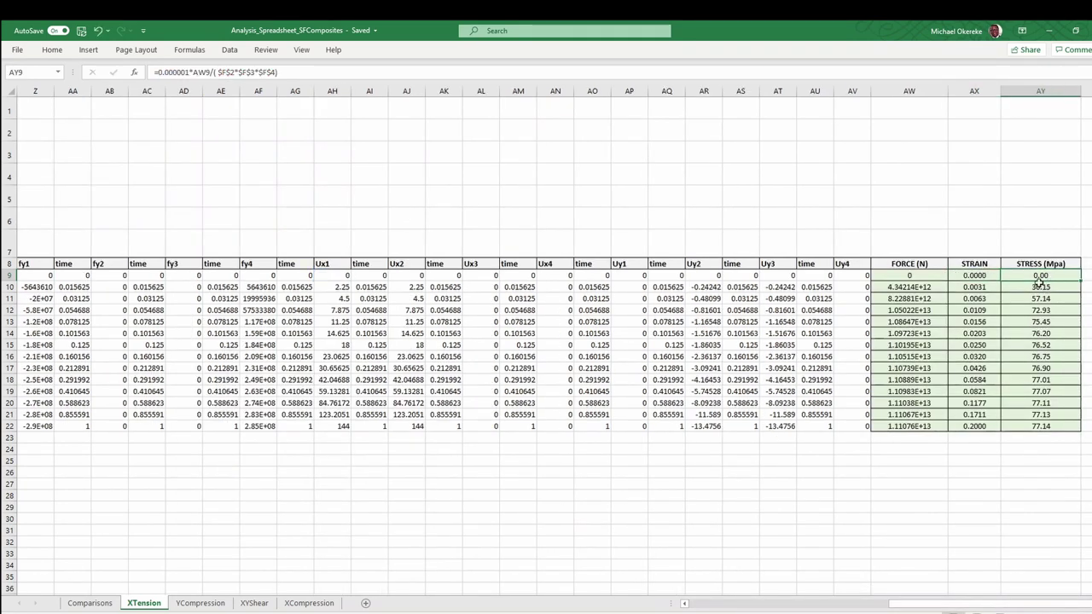
pyautogui.click(224, 73)
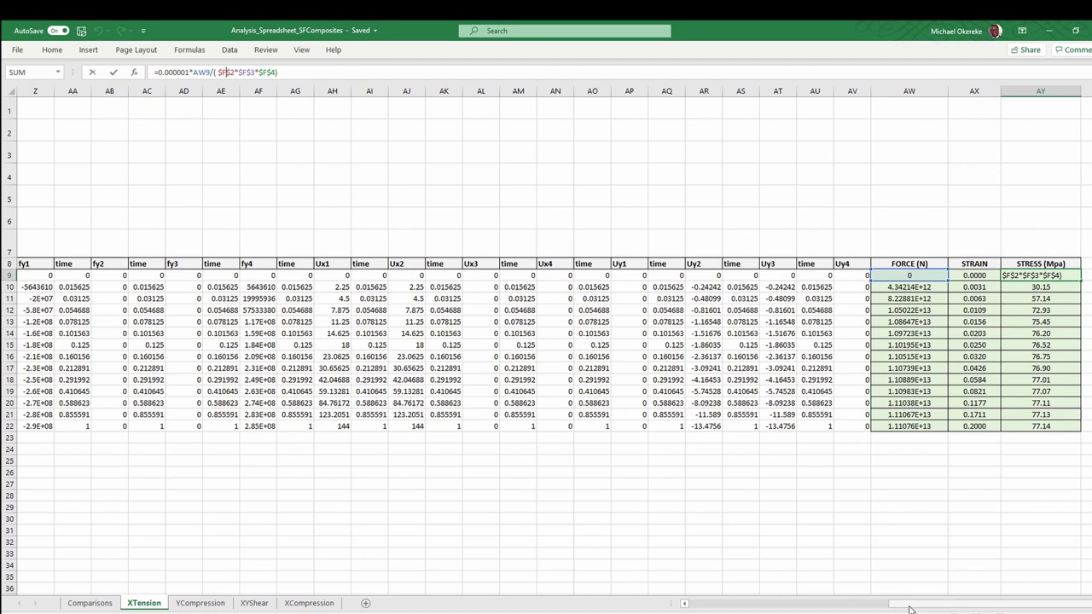
pyautogui.moveTo(901, 607); pyautogui.dragTo(695, 606)
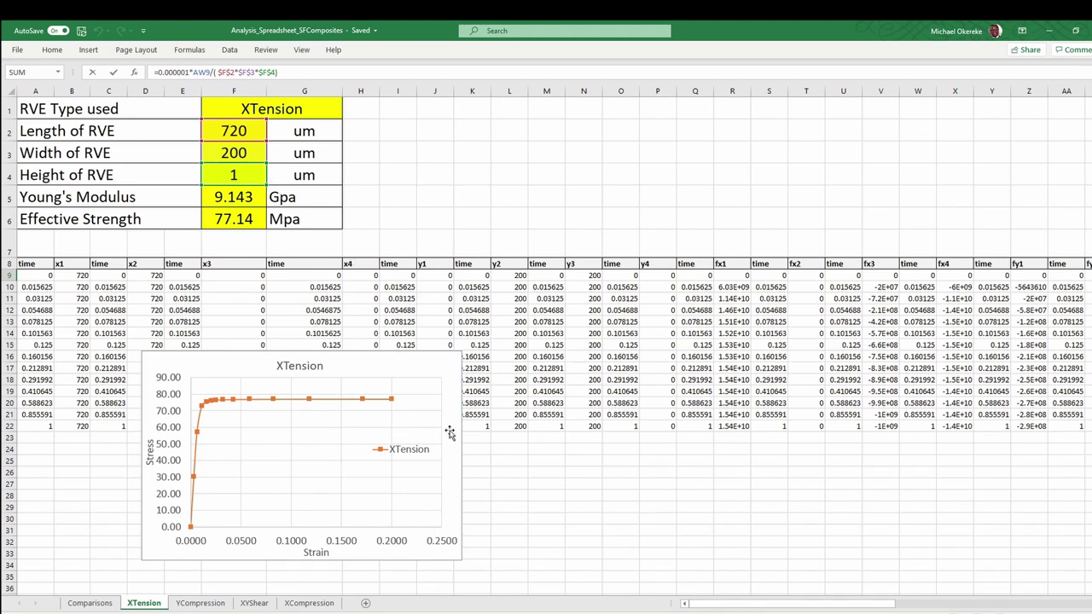
pyautogui.click(246, 357)
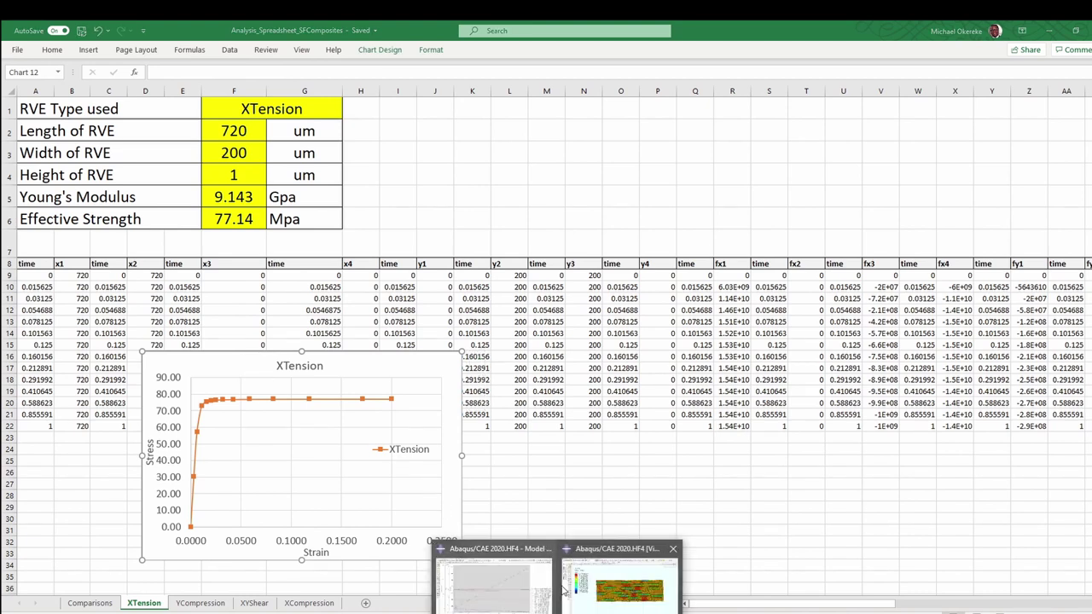
# Switch to the Abaqus/CAE visualization viewport and display the results of Aligned_SFC_YTension_Updated.odb
pyautogui.click(594, 595)
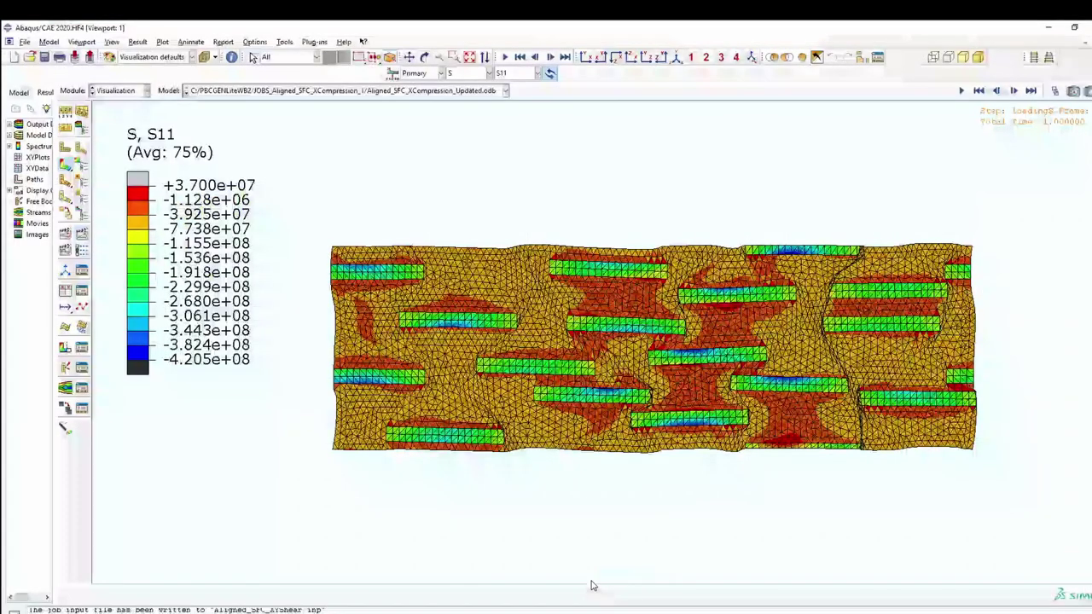
pyautogui.click(376, 92)
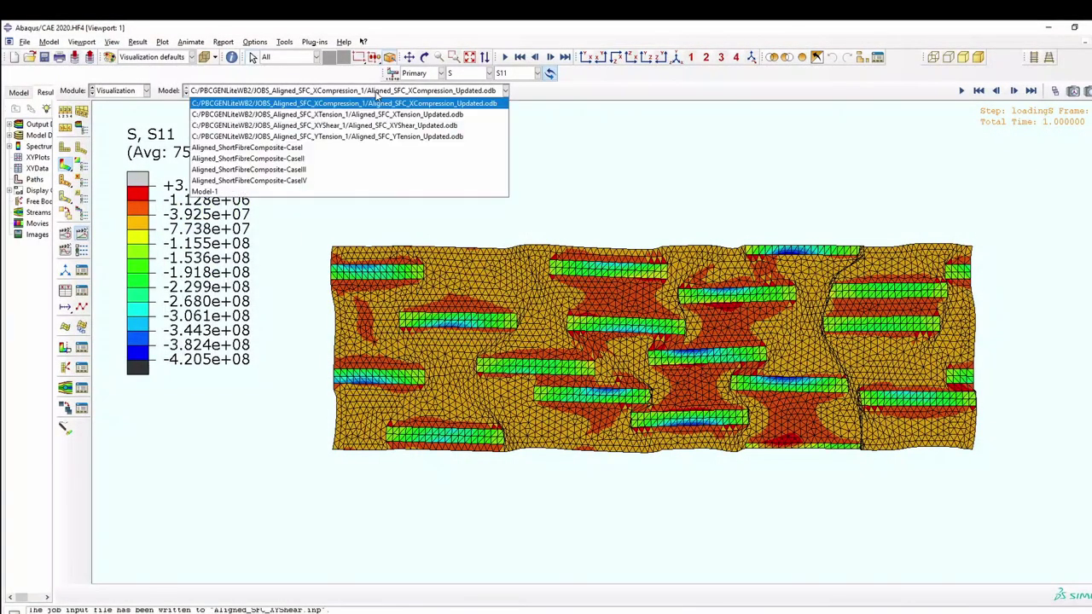
pyautogui.click(394, 136)
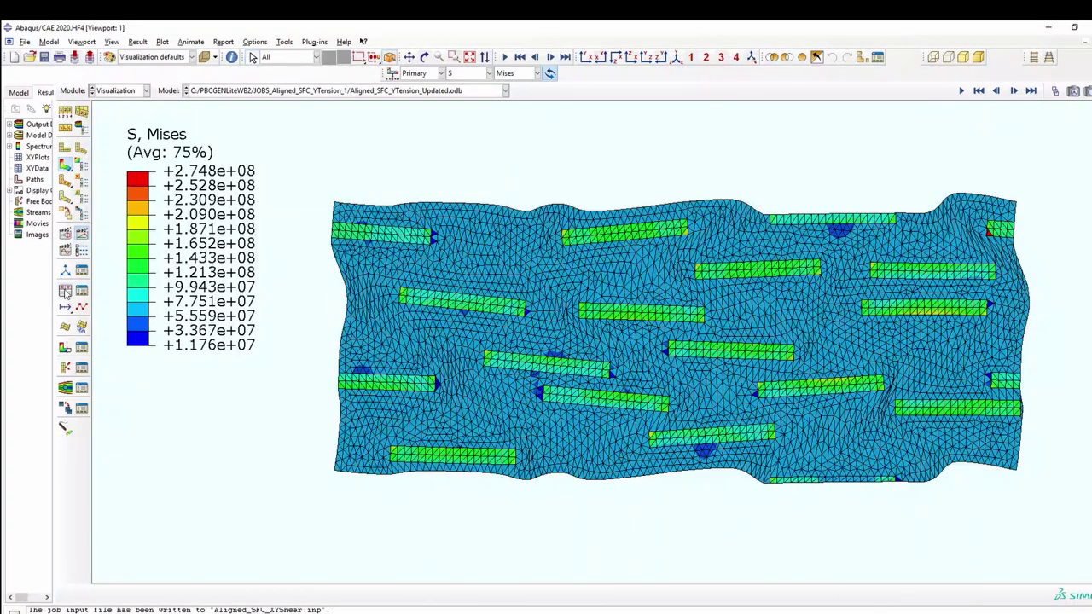
# Plot the ODB history output of COOR1, COOR2, RF1, RF2, U1 and U2 for CORNERNODES nodes 77 to 80
pyautogui.click(65, 292)
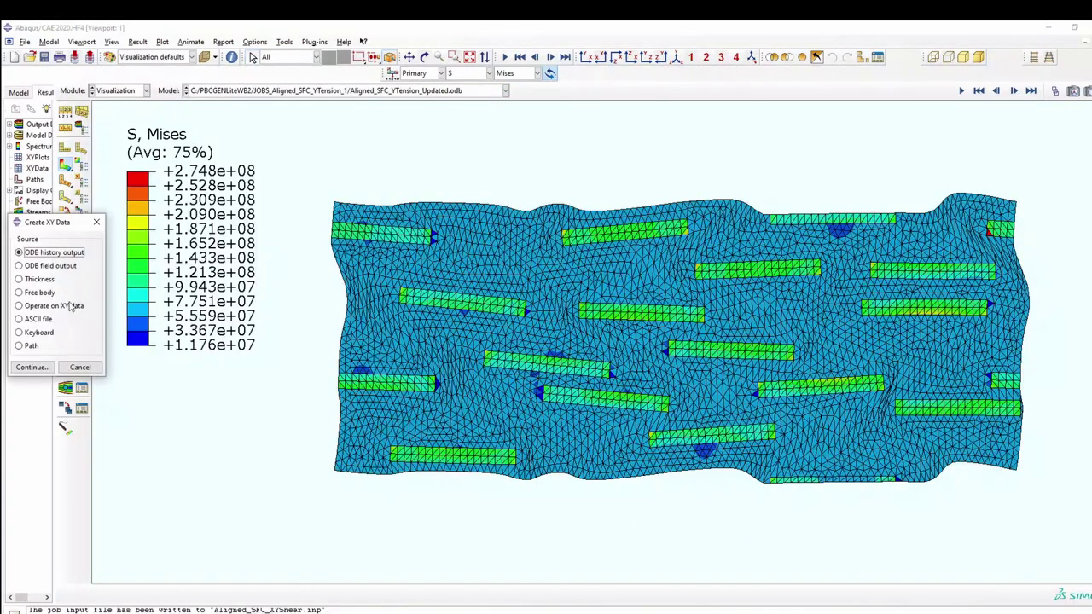
pyautogui.click(32, 367)
pyautogui.click(643, 304)
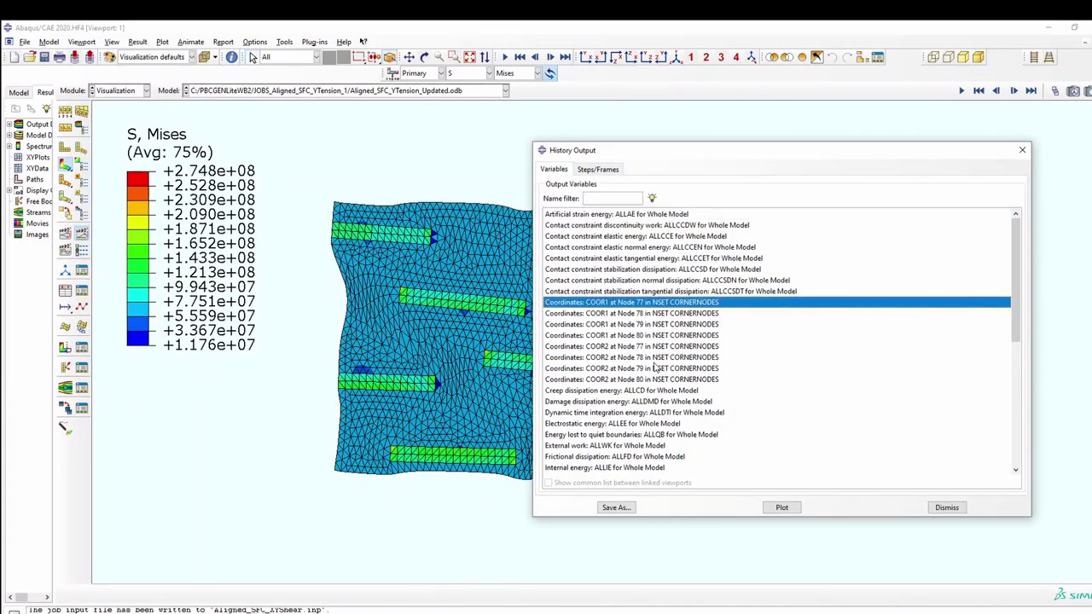
pyautogui.keyDown('shift'); pyautogui.click(662, 381); pyautogui.keyUp('shift')
pyautogui.scroll(-8, 704, 273)
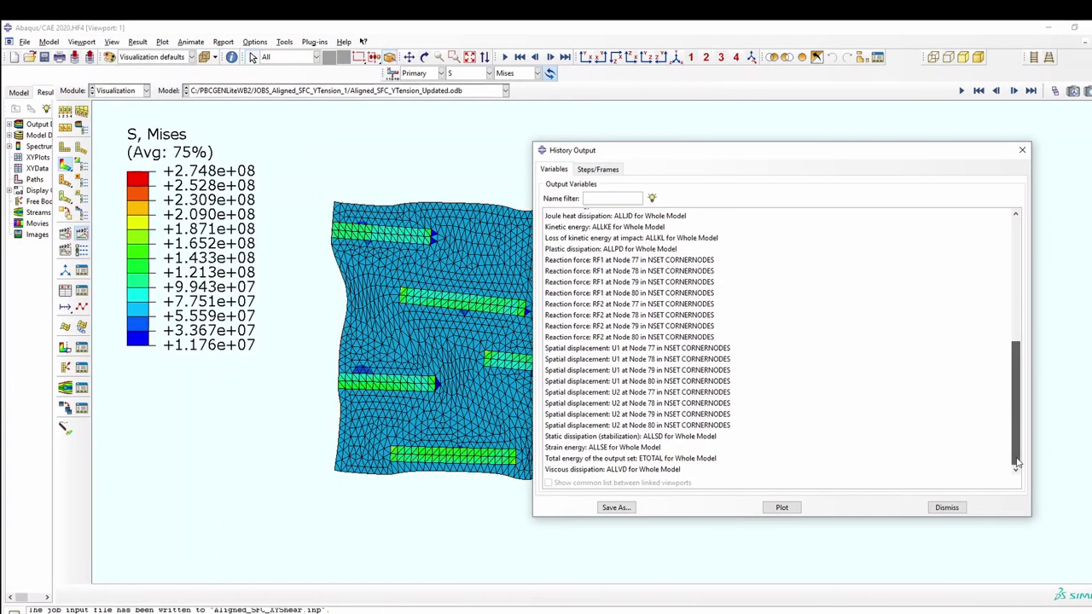
pyautogui.moveTo(705, 260); pyautogui.dragTo(724, 425)
pyautogui.keyDown('ctrl'); pyautogui.click(723, 415); pyautogui.keyUp('ctrl')
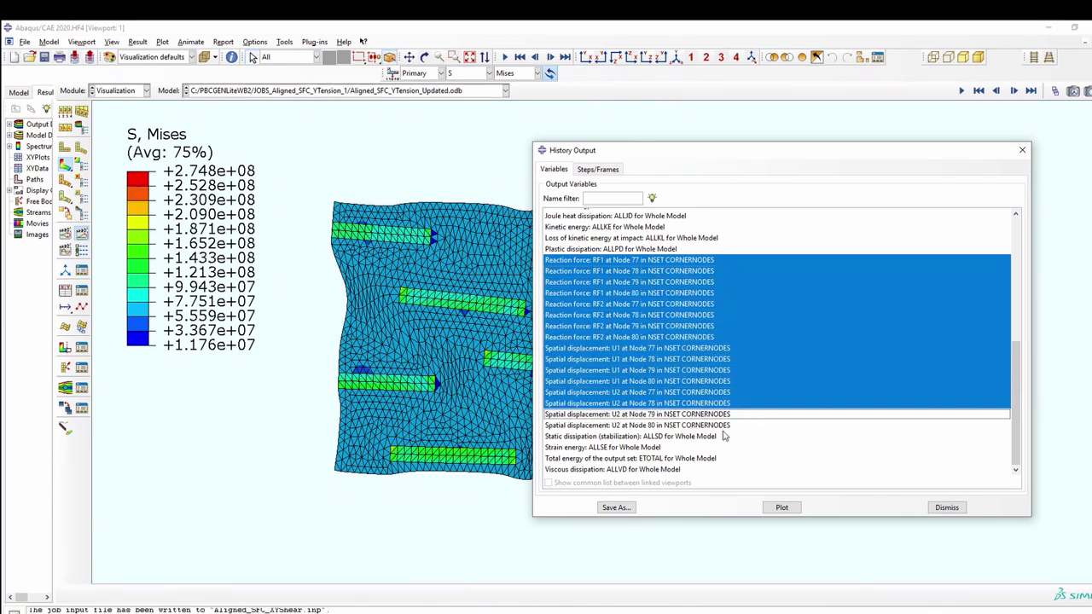
pyautogui.keyDown('ctrl'); pyautogui.click(720, 415); pyautogui.keyUp('ctrl')
pyautogui.click(780, 507)
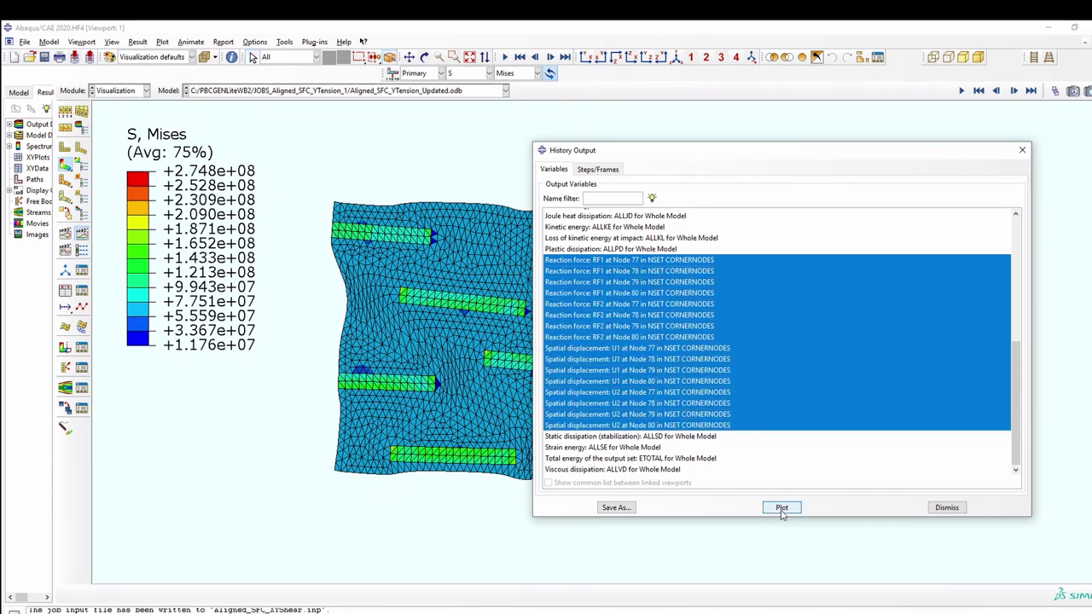
pyautogui.click(945, 507)
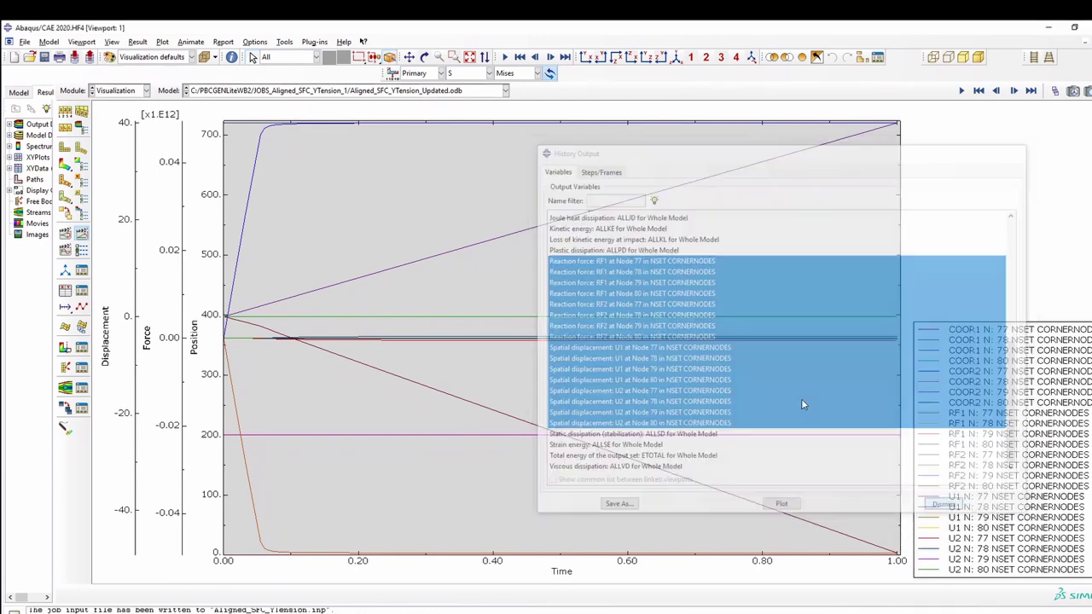
# Export the XY data of the current plot from Abaqus/CAE to Excel with the Excel Utilities plug-in
pyautogui.click(314, 42)
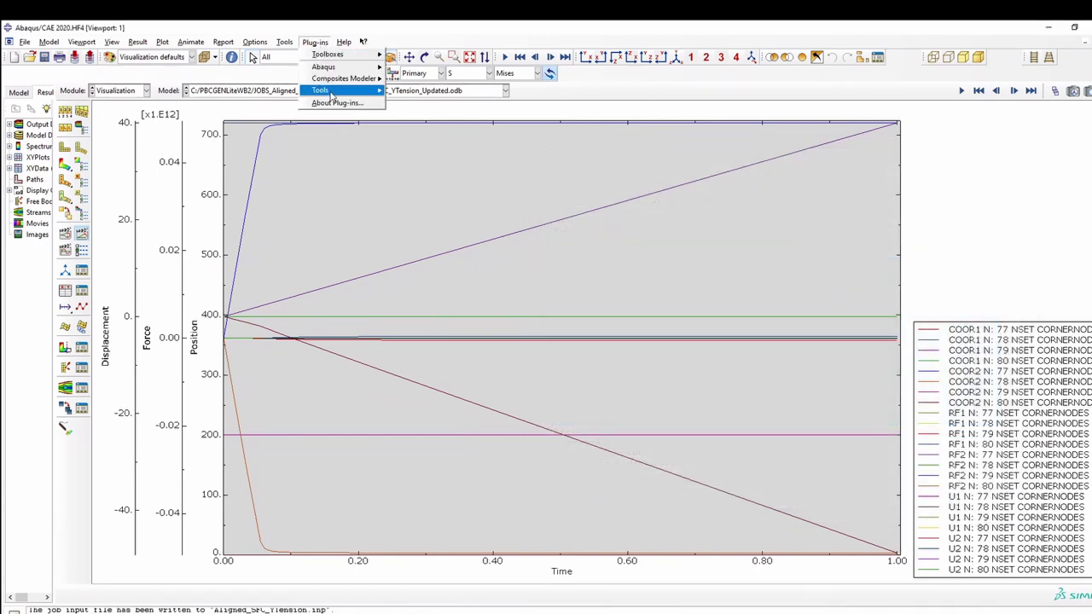
pyautogui.moveTo(341, 89)
pyautogui.click(420, 119)
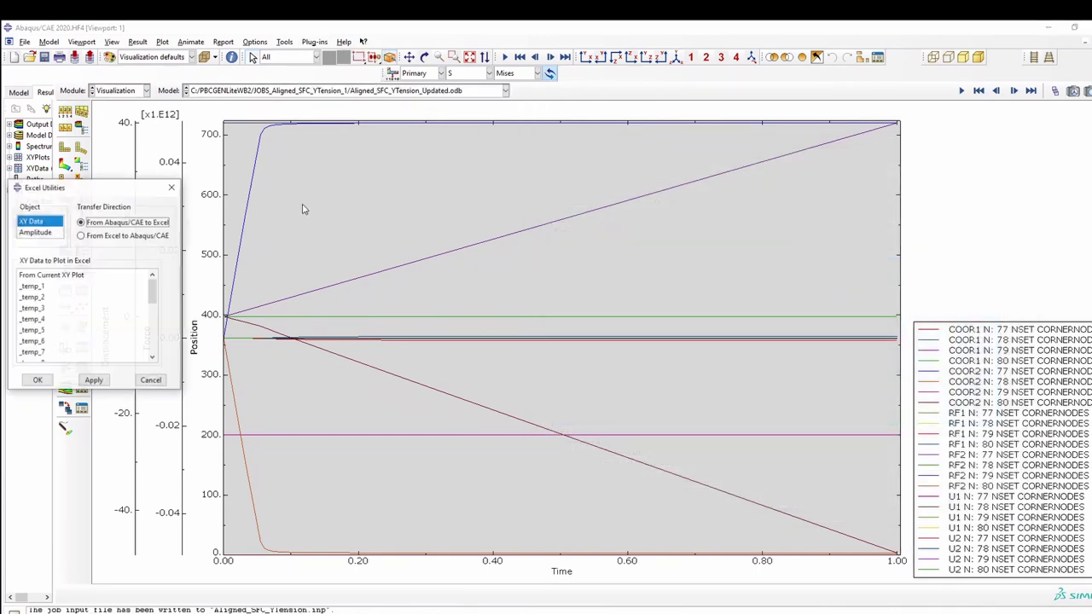
pyautogui.click(51, 275)
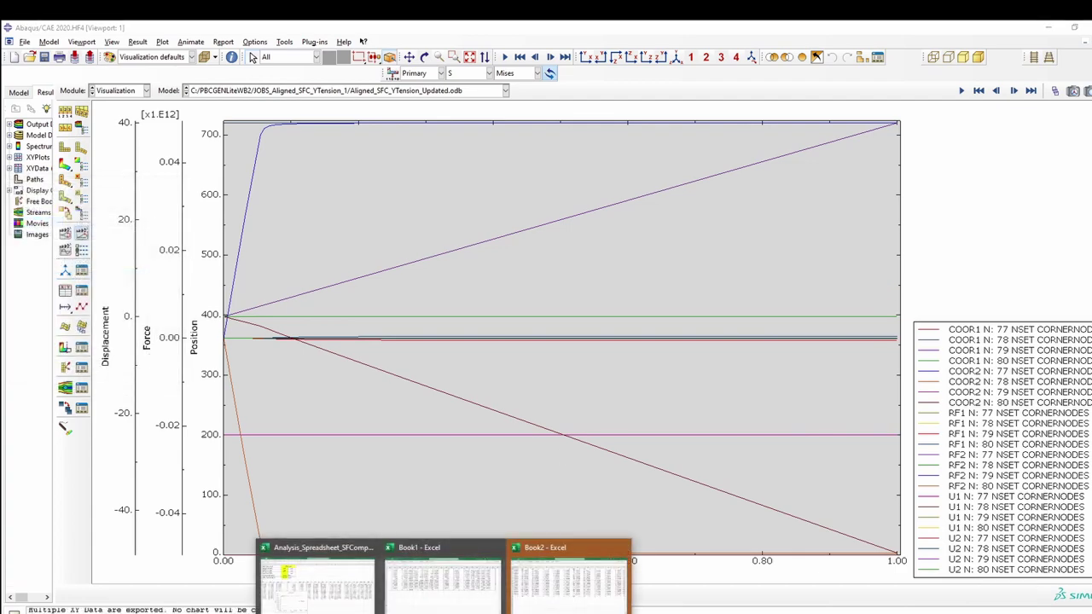
# Copy the entire exported data range A1 to AV18 in Book2 and switch to the Analysis_Spreadsheet_SFComposites workbook
pyautogui.click(529, 569)
pyautogui.hotkey('ctrl', 'shift', 'End')
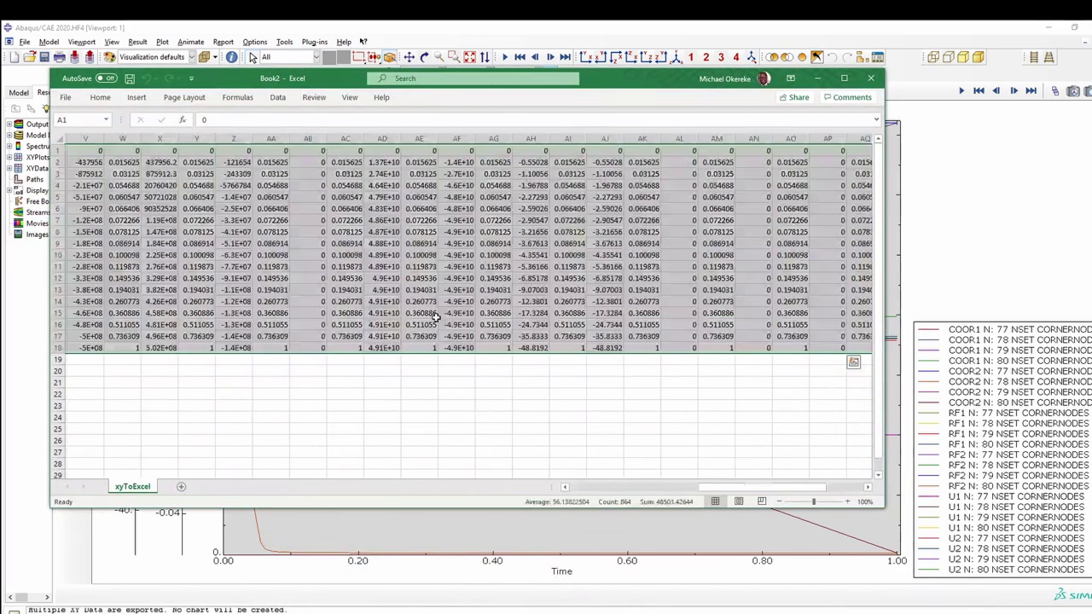
pyautogui.hotkey('ctrl', 'c')
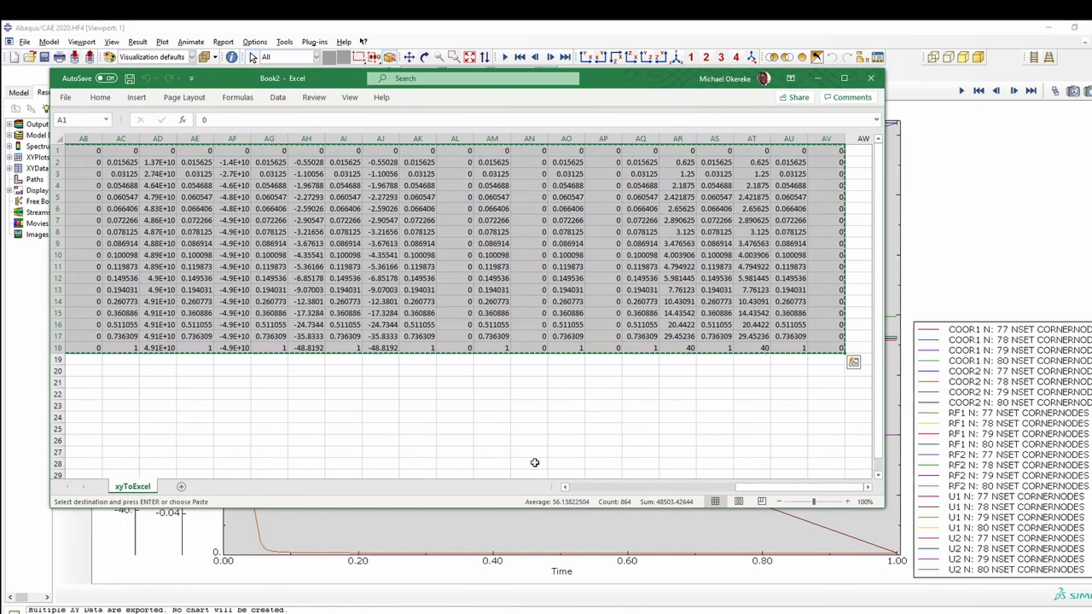
pyautogui.click(414, 612)
pyautogui.click(317, 582)
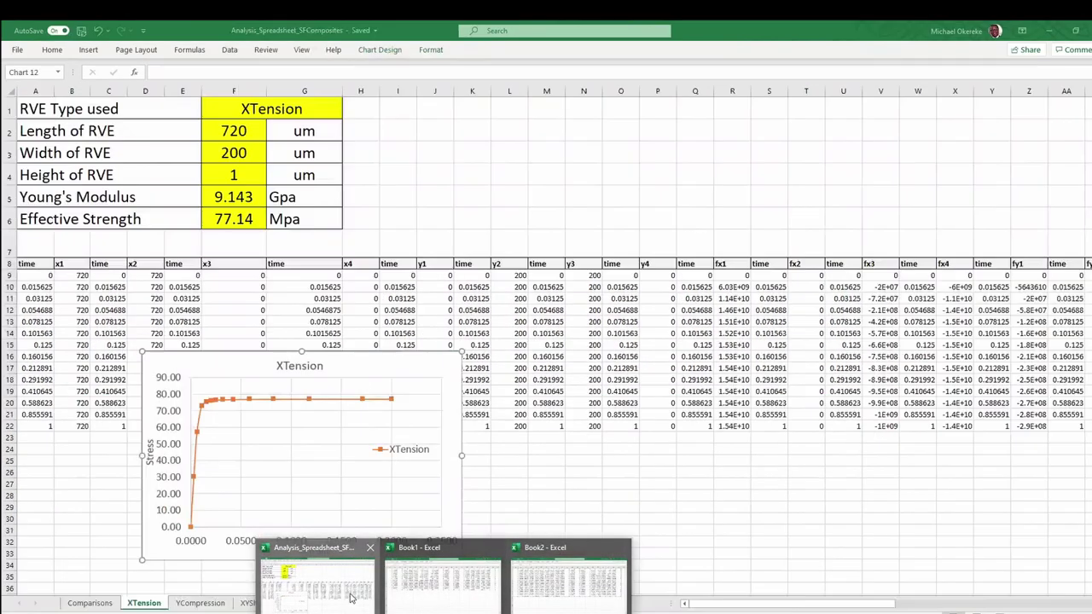
# Paste the copied Y-tension history data into the YTension sheet starting at cell A9, and open the XYShear sheet
pyautogui.click(199, 603)
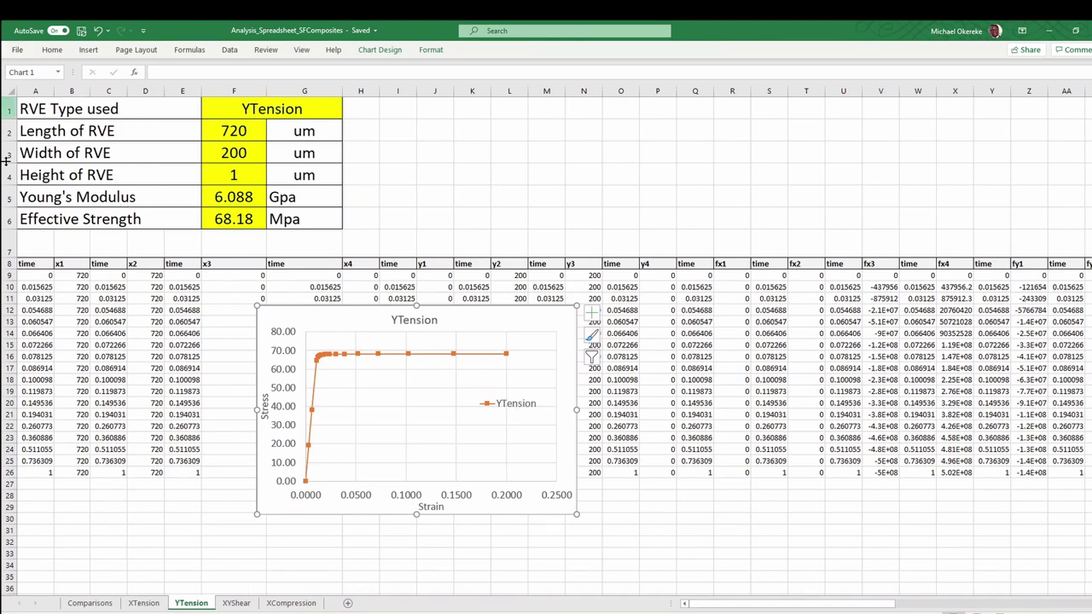
pyautogui.click(38, 274)
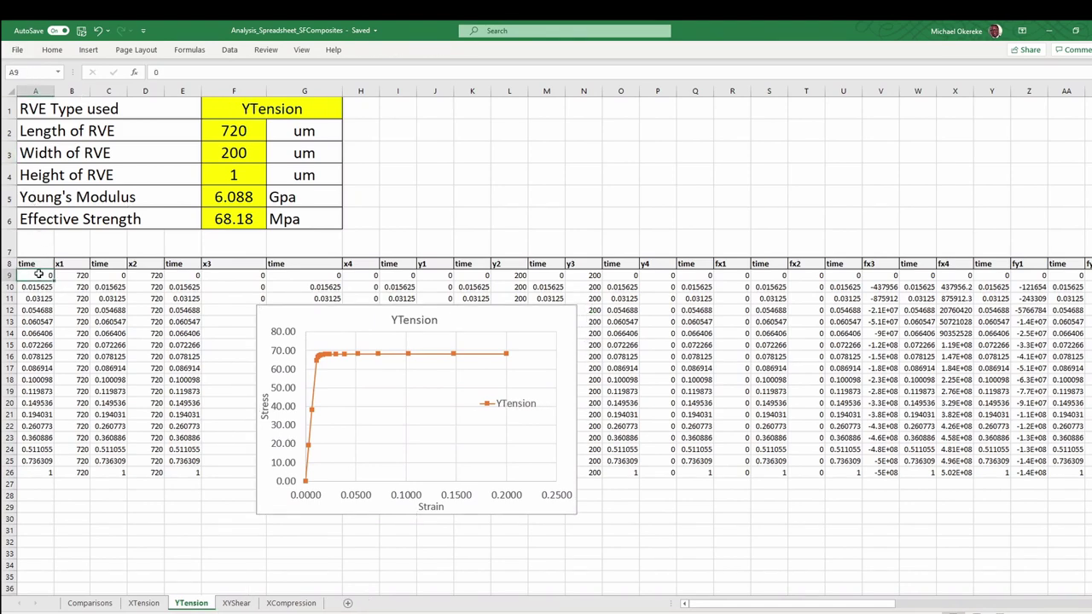
pyautogui.hotkey('ctrl', 'shift', 'End')
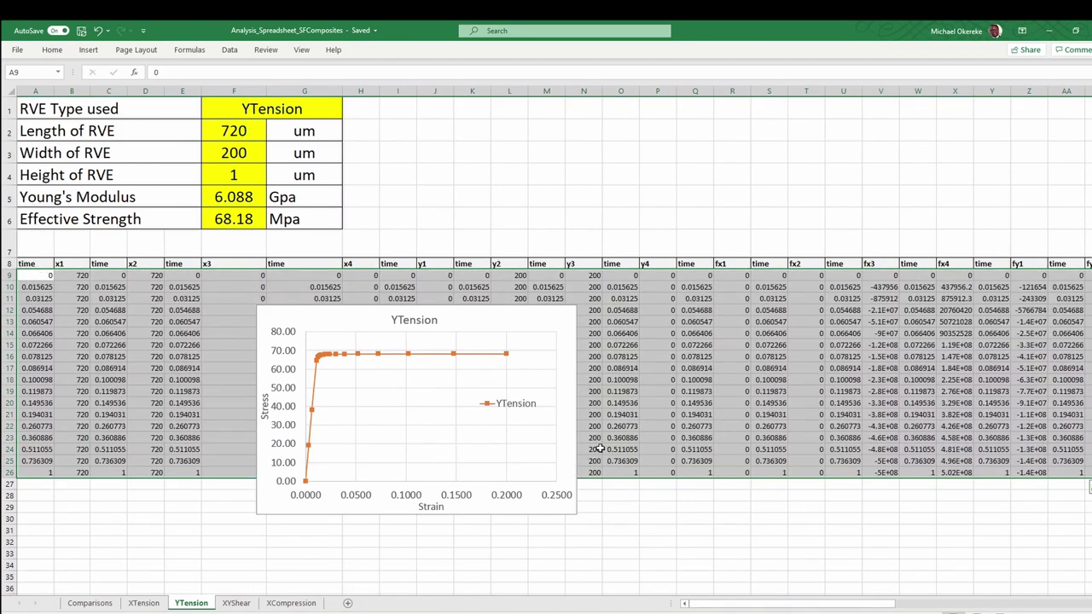
pyautogui.moveTo(730, 611)
pyautogui.mouseDown()
pyautogui.moveTo(930, 610)
pyautogui.moveTo(734, 611)
pyautogui.mouseUp()
pyautogui.click(237, 603)
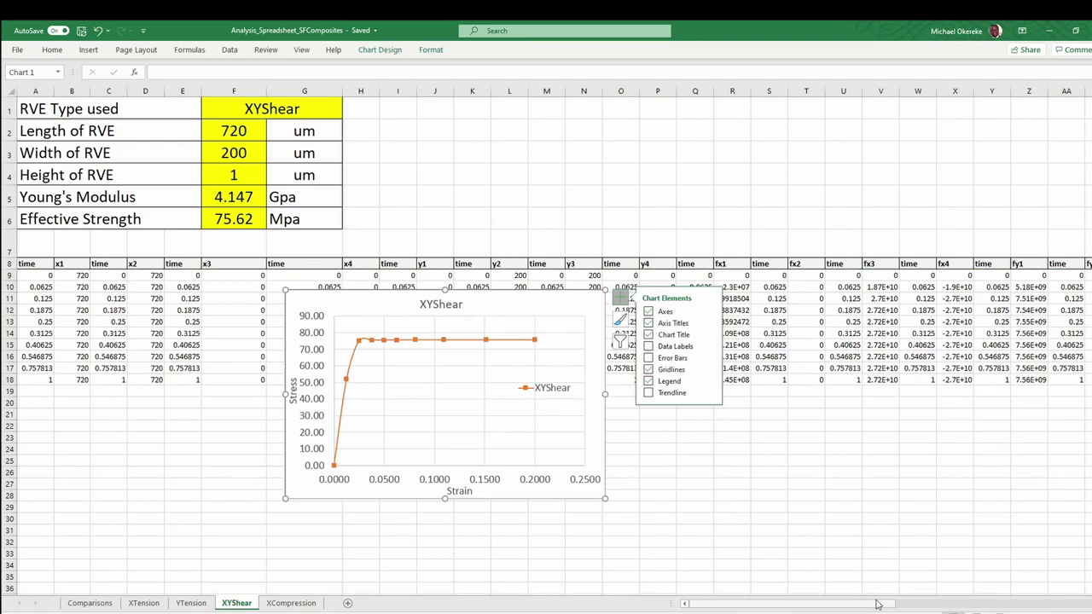
# Examine the FORCE formula in cell AW9 of the XYShear sheet and trace the coordinate and reaction-force cells it references
pyautogui.moveTo(864, 608); pyautogui.dragTo(1057, 608)
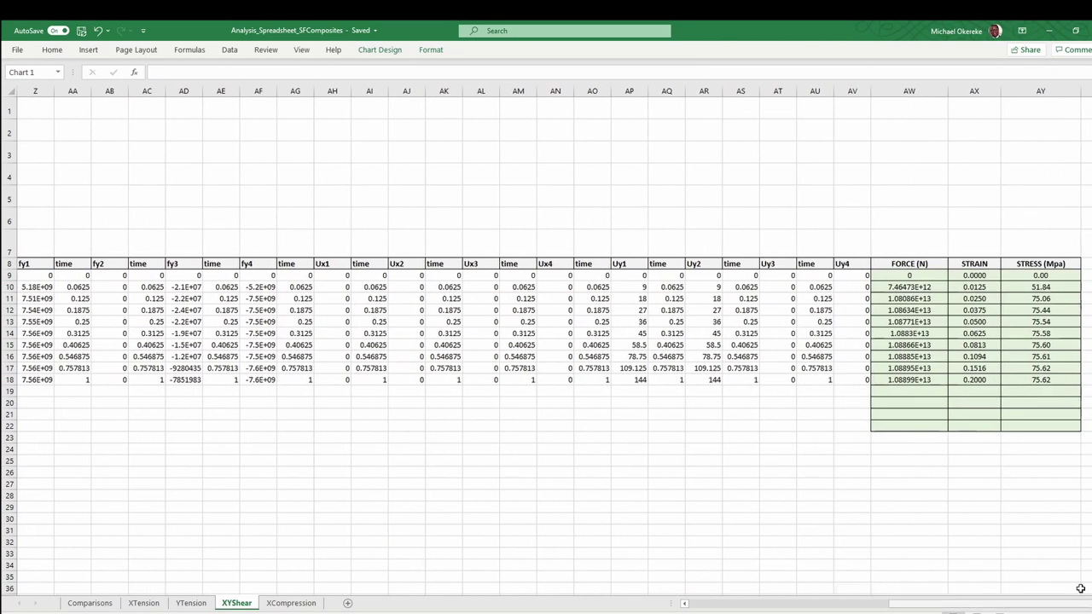
pyautogui.click(909, 276)
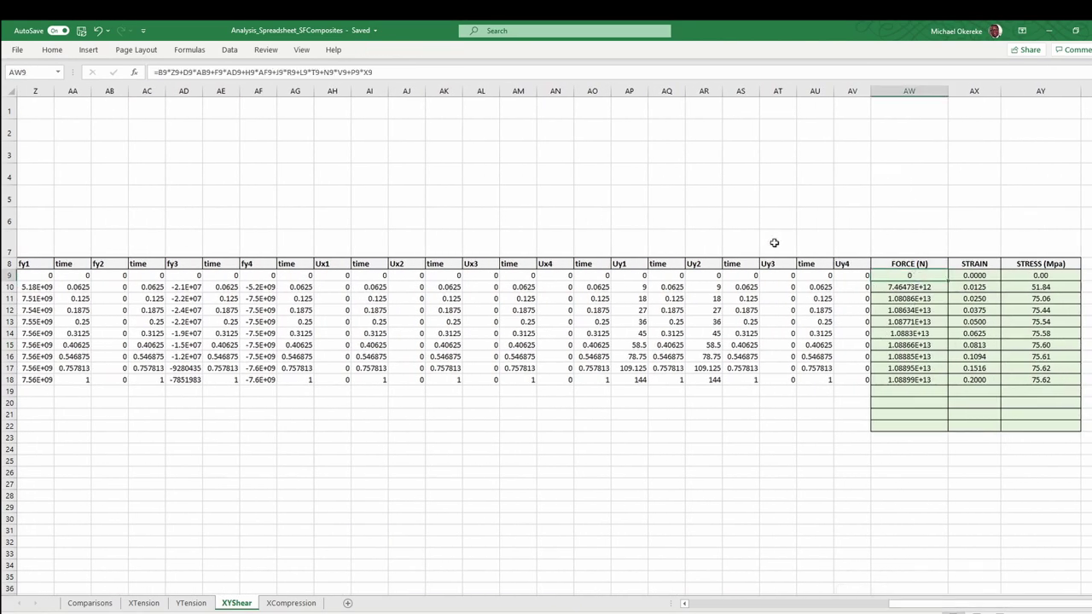
pyautogui.click(325, 73)
pyautogui.click(325, 73)
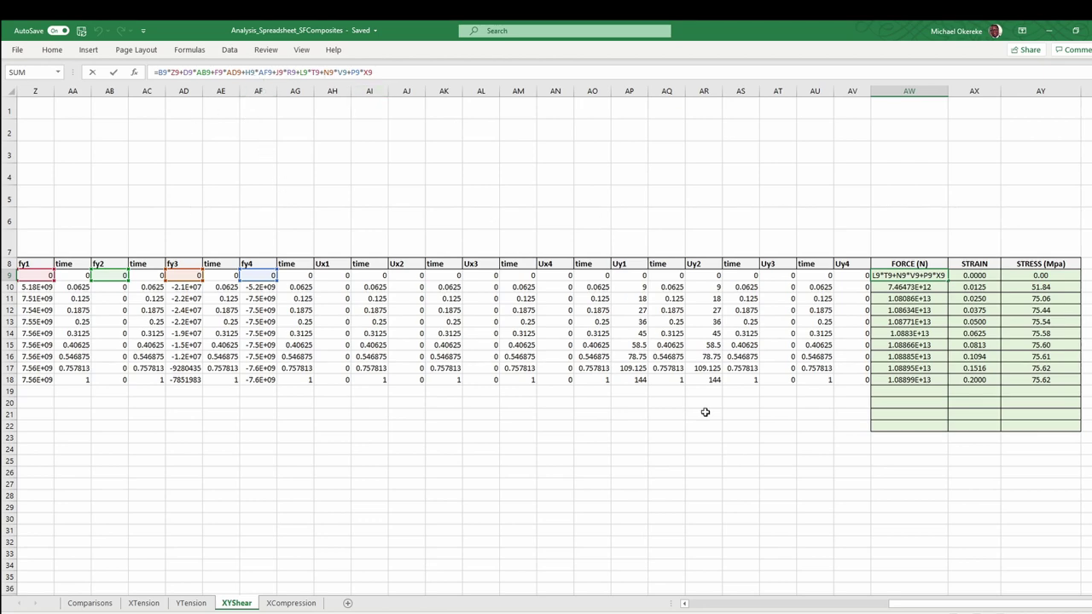
pyautogui.moveTo(969, 607); pyautogui.dragTo(732, 595)
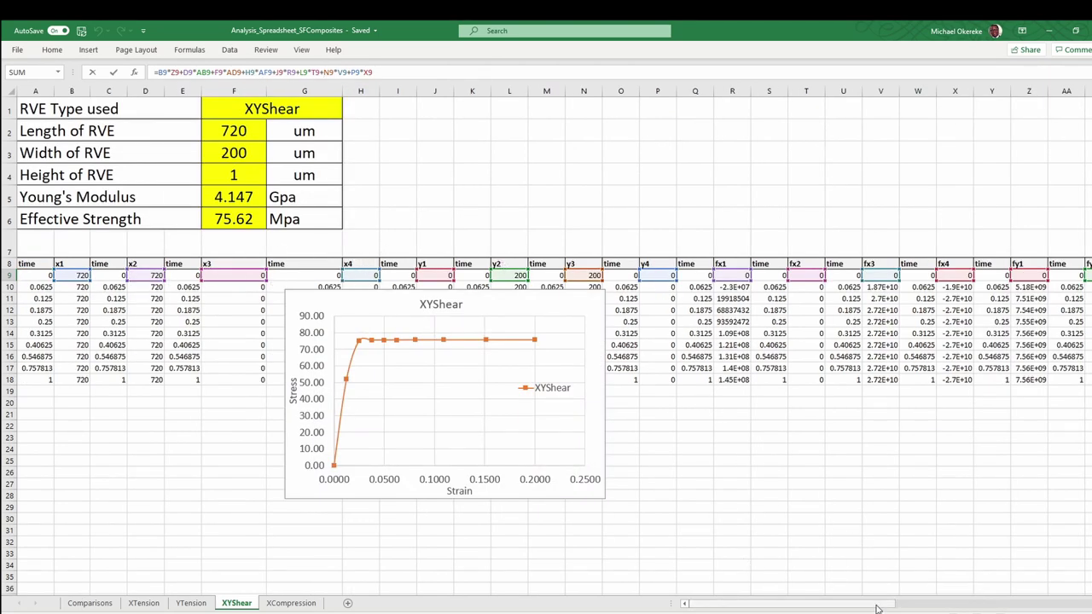
pyautogui.moveTo(877, 607); pyautogui.dragTo(1082, 606)
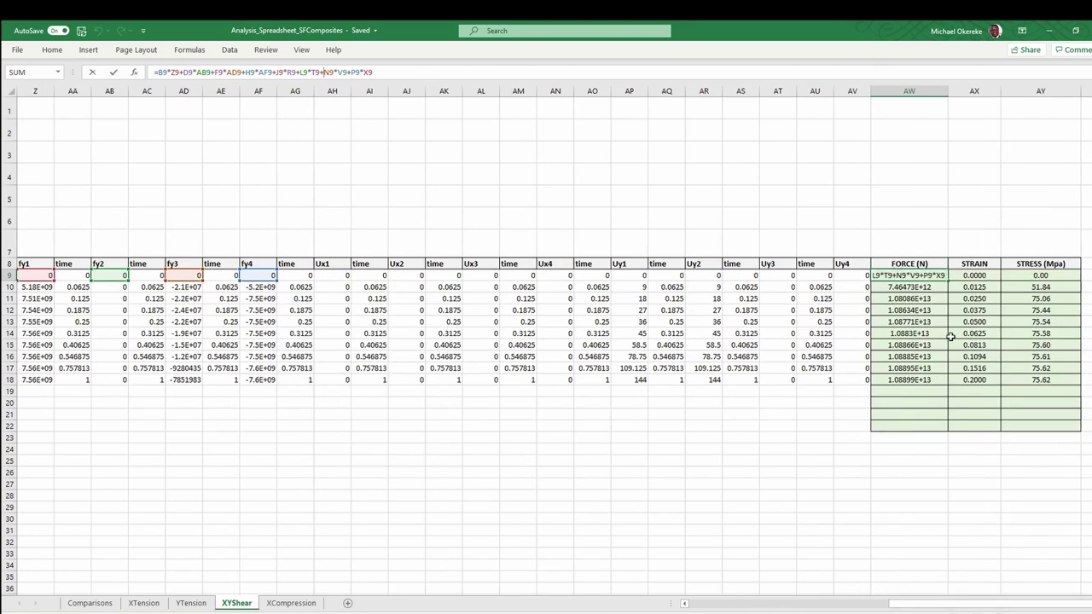
pyautogui.press('Return')
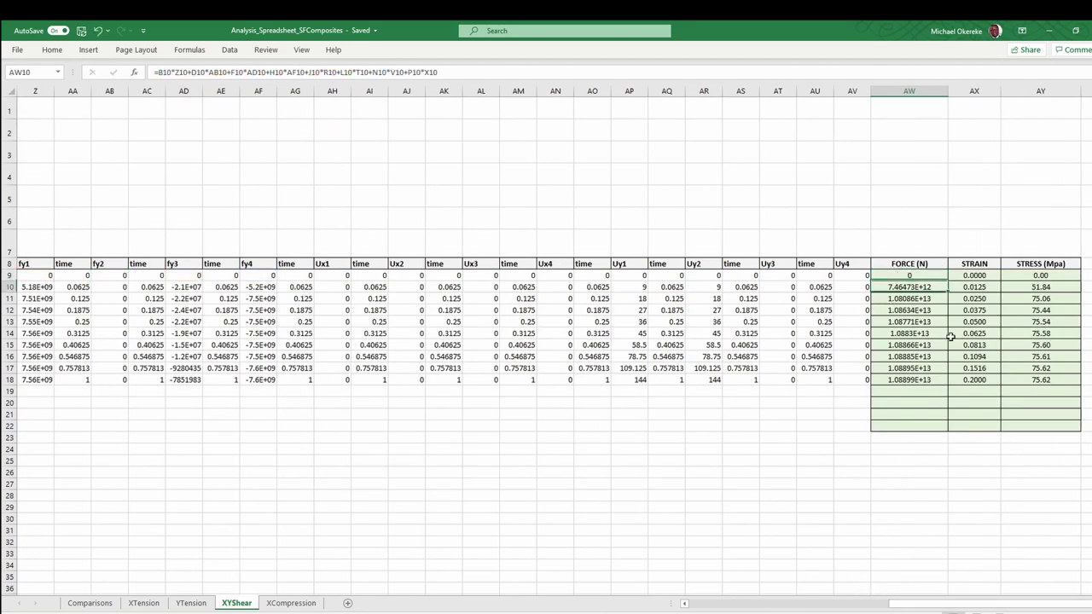
# On the XTension sheet, review the RVE dimensions and trace the stress and strain ranges used by the Young's Modulus SLOPE formula in F5
pyautogui.click(291, 603)
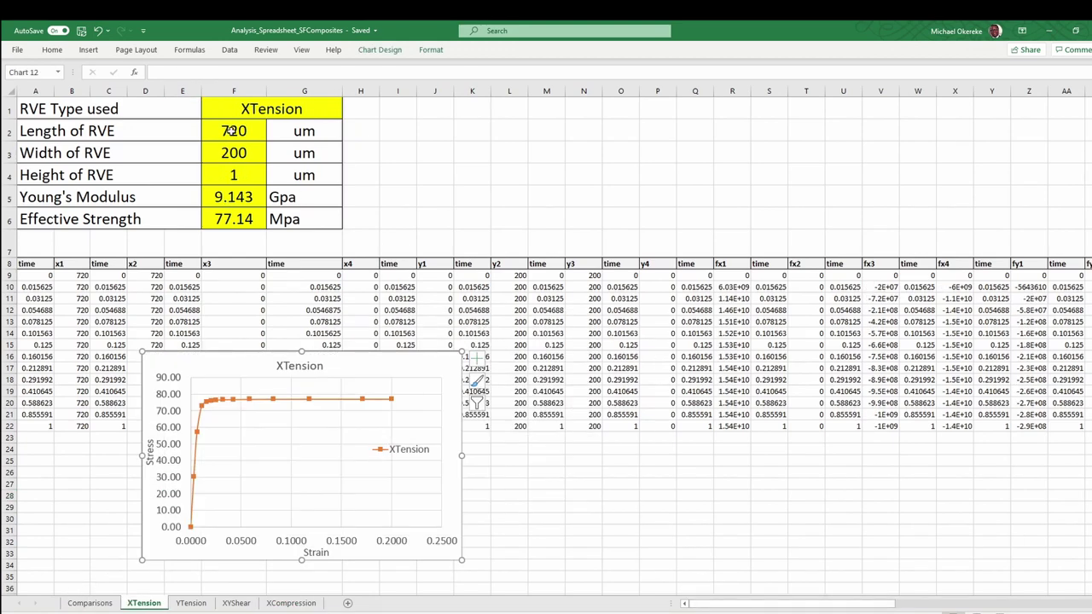
pyautogui.moveTo(231, 130); pyautogui.dragTo(232, 174)
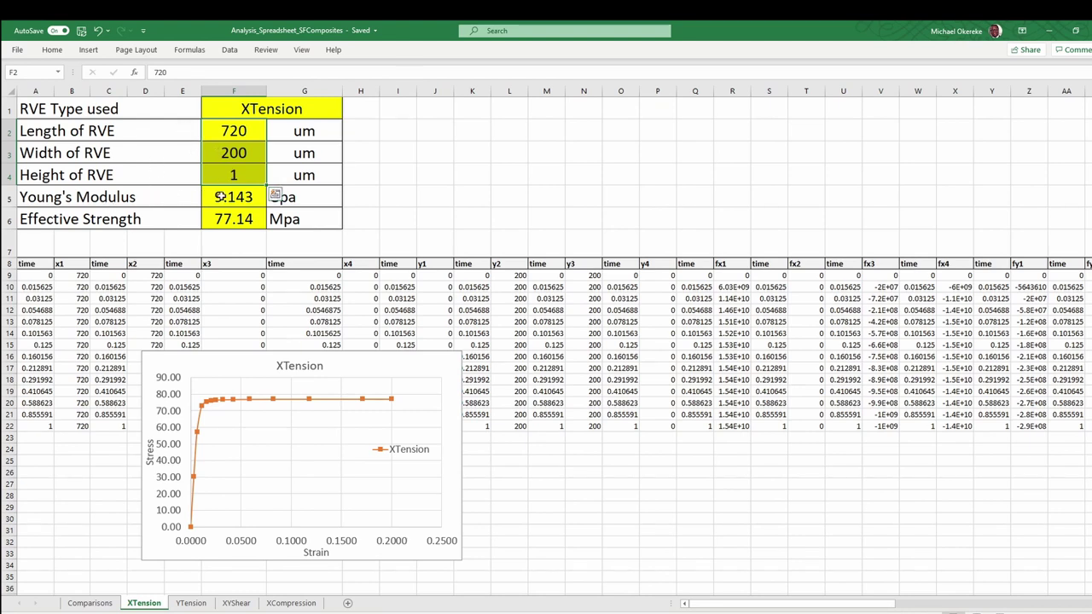
pyautogui.doubleClick(220, 197)
pyautogui.press('Left')
pyautogui.press('Left')
pyautogui.press('Left')
pyautogui.press('Left')
pyautogui.press('Left')
pyautogui.press('Left')
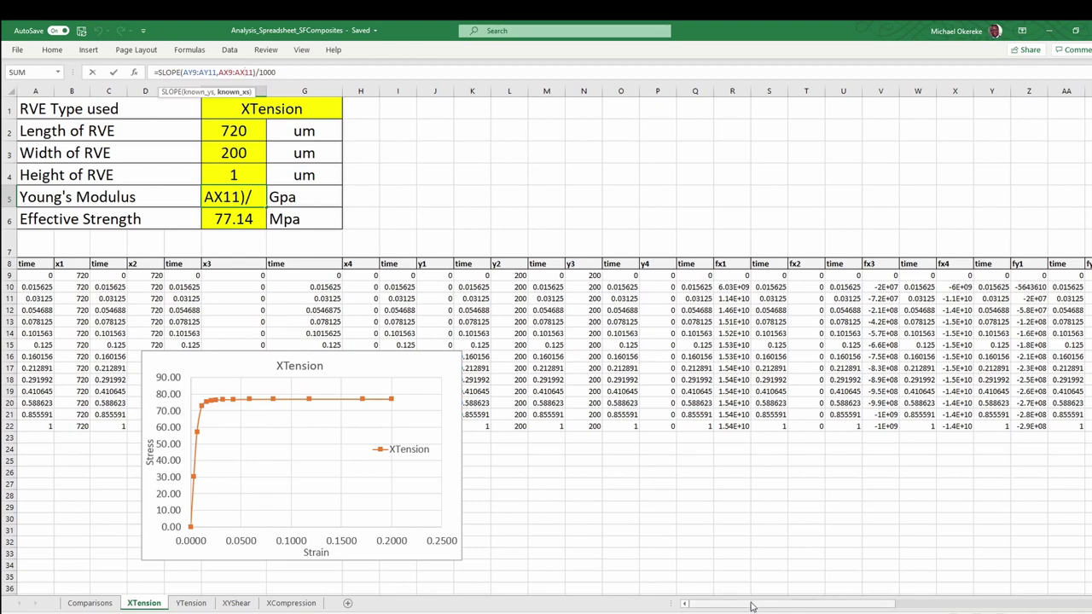
pyautogui.click(928, 604)
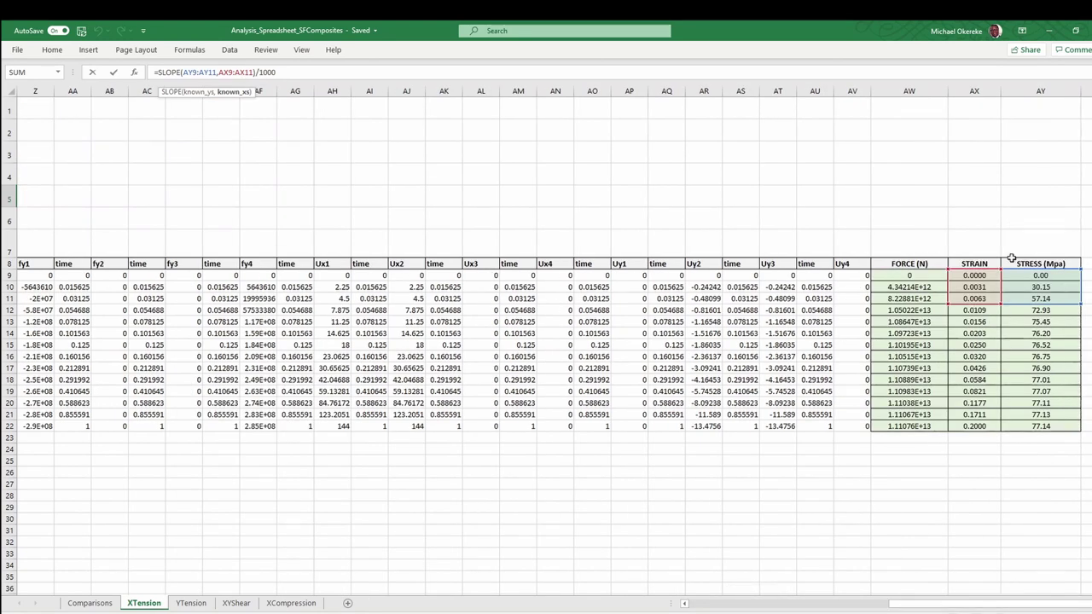
pyautogui.moveTo(938, 607); pyautogui.dragTo(696, 604)
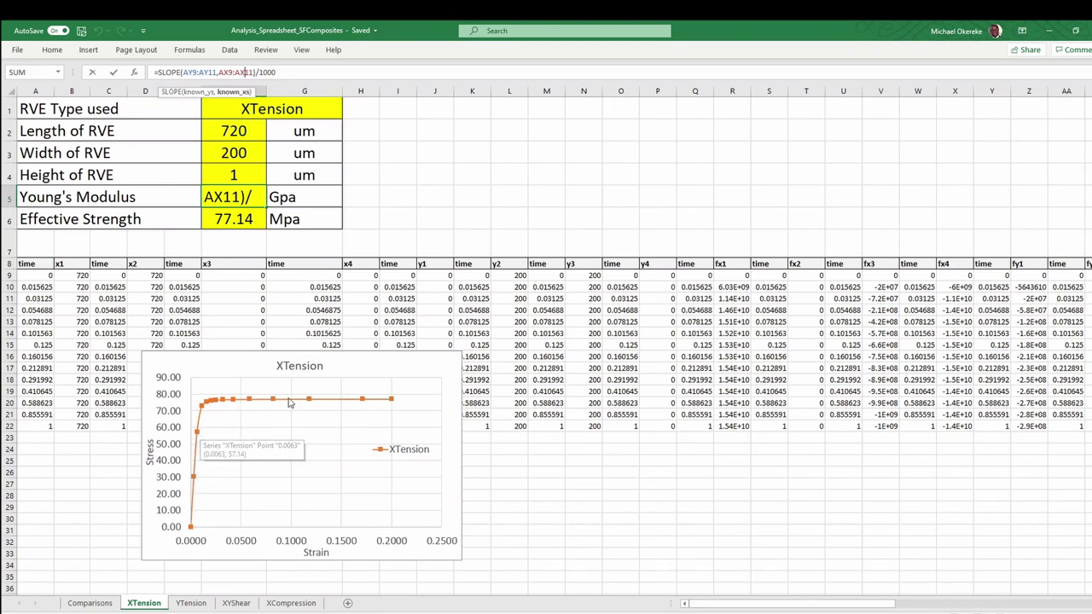
pyautogui.press('Return')
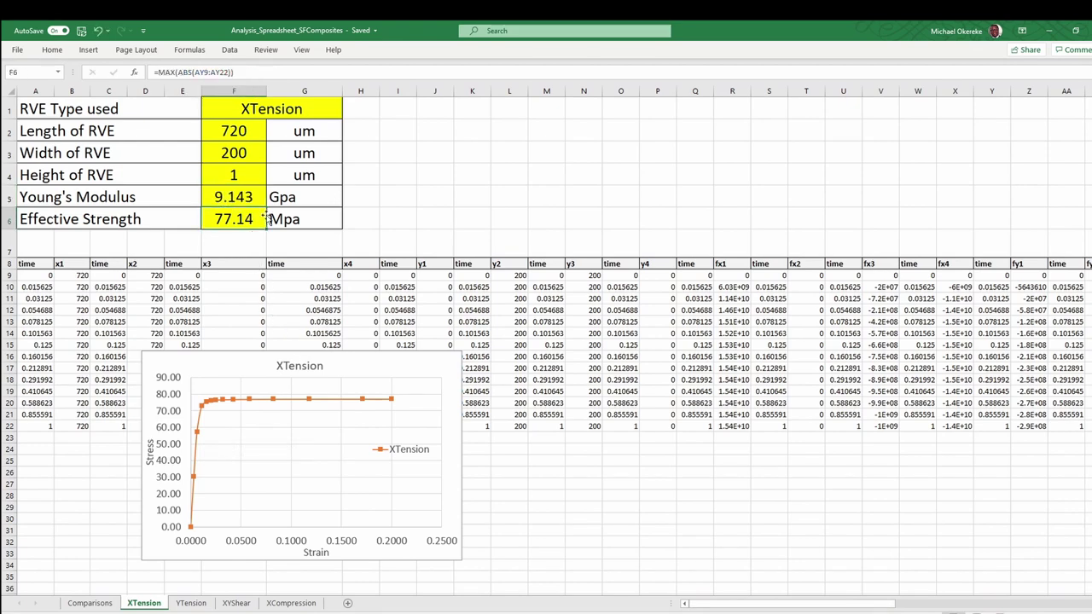
# Examine the Effective Strength formula in cell F6 of the XTension sheet and trace the stress range it references
pyautogui.press('F2')
pyautogui.press('Left')
pyautogui.press('Left')
pyautogui.press('Left')
pyautogui.press('Left')
pyautogui.press('Left')
pyautogui.press('Left')
pyautogui.press('Left')
pyautogui.press('Left')
pyautogui.press('Left')
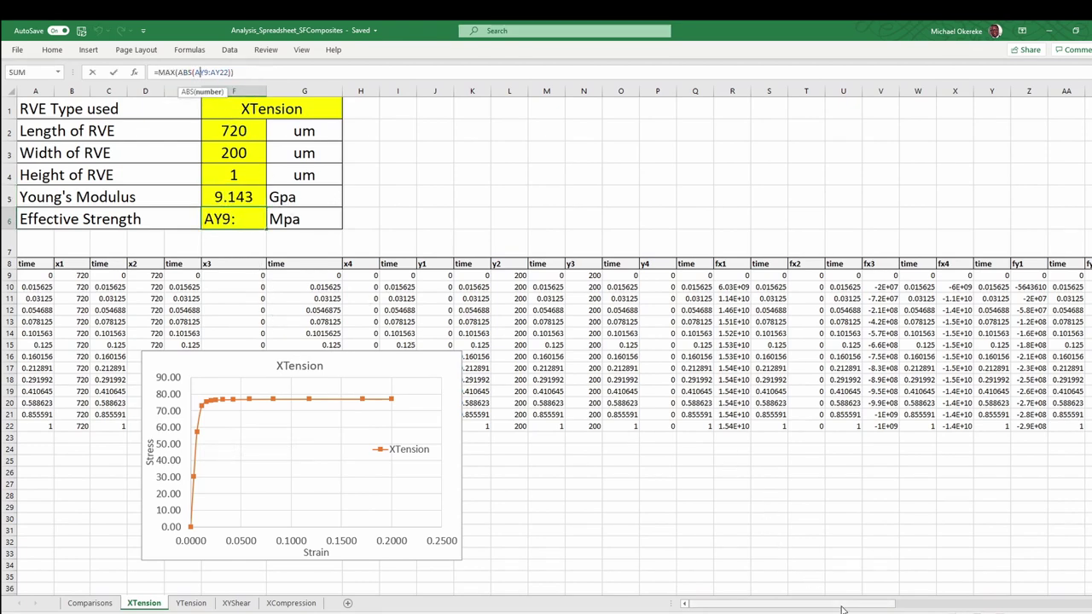
pyautogui.moveTo(841, 604); pyautogui.dragTo(1036, 604)
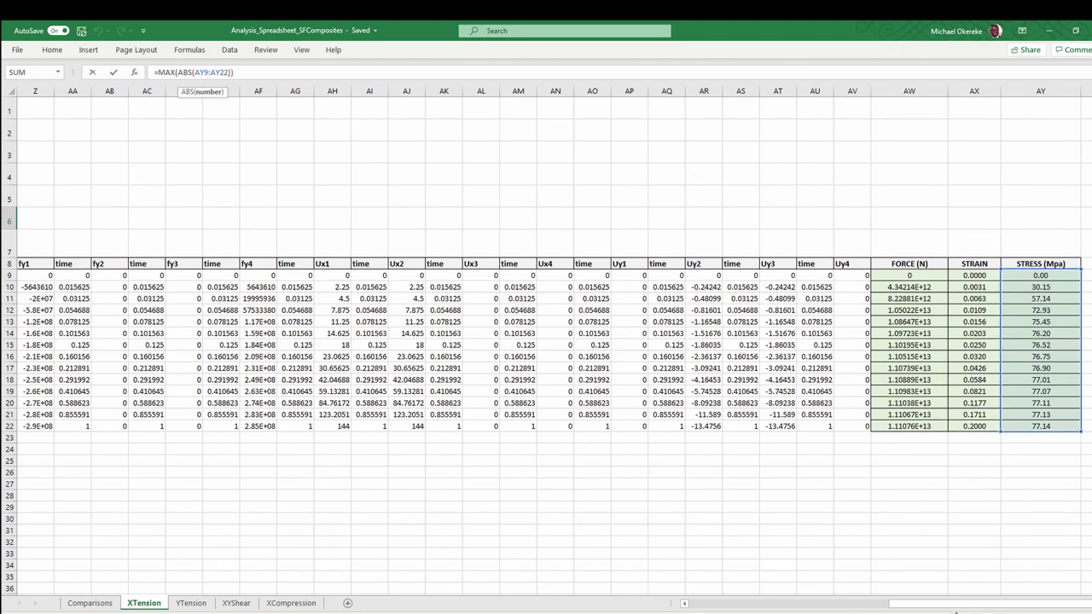
pyautogui.moveTo(956, 607); pyautogui.dragTo(690, 605)
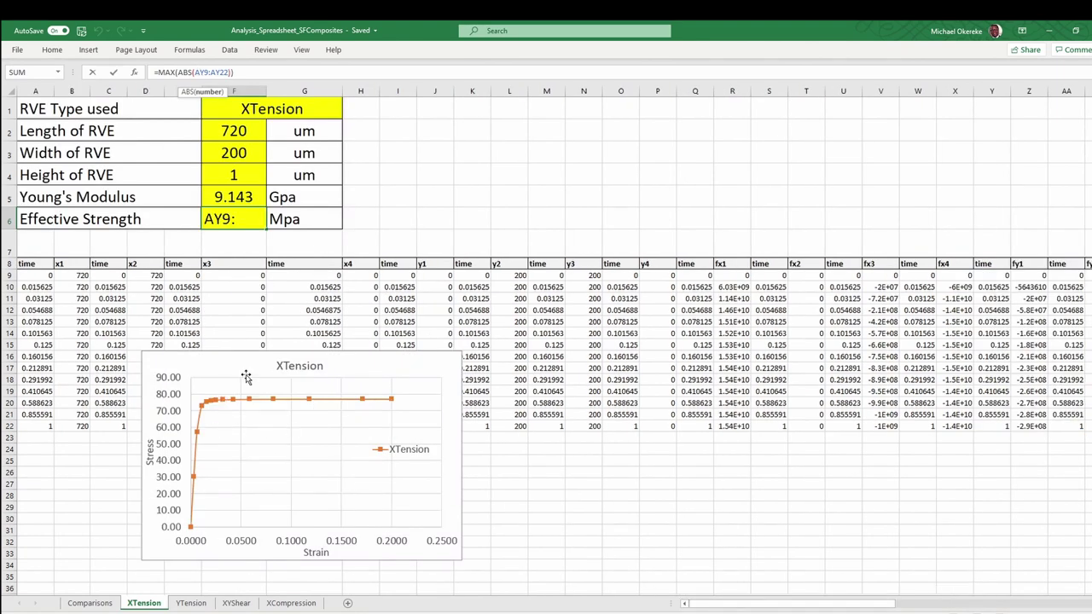
pyautogui.press('Return')
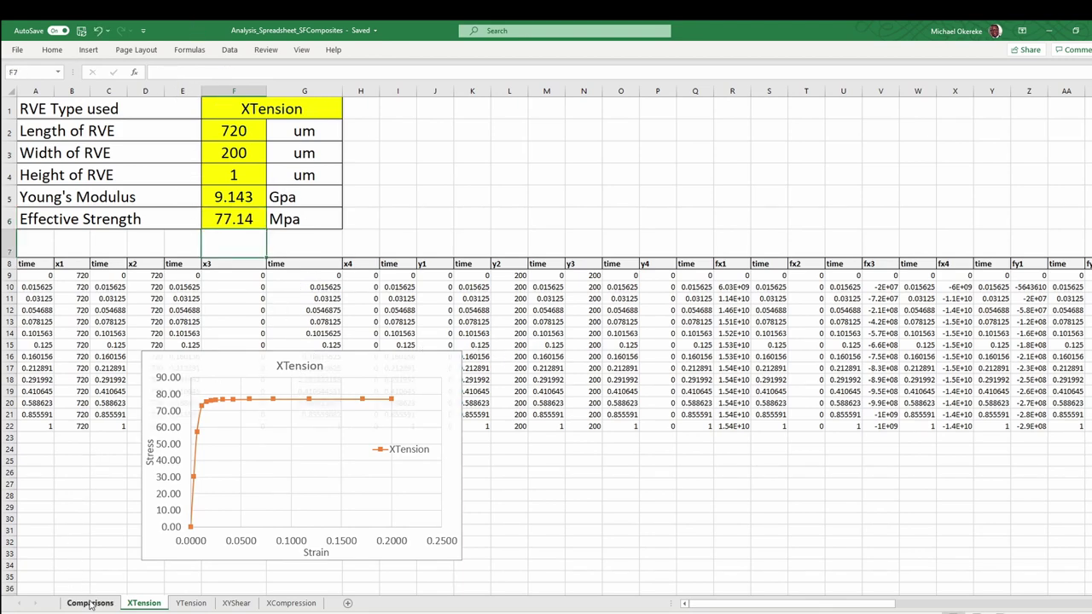
# Open the Comparisons sheet and inspect the legend and YTension curve of the combined stress-strain chart
pyautogui.click(89, 602)
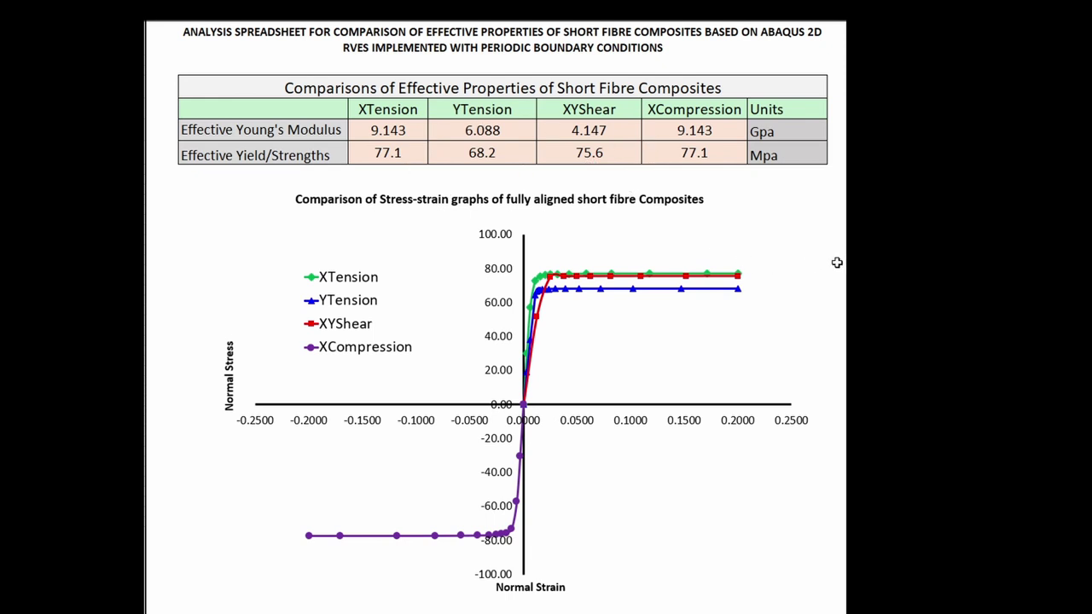
pyautogui.click(362, 290)
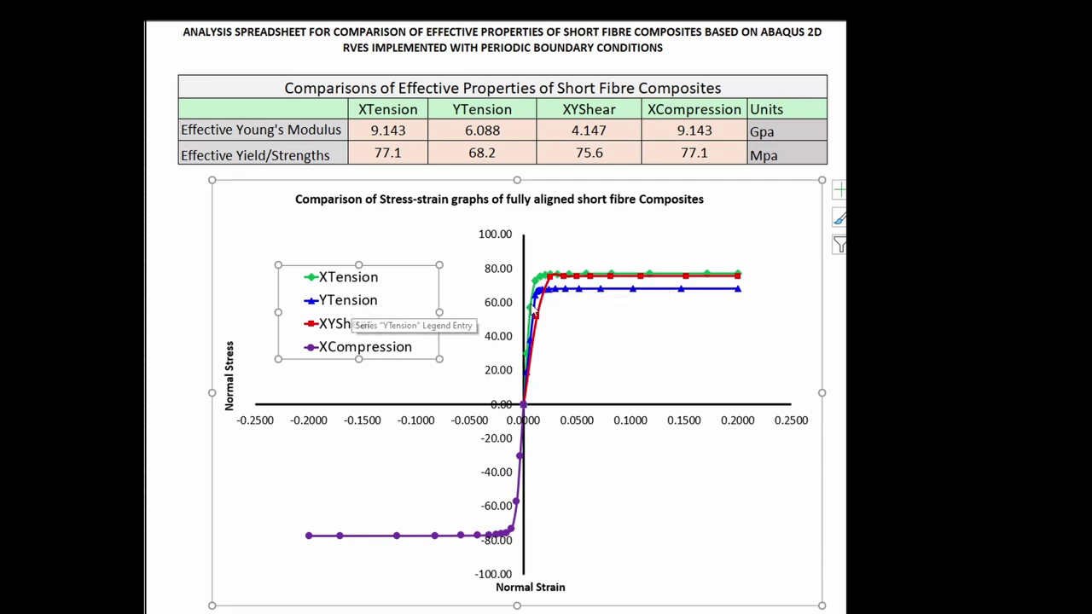
pyautogui.moveTo(575, 294)
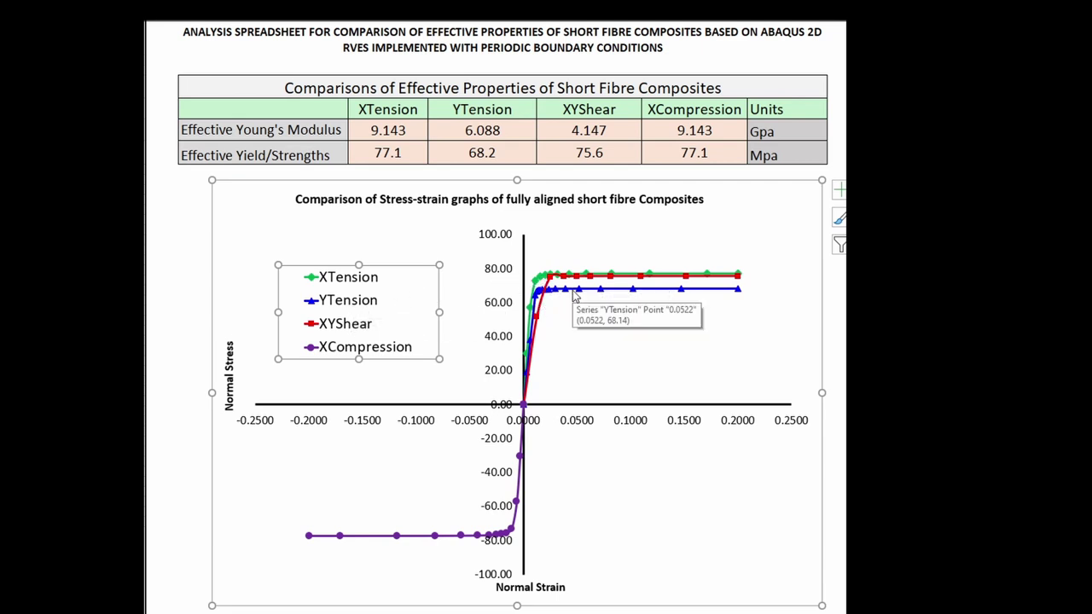